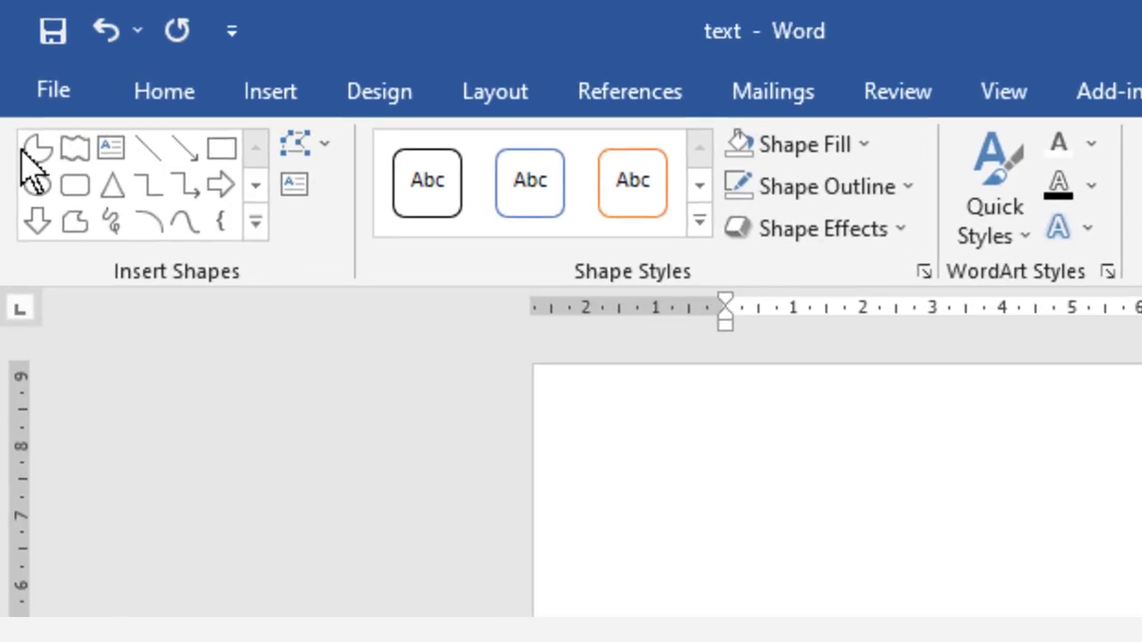
- Create a new blank document (Document2) from File > New
left_click(76, 90)
left_click(107, 260)
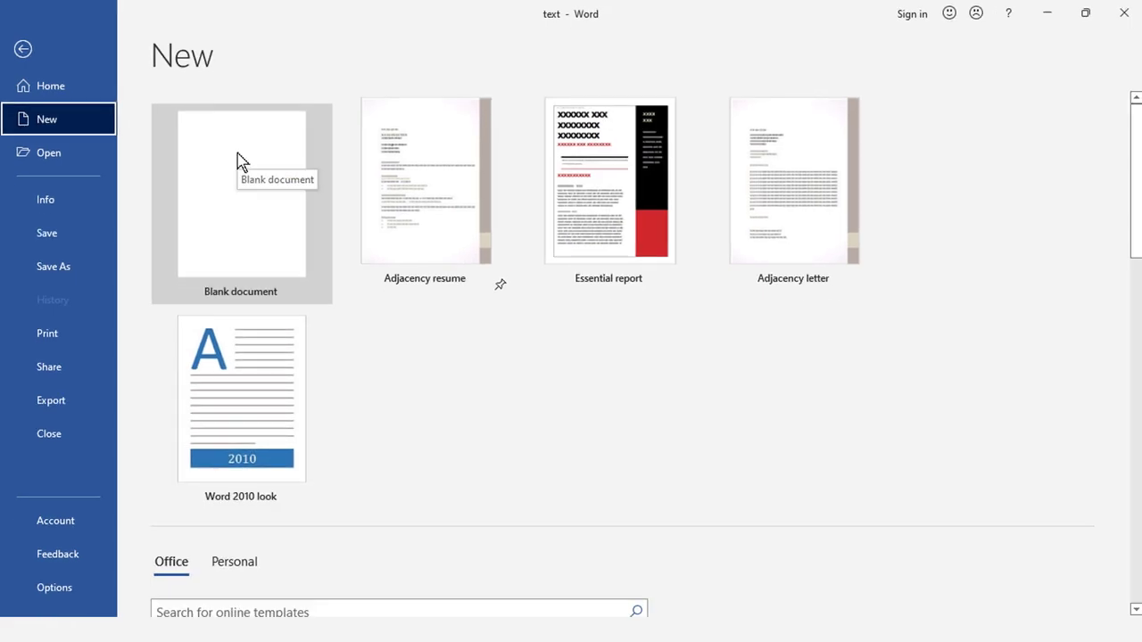
left_click(230, 162)
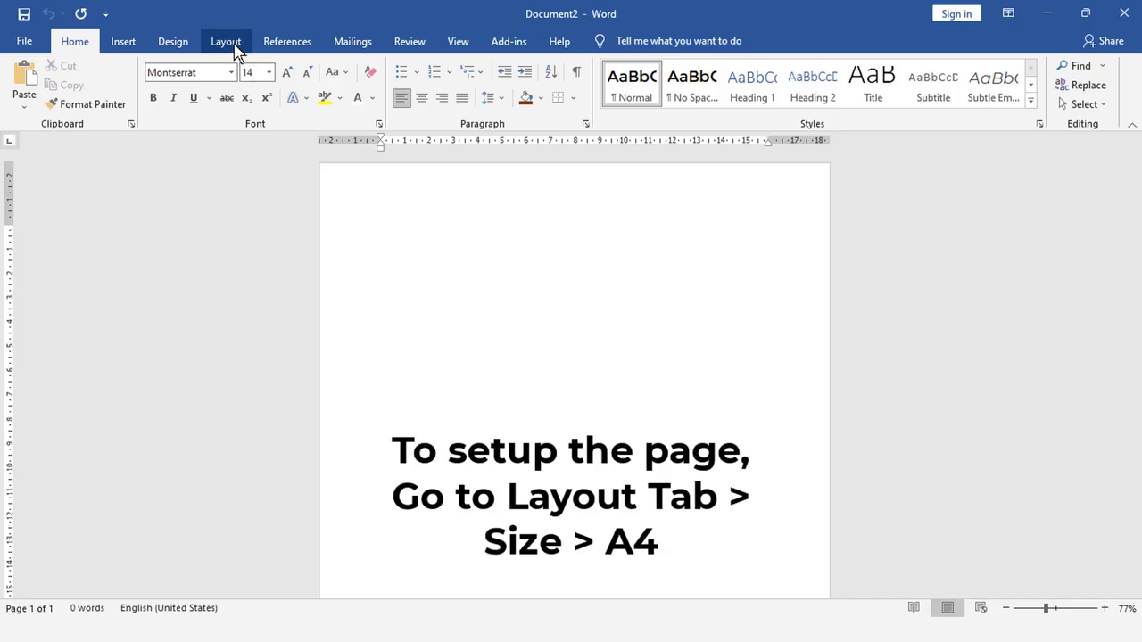
- Set the page size to A4 (21 cm × 29.7 cm) on the Layout tab
left_click(234, 45)
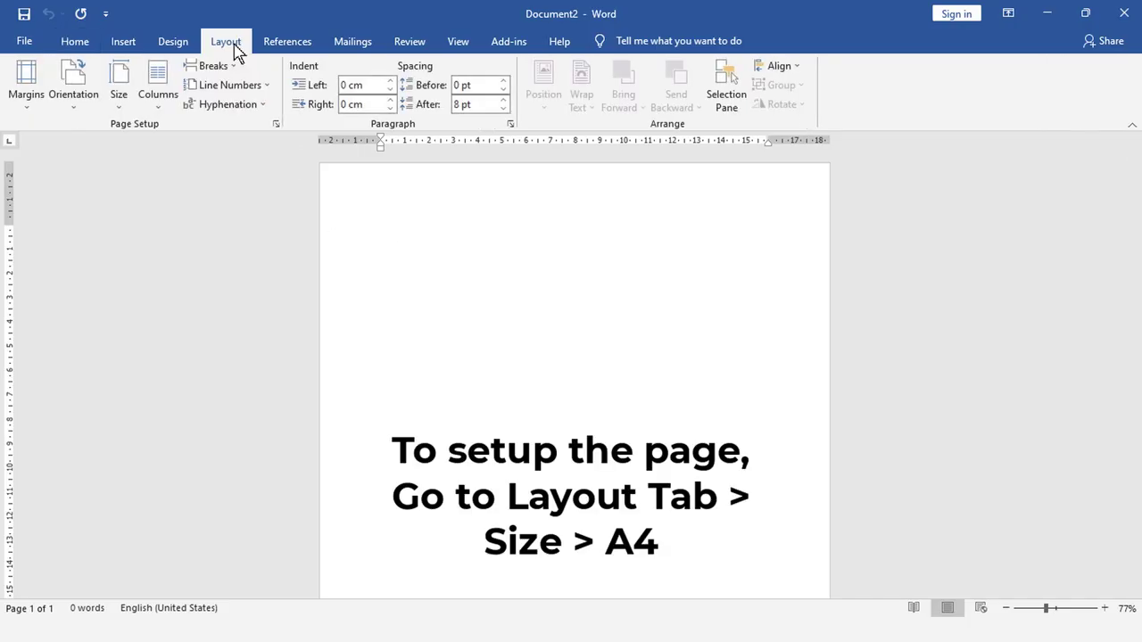
left_click(123, 107)
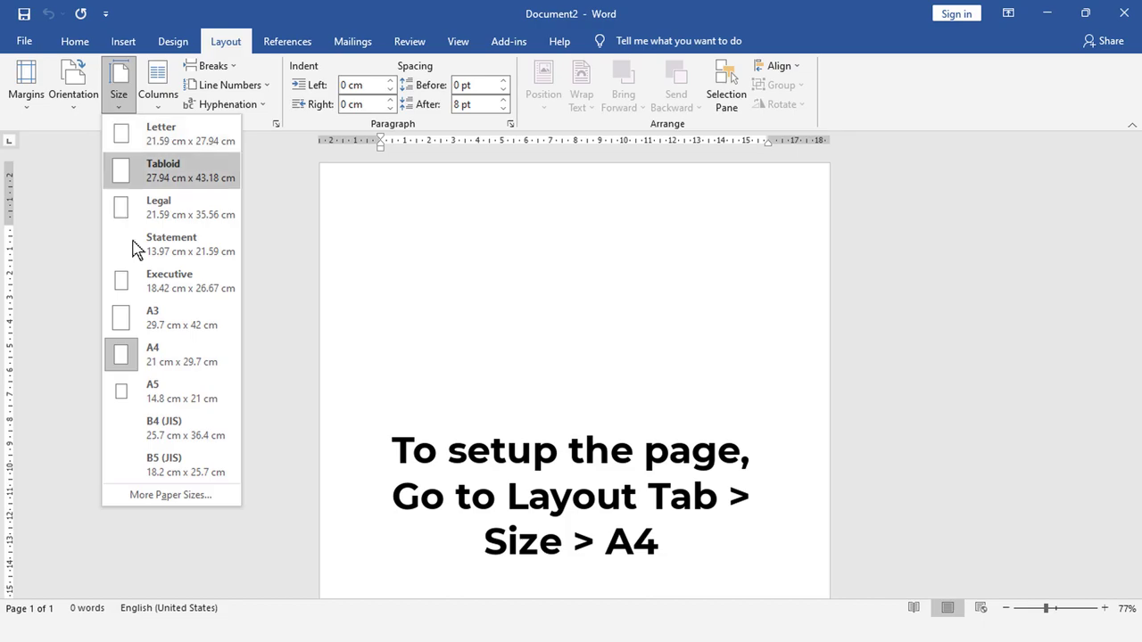
left_click(206, 369)
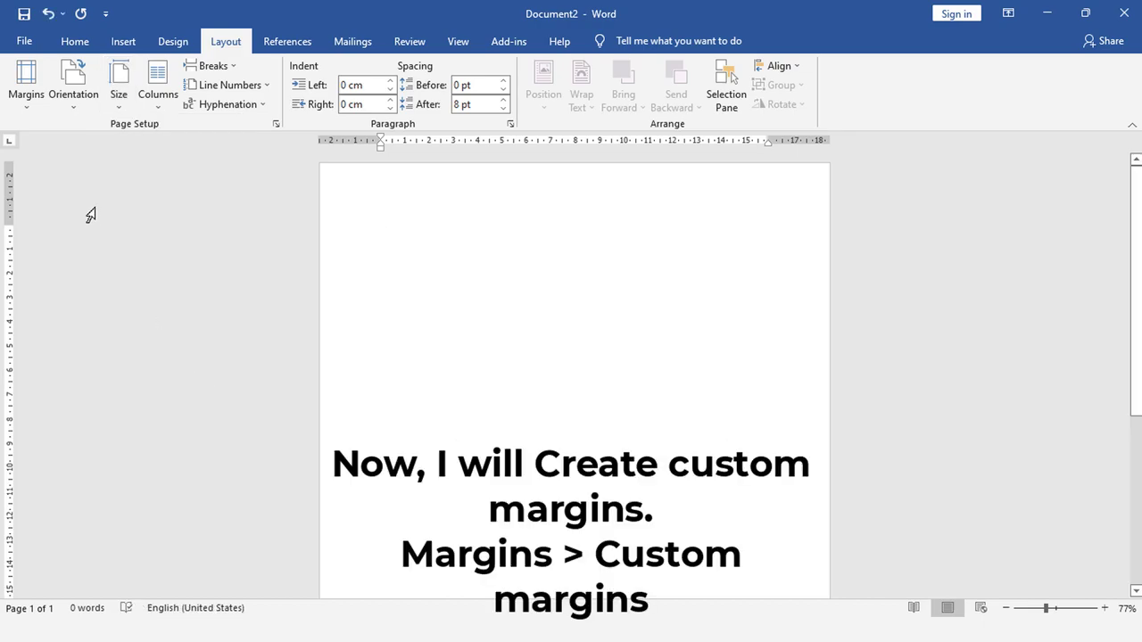
left_click(27, 94)
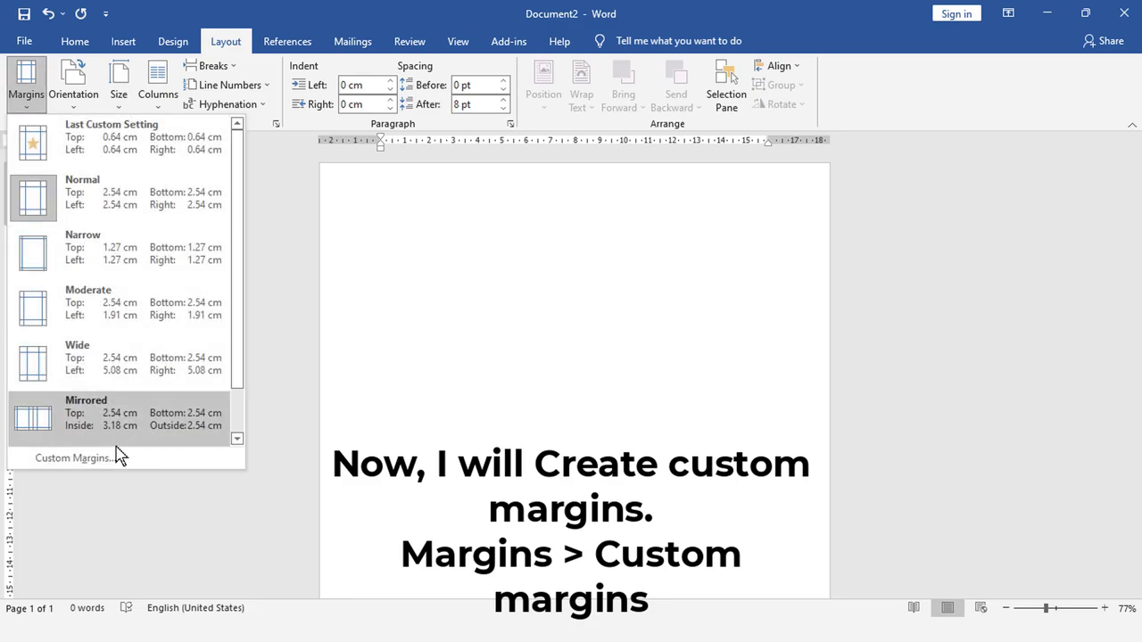
- Enter 0.25in for top, bottom, left and right in Custom Margins and apply
left_click(201, 463)
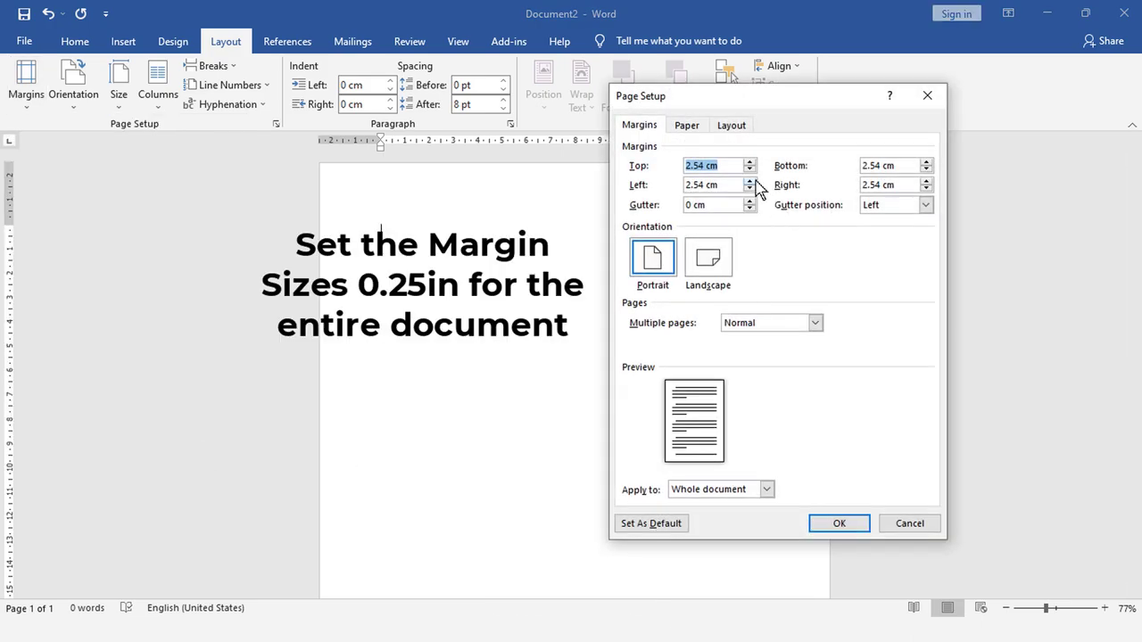
type("0.25in")
key("Tab")
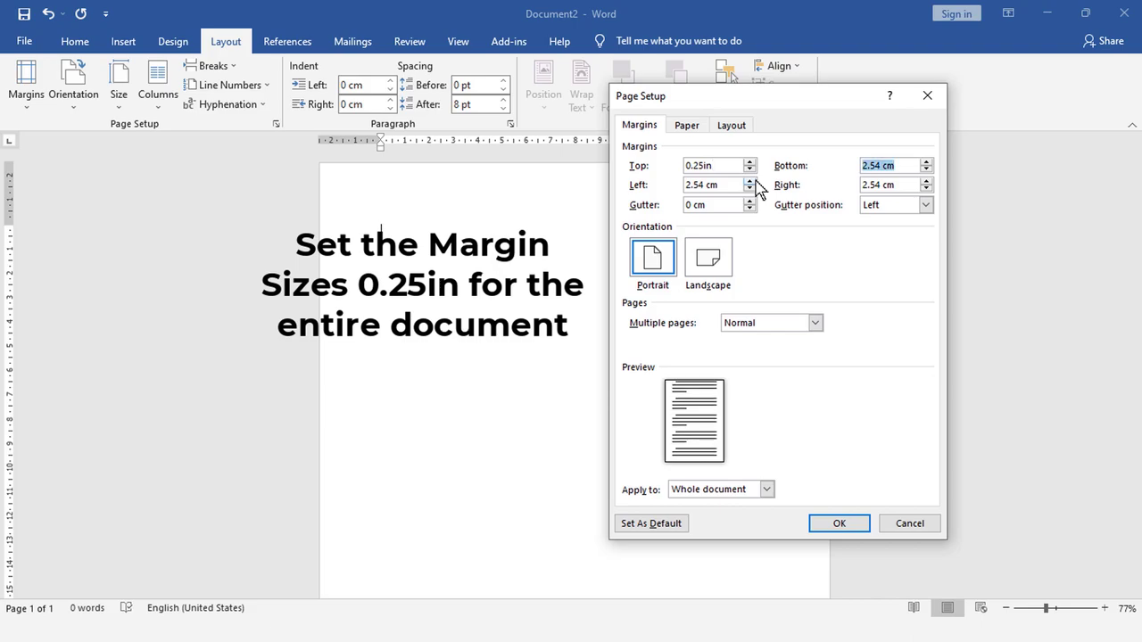
type("0.25in")
key("ctrl+a")
key("ctrl+c")
left_click_drag(729, 184, 644, 184)
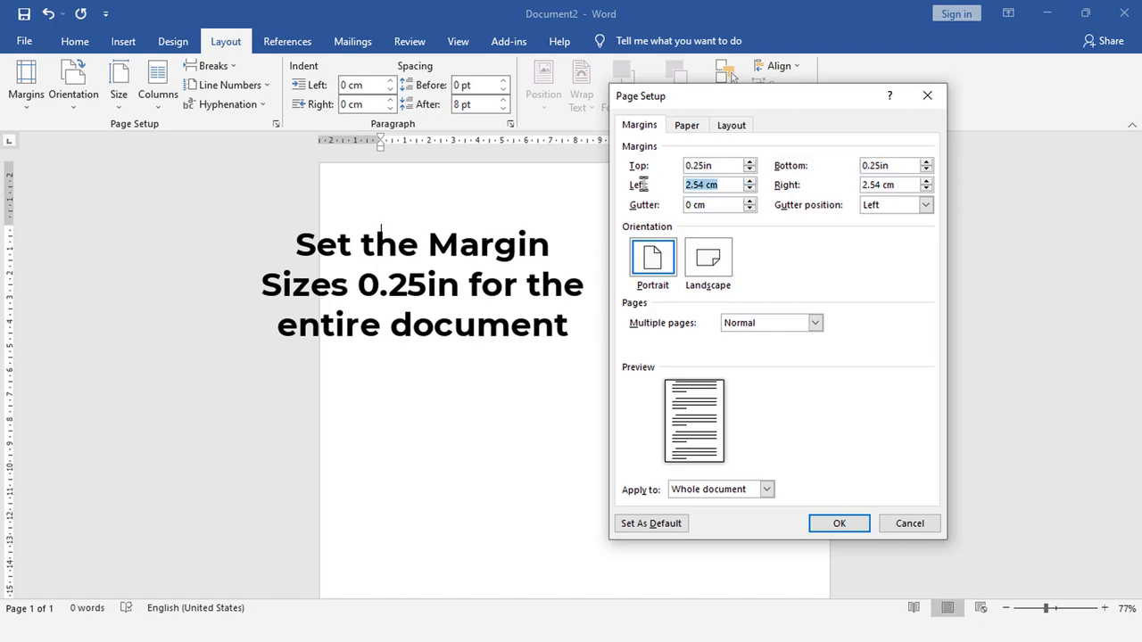
key("ctrl+v")
left_click_drag(908, 184, 802, 186)
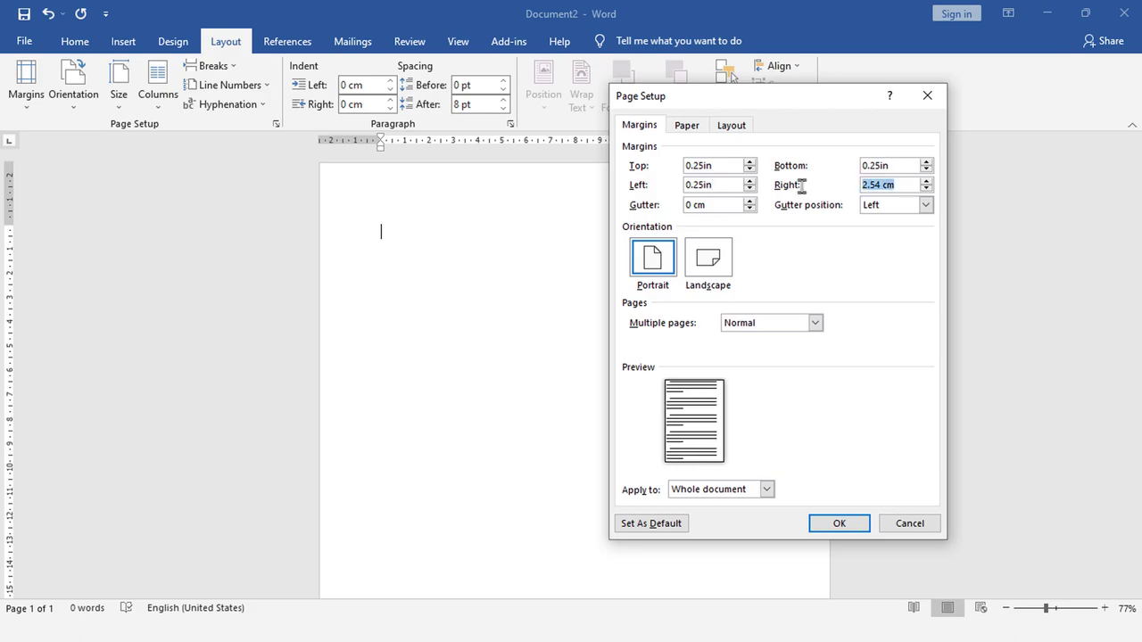
key("ctrl+v")
left_click(855, 528)
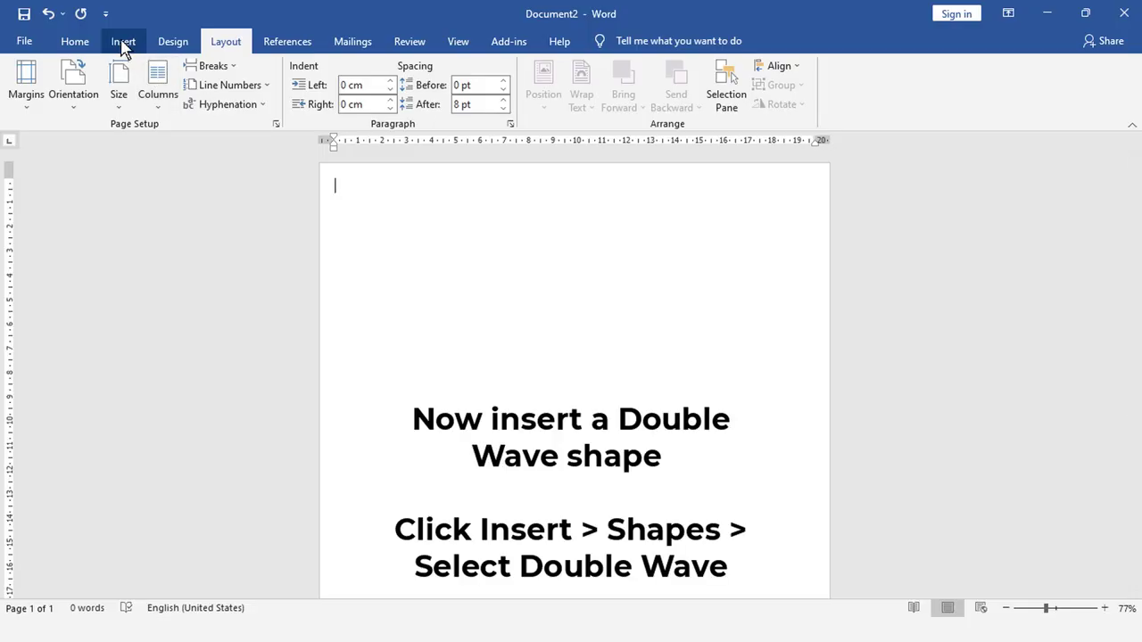
- Pick the Double Wave shape from Insert > Shapes under Stars and Banners
left_click(122, 43)
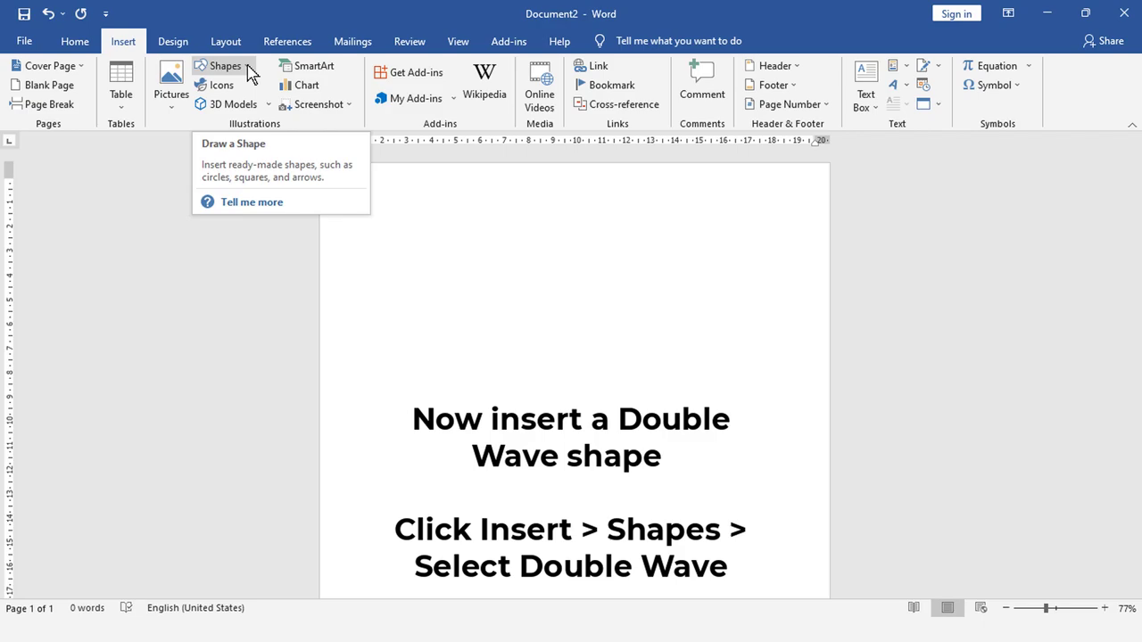
left_click(250, 73)
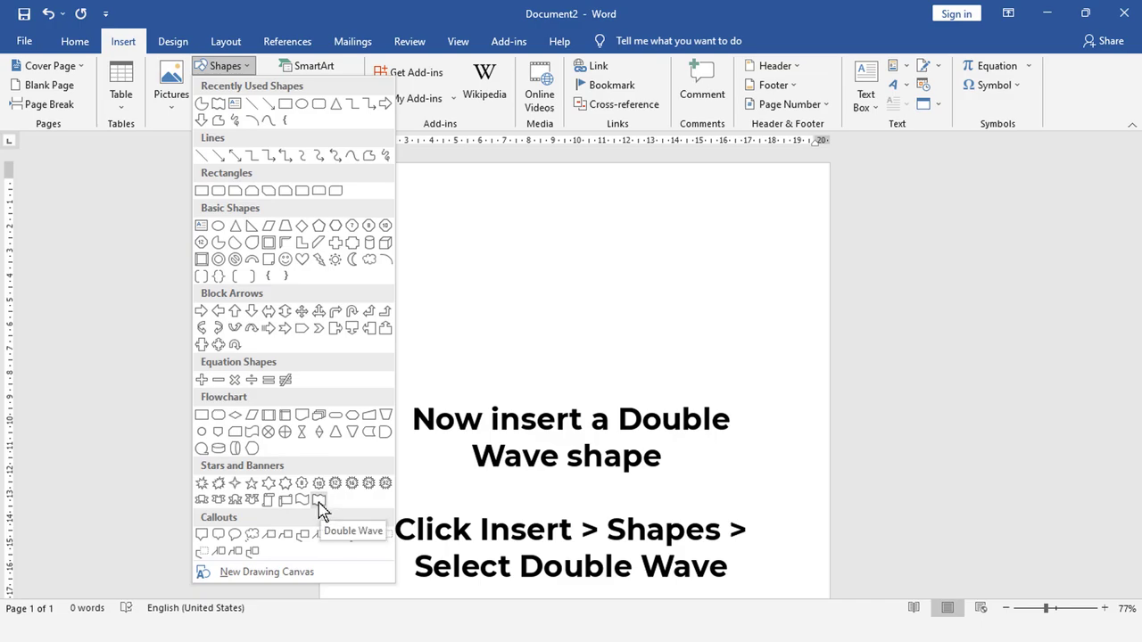
left_click(320, 500)
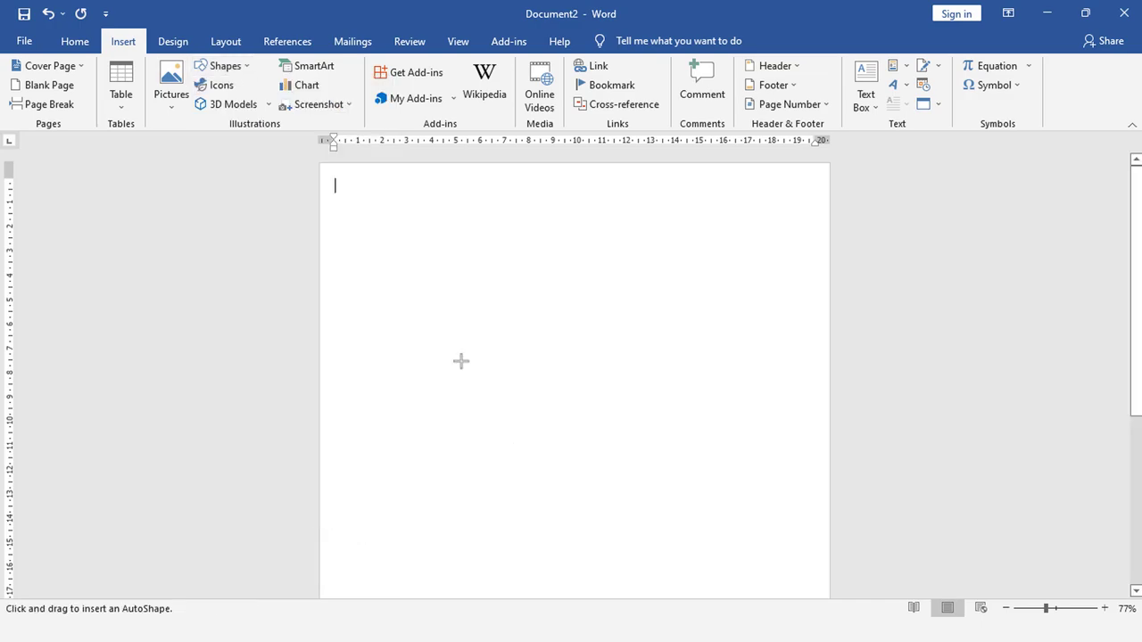
- Draw the Double Wave near the page centre and size it 7.7 cm high by 12.7 cm wide
left_click_drag(413, 319, 730, 482)
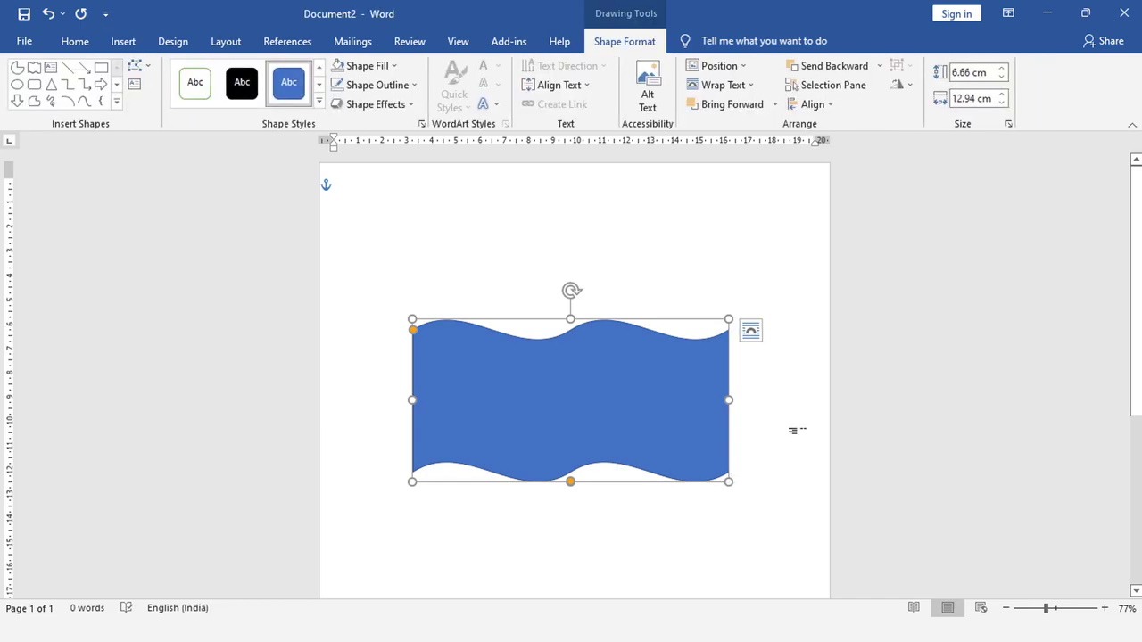
left_click(979, 74)
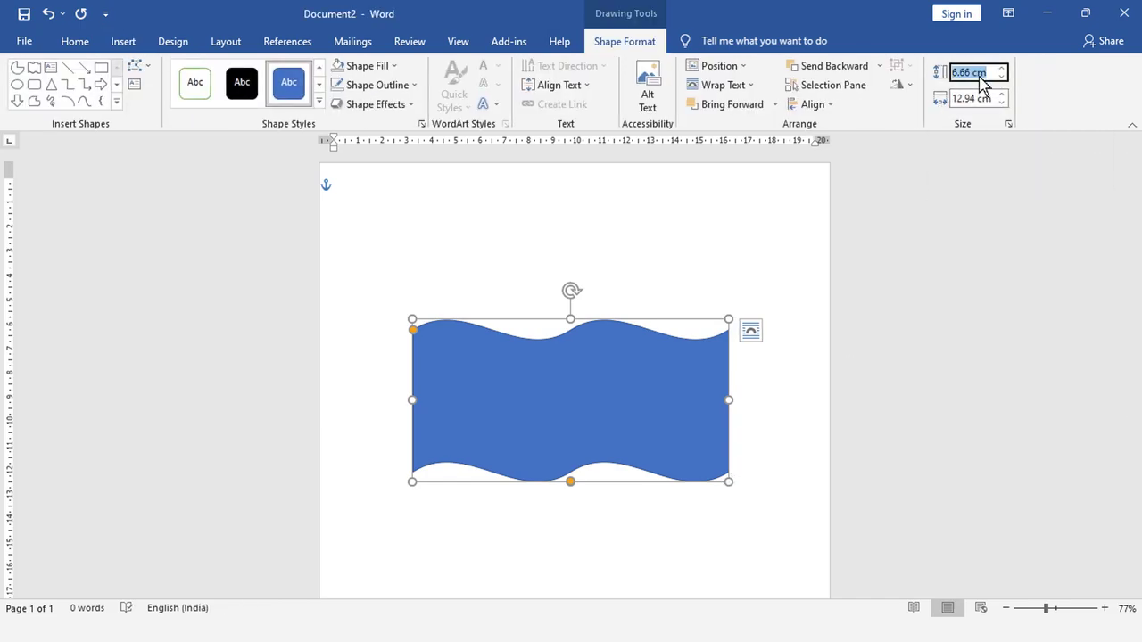
type("7.7")
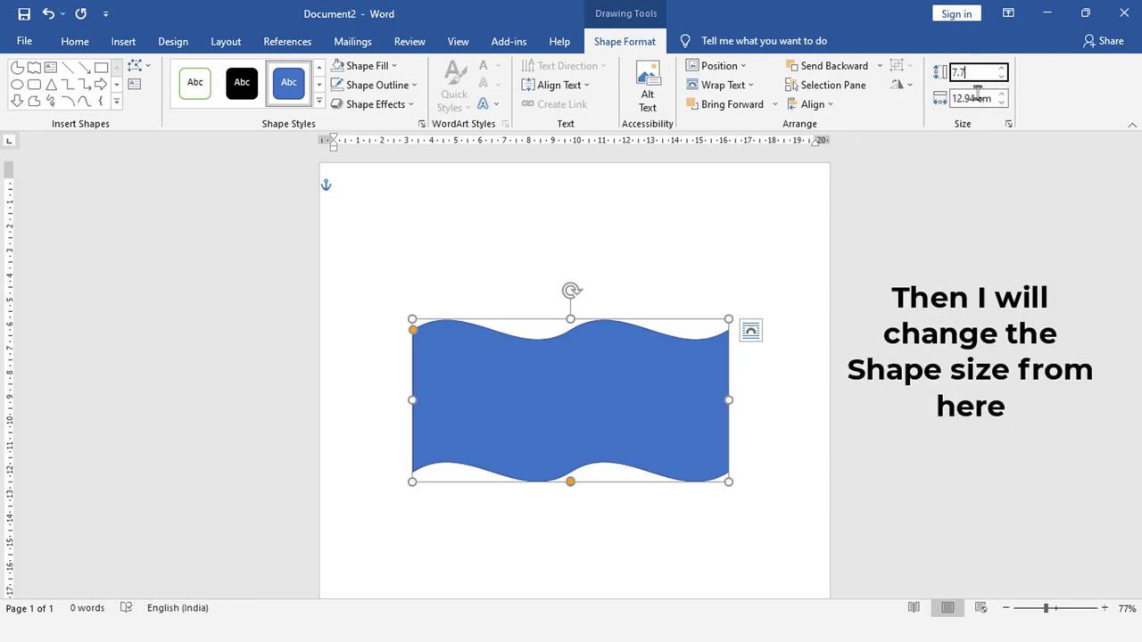
left_click(974, 96)
type("7")
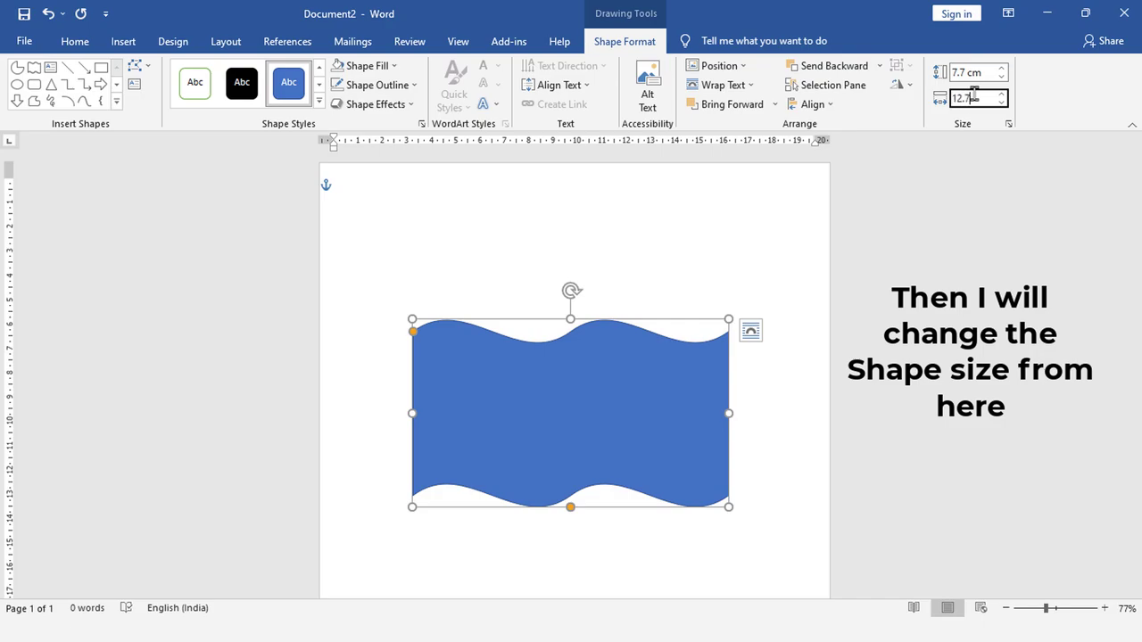
key("Return")
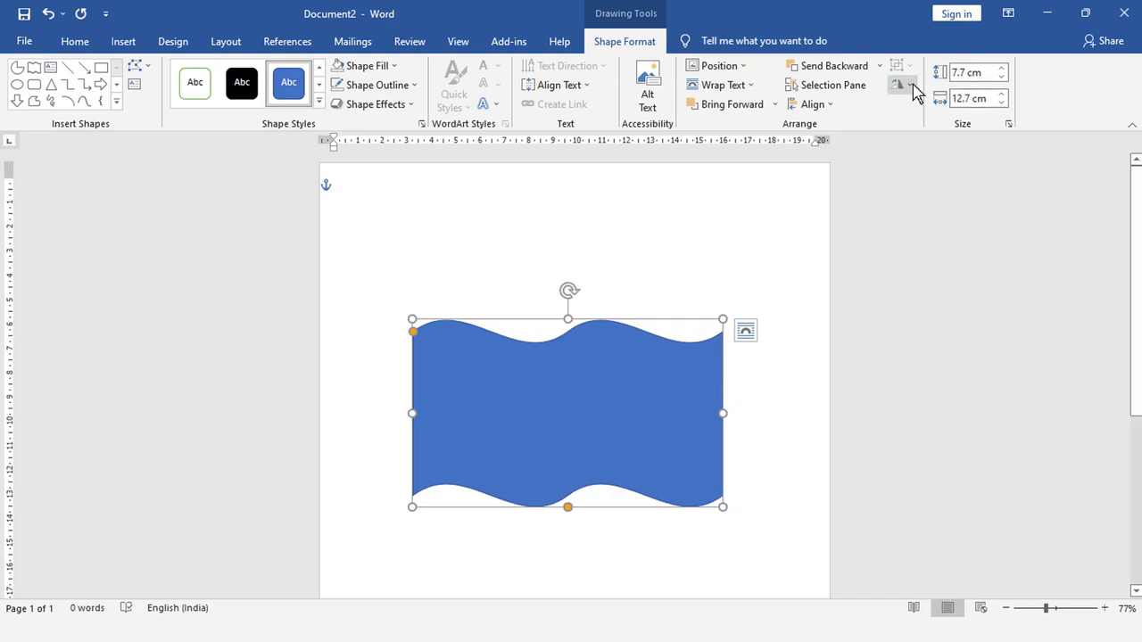
- Set the wave shape's rotation to 322° in More Rotation Options
left_click(910, 84)
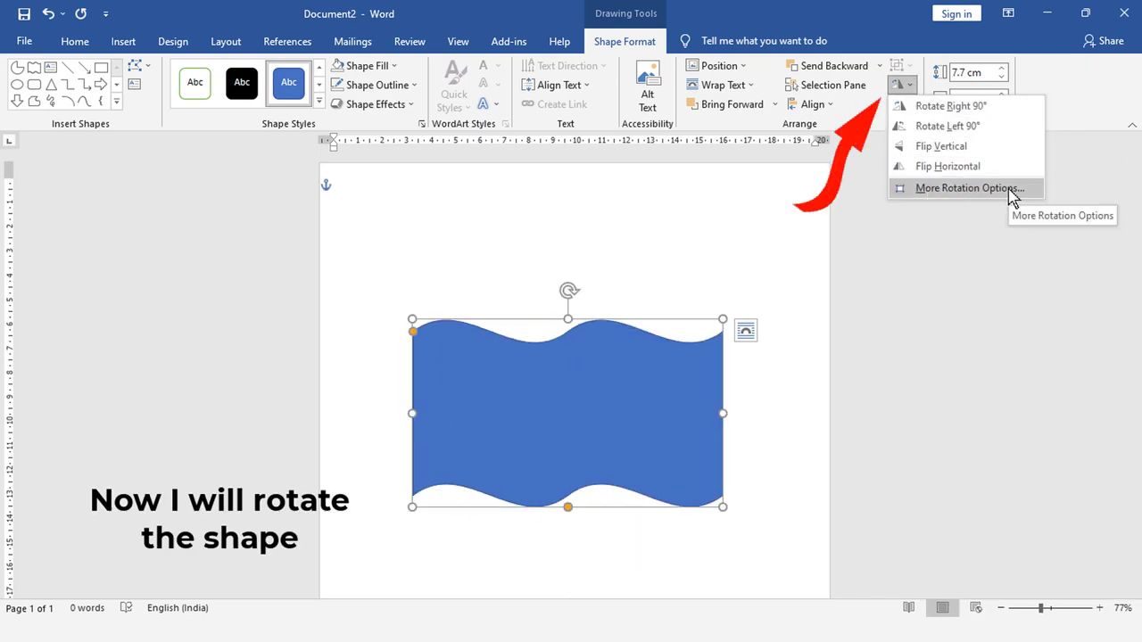
left_click(928, 188)
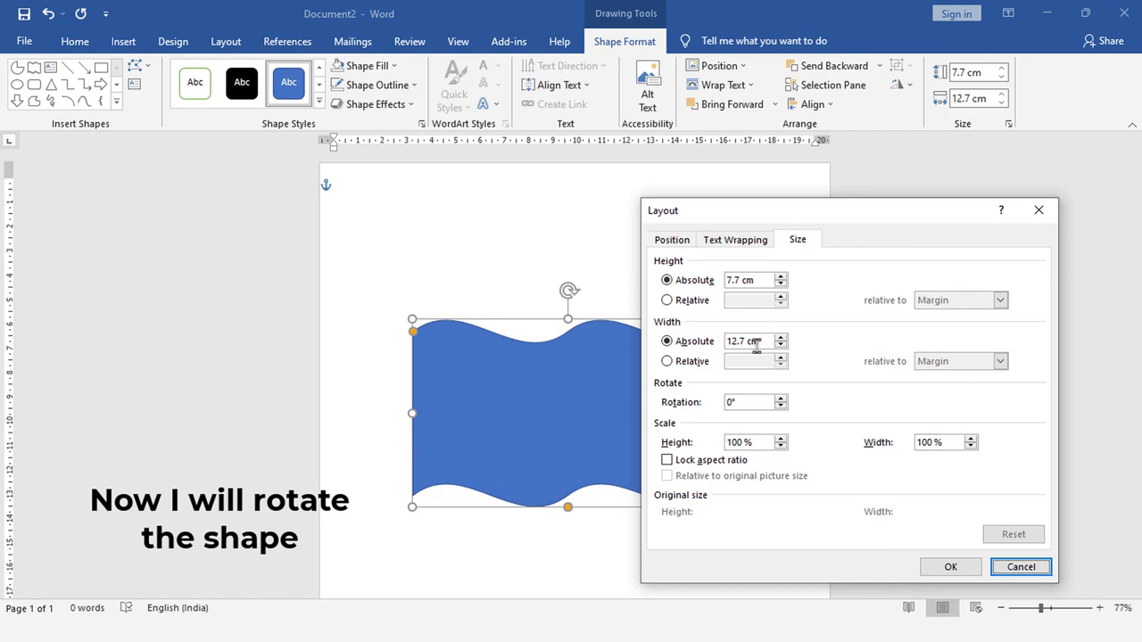
left_click_drag(791, 217, 896, 157)
left_click(767, 342)
type("322")
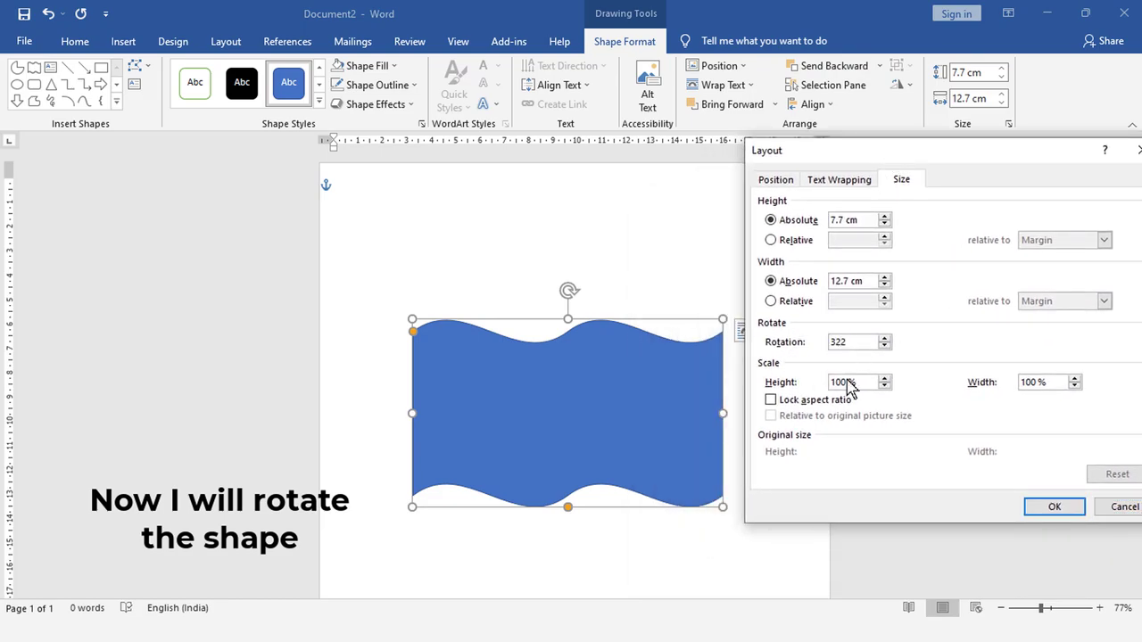
left_click(781, 340)
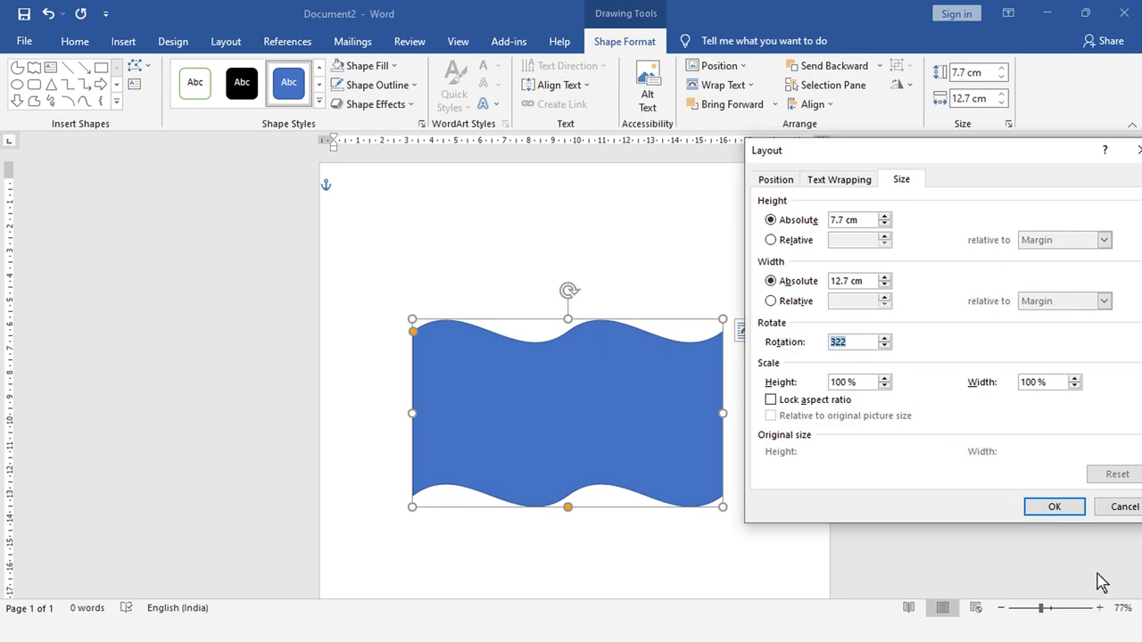
left_click(1057, 508)
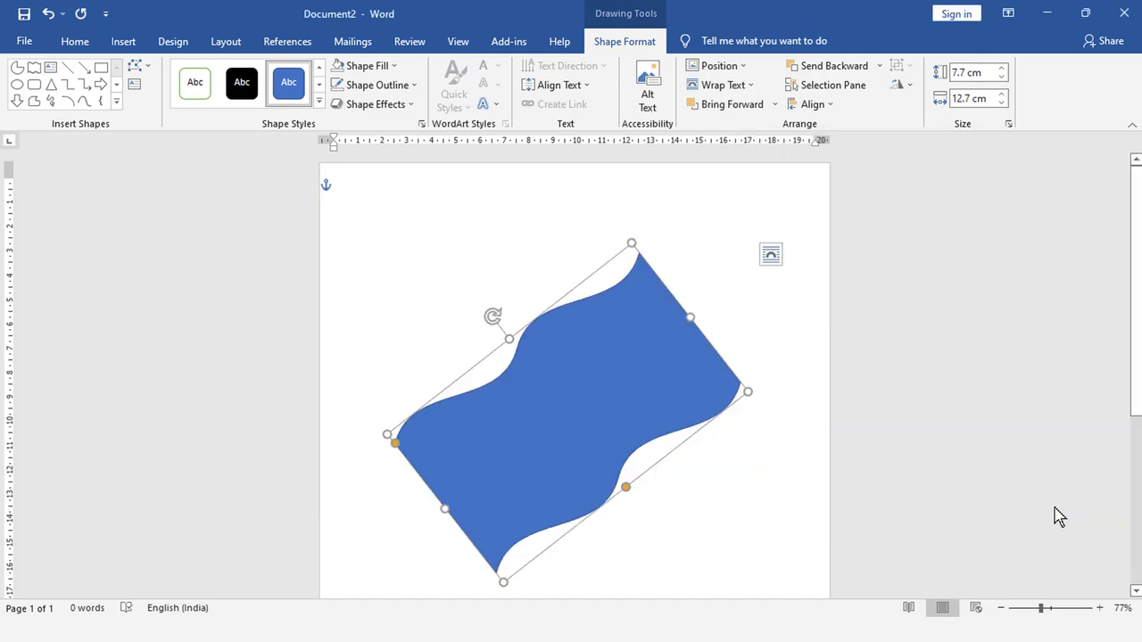
left_click(365, 67)
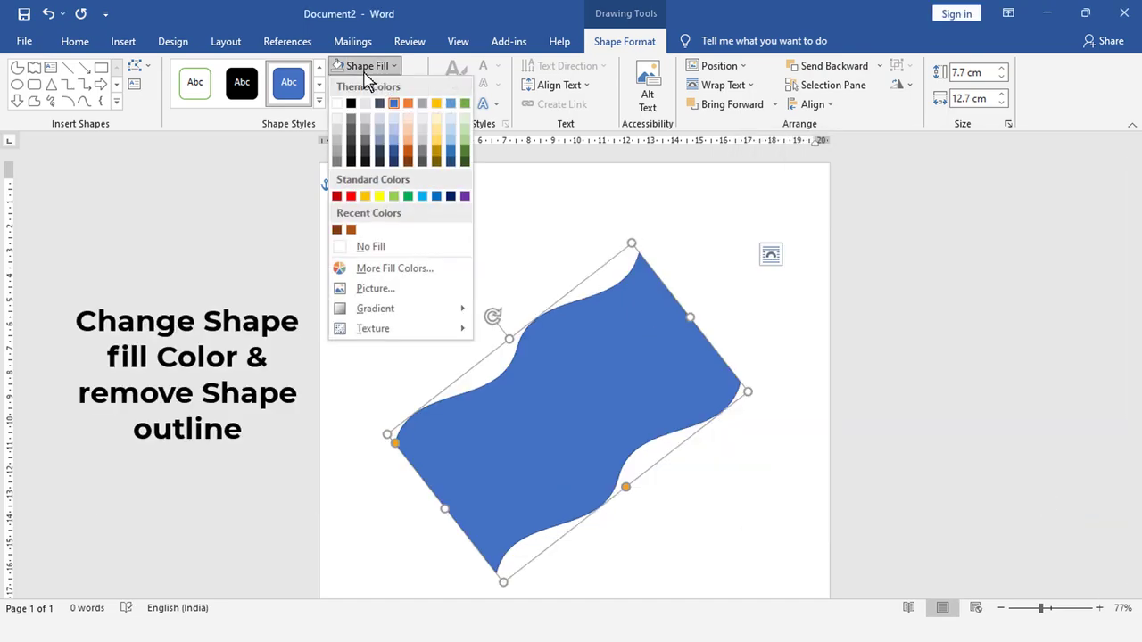
- Fill the wave shape rust-brown and remove its outline
left_click(350, 229)
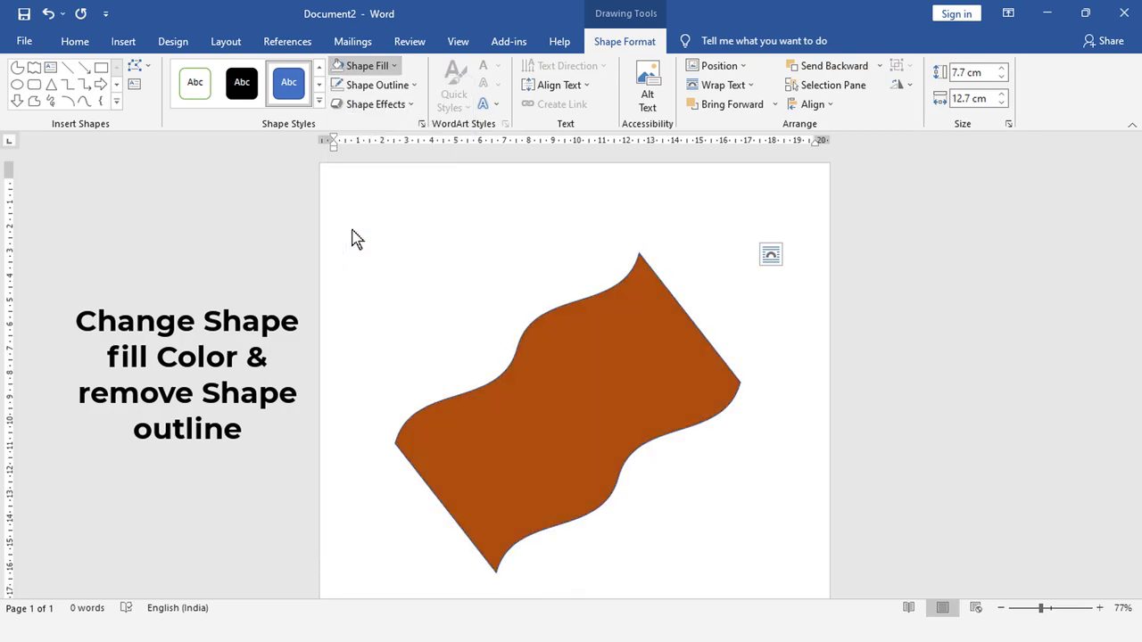
left_click(373, 85)
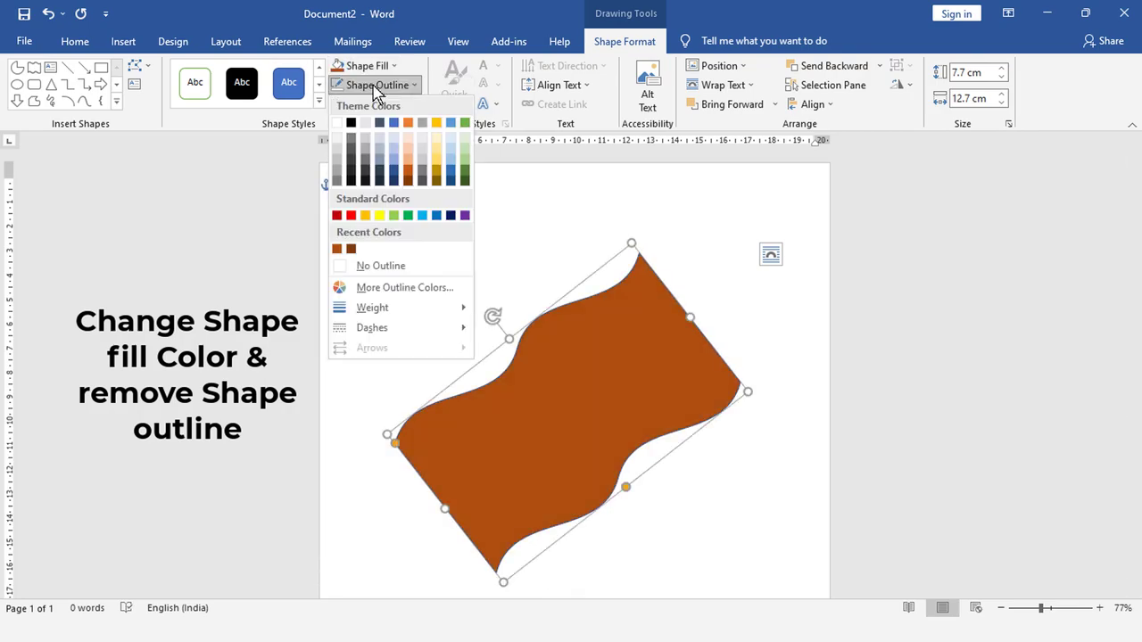
left_click(366, 267)
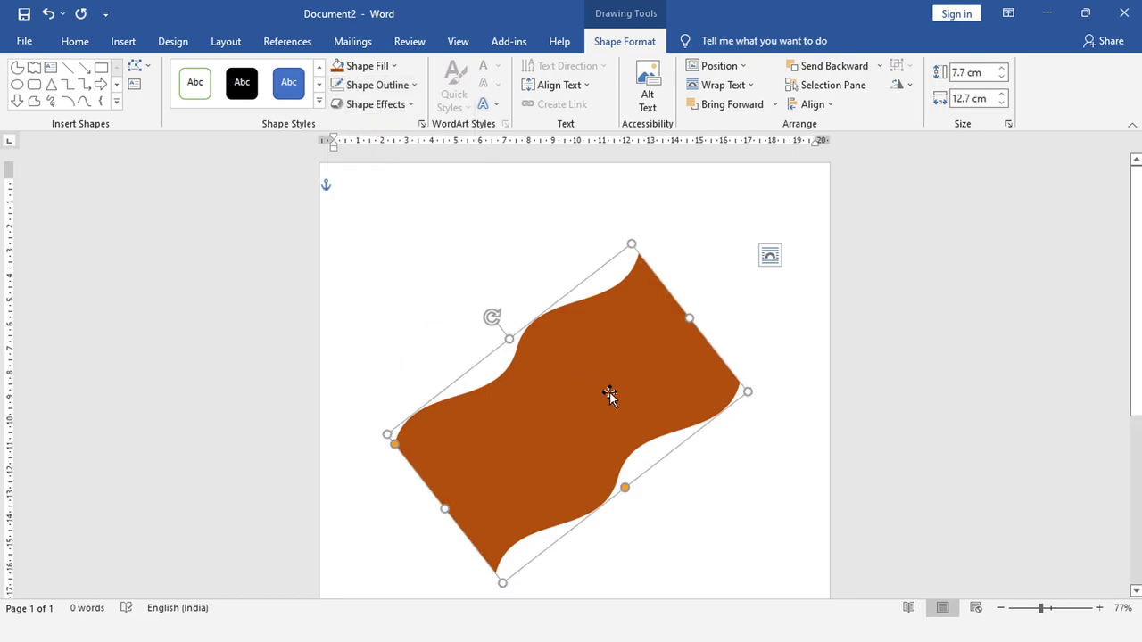
- Drag the brown wave into the page's top-left corner, nudging it slightly right
mouse_move(609, 395)
left_mouse_down()
mouse_move(457, 187)
mouse_move(416, 160)
mouse_move(384, 181)
mouse_move(404, 167)
left_mouse_up()
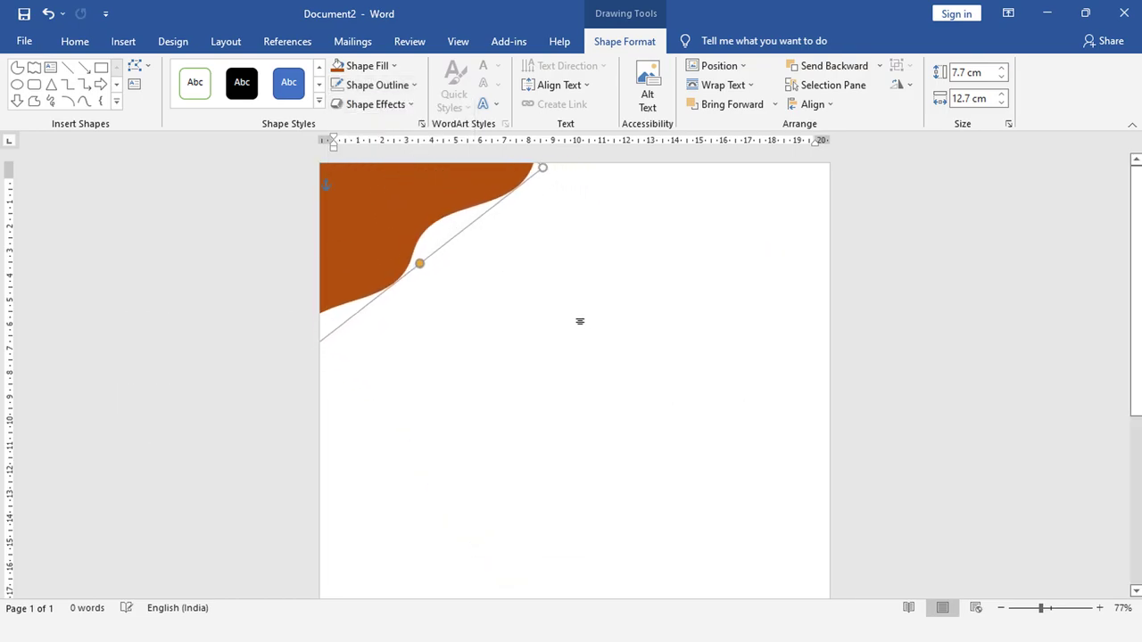
left_click_drag(446, 205, 454, 202)
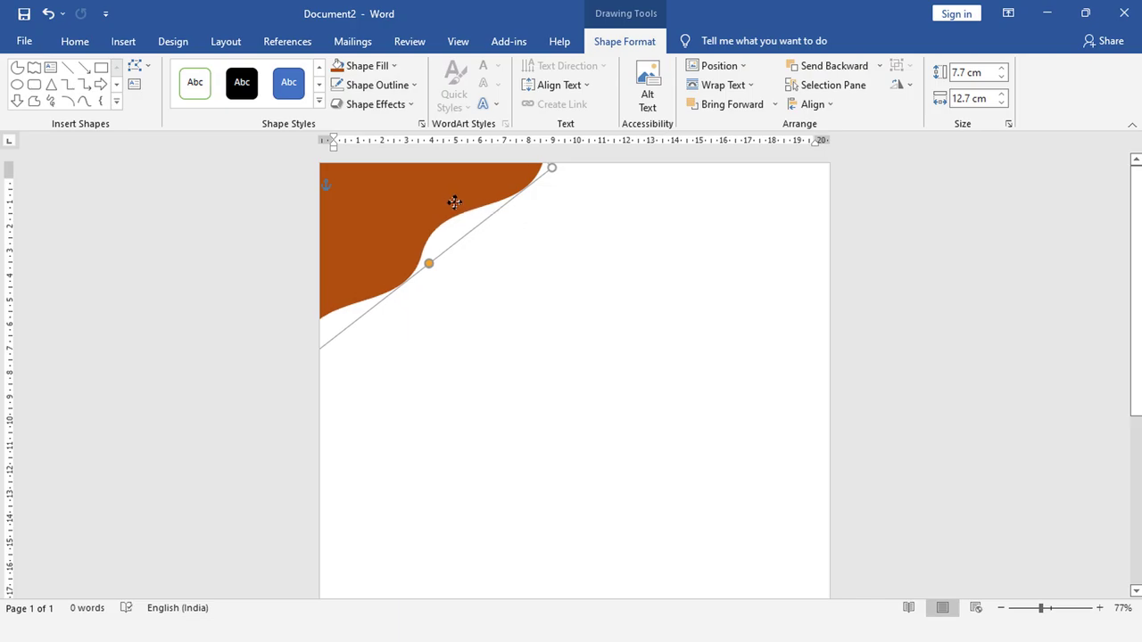
left_click(538, 297)
left_click(455, 196)
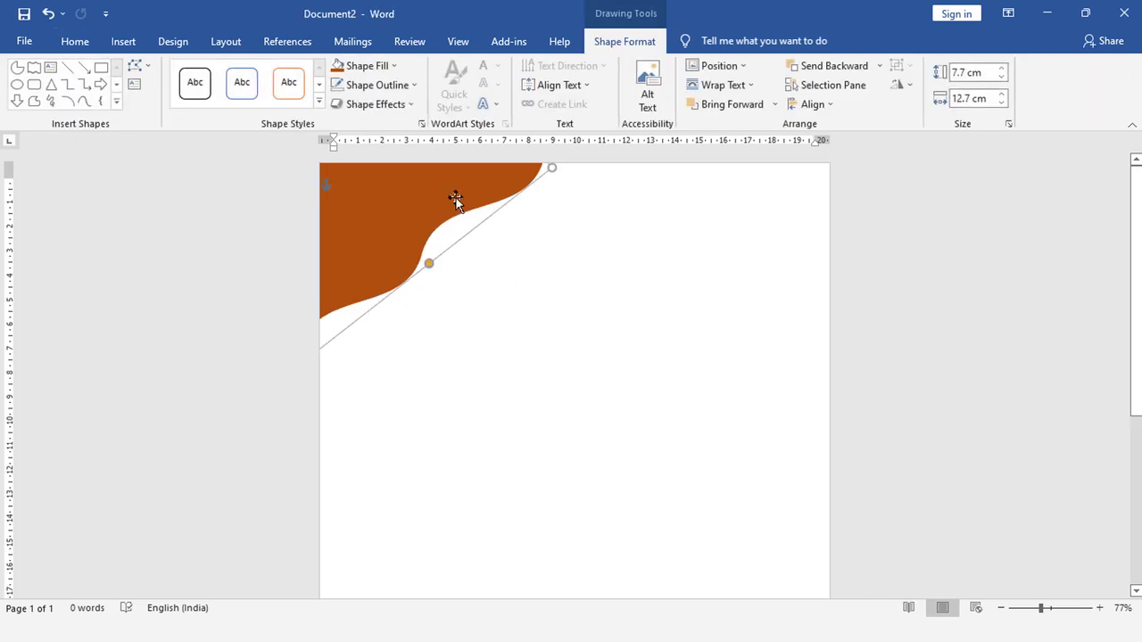
left_click(609, 266)
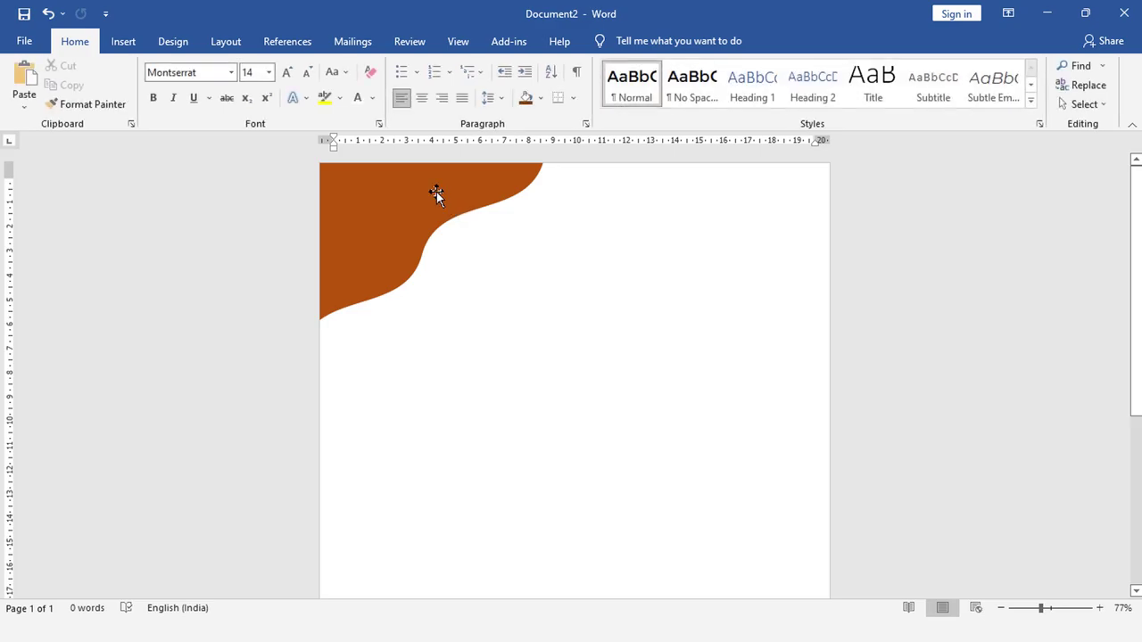
- Copy the brown wave shape and paste a duplicate onto the page
right_click(436, 192)
left_click(472, 221)
left_click(592, 253)
right_click(591, 250)
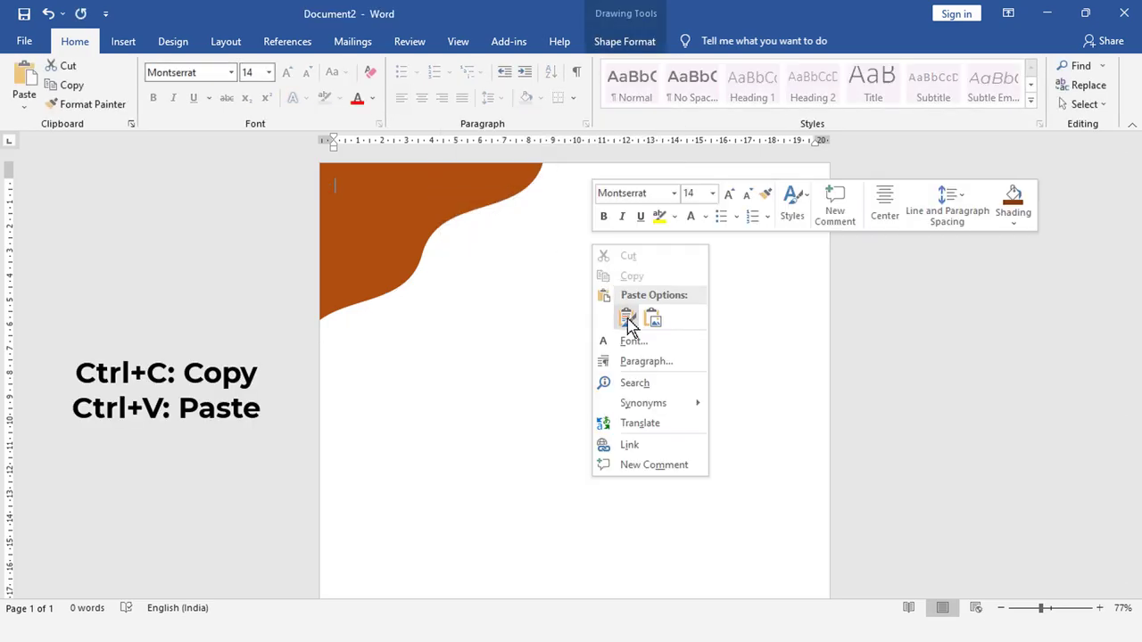
left_click(627, 315)
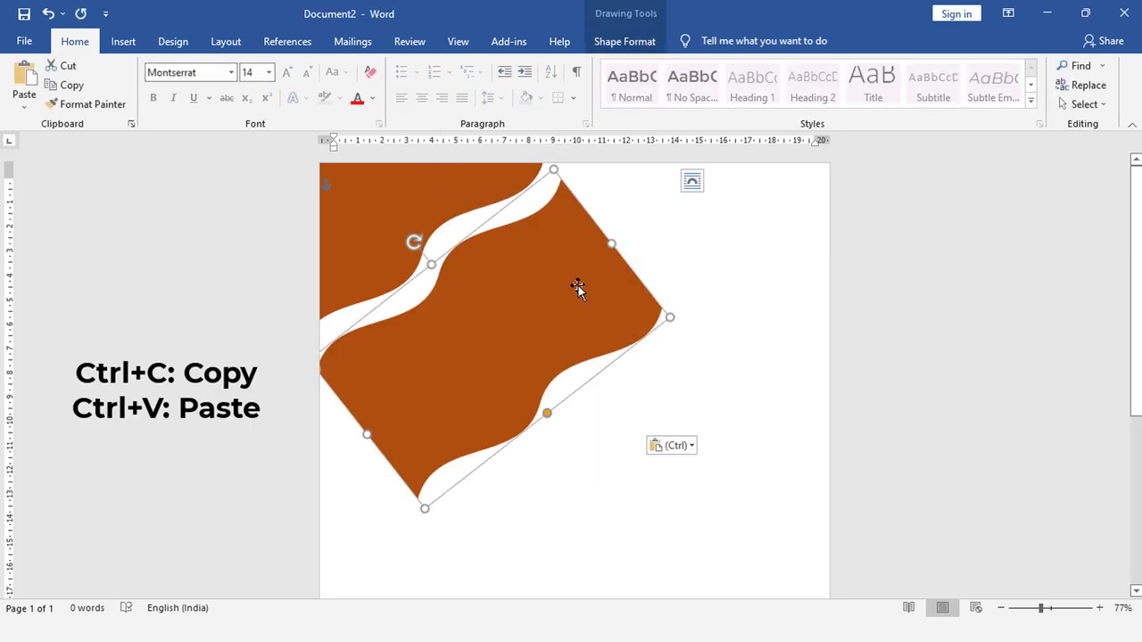
- Fill the pasted copy with the darker brown recent colour
left_click(616, 41)
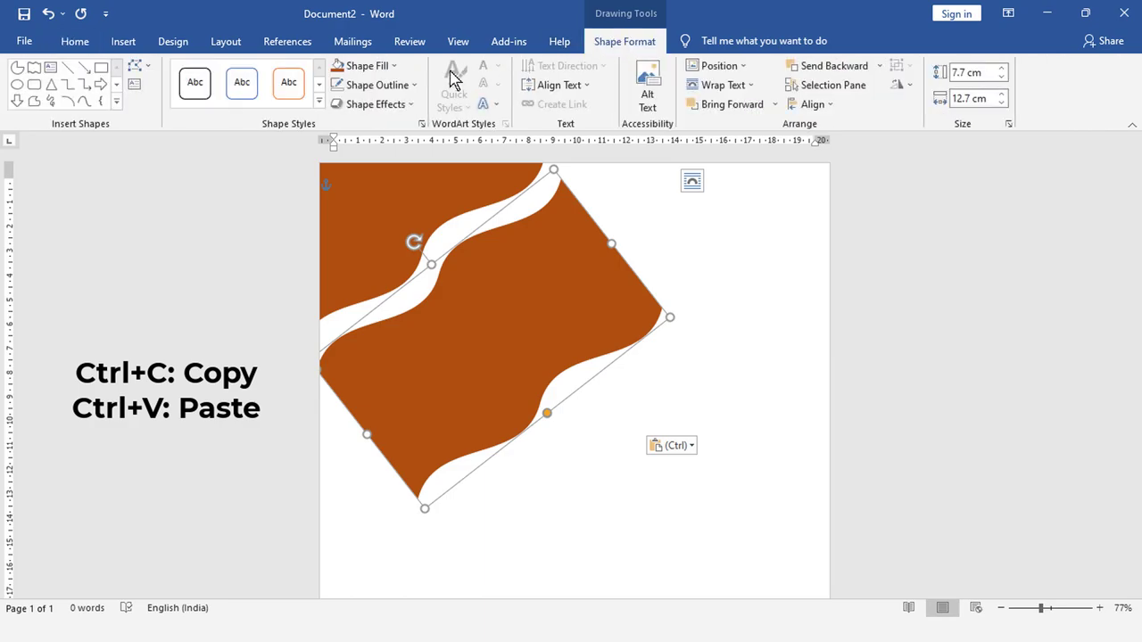
left_click(392, 67)
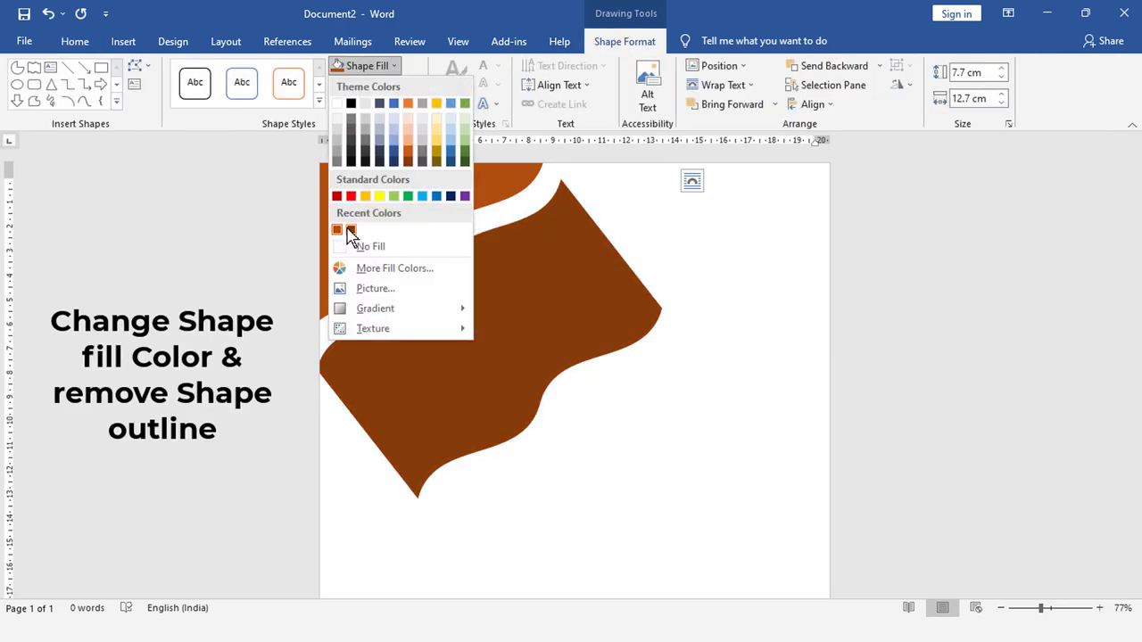
left_click(350, 230)
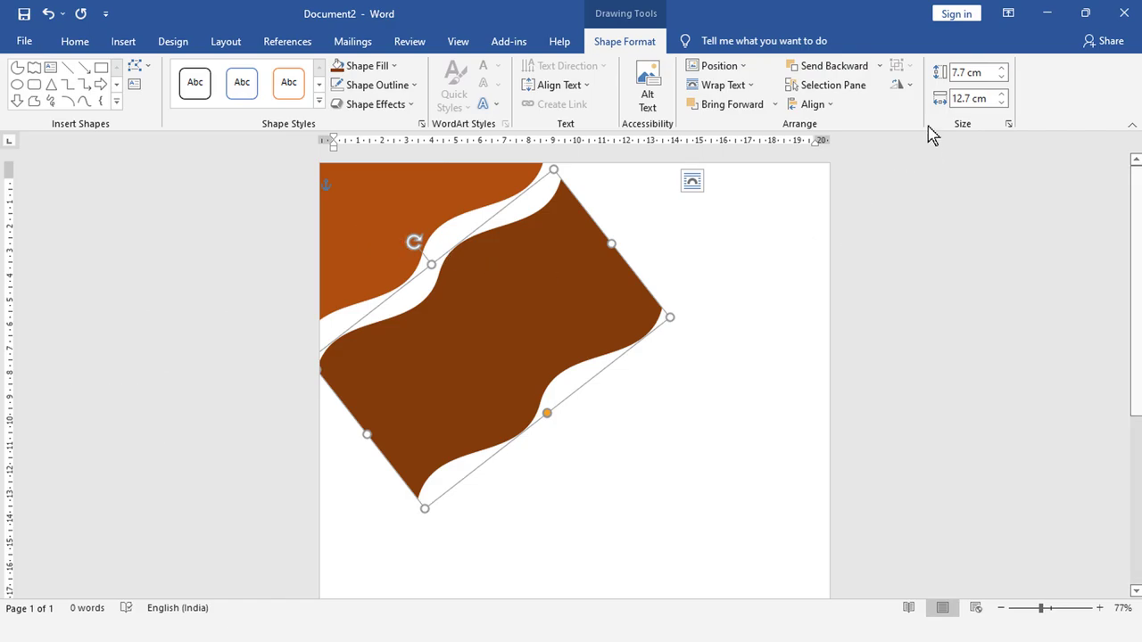
- Resize the dark brown copy to 11 cm high by 16.5 cm wide
left_click(957, 72)
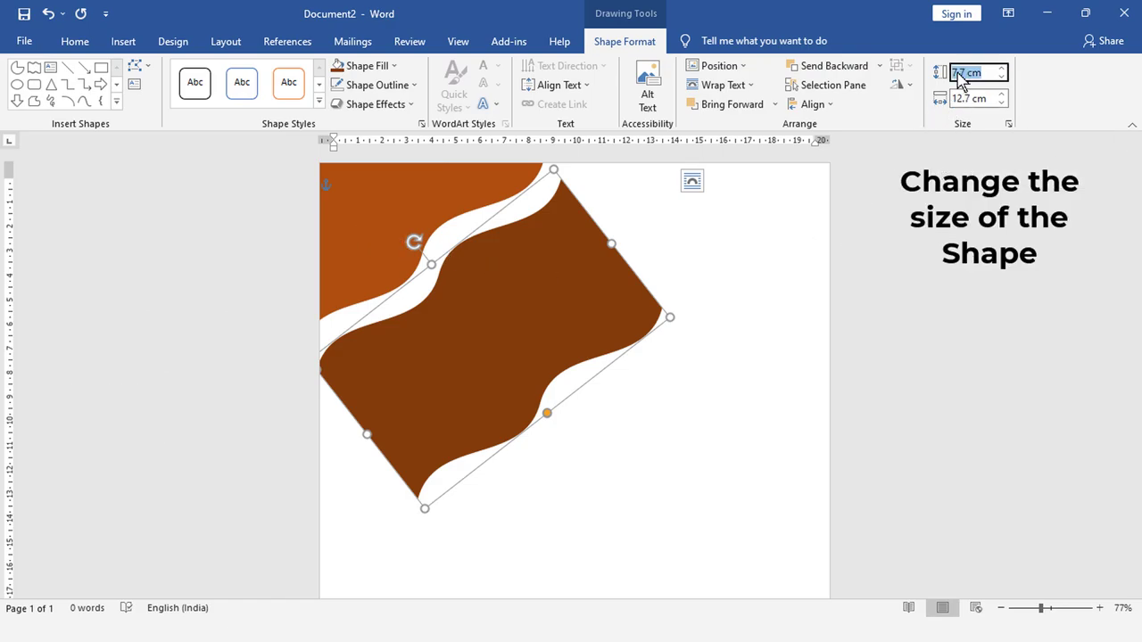
type("11")
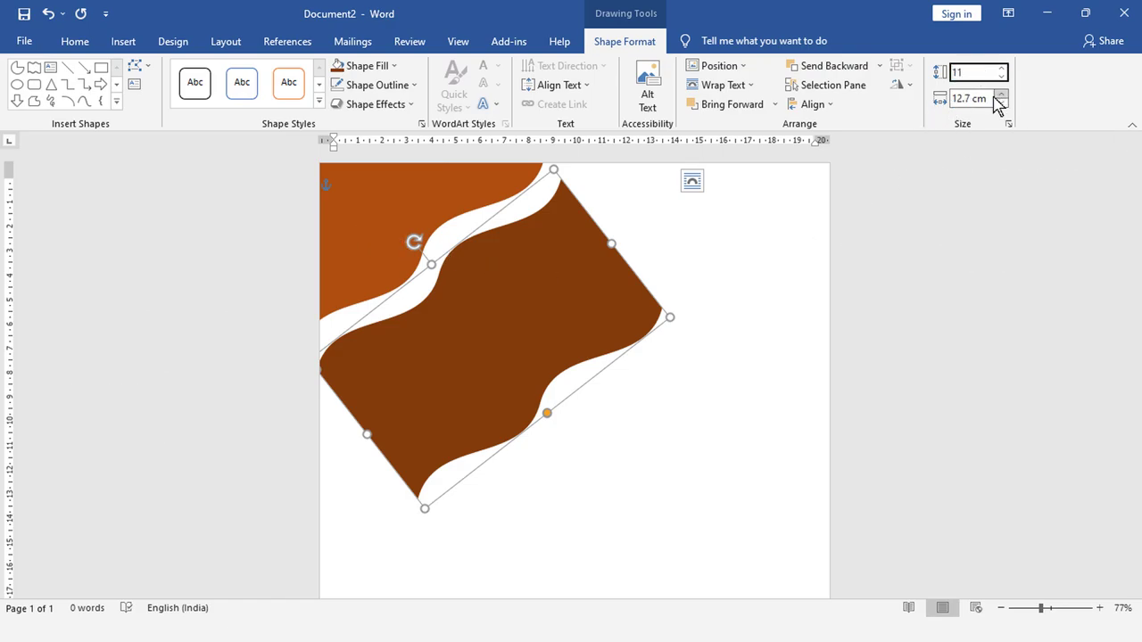
left_click(978, 98)
type("16")
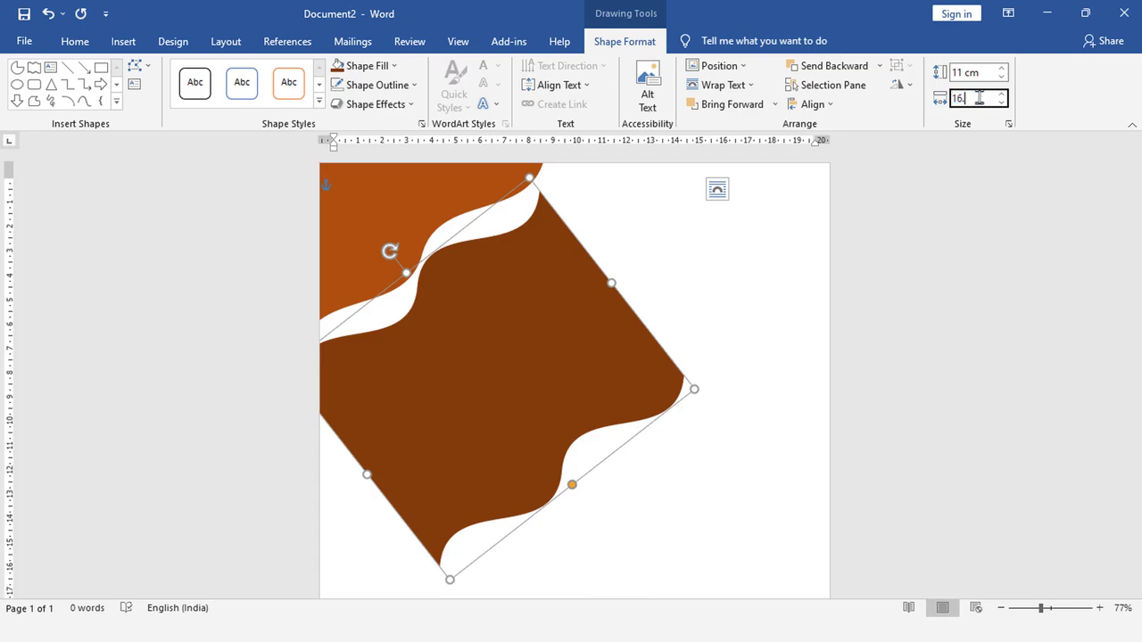
type(".5")
key("Return")
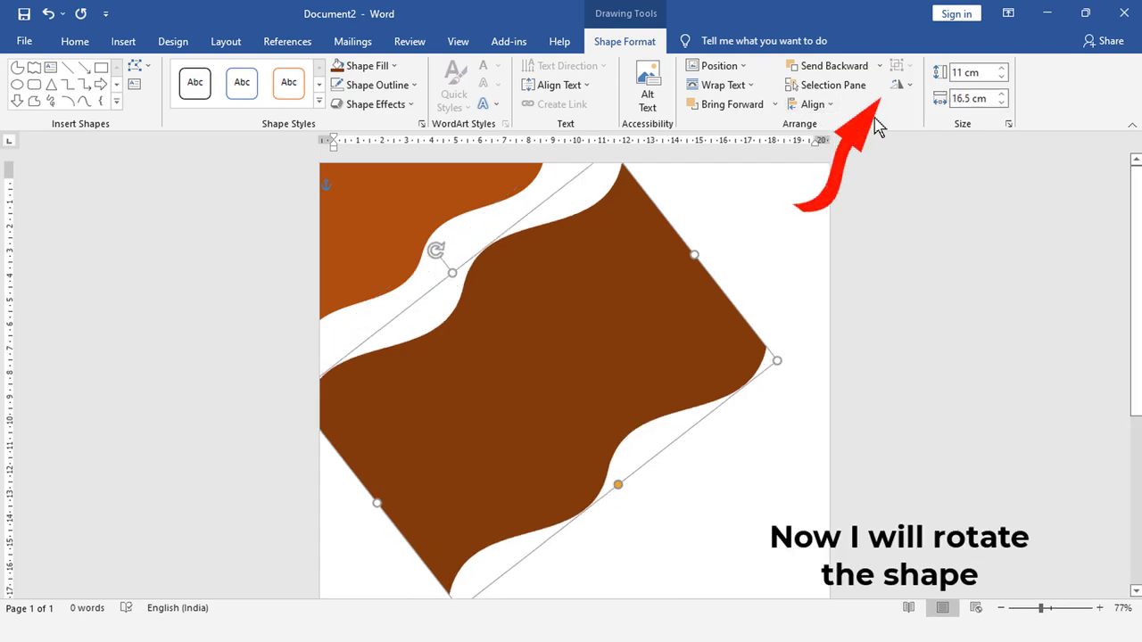
- Apply a new rotation angle to the copy through More Rotation Options
left_click(912, 89)
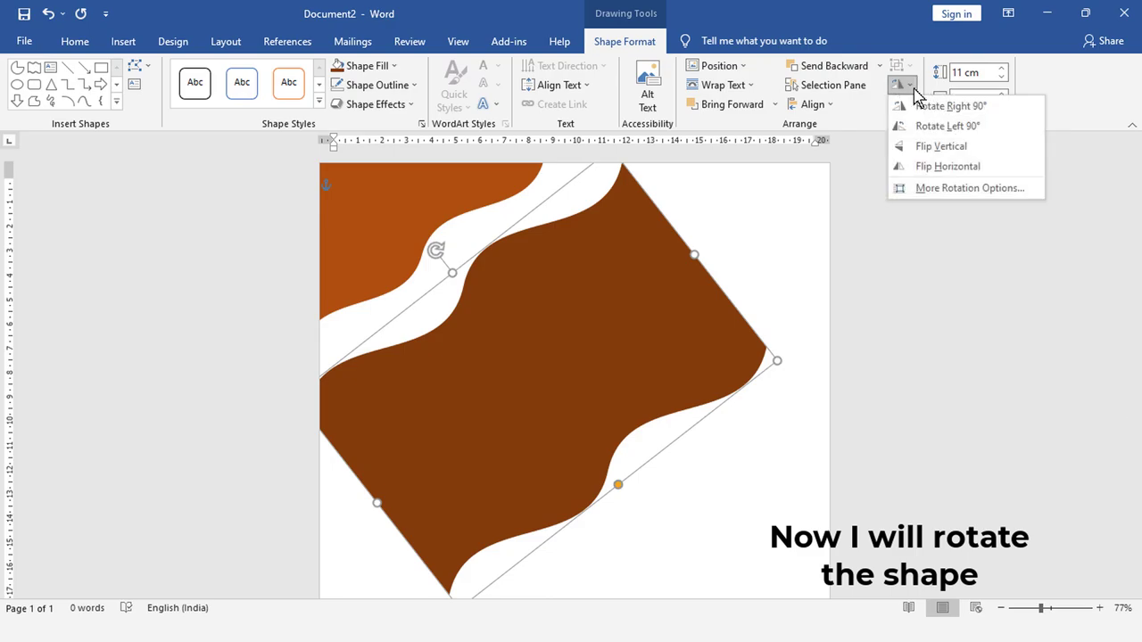
left_click(1012, 197)
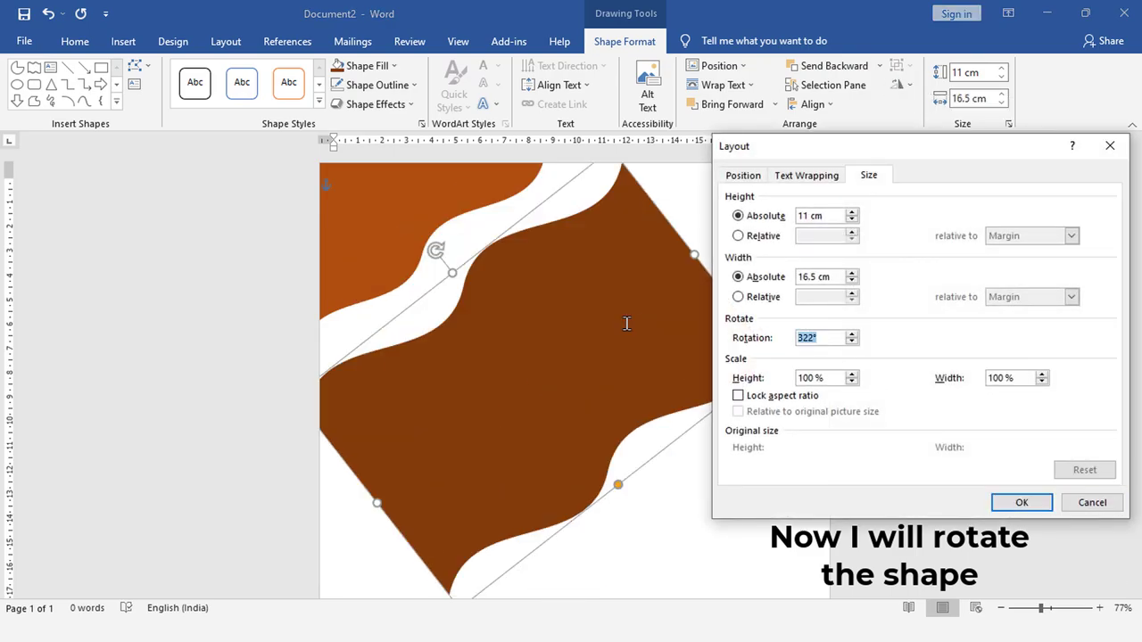
key("Return")
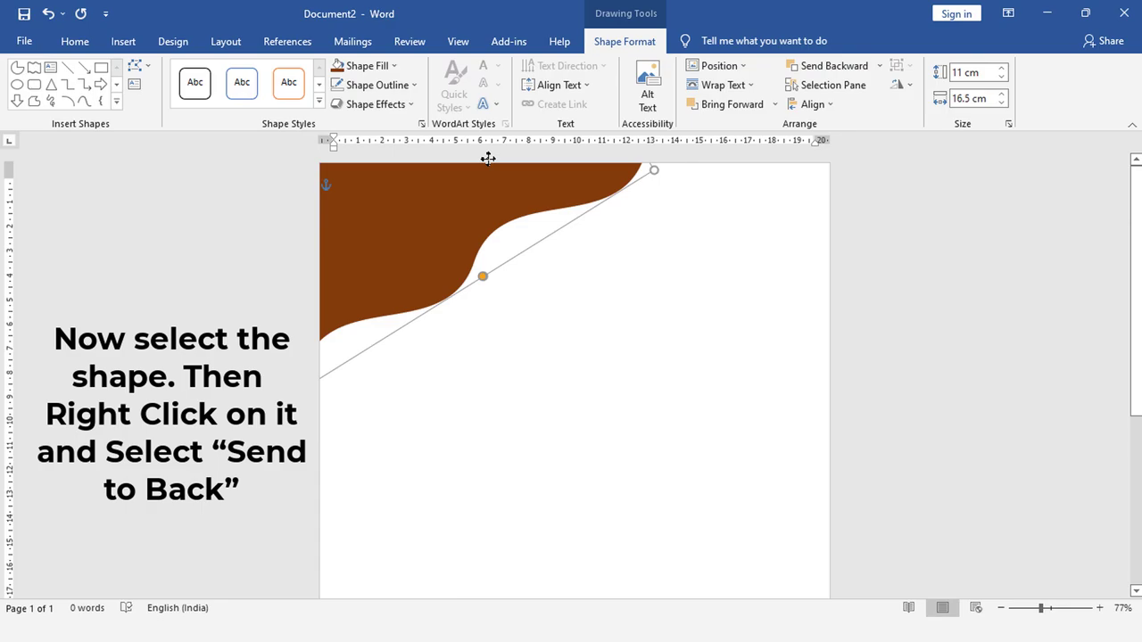
- Send the dark brown wave to the back and shift it slightly left
right_click(459, 209)
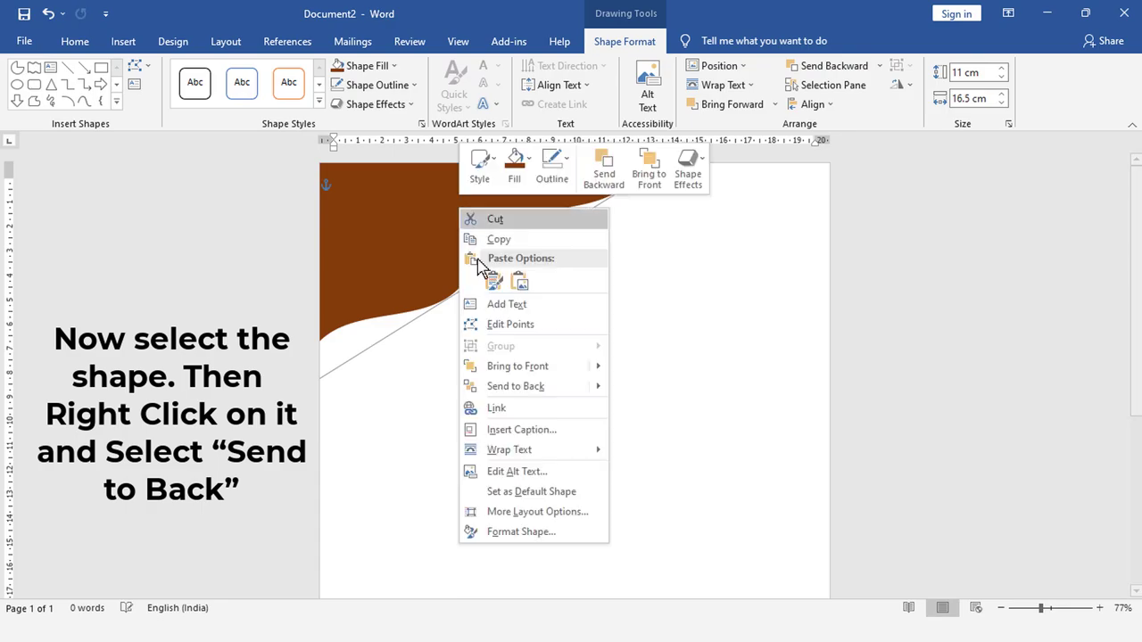
left_click(508, 385)
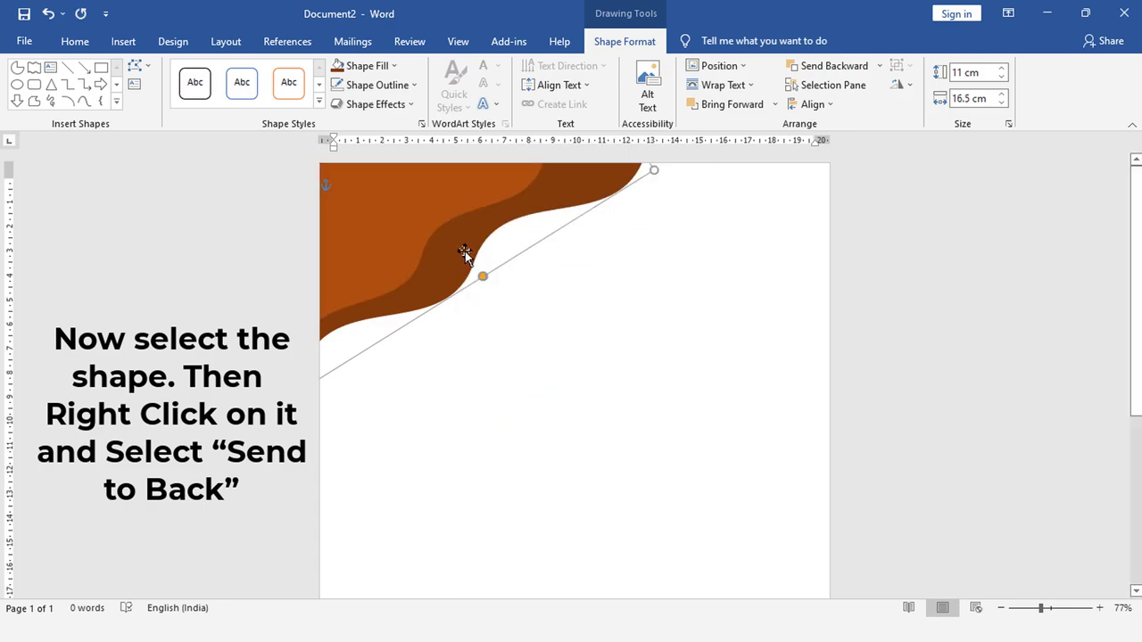
left_click_drag(463, 252, 442, 253)
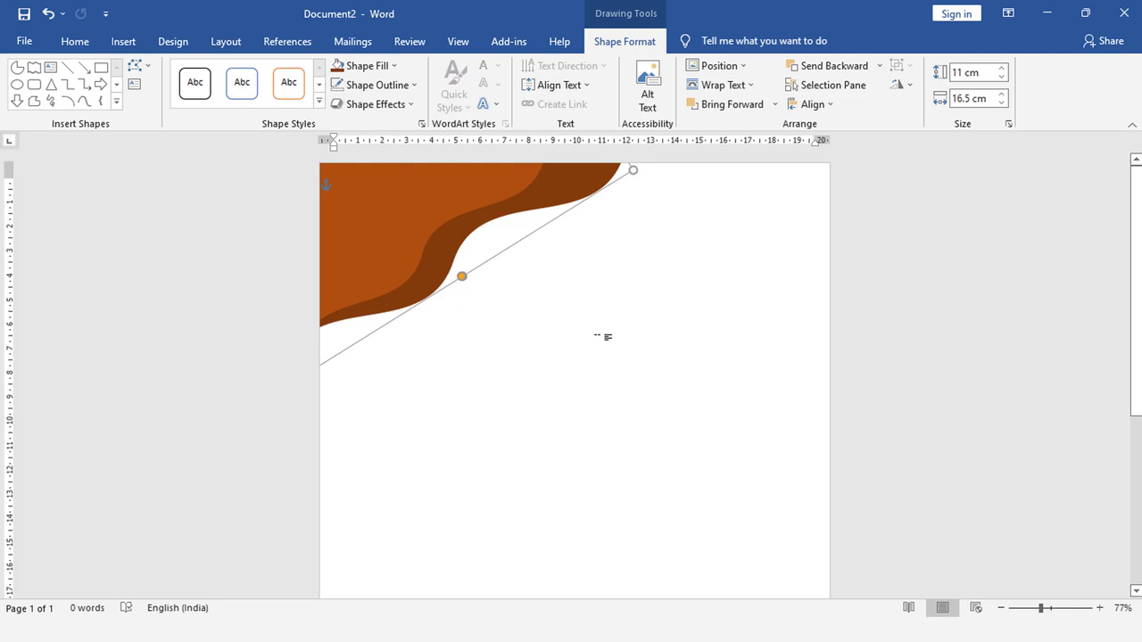
- Nudge the rust-brown wave down slightly and check the two-tone corner layering
left_click(582, 349)
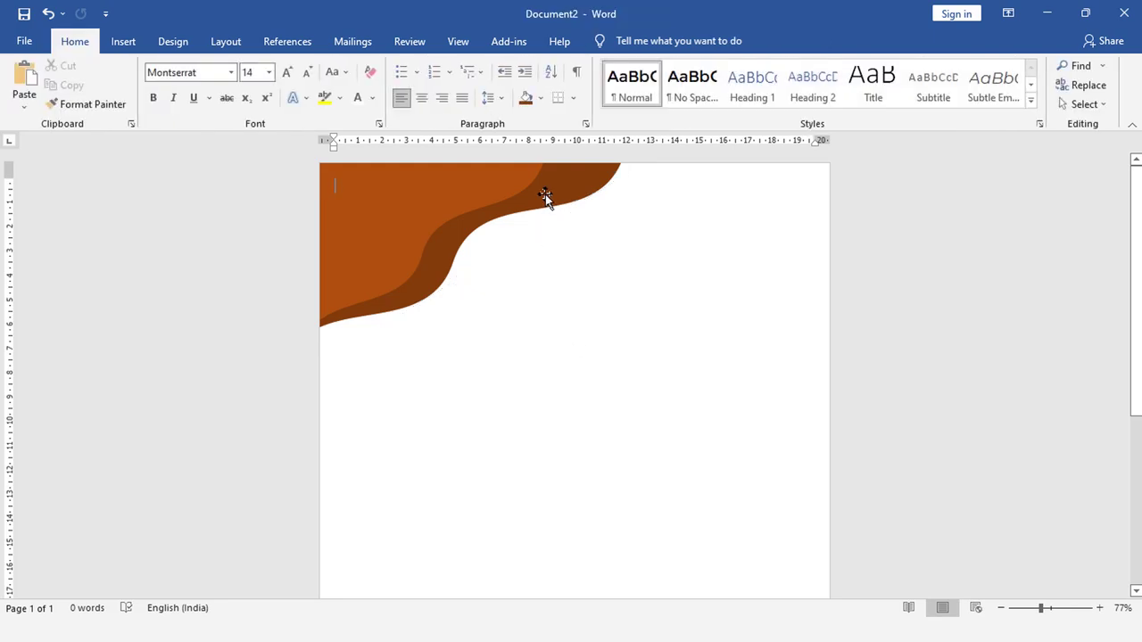
left_click(477, 194)
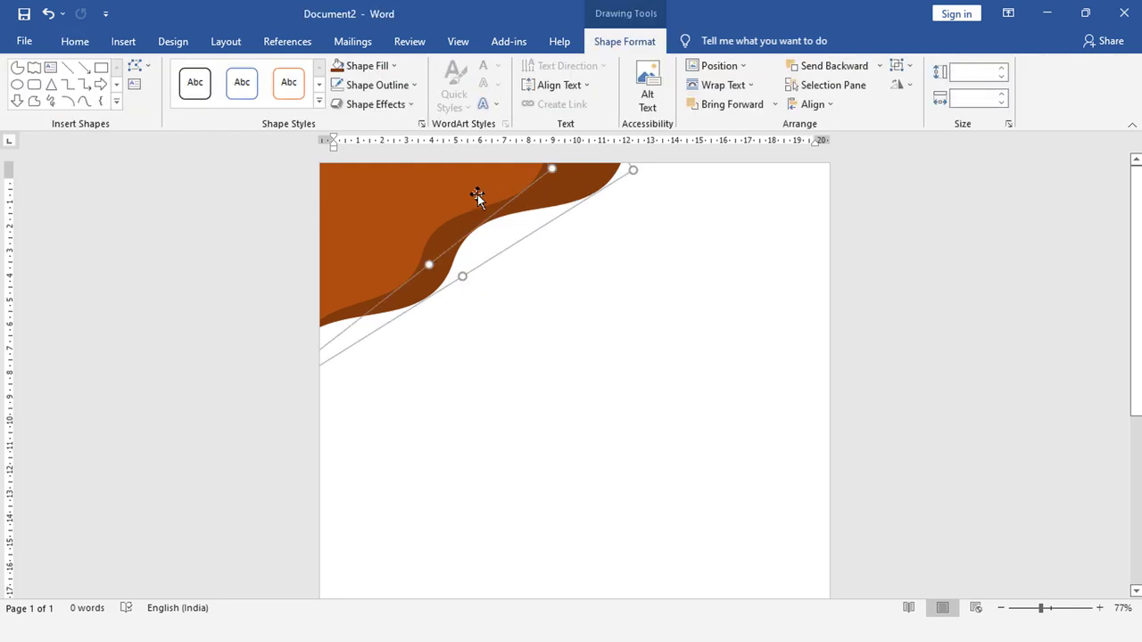
left_click_drag(477, 195, 477, 195)
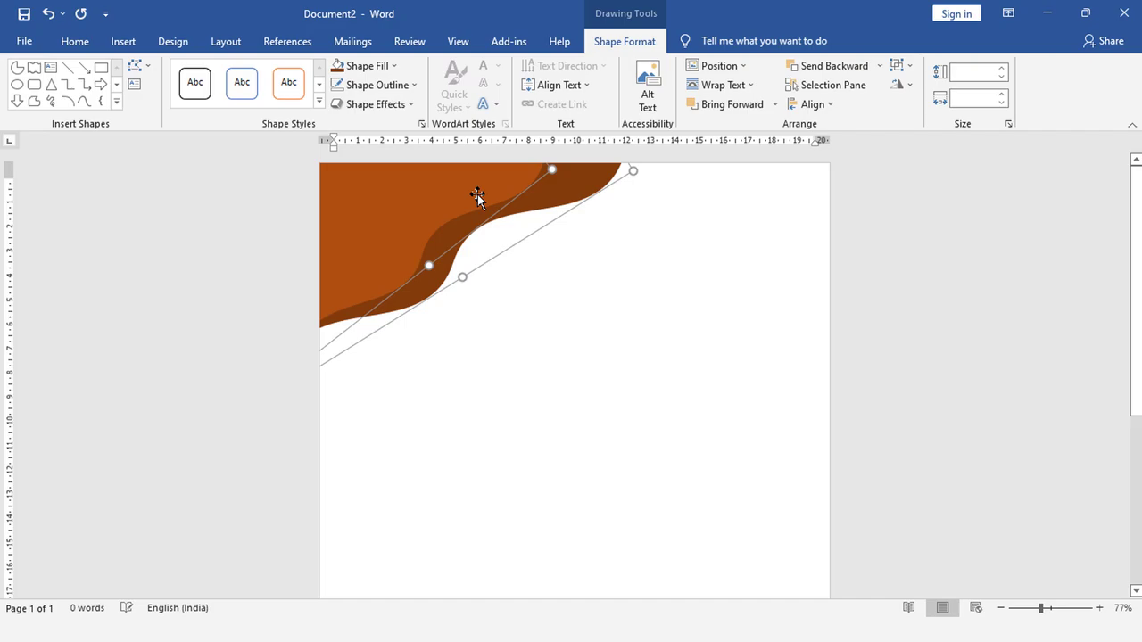
left_click(615, 225)
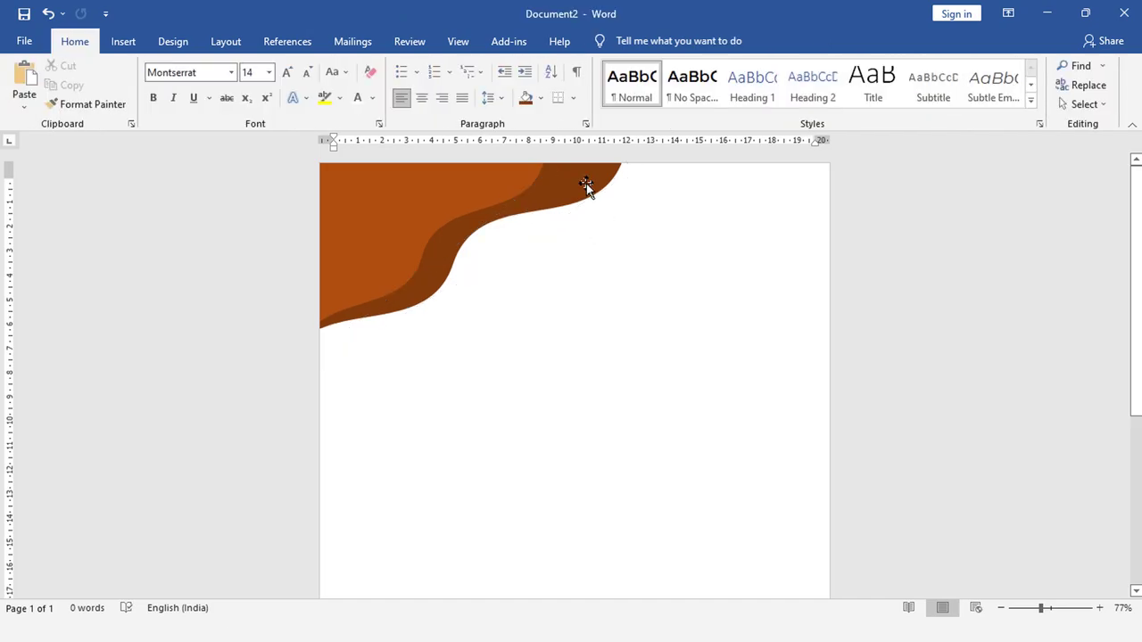
left_click(585, 185)
left_click(635, 310)
left_click(137, 46)
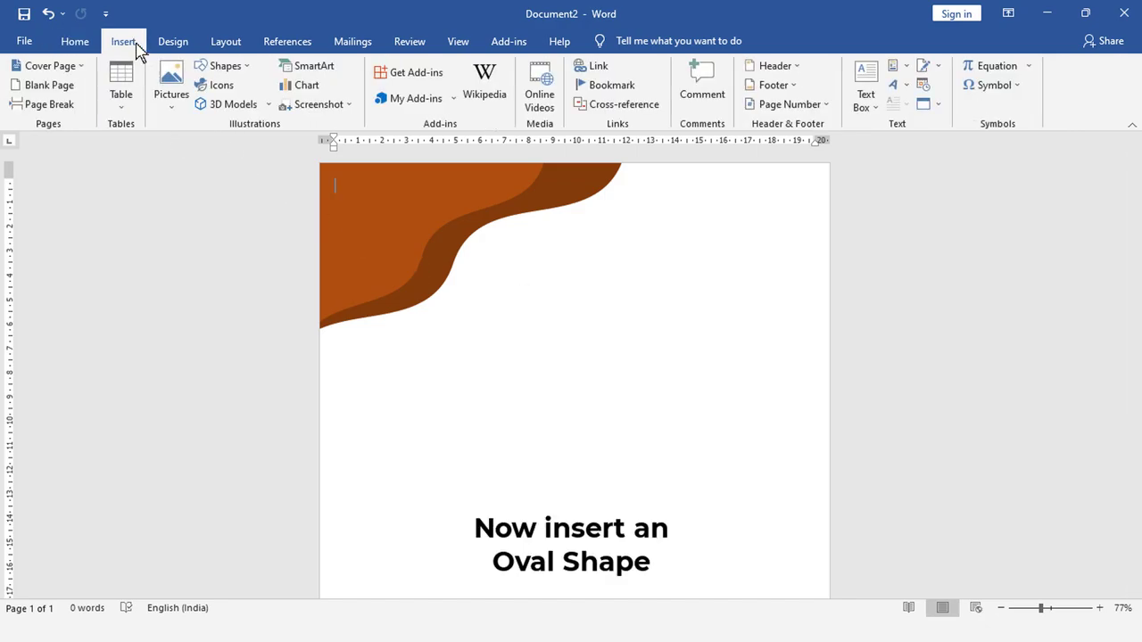
- Draw a circle over the orange wave at the top left and fill it pale yellow
left_click(250, 78)
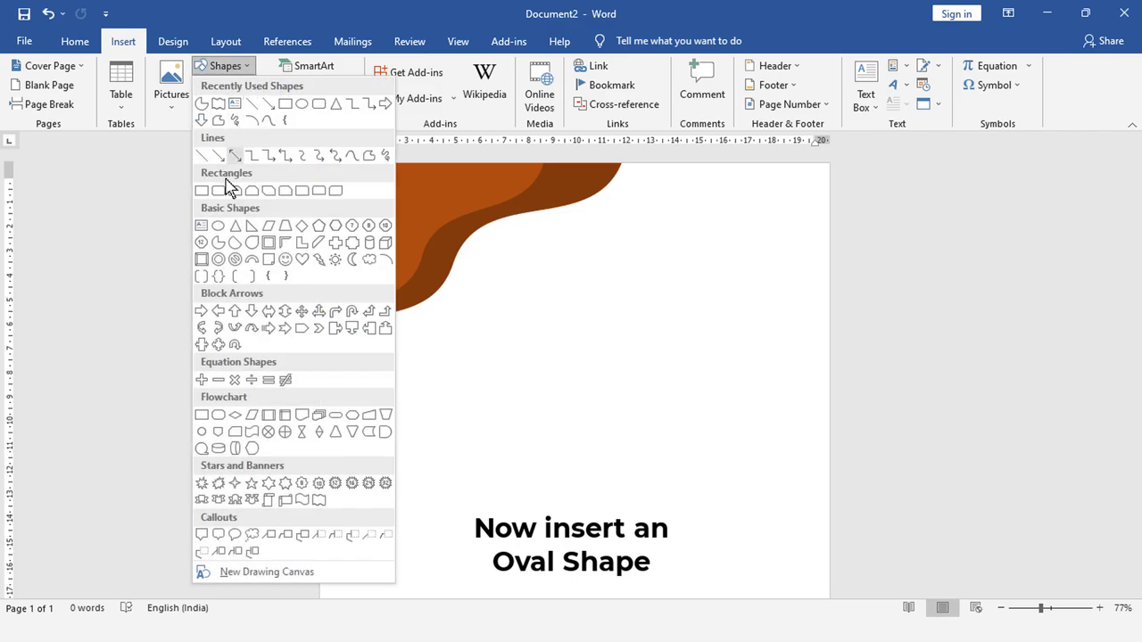
left_click(220, 228)
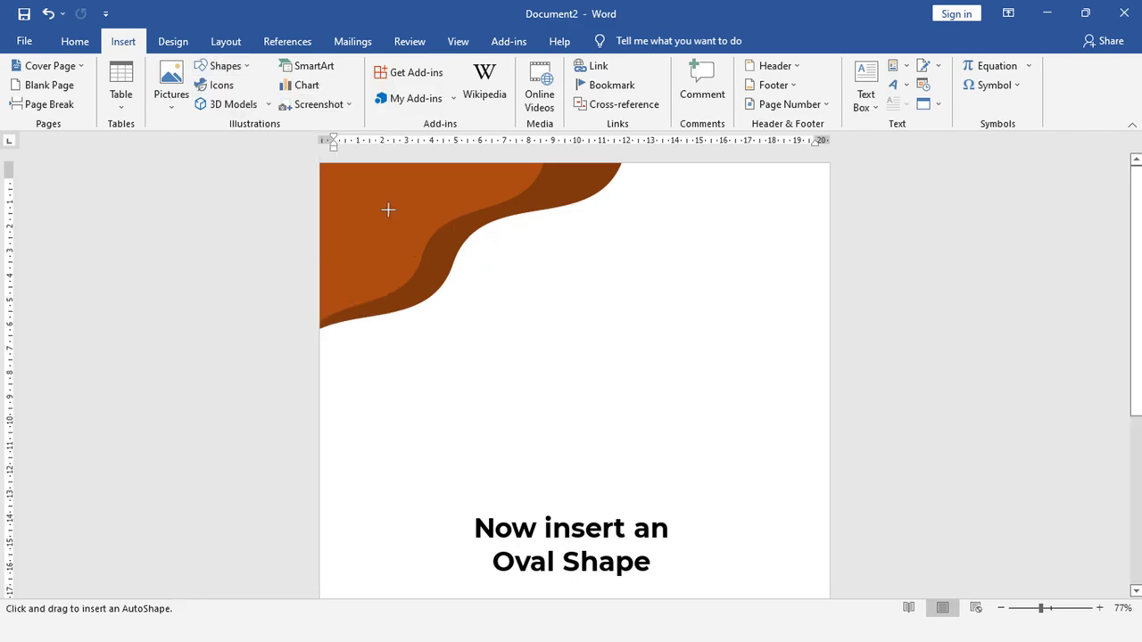
left_click_drag(388, 209, 498, 324)
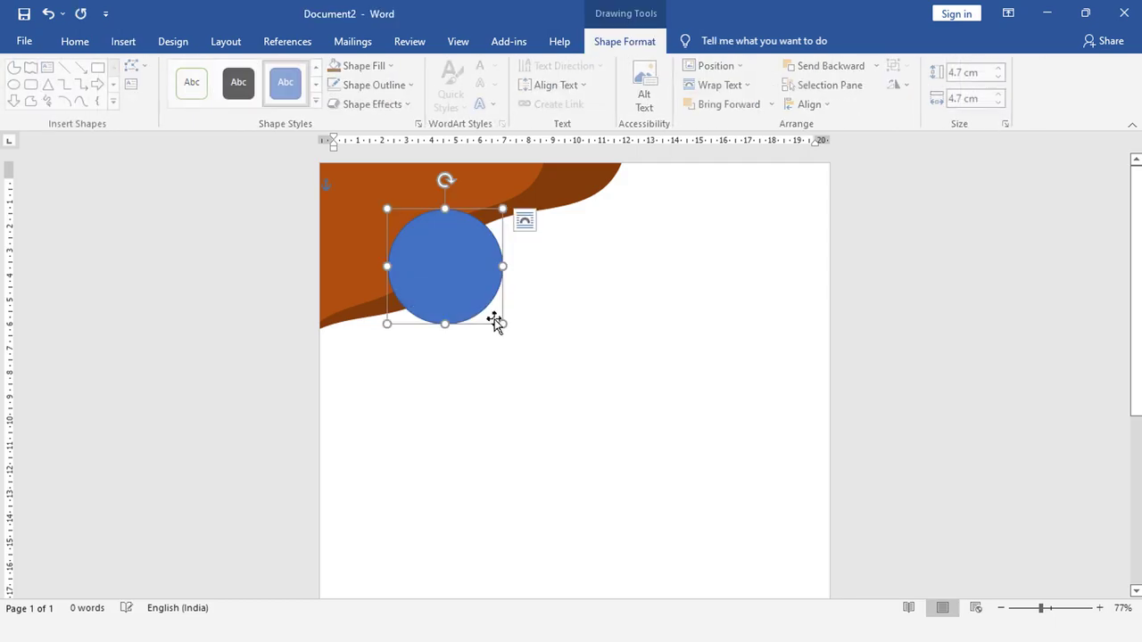
left_click(370, 70)
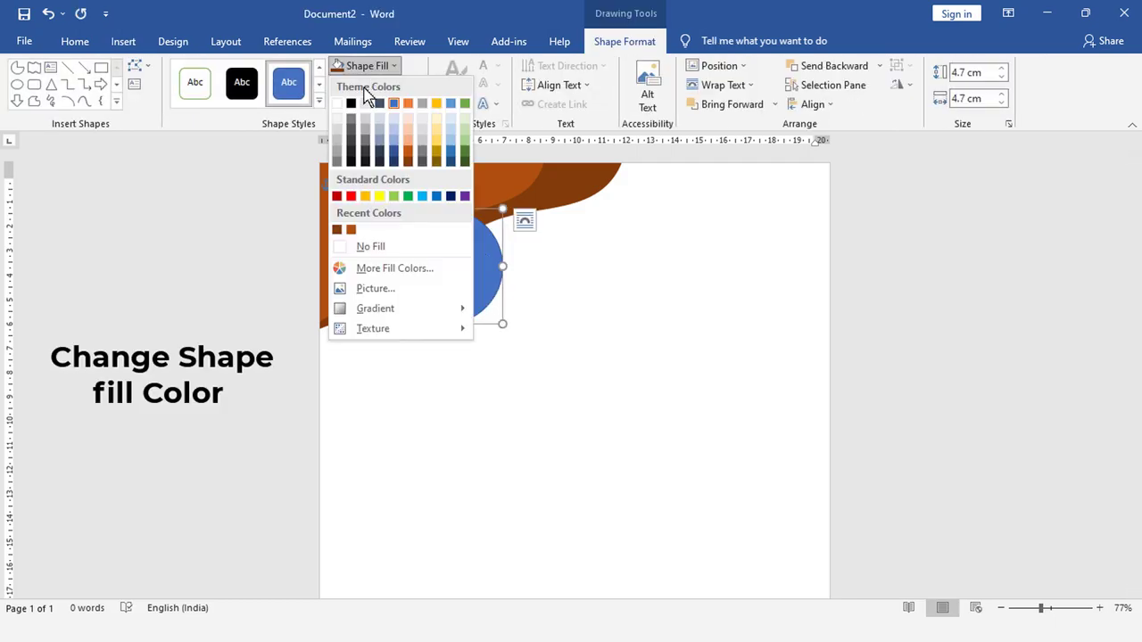
left_click(435, 131)
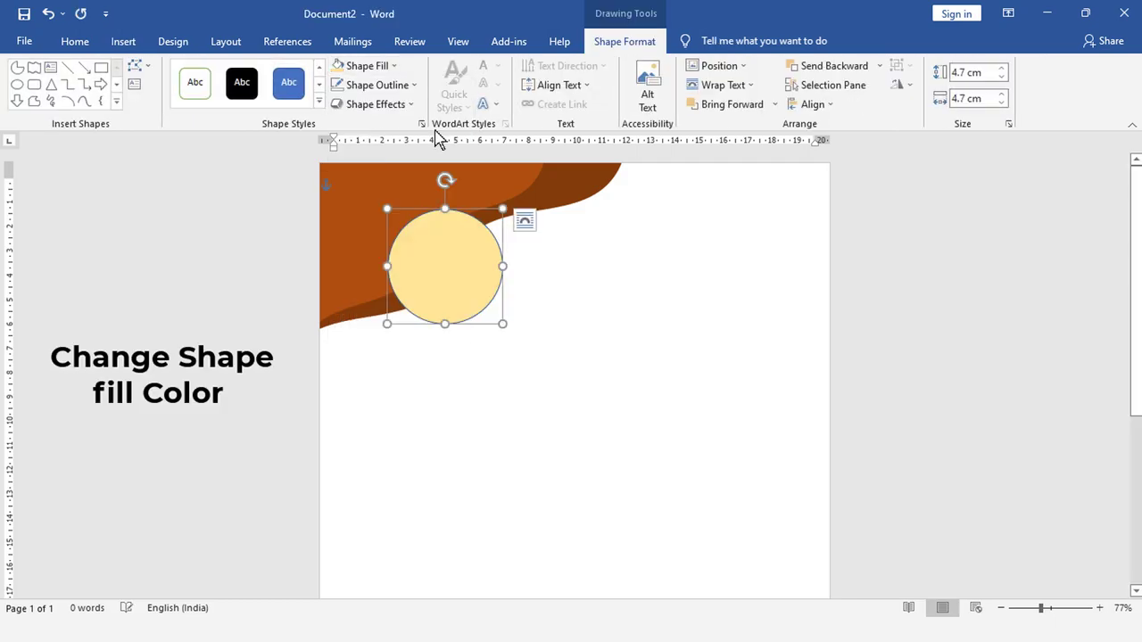
- Give the circle a thick 6 pt outline and shift it slightly left
left_click(409, 88)
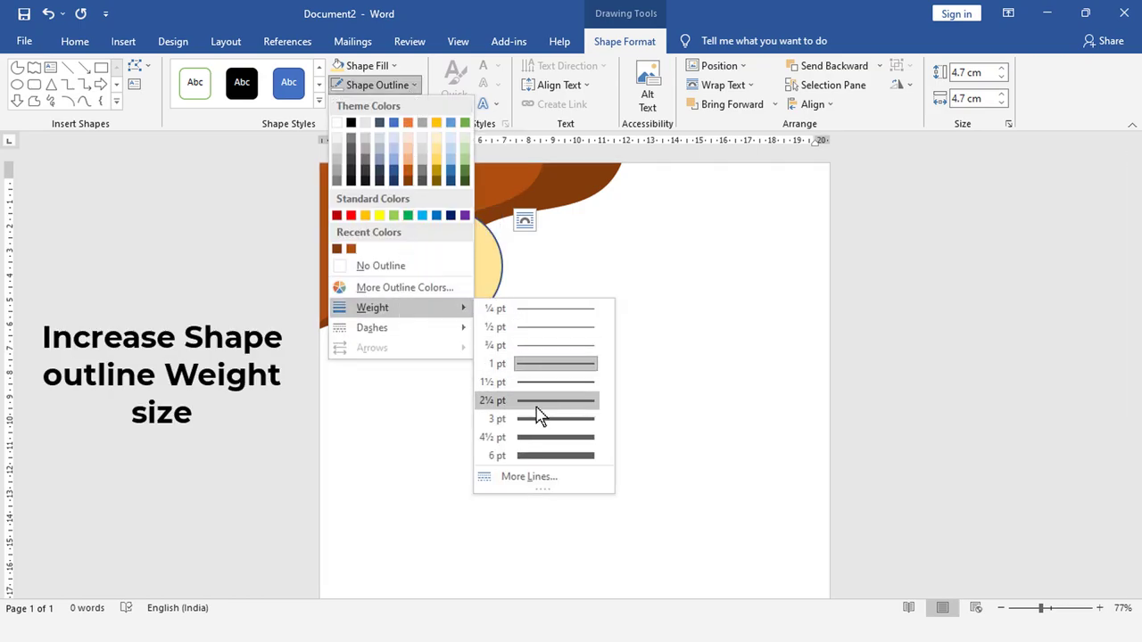
left_click(548, 456)
left_click_drag(451, 270, 441, 270)
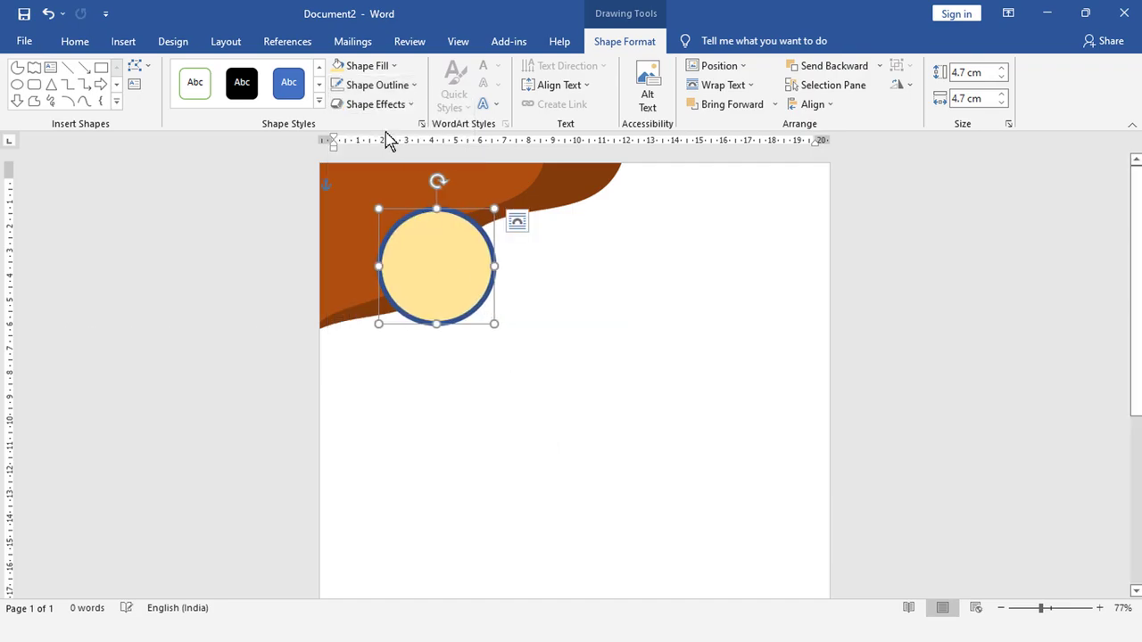
- Change the circle's outline colour from blue to brown
left_click(377, 86)
left_click(353, 250)
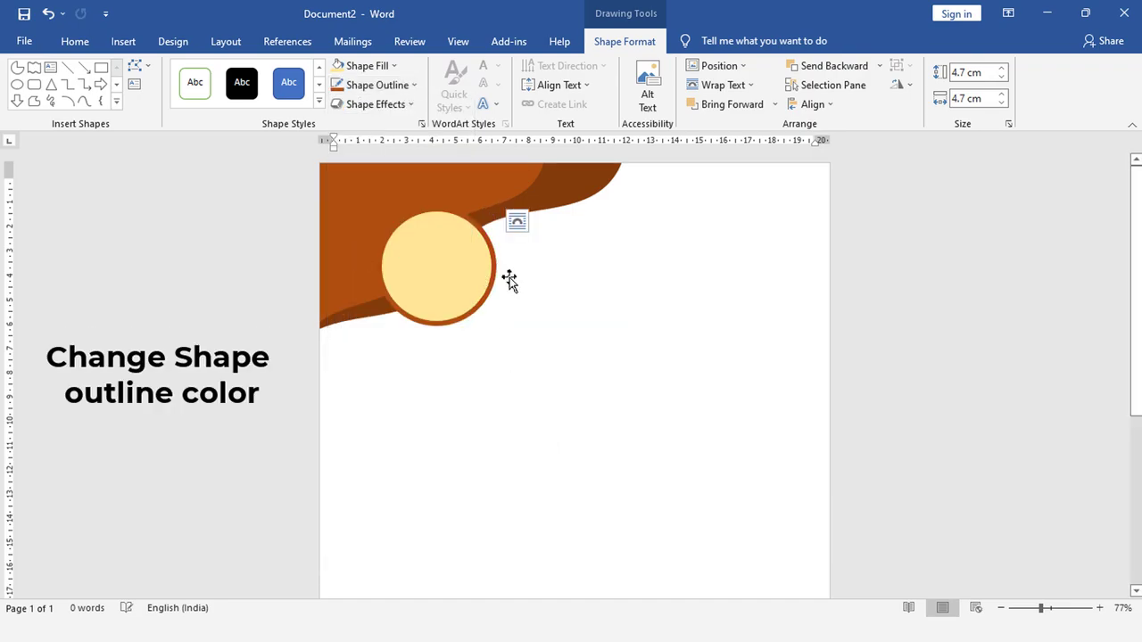
left_click(510, 280)
left_click(377, 86)
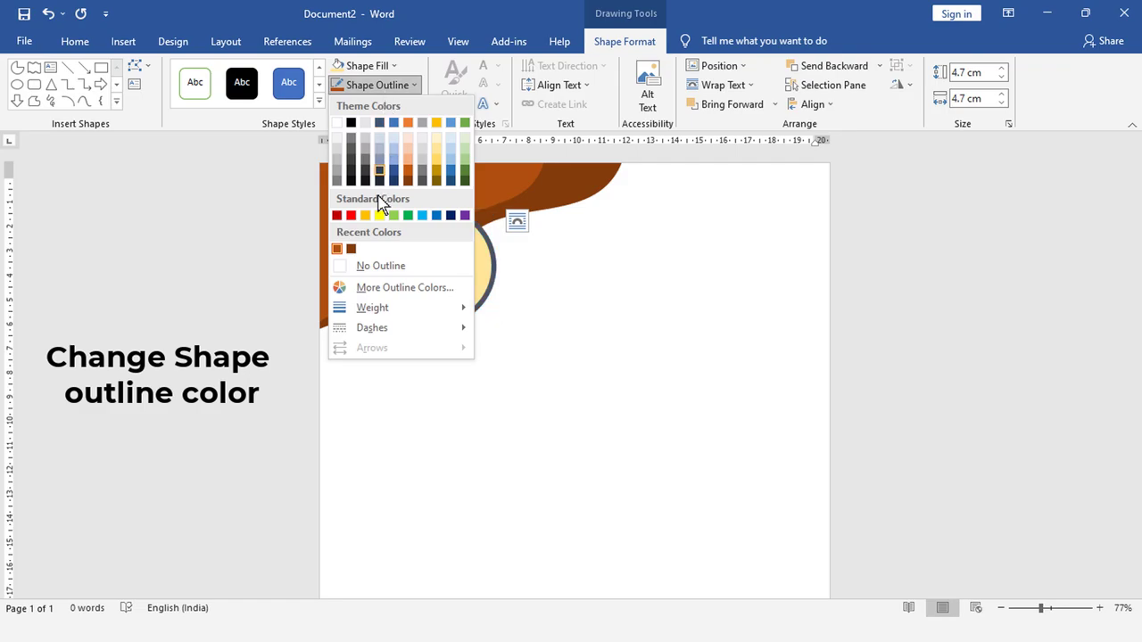
left_click(352, 249)
left_click(568, 318)
left_click(446, 252)
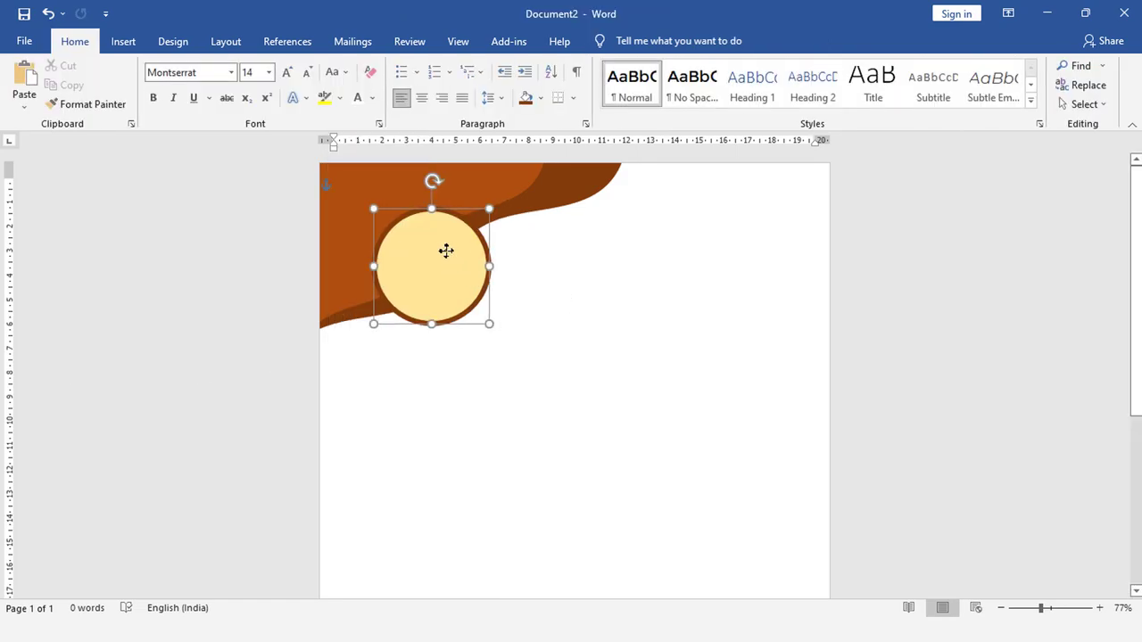
left_click(582, 285)
left_click(461, 232)
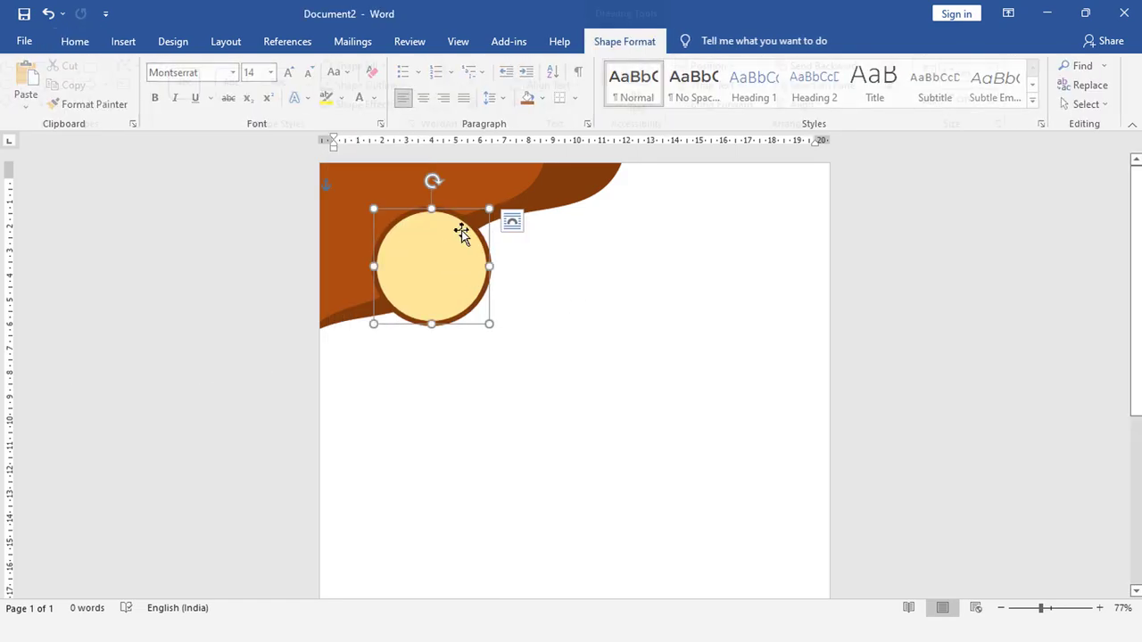
left_click(644, 265)
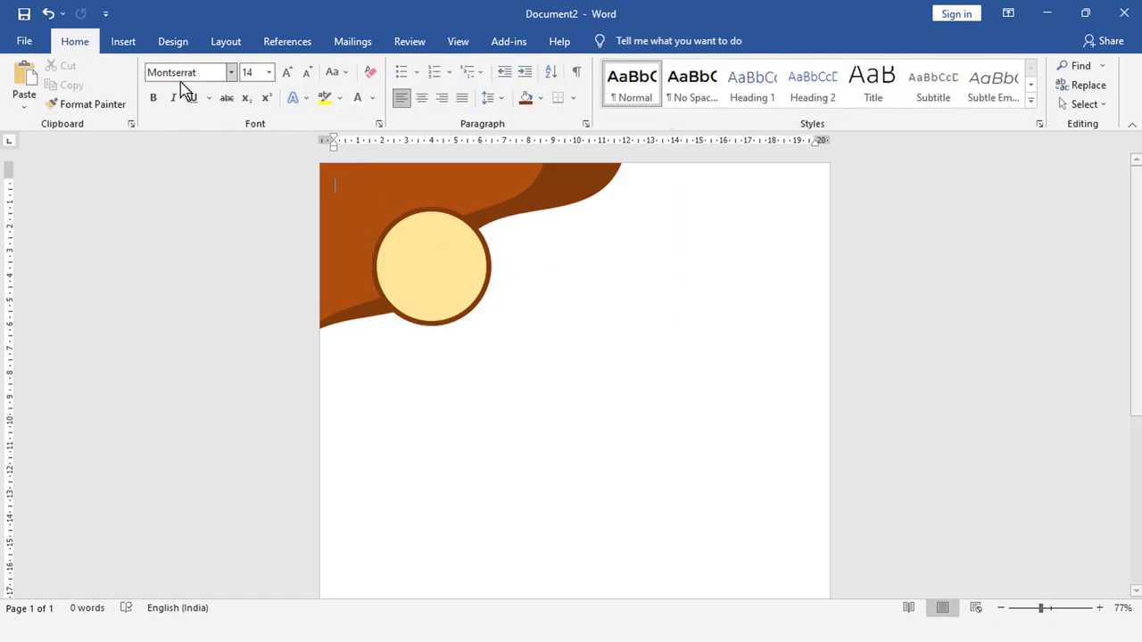
- Draw a rectangle over the pale yellow circle and size it to 2.5 × 2.5 cm
left_click(129, 43)
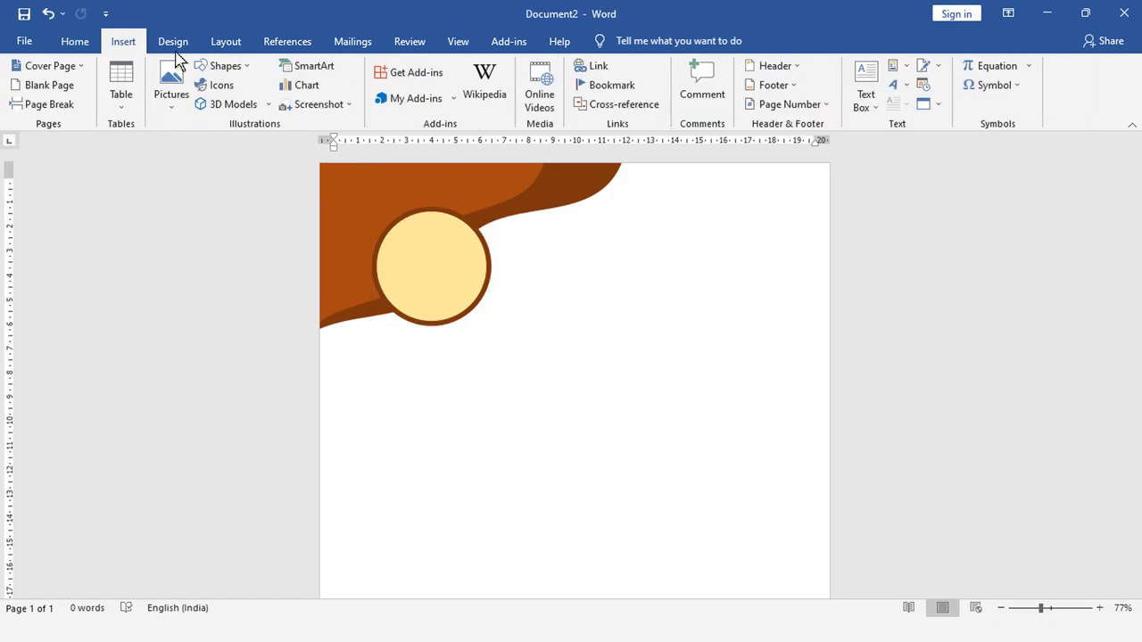
left_click(248, 72)
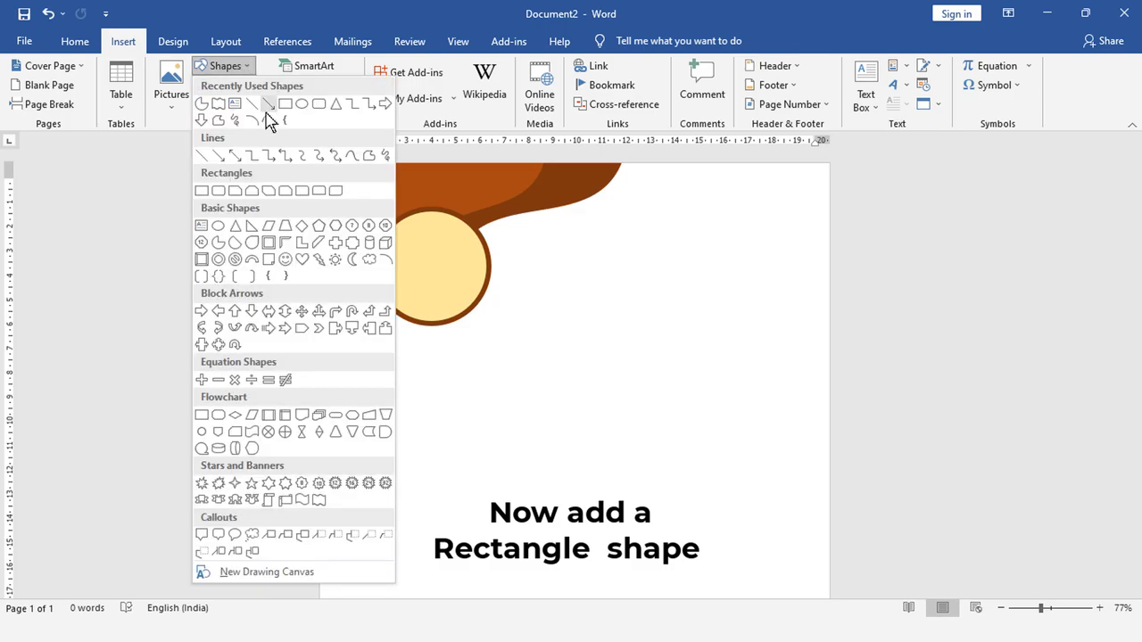
left_click(202, 190)
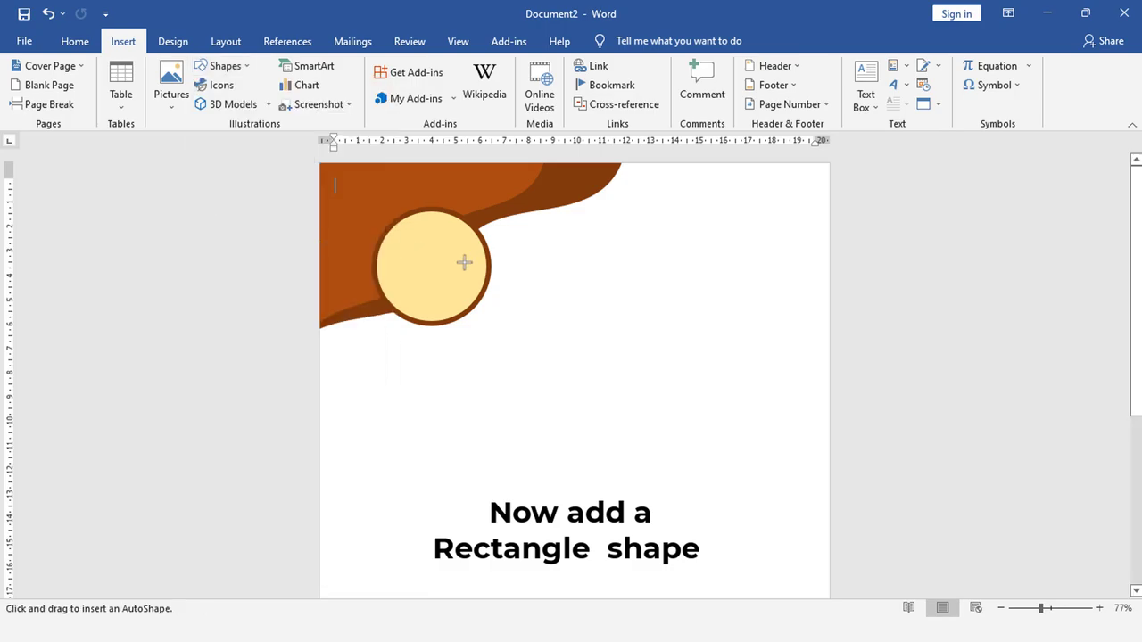
left_click_drag(400, 238, 475, 311)
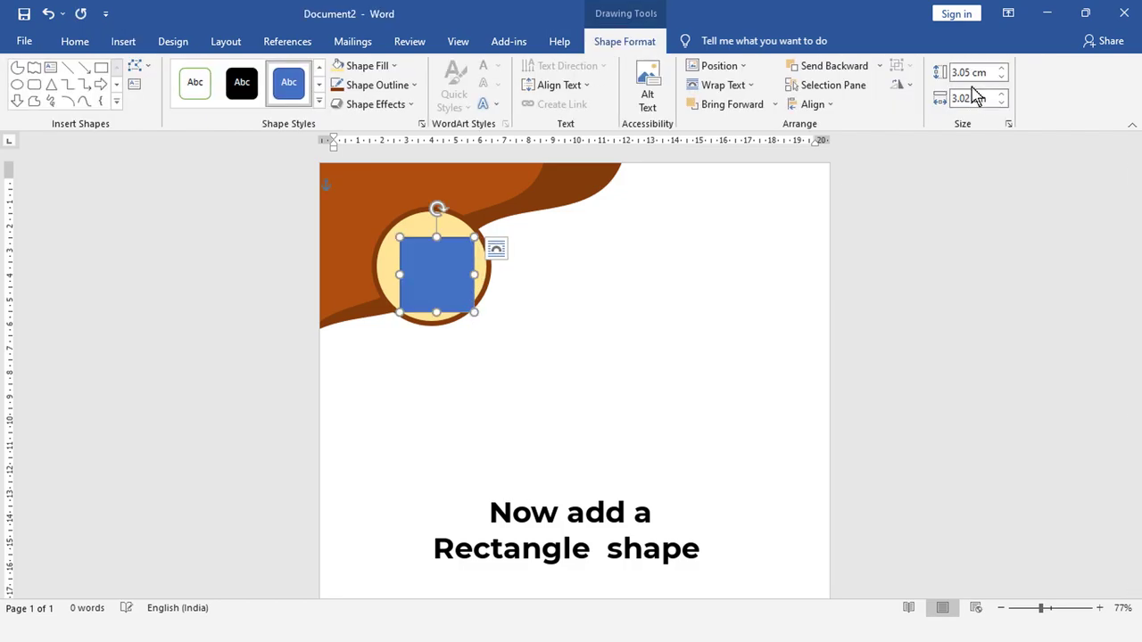
left_click(970, 73)
type("2.5")
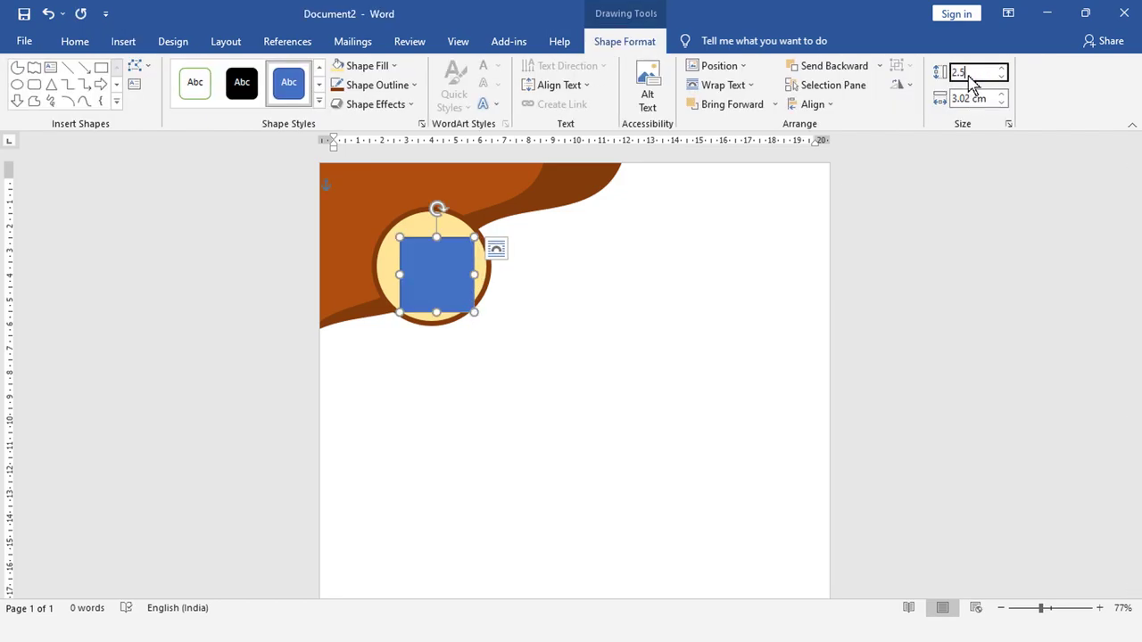
left_click(979, 99)
type("2.5")
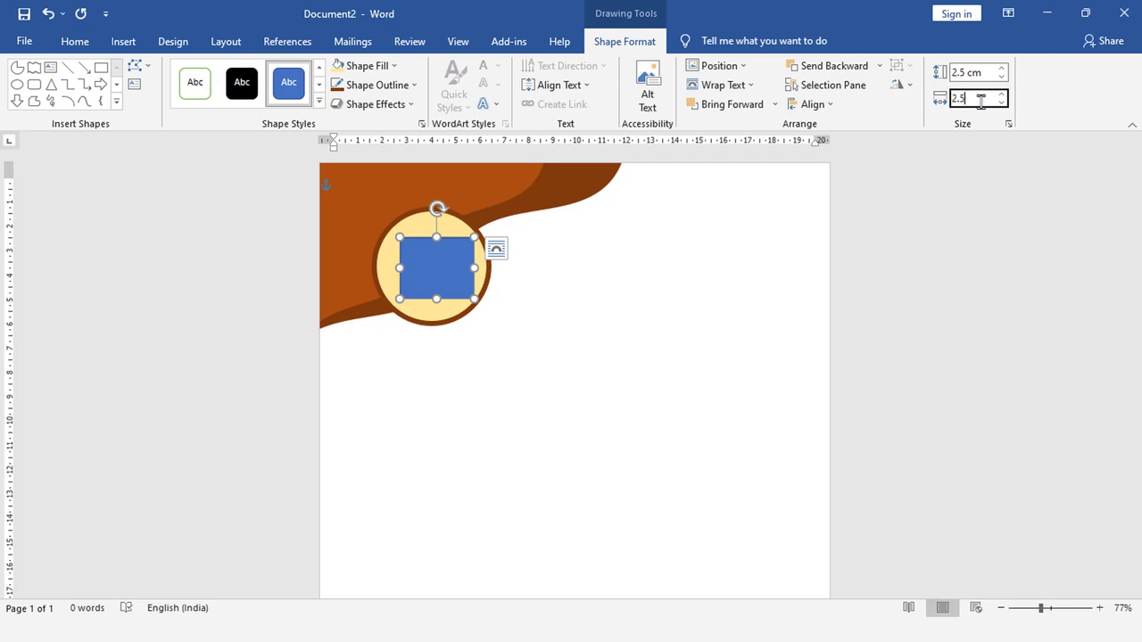
key("Return")
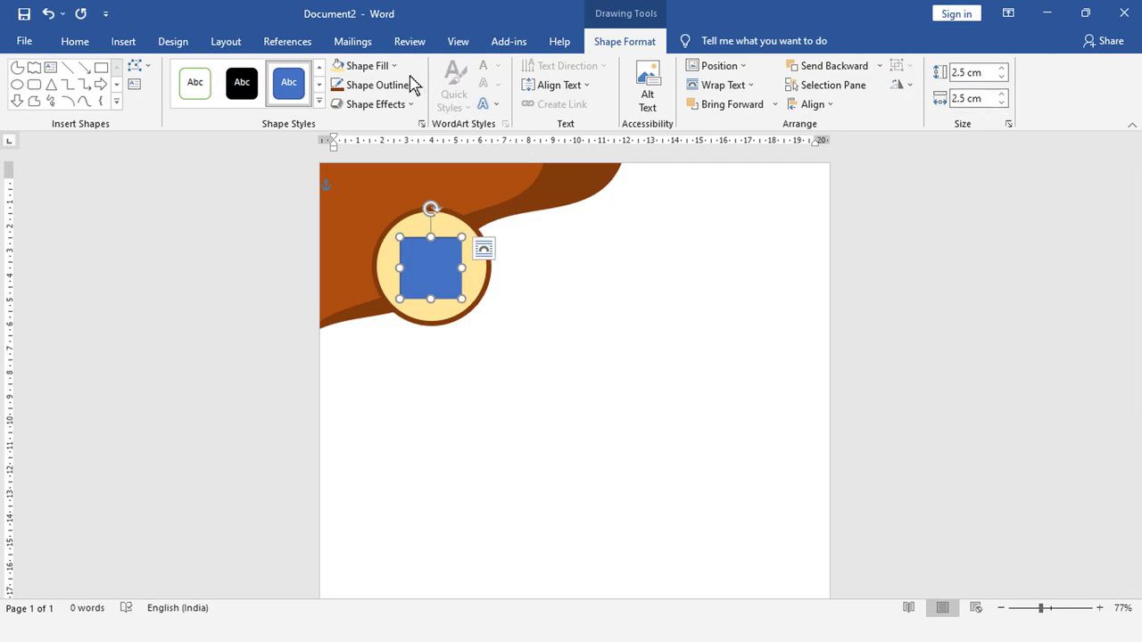
left_click(393, 66)
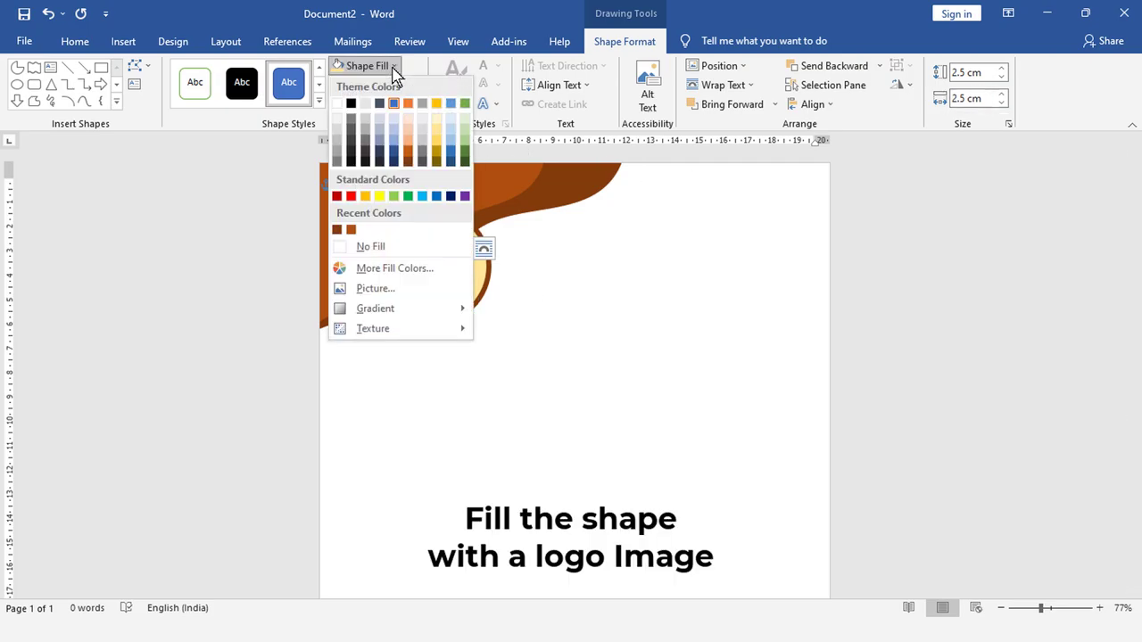
- Fill the square with the restaurant logo image file 2
left_click(574, 303)
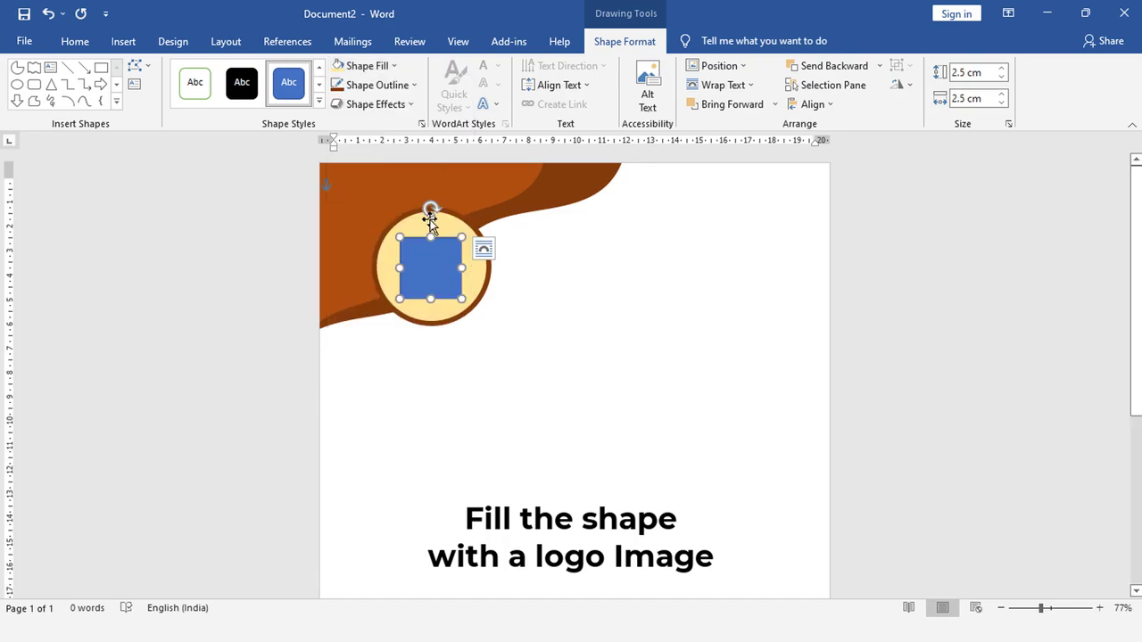
left_click(384, 66)
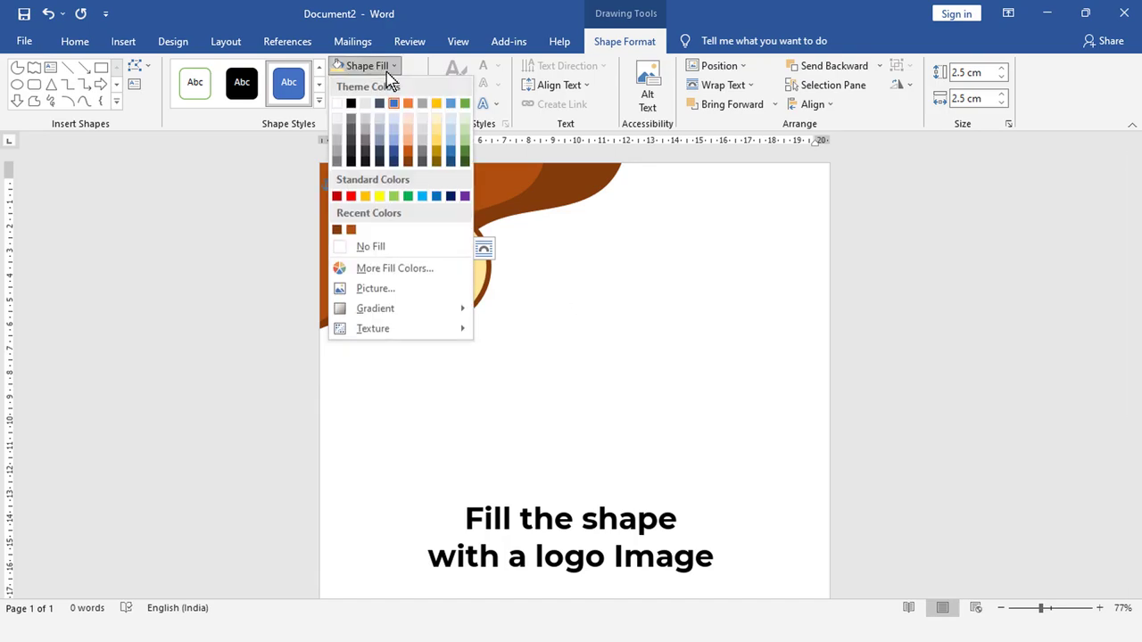
left_click(436, 291)
left_click(436, 291)
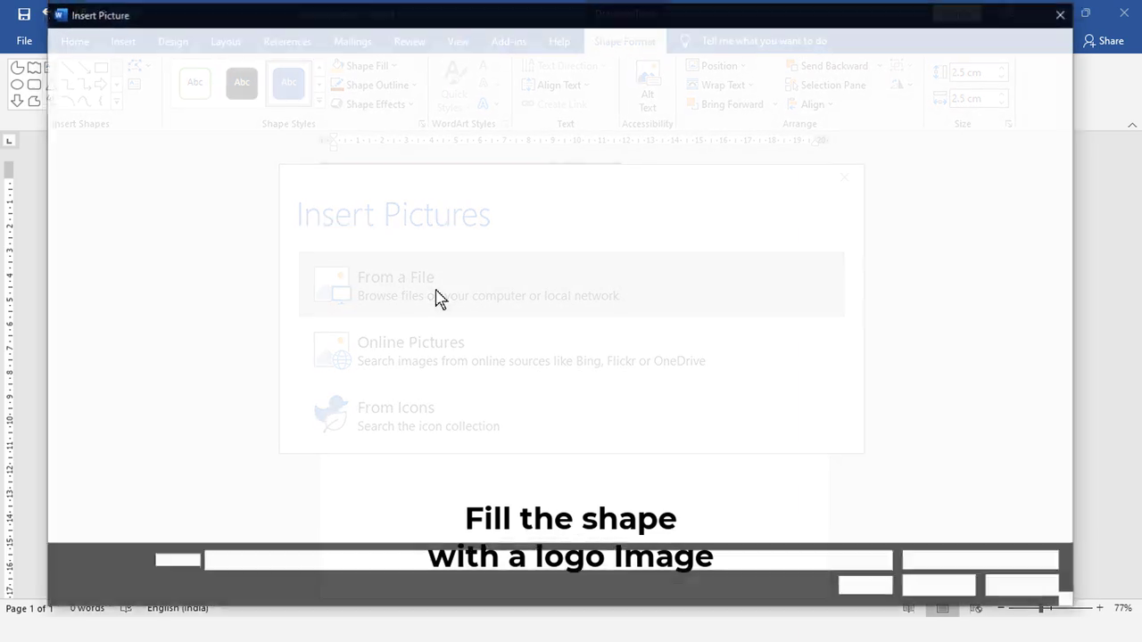
left_click(300, 173)
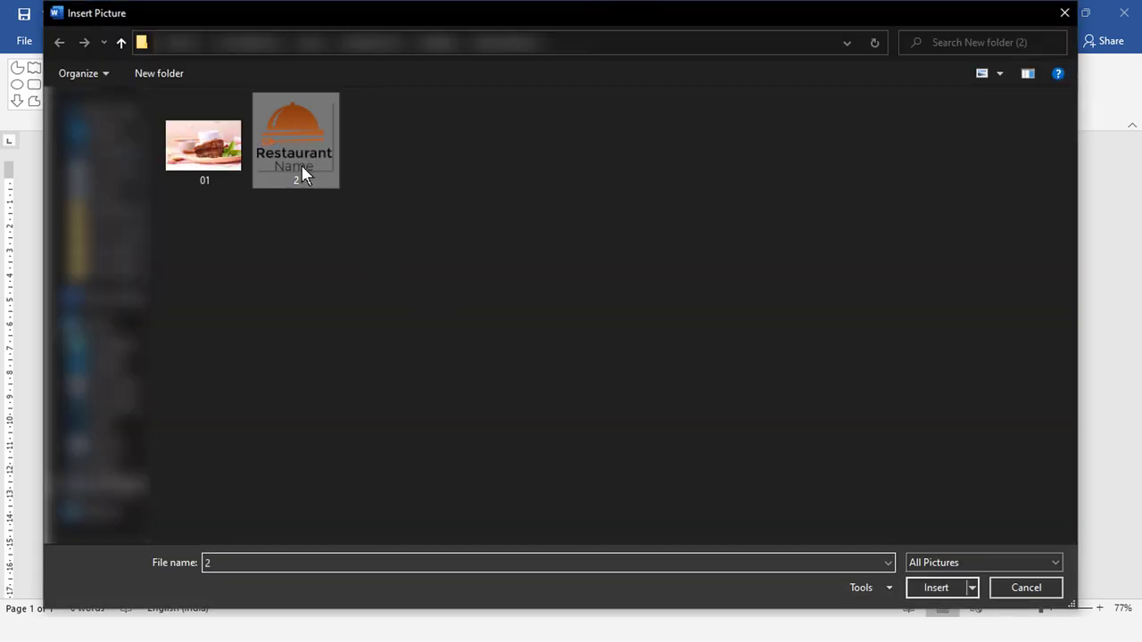
left_click(934, 588)
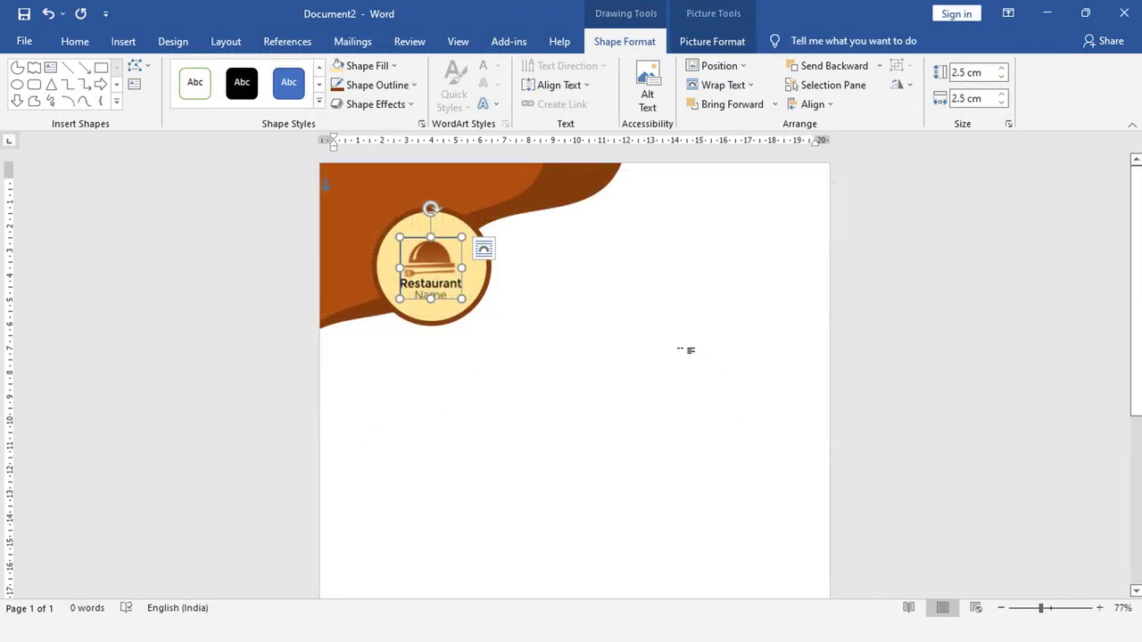
- Remove the outline from the logo square
left_click(412, 86)
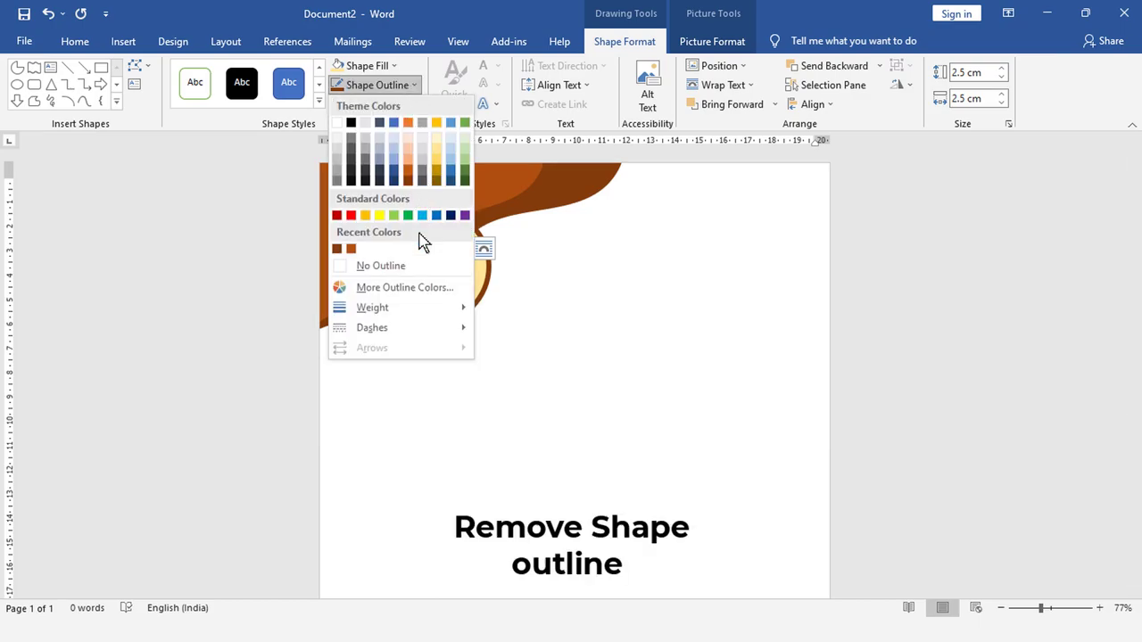
left_click(408, 267)
left_click(764, 363)
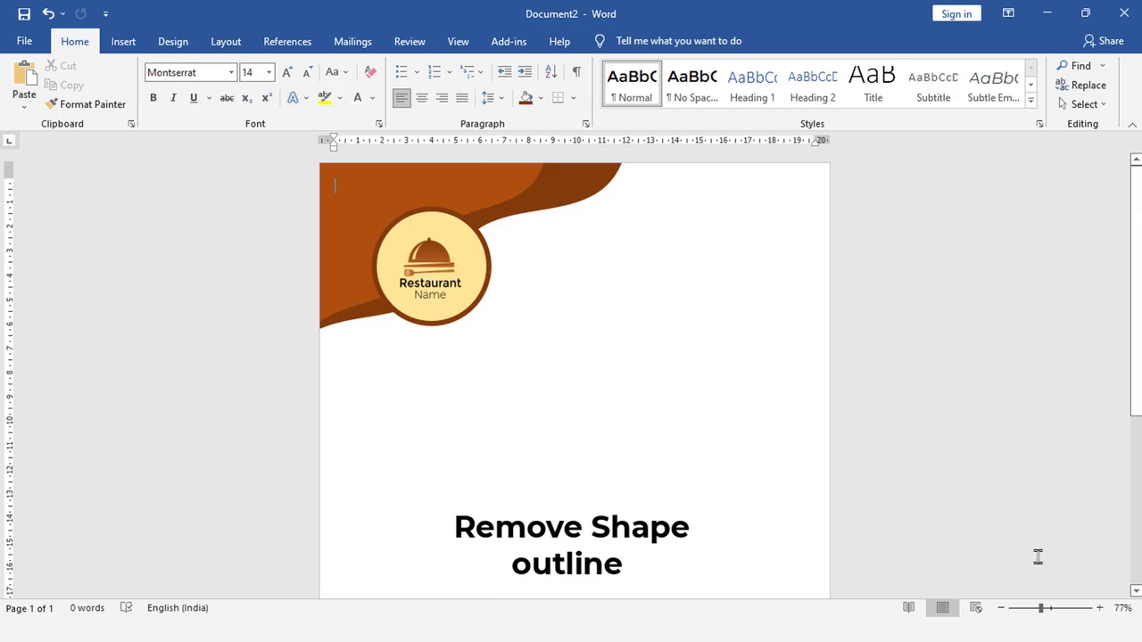
left_click_drag(1040, 608, 1050, 609)
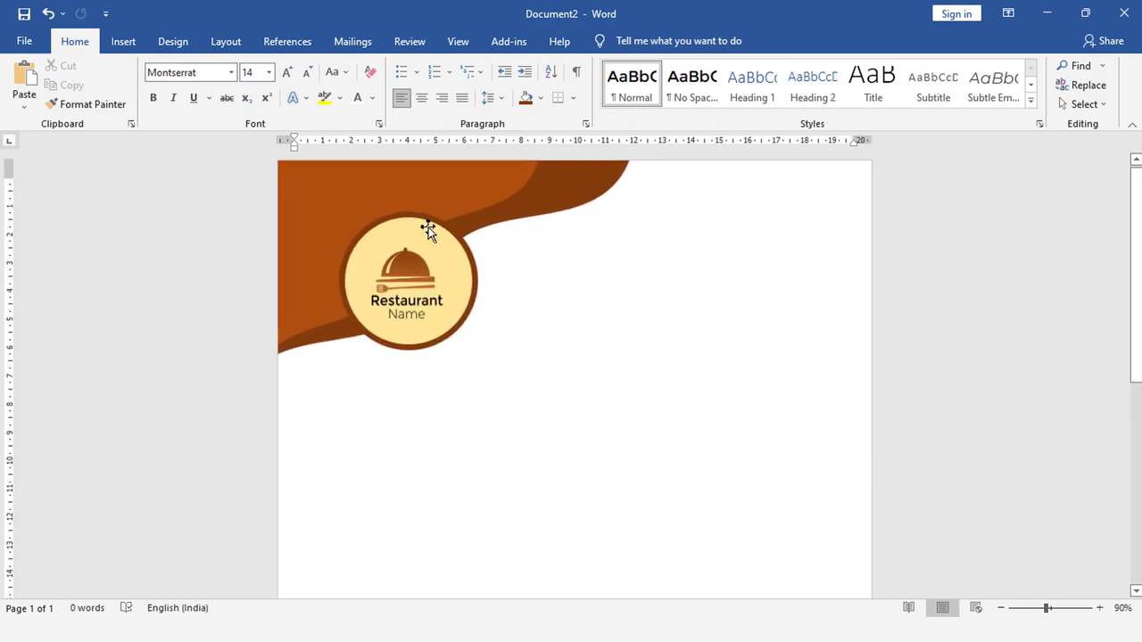
- Centre the logo horizontally and vertically on the circle and nudge the group up
left_click(424, 263)
left_click(496, 226)
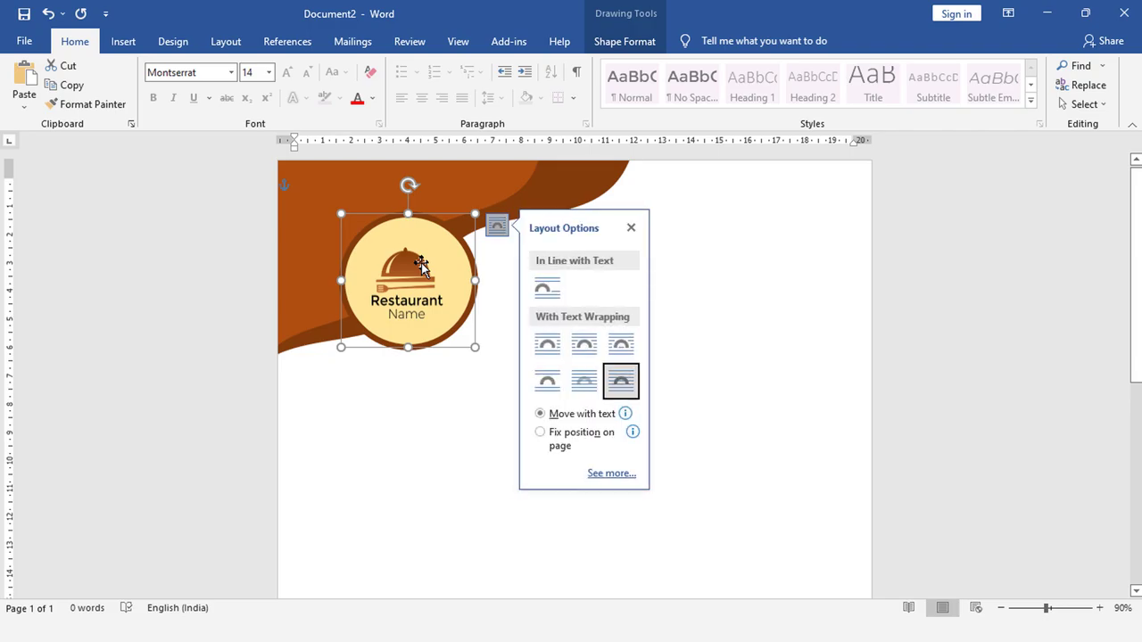
left_click(421, 266)
left_click(712, 41)
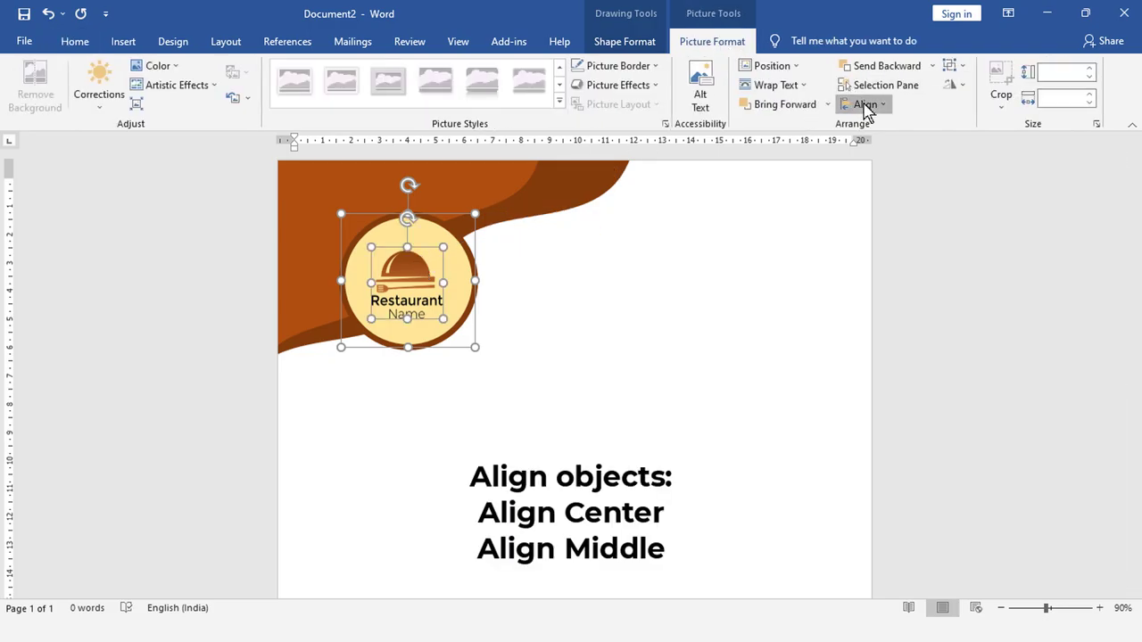
left_click(864, 105)
left_click(895, 145)
left_click(879, 105)
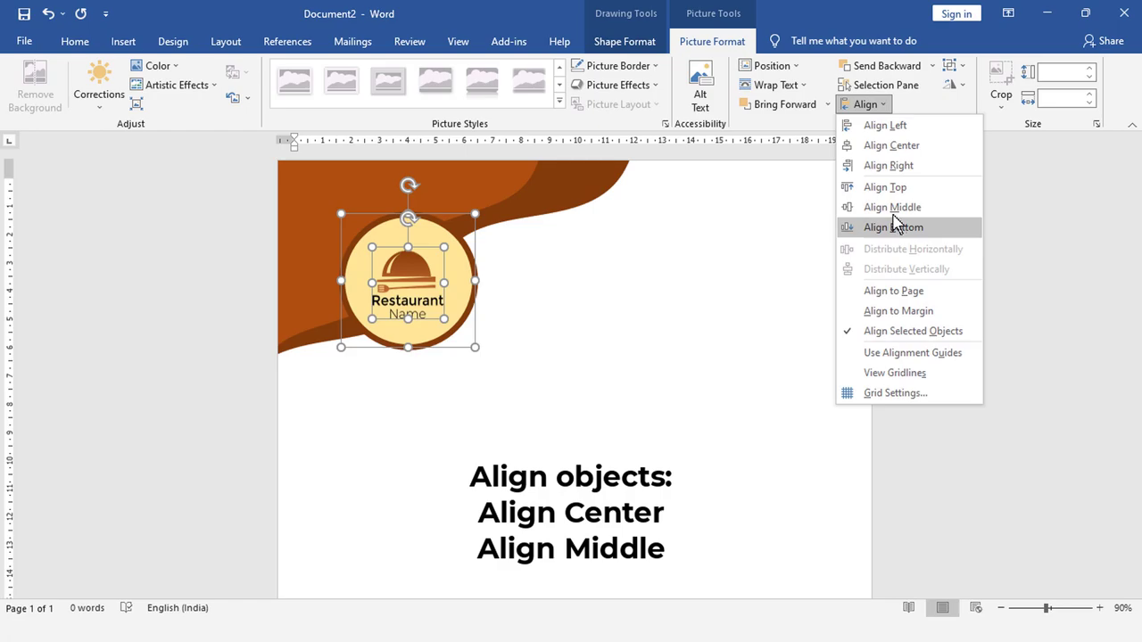
left_click(894, 204)
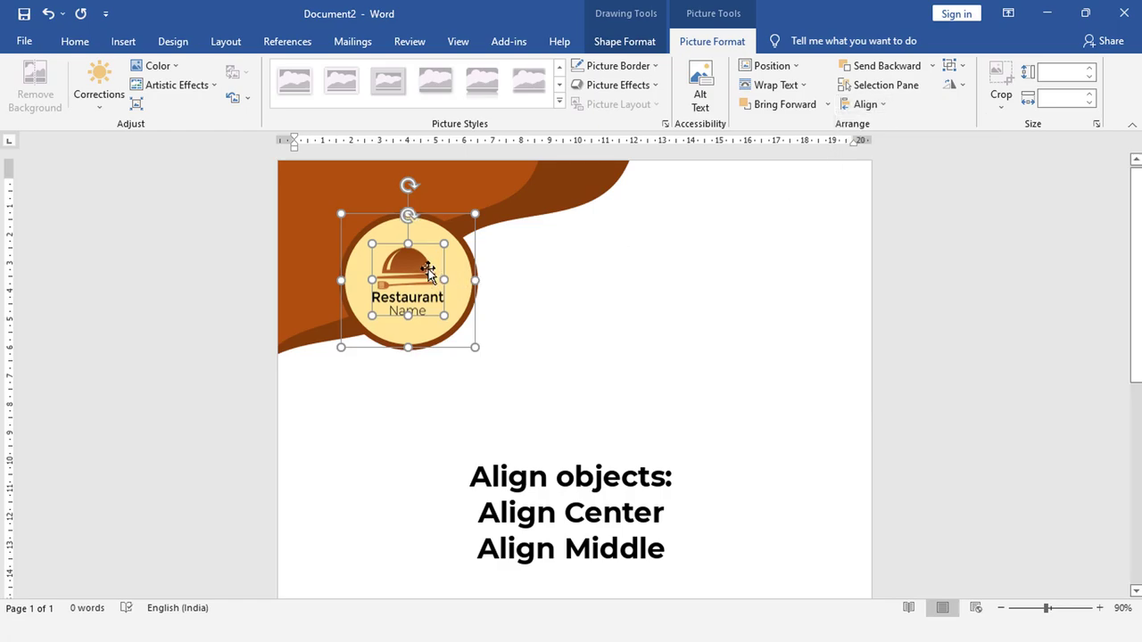
left_click_drag(428, 268, 427, 264)
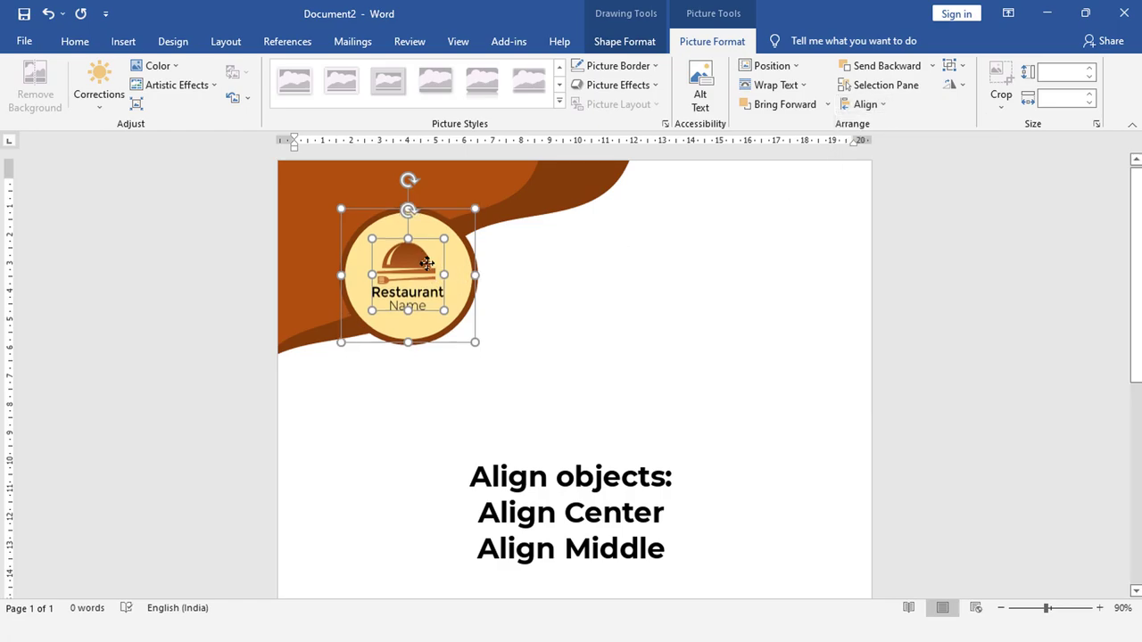
left_click(606, 316)
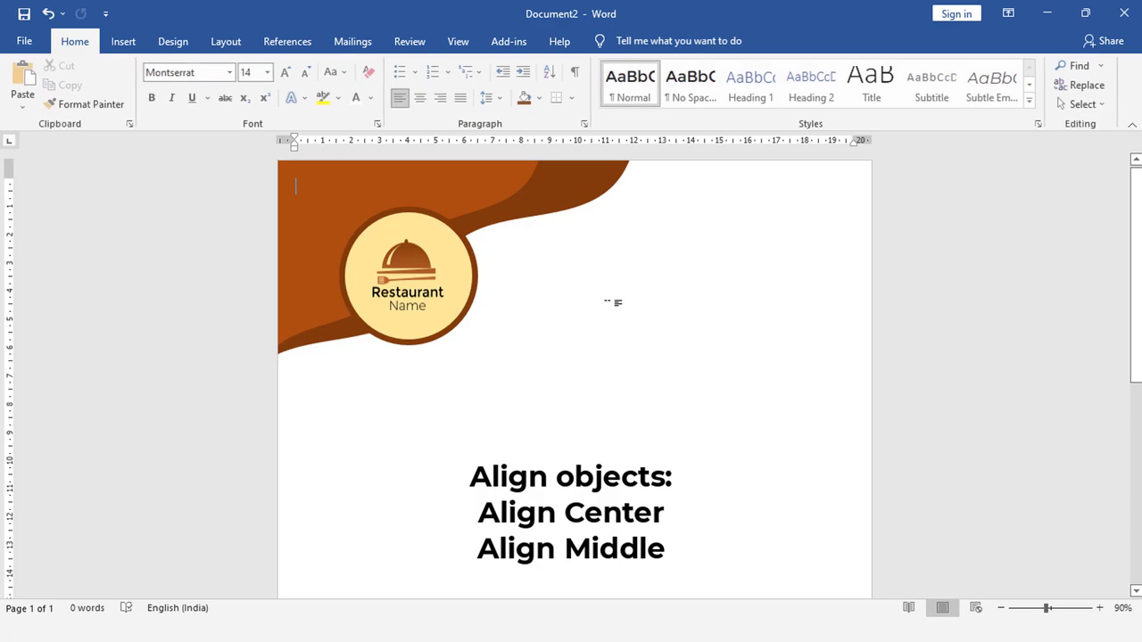
- Enlarge the logo slightly and re-centre it horizontally and vertically in the circle
left_click(415, 270)
left_click_drag(446, 238, 452, 232)
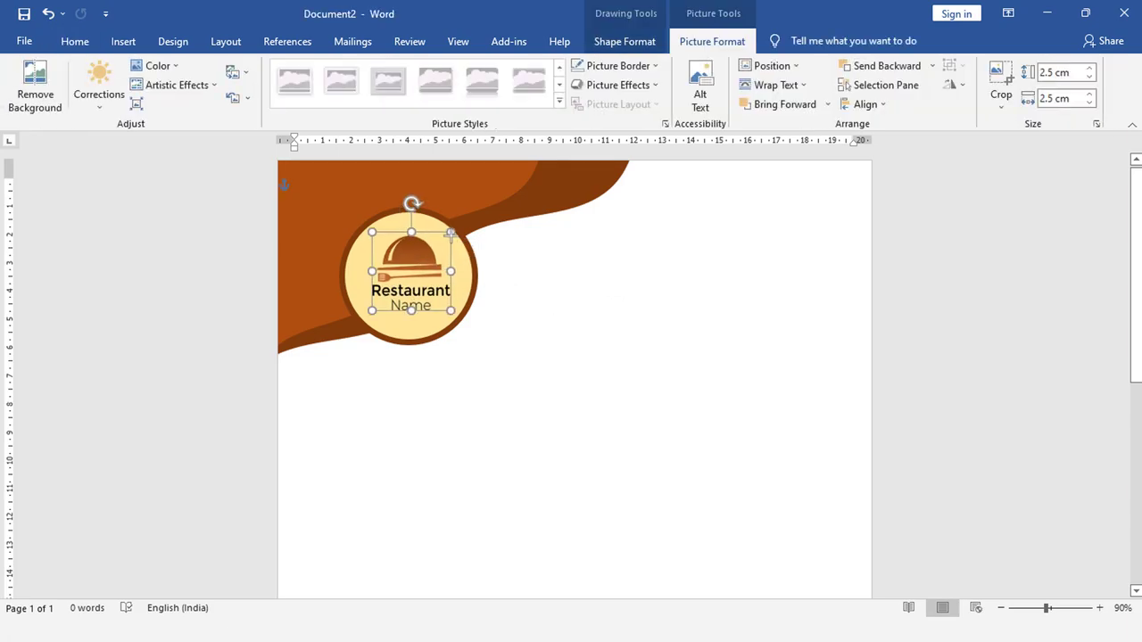
left_click(460, 278, "shift")
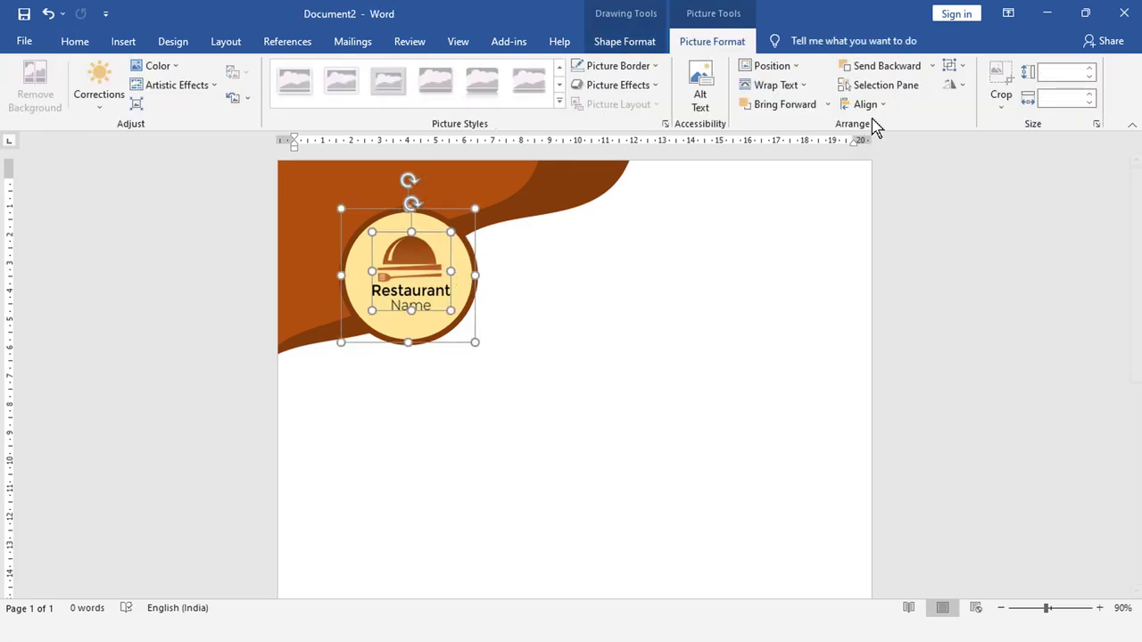
left_click(867, 105)
left_click(887, 145)
left_click(869, 105)
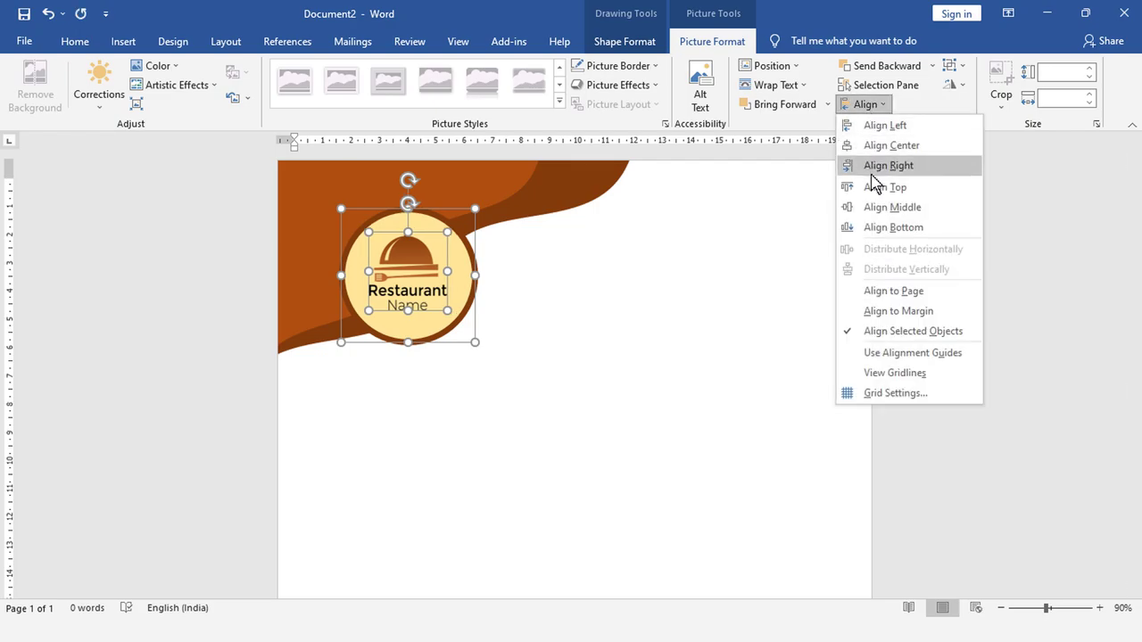
left_click(879, 207)
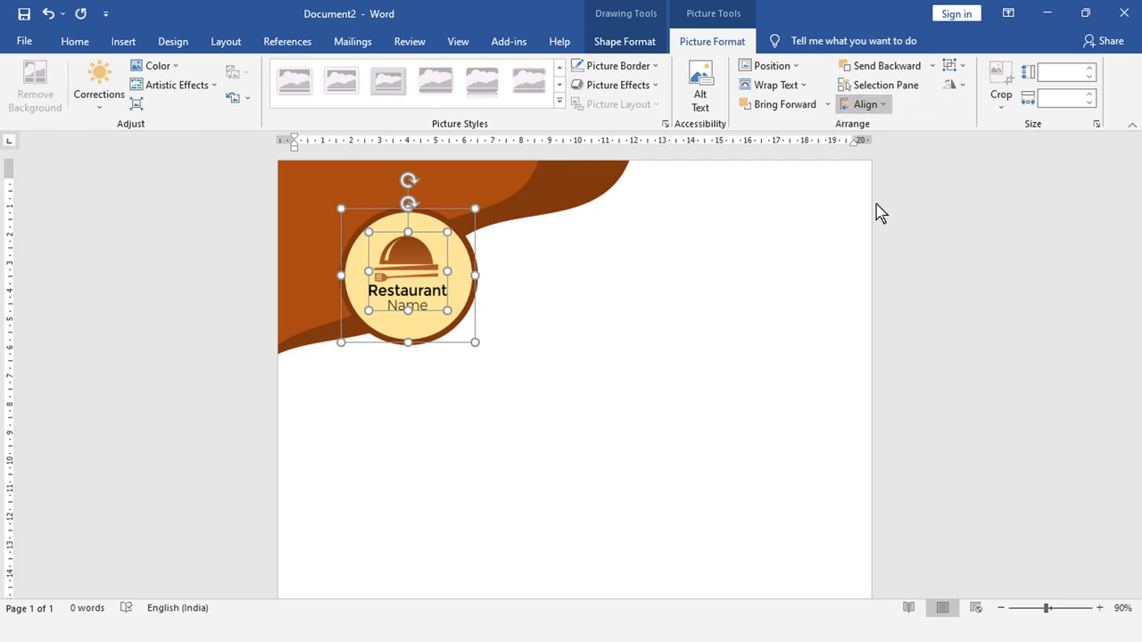
left_click(660, 211)
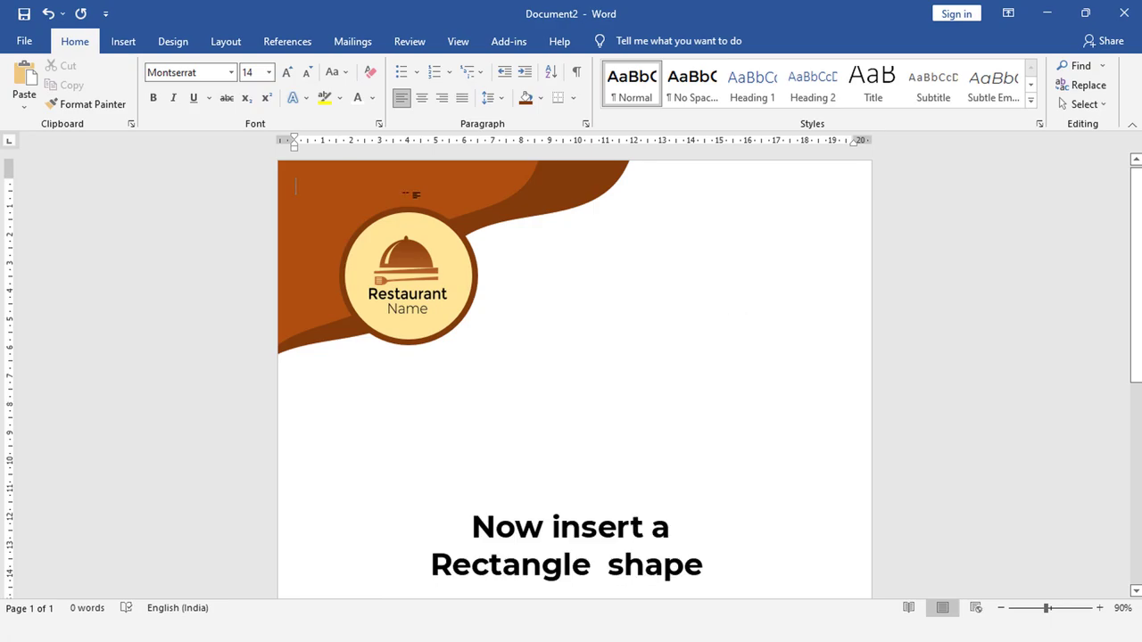
- Draw a rectangle at the top right of the page
left_click(130, 42)
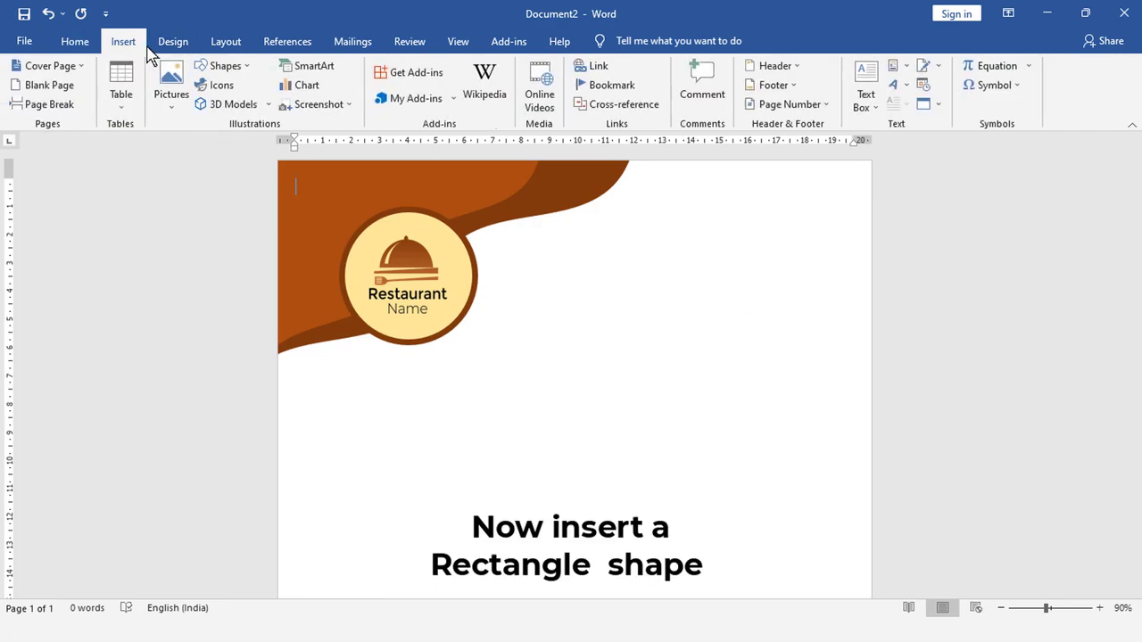
left_click(254, 67)
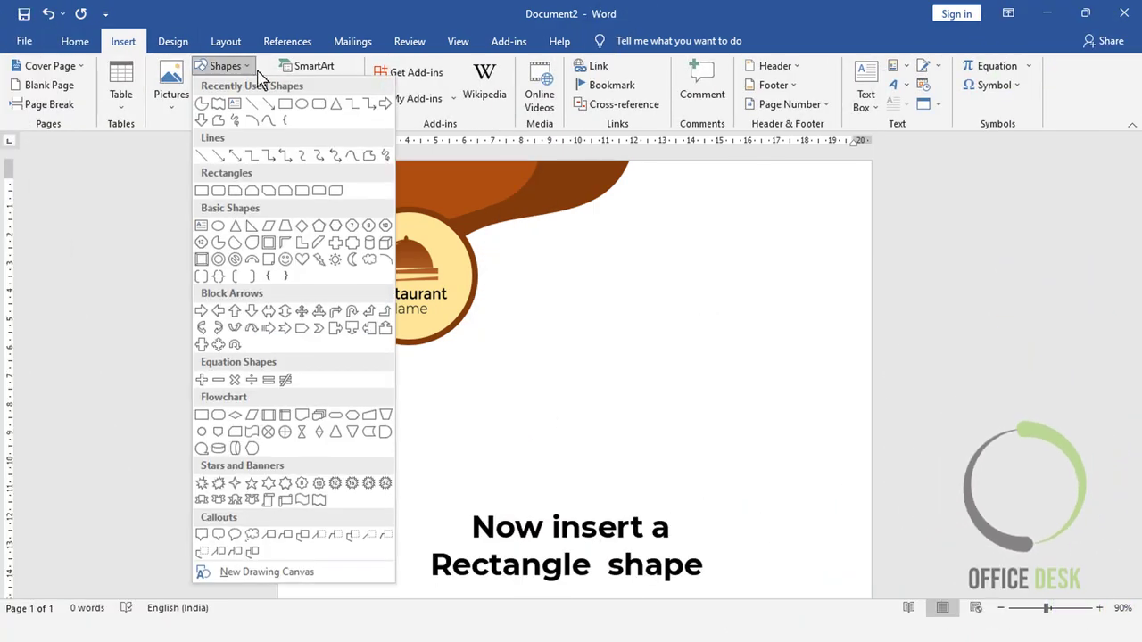
left_click(284, 107)
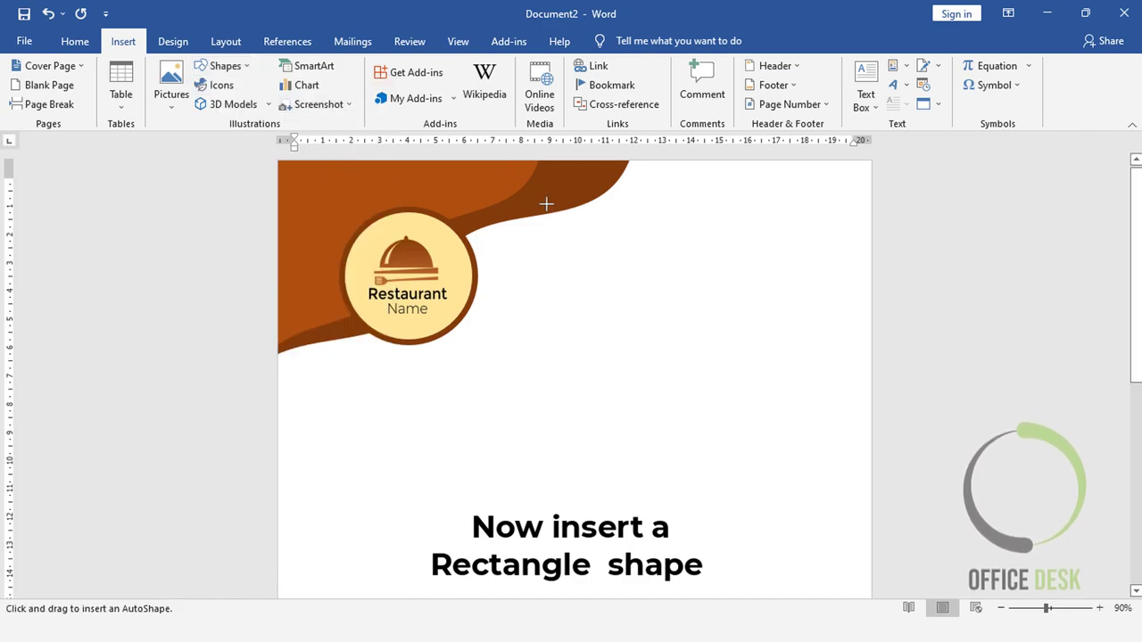
left_click_drag(510, 179, 855, 377)
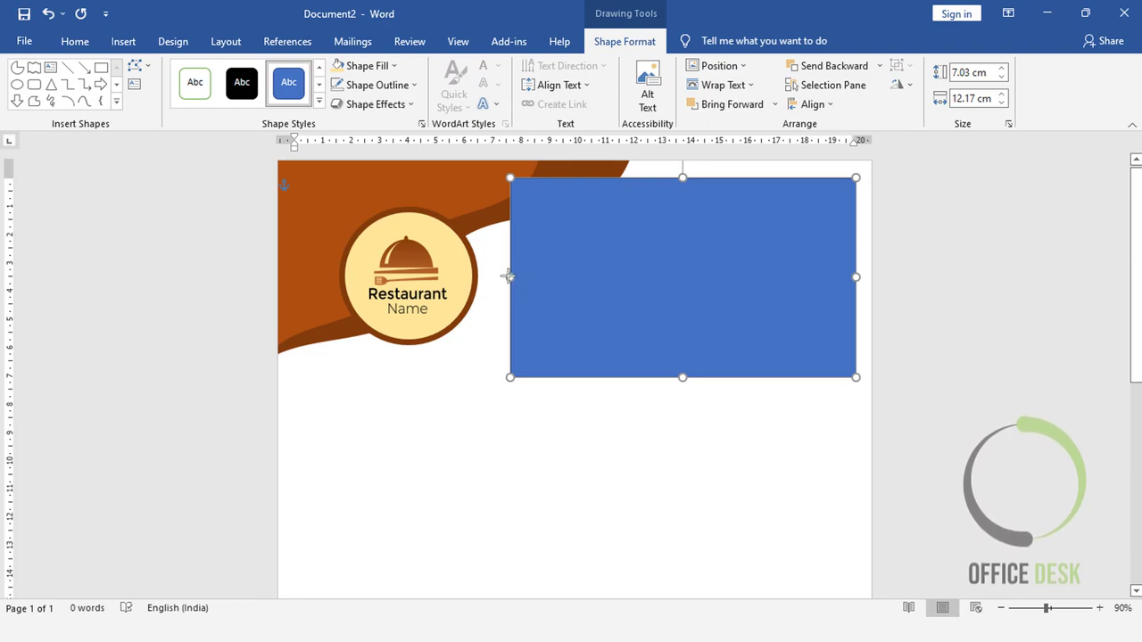
left_click_drag(506, 276, 500, 276)
- Resize the rectangle to 8 cm high by 14 cm wide and move it left over the circle
left_click(972, 75)
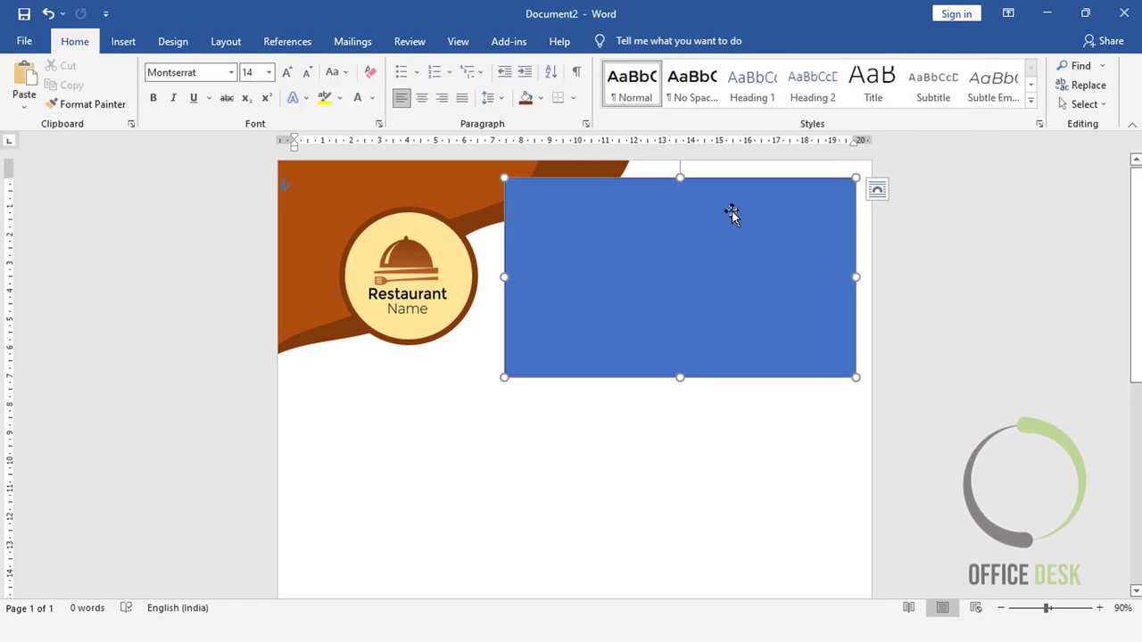
left_click(981, 72)
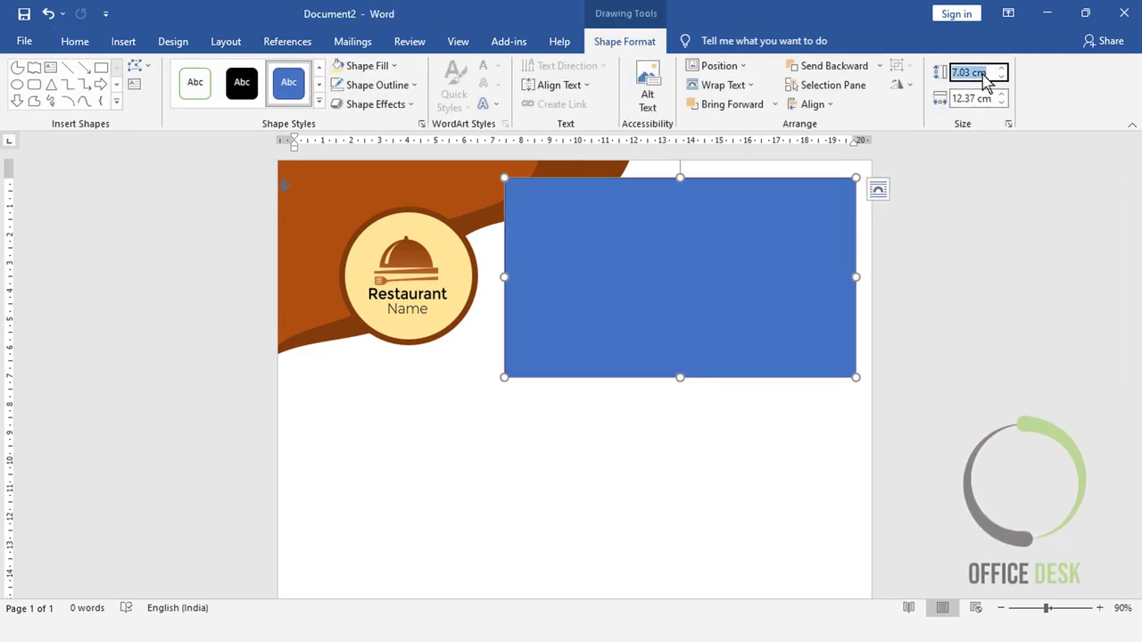
type("8")
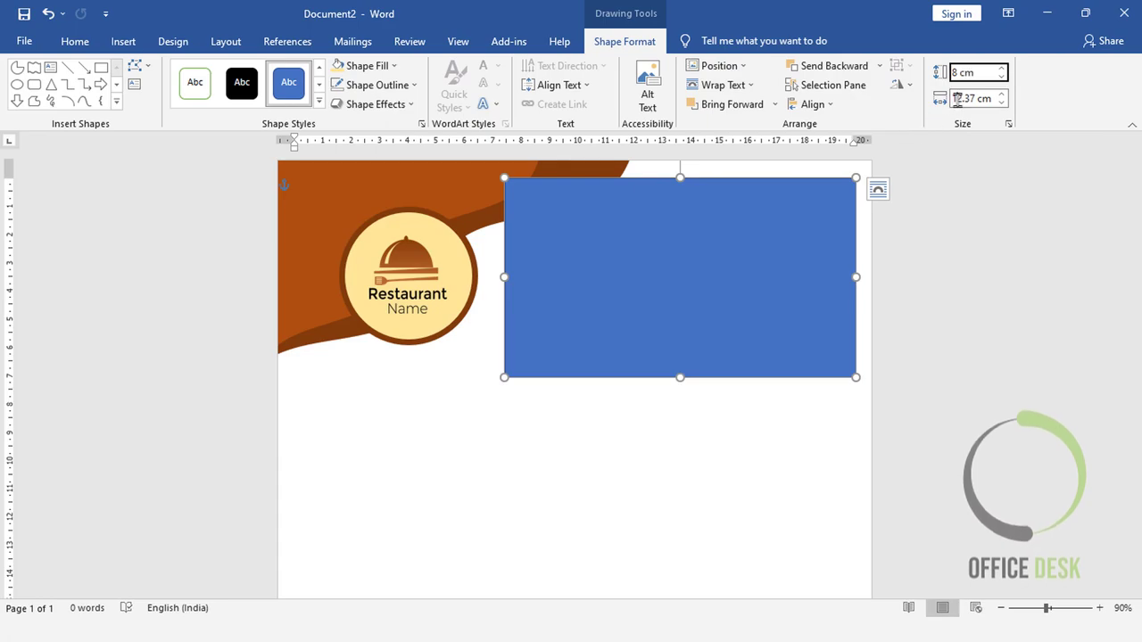
left_click(956, 99)
type("14")
key("Return")
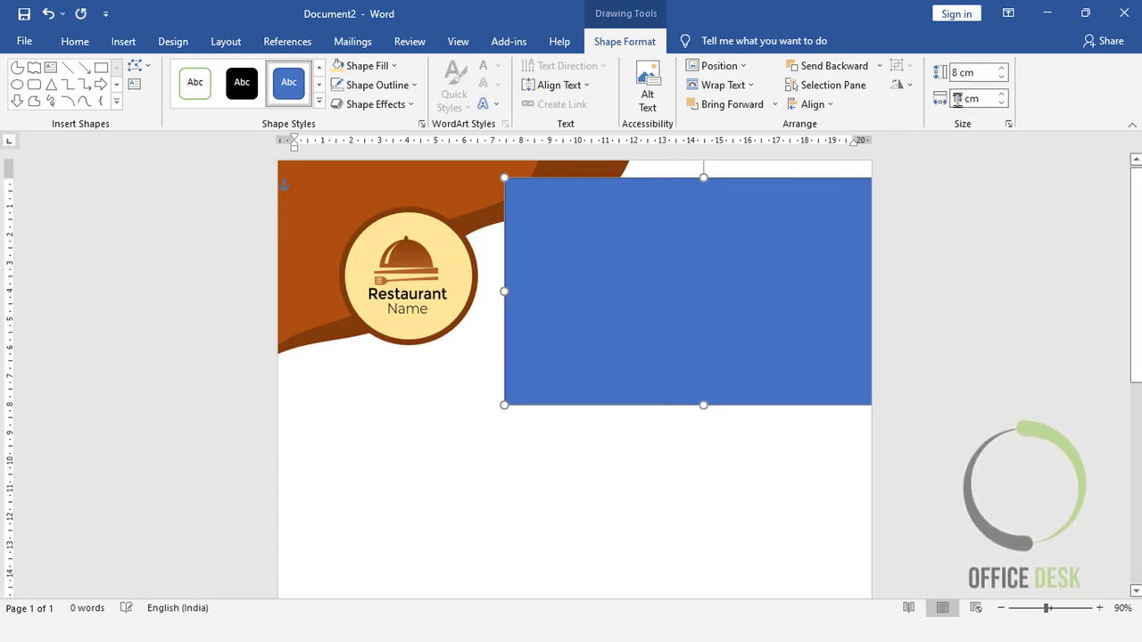
left_click_drag(782, 247, 730, 244)
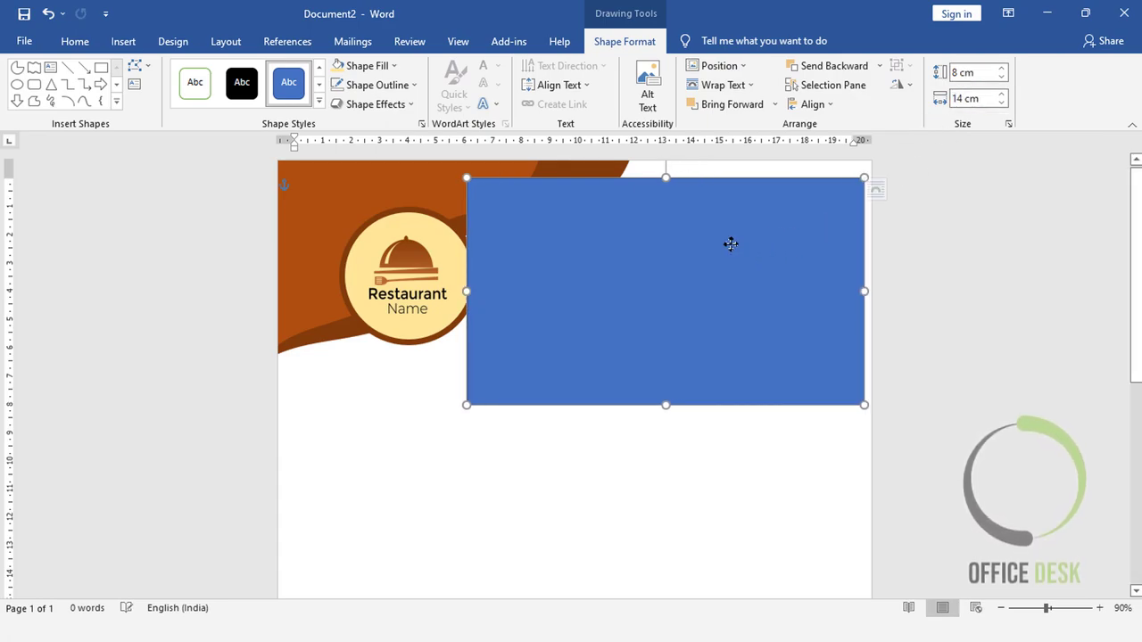
- Fill the rectangle with the cake photo 01
left_click(364, 66)
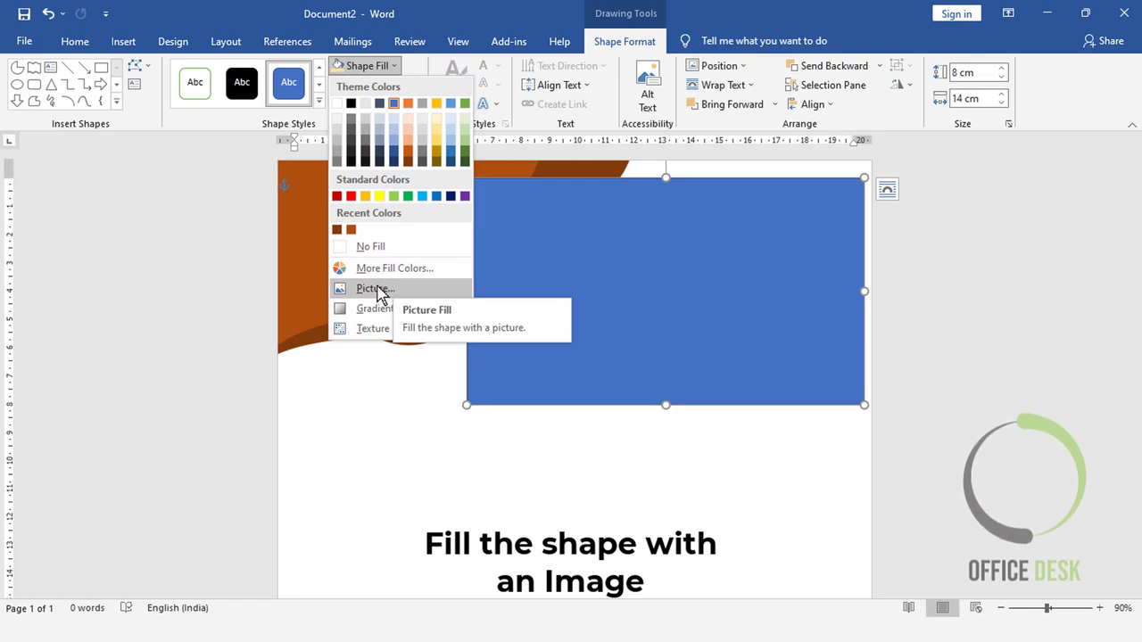
left_click(365, 291)
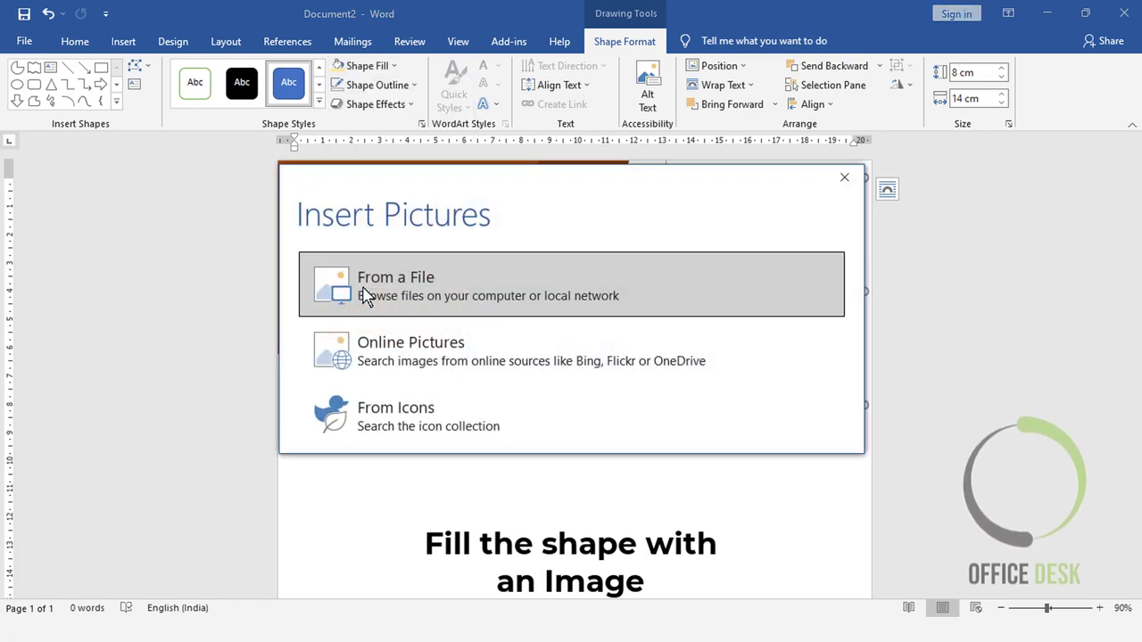
left_click(364, 293)
left_click(237, 159)
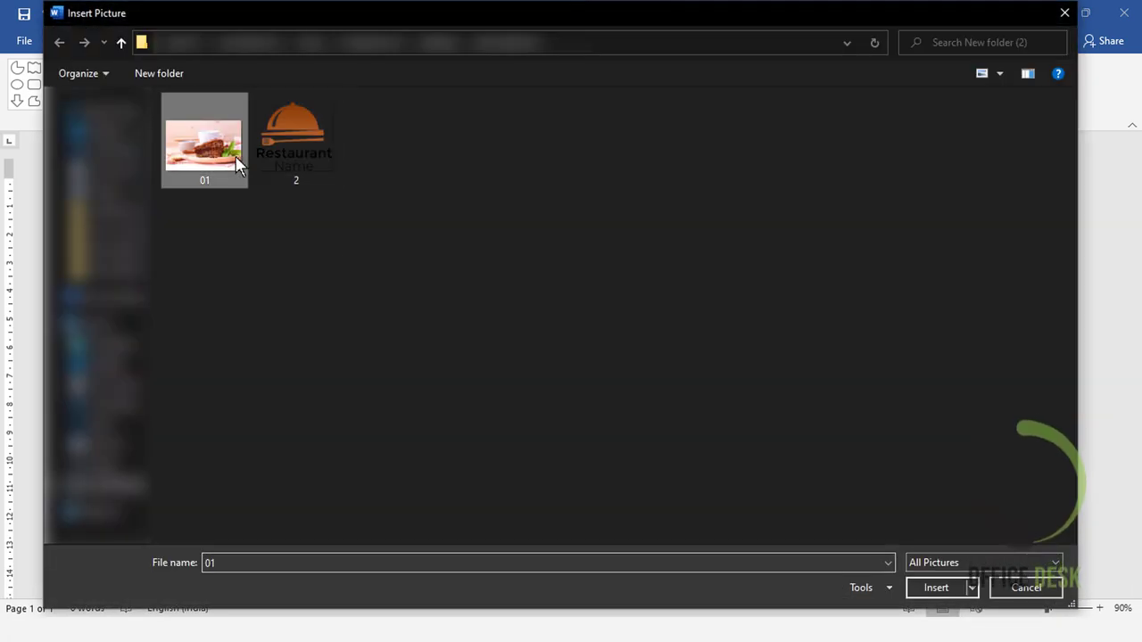
left_click(936, 588)
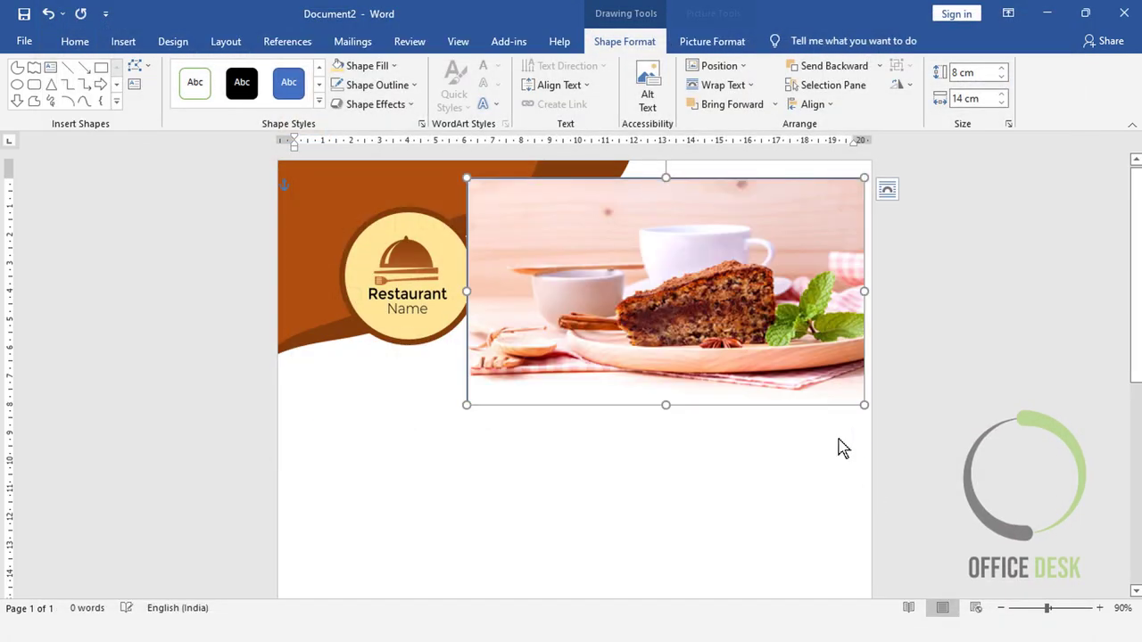
- Remove the photo's outline and send it behind the logo circle
left_click(399, 87)
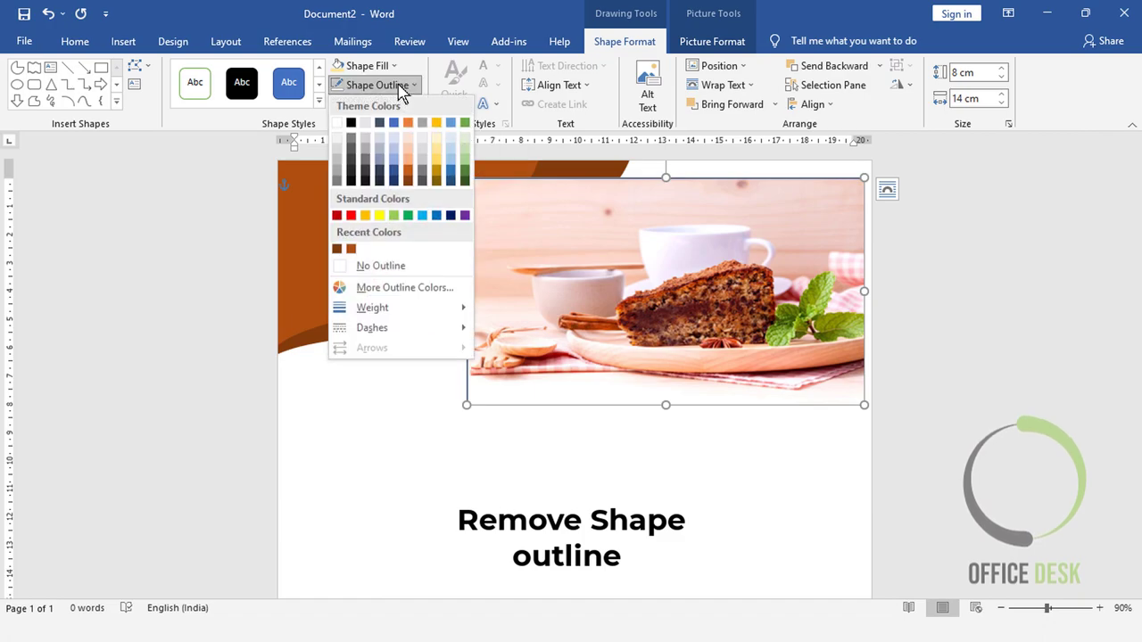
left_click(357, 268)
left_click(573, 273)
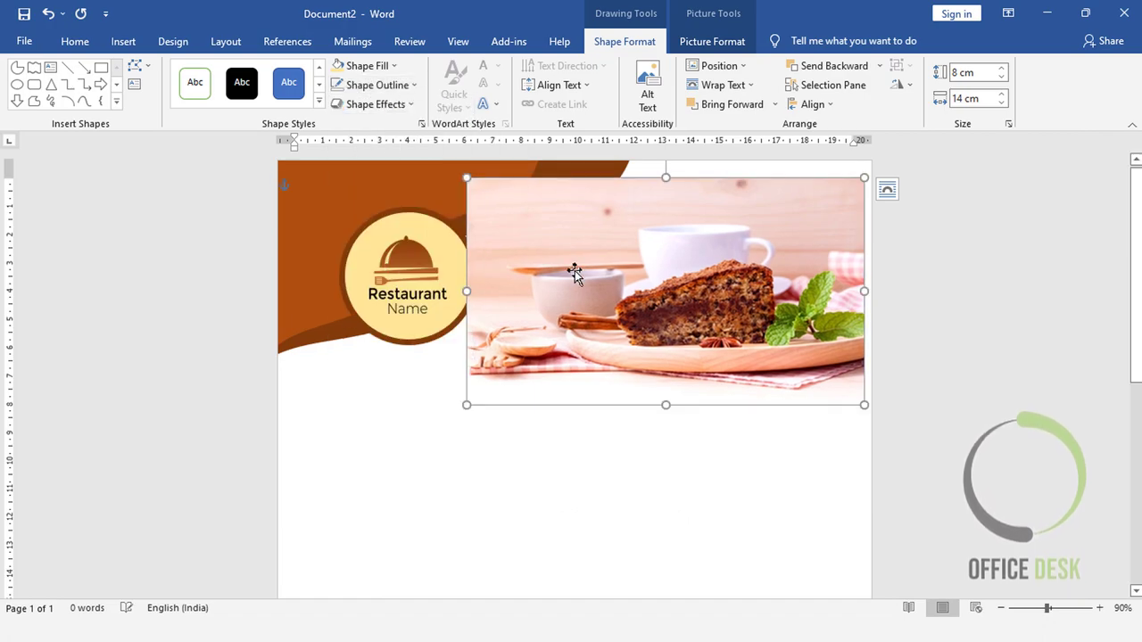
right_click(669, 245)
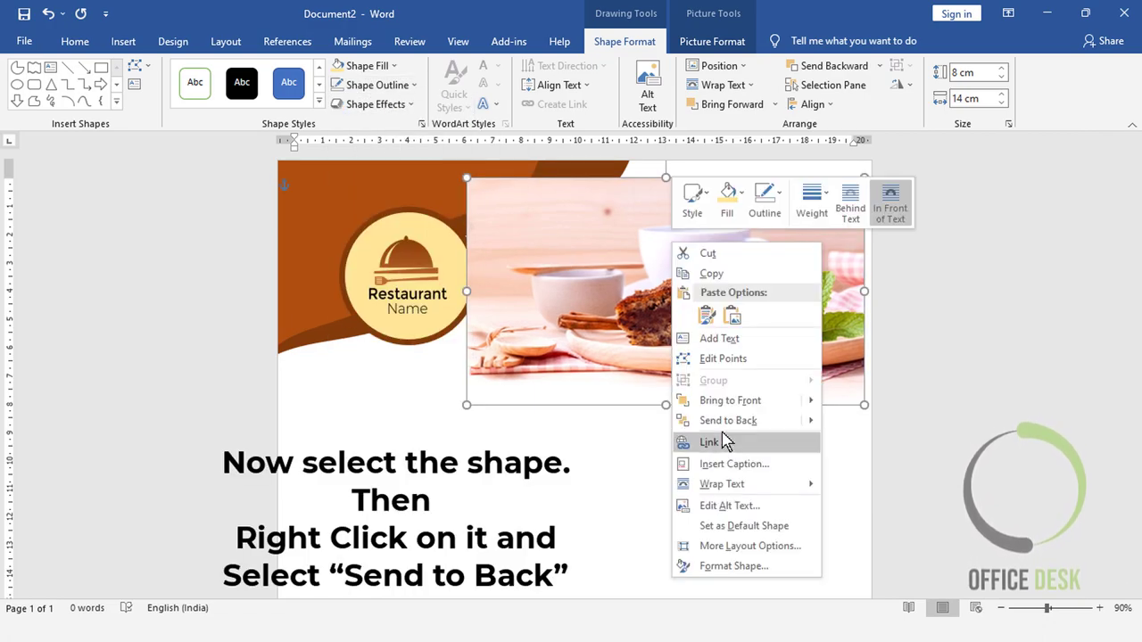
left_click(778, 421)
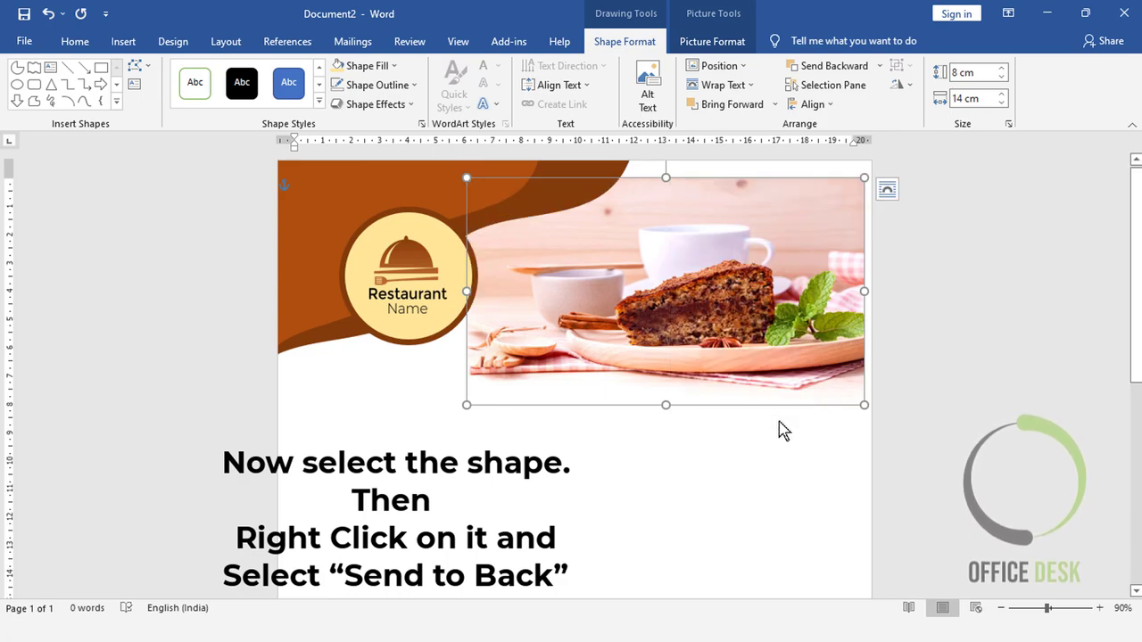
- Apply a Soft Edges variation to the cake photo and nudge it into position
left_click(409, 105)
mouse_move(391, 285)
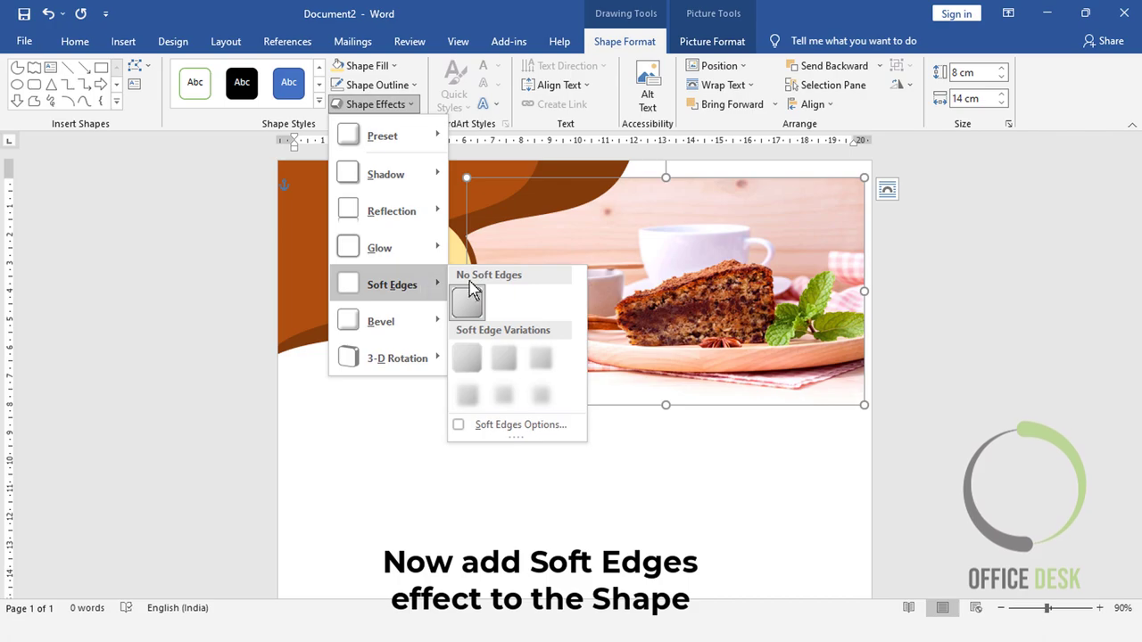
left_click(543, 401)
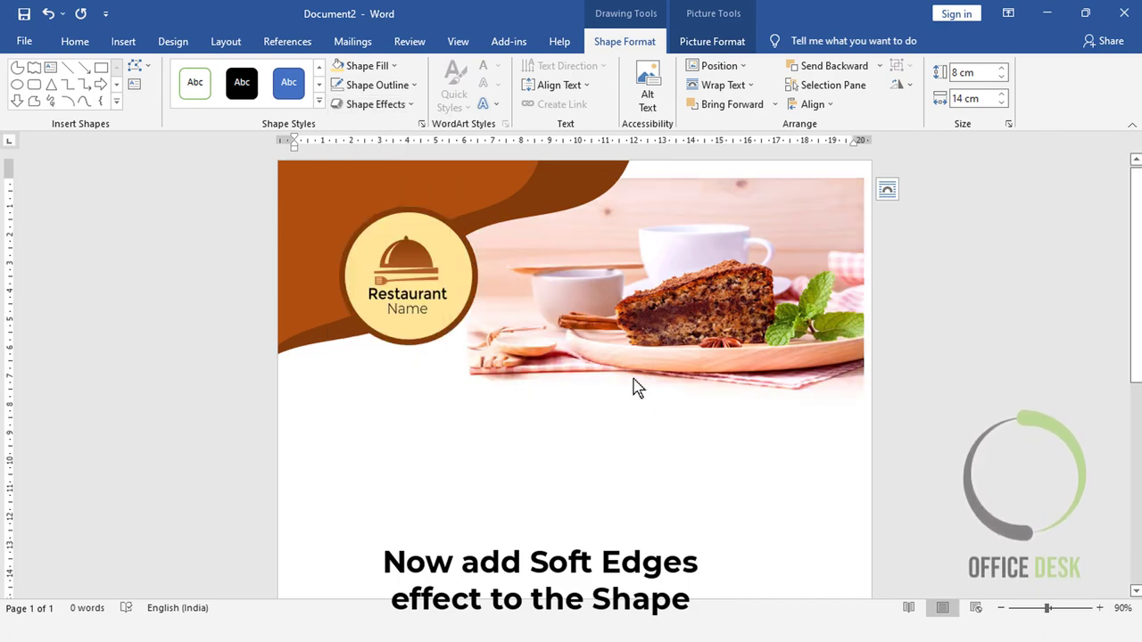
left_click_drag(776, 280, 779, 278)
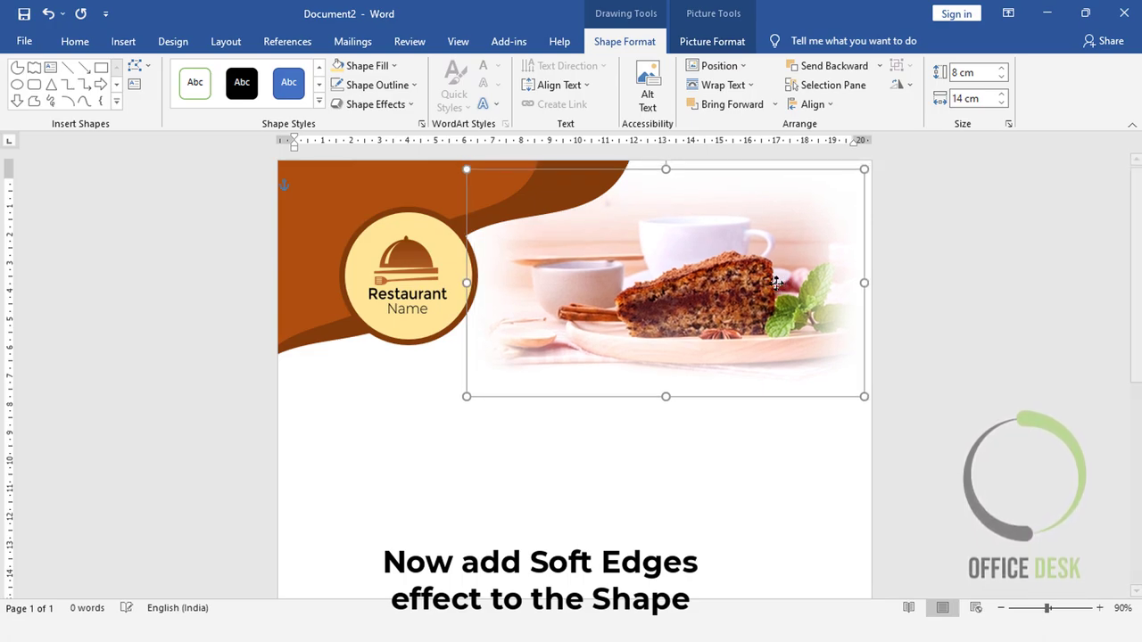
mouse_move(778, 278)
left_mouse_down()
mouse_move(774, 290)
mouse_move(785, 282)
left_mouse_up()
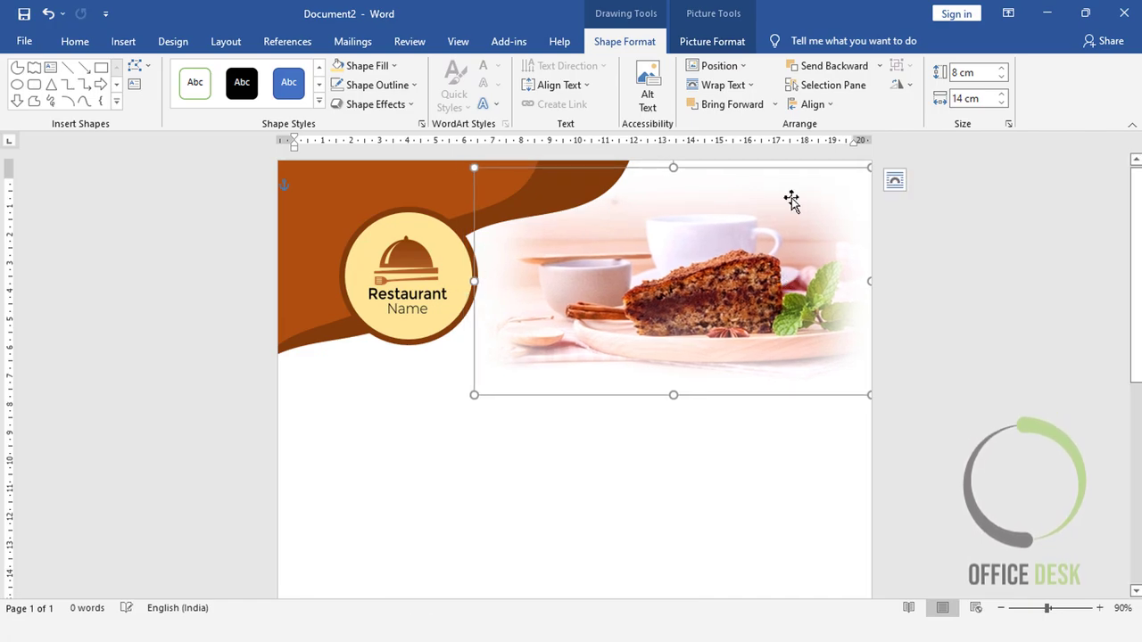
left_click(1008, 332)
left_click(655, 309)
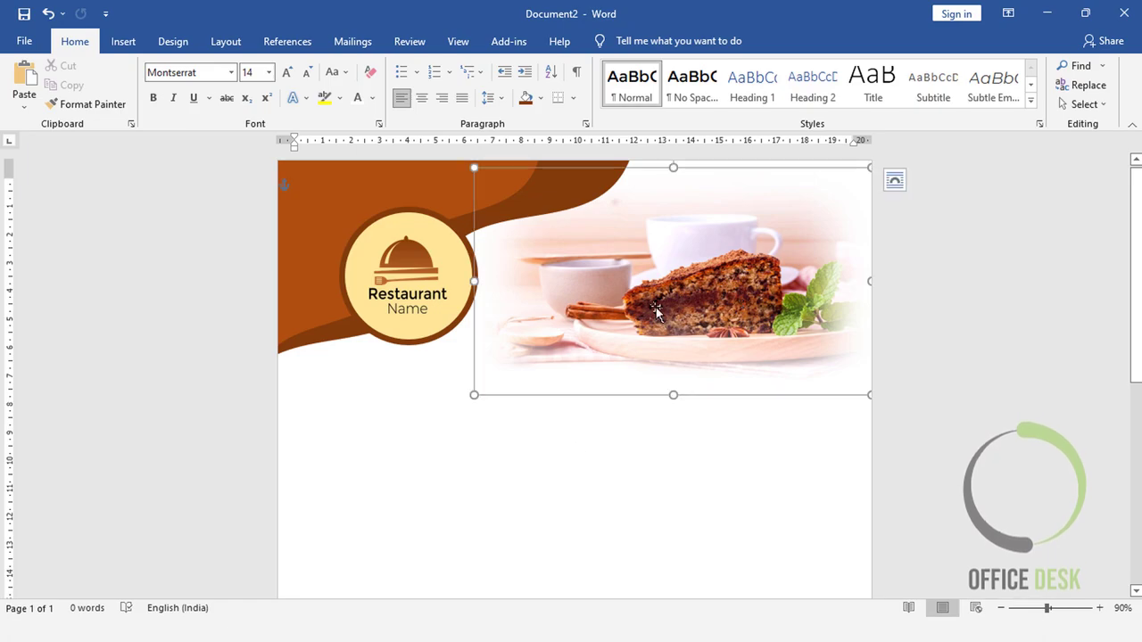
left_click(916, 332)
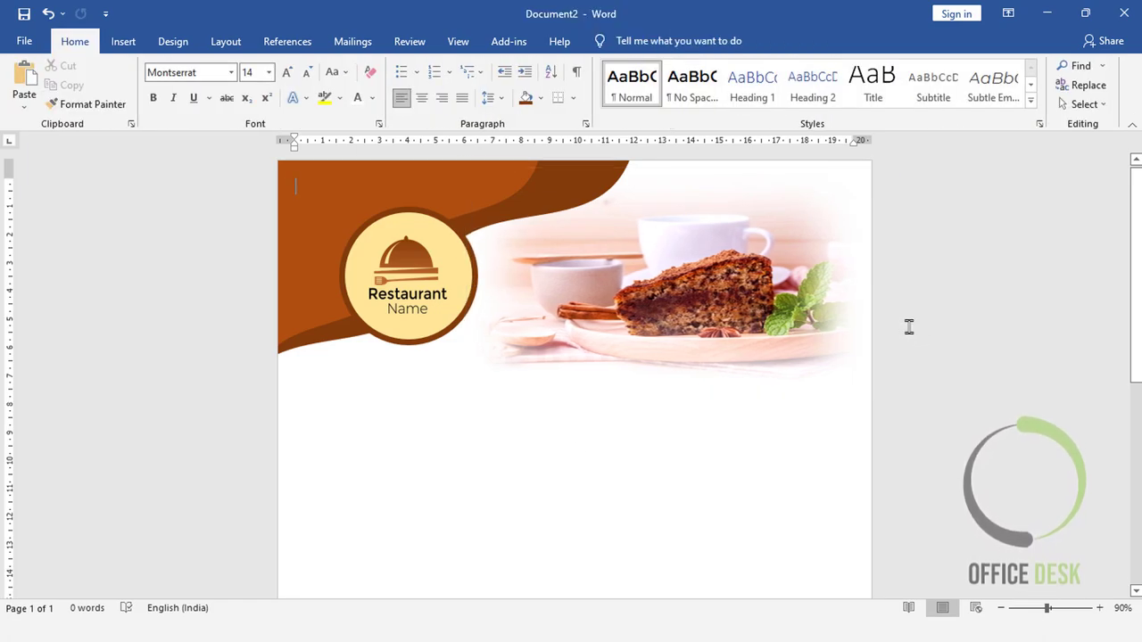
- Set the page colour to cream
left_click(178, 49)
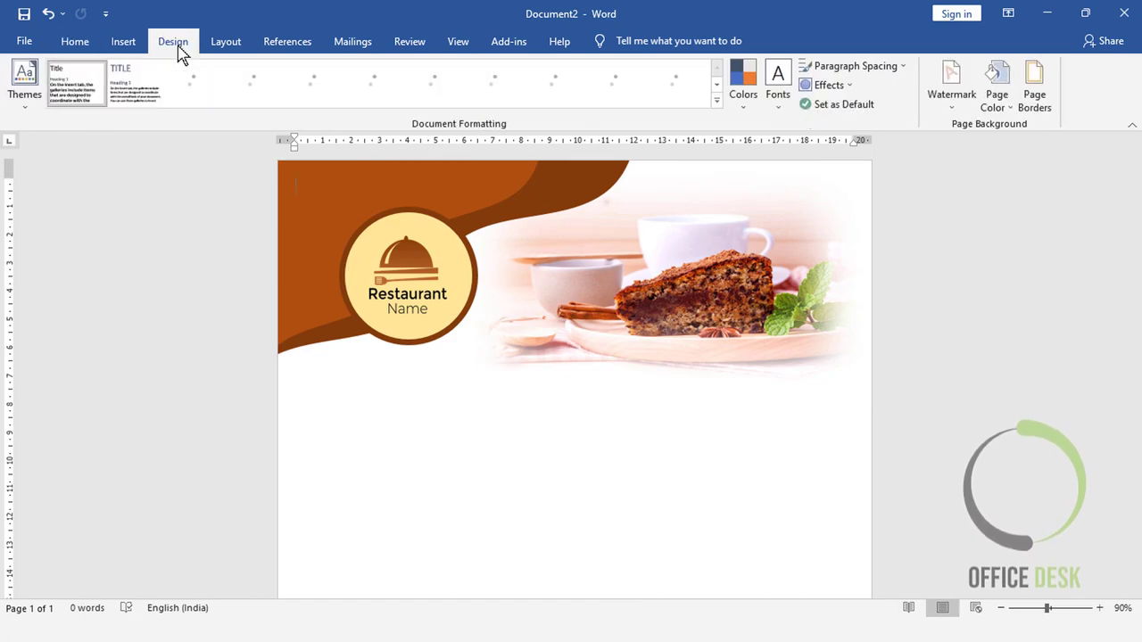
left_click(998, 98)
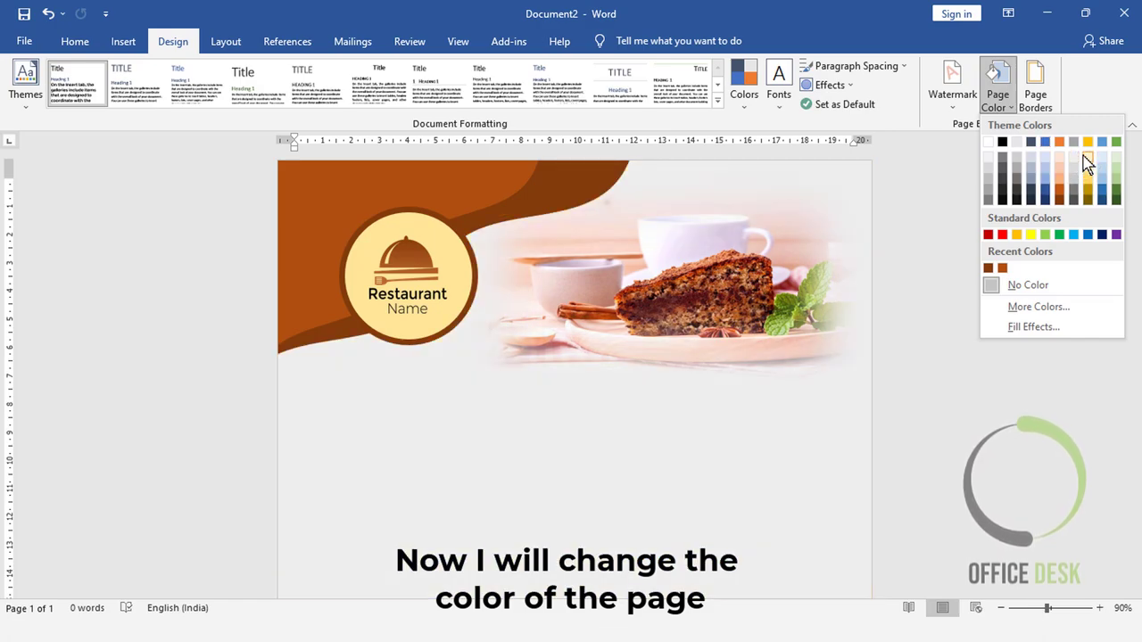
left_click(1087, 161)
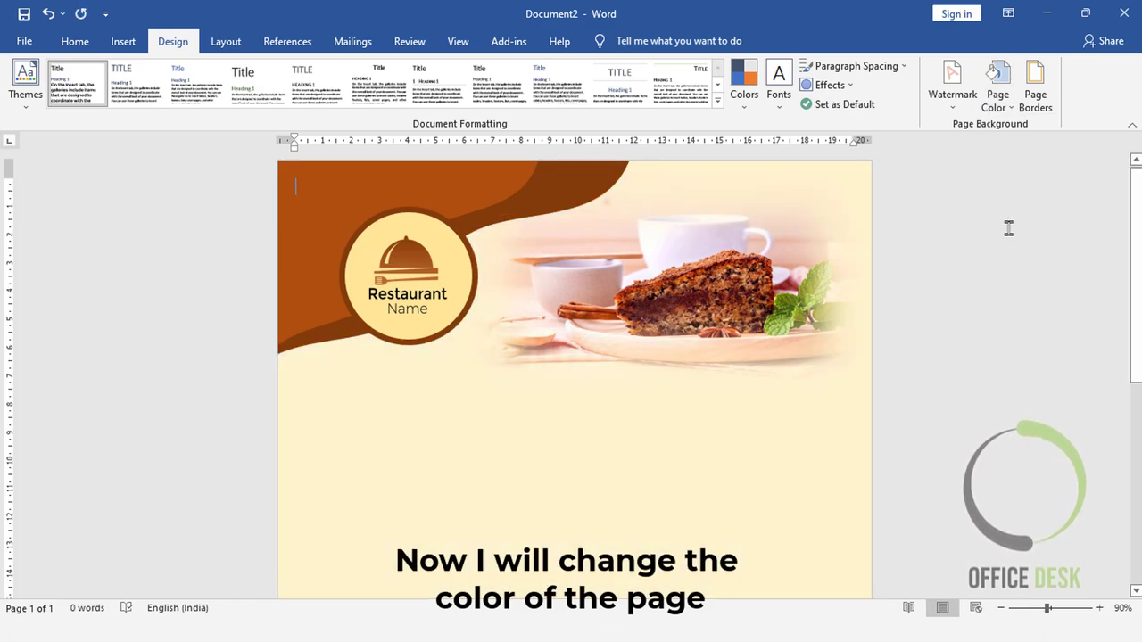
- Shrink the cake photo from its lower-left corner and nudge it up slightly
left_click(701, 233)
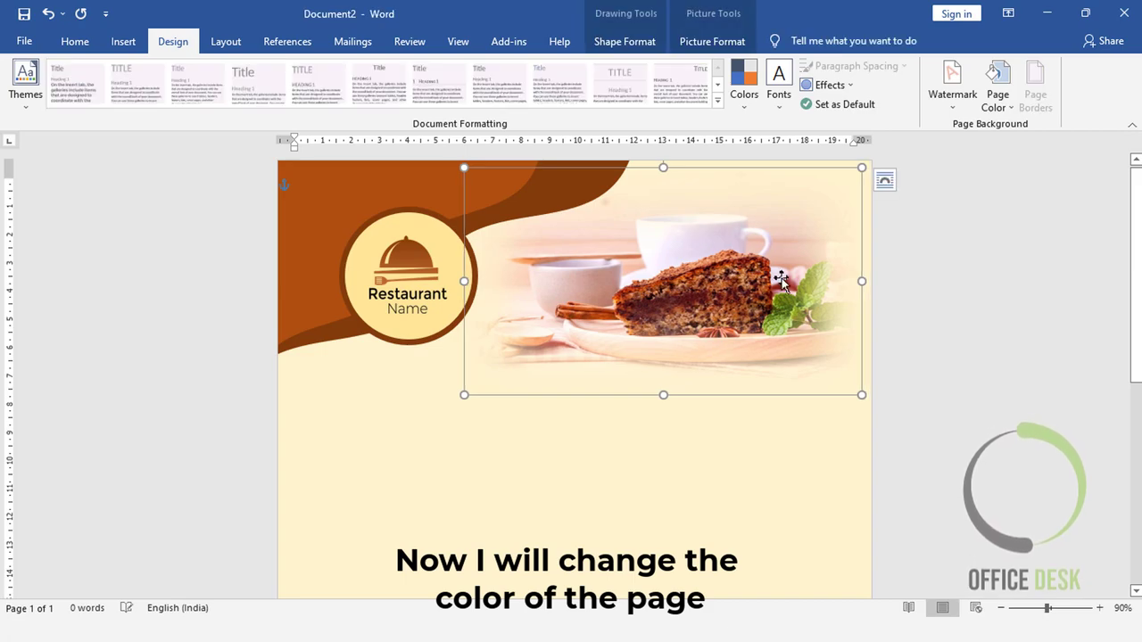
left_click(952, 284)
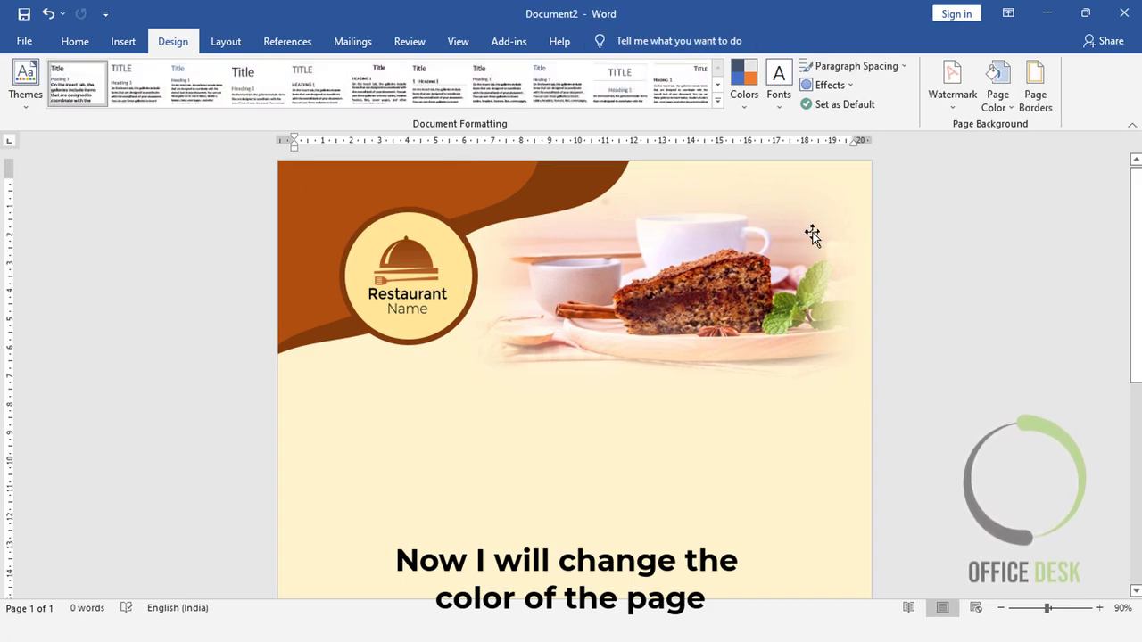
left_click(723, 239)
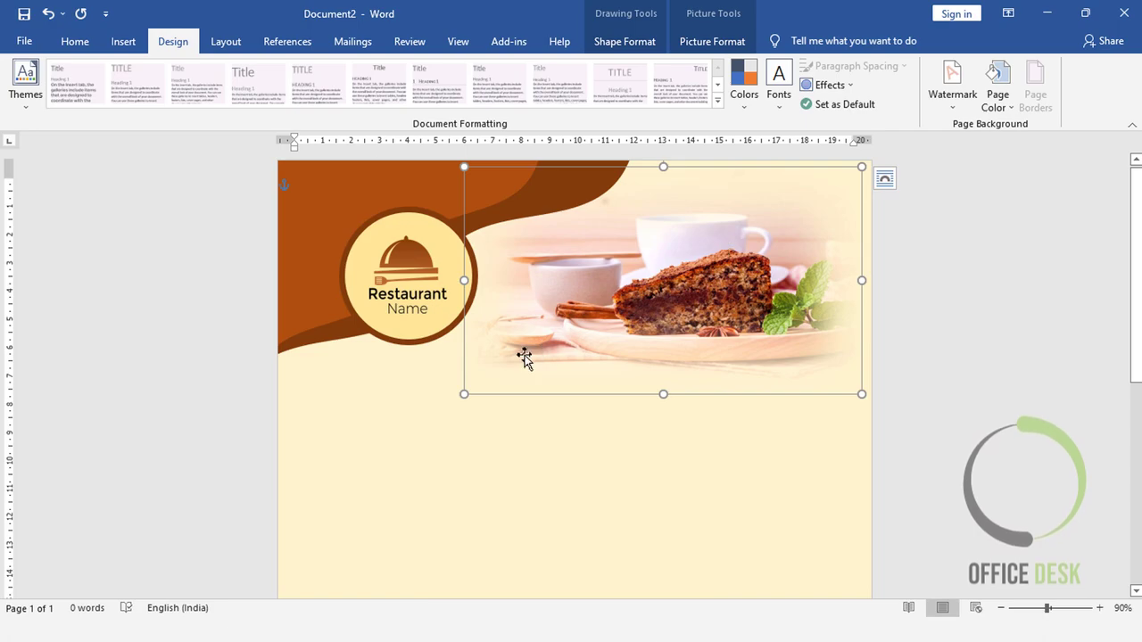
left_click_drag(460, 389, 475, 385)
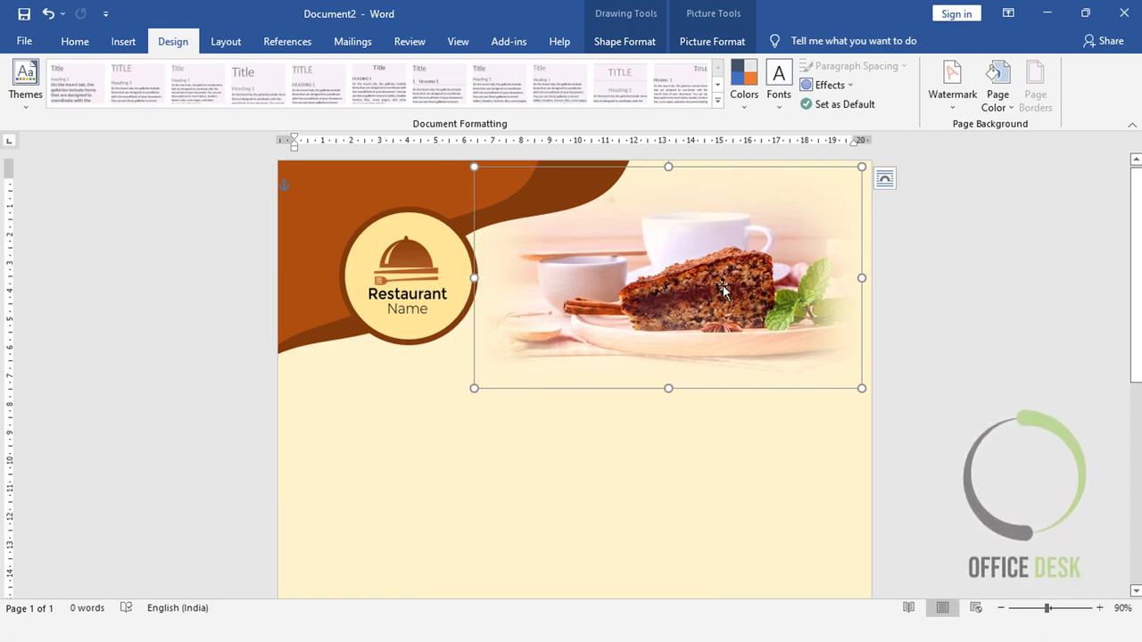
left_click(918, 358)
scroll(624, 400, "up", 1)
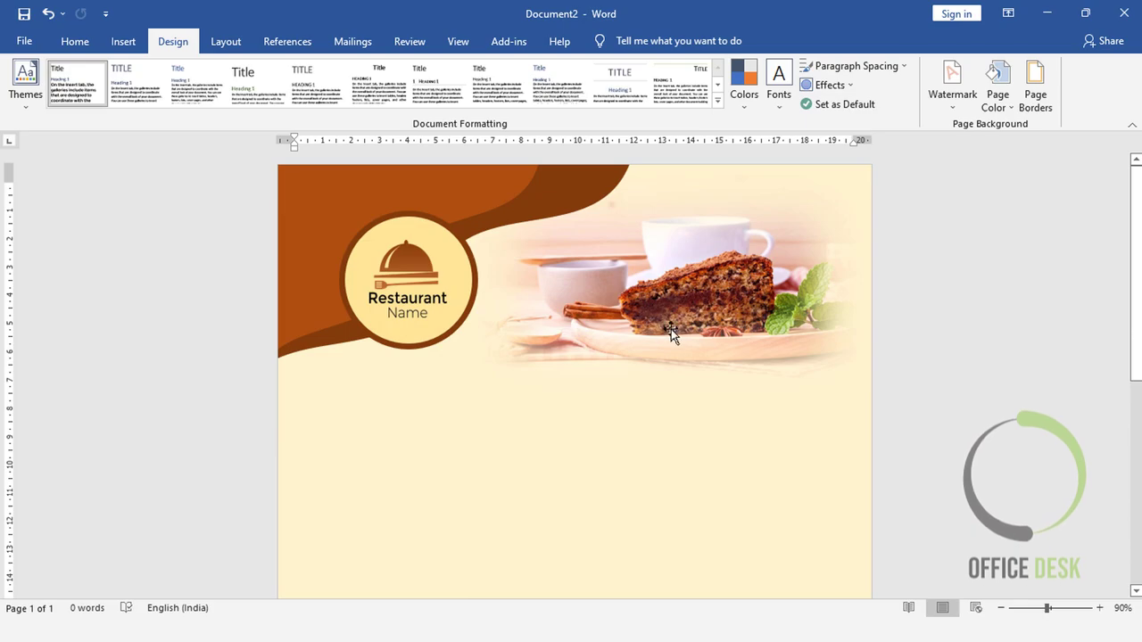
left_click(683, 288)
left_click_drag(688, 290, 688, 288)
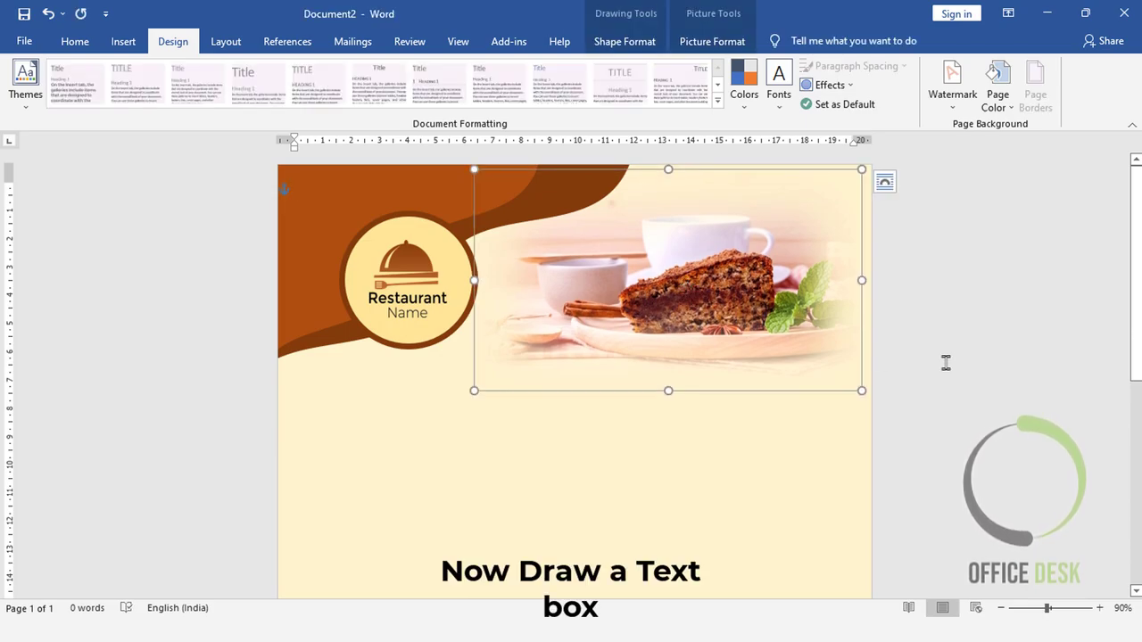
- Draw a text box below the logo with 'Na.' and 'date' on two lines, then widen it
left_click(454, 376)
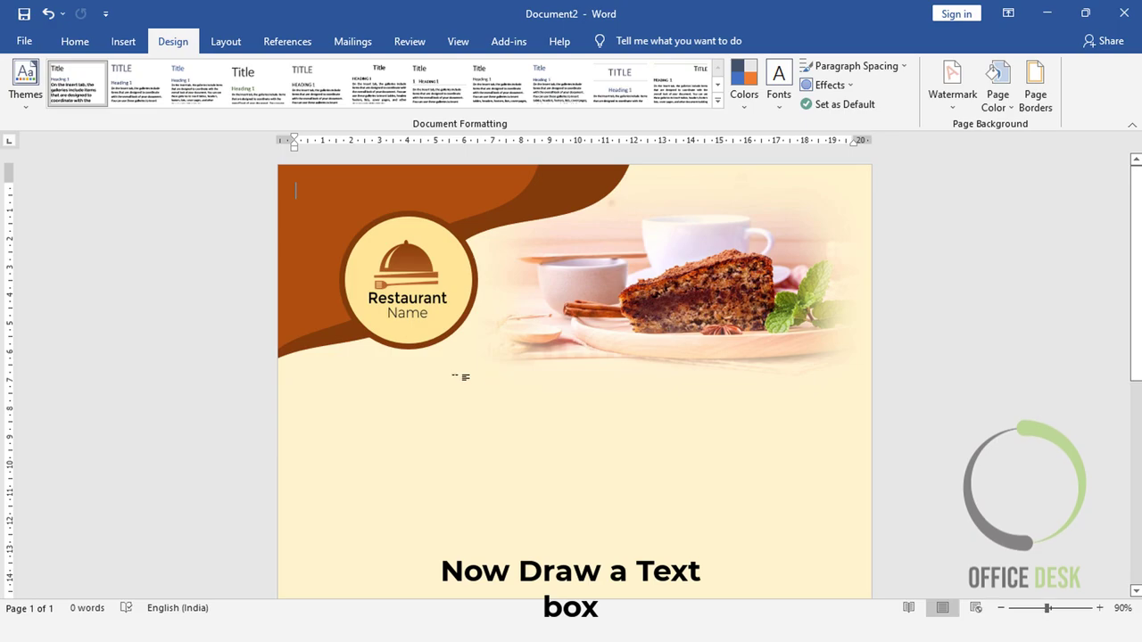
left_click(123, 42)
left_click(245, 68)
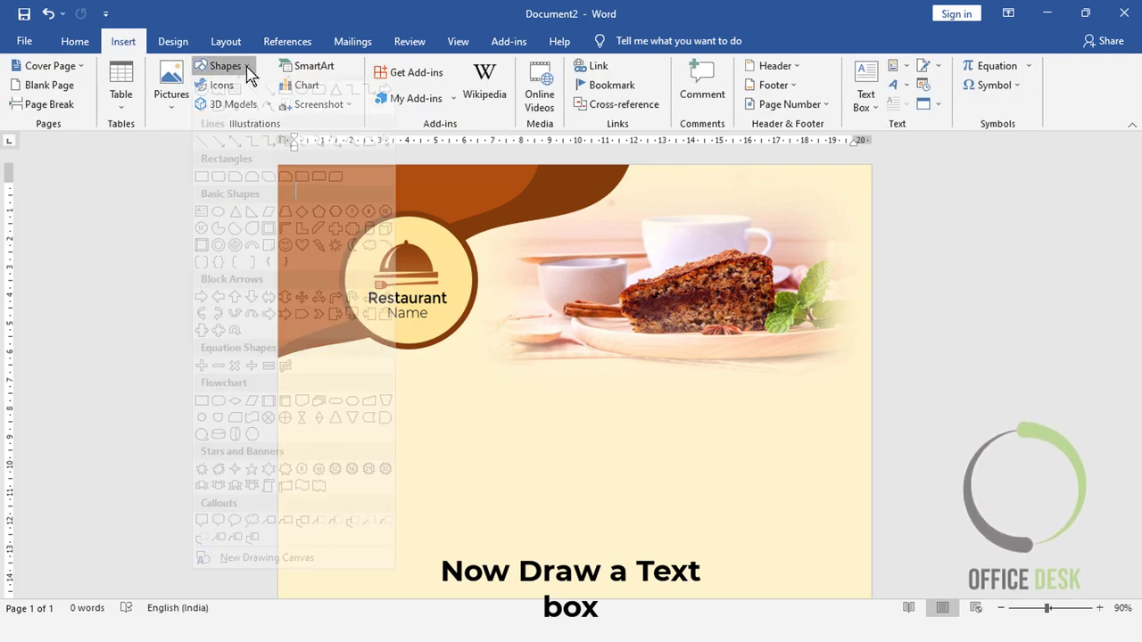
left_click(201, 227)
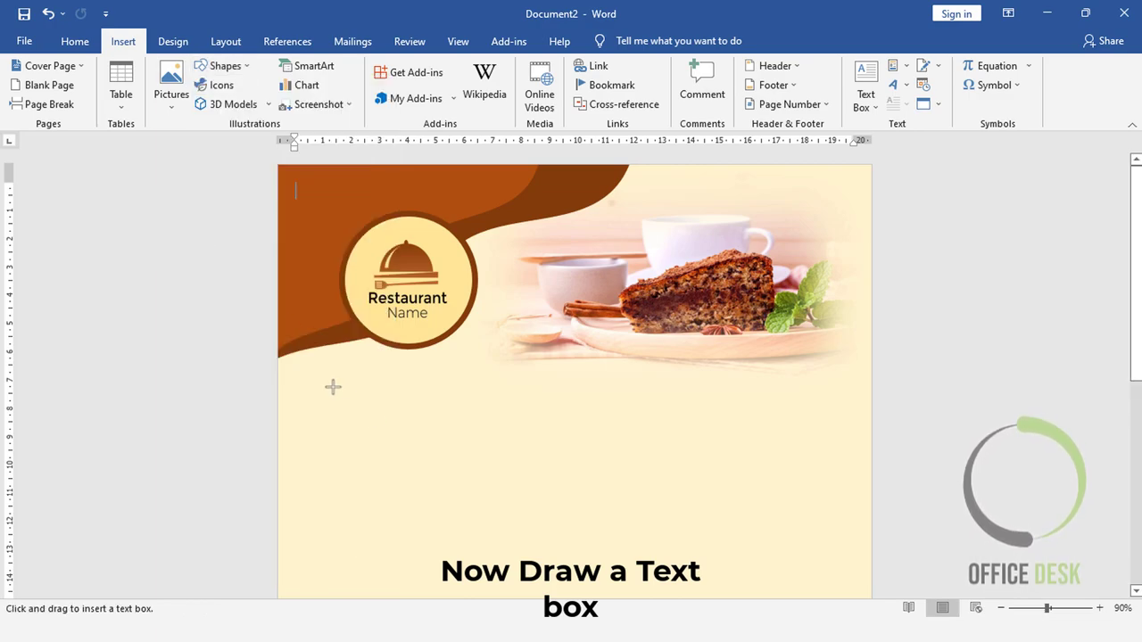
mouse_move(332, 387)
left_mouse_down()
mouse_move(416, 423)
mouse_move(404, 427)
left_mouse_up()
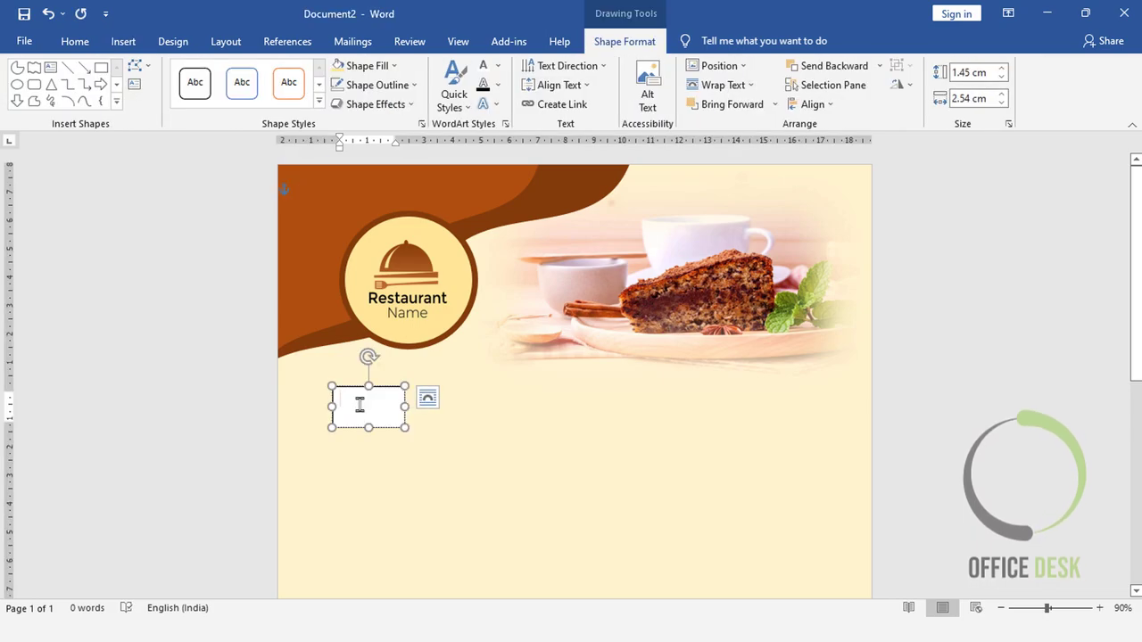
type("Na")
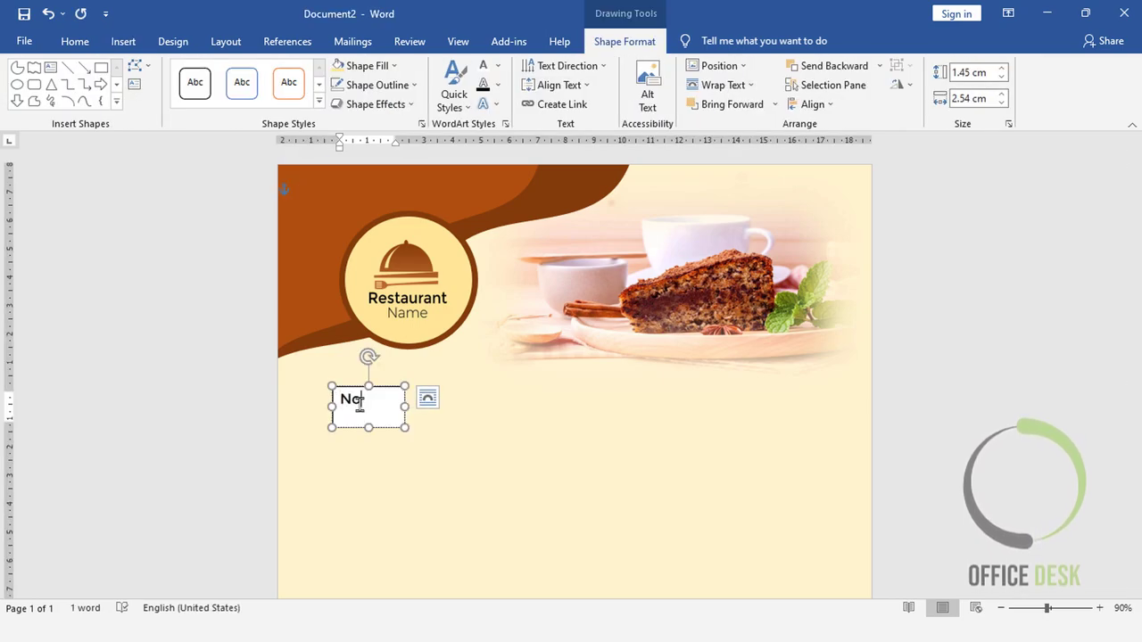
type(".")
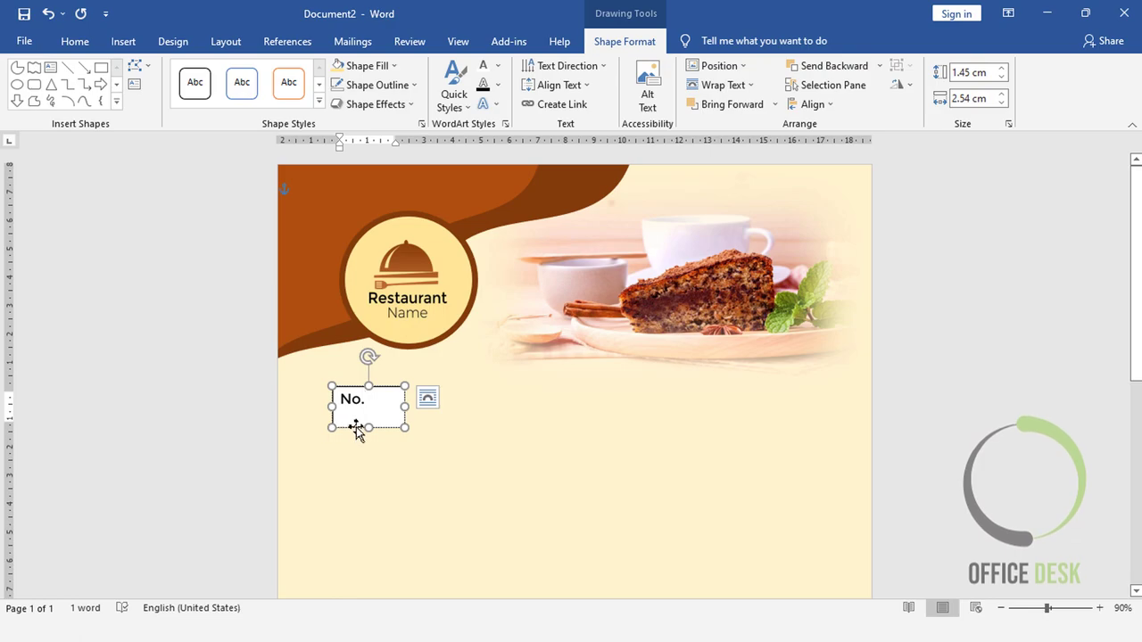
key("Return")
type("...")
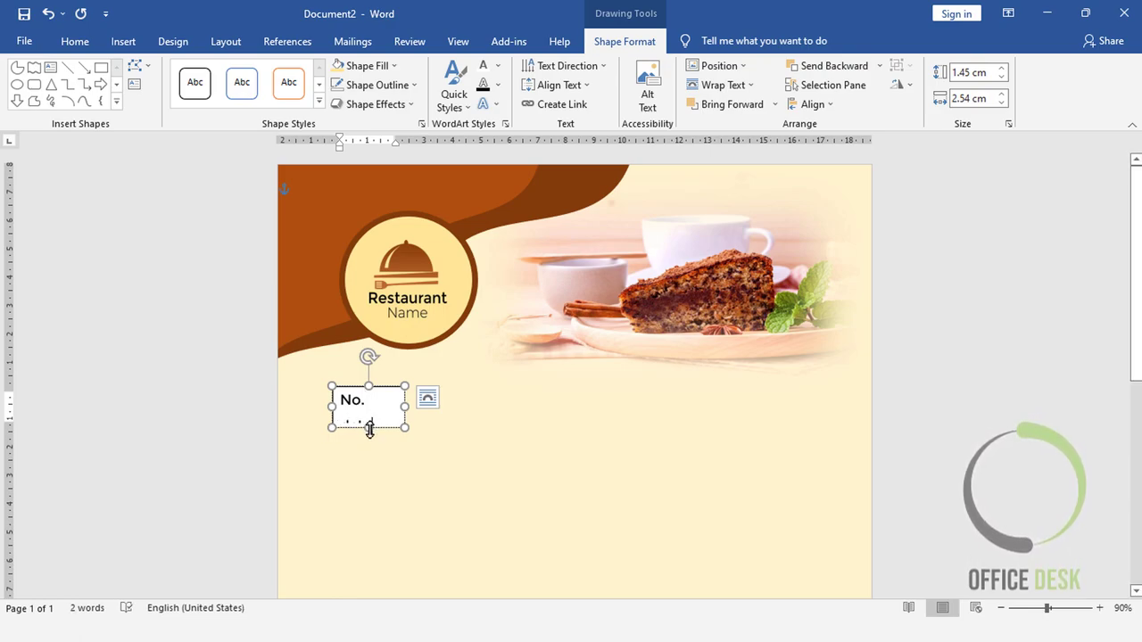
type("date")
left_click_drag(405, 411, 337, 398)
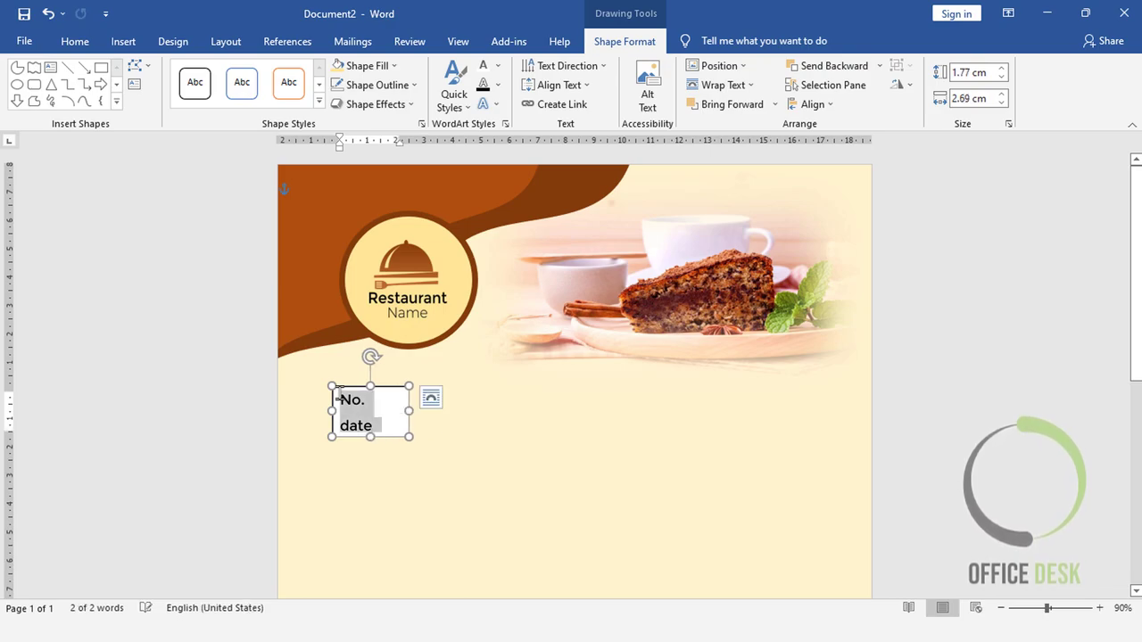
- Apply Capitalize Each Word so the labels read No. and Date
left_click(89, 41)
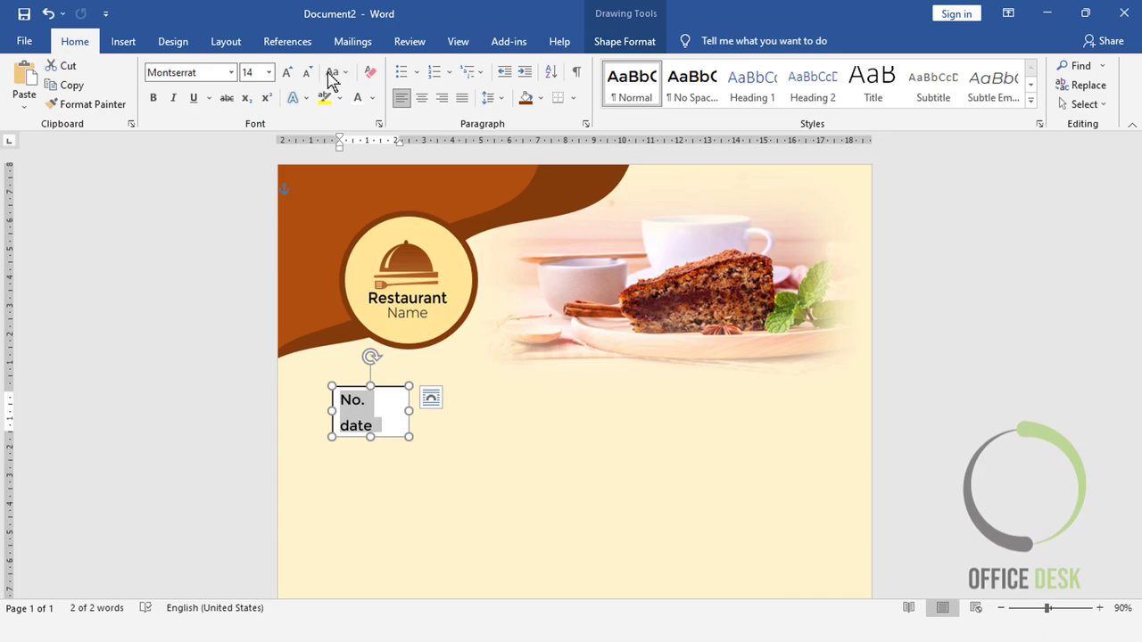
left_click(331, 71)
left_click(357, 132)
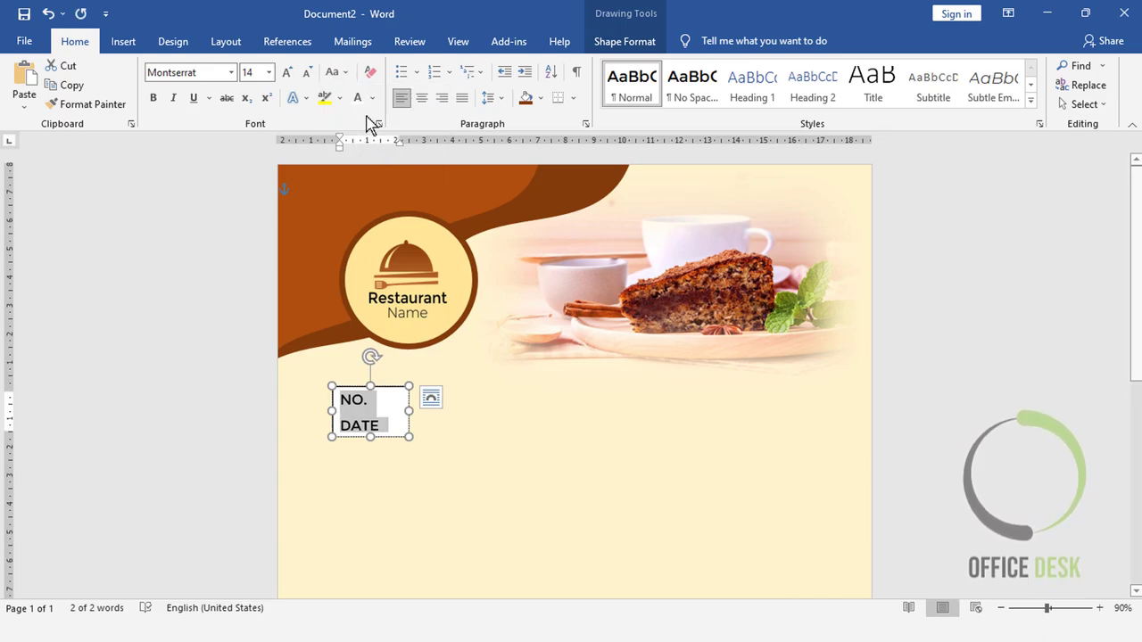
left_click(335, 71)
left_click(366, 150)
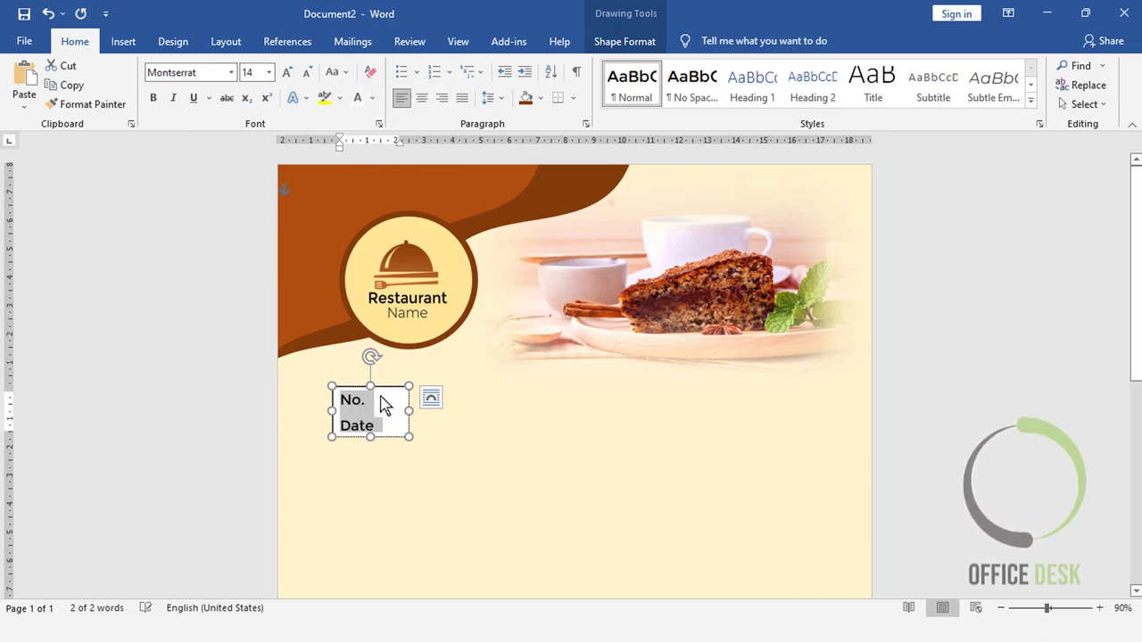
- Set the text box to No Fill and No Outline
left_click_drag(370, 436, 370, 441)
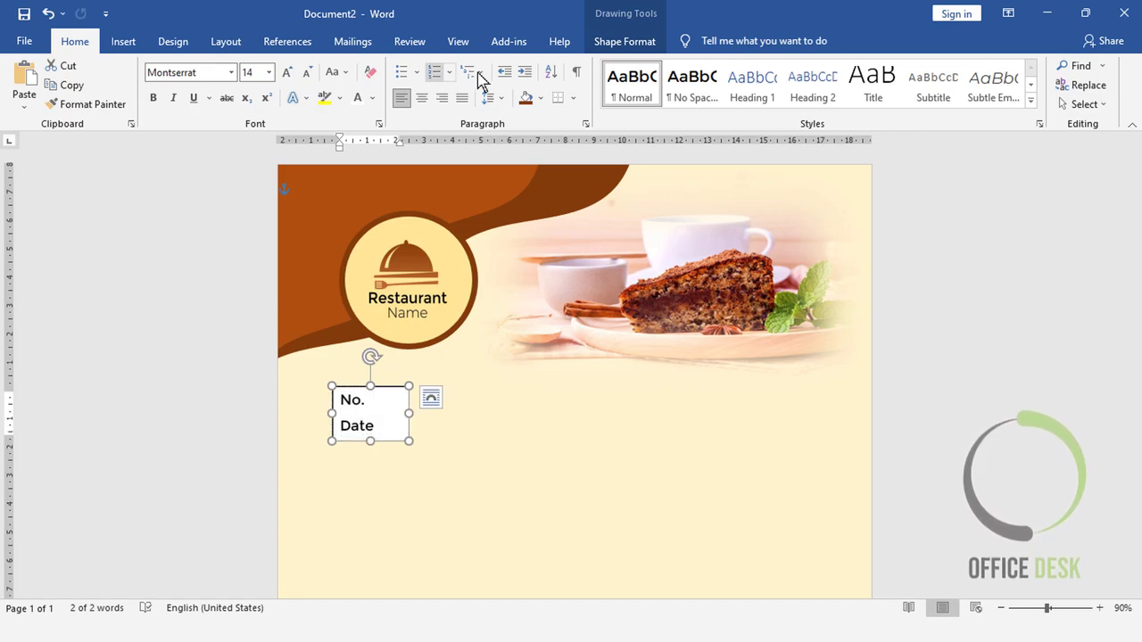
left_click(622, 41)
left_click(388, 66)
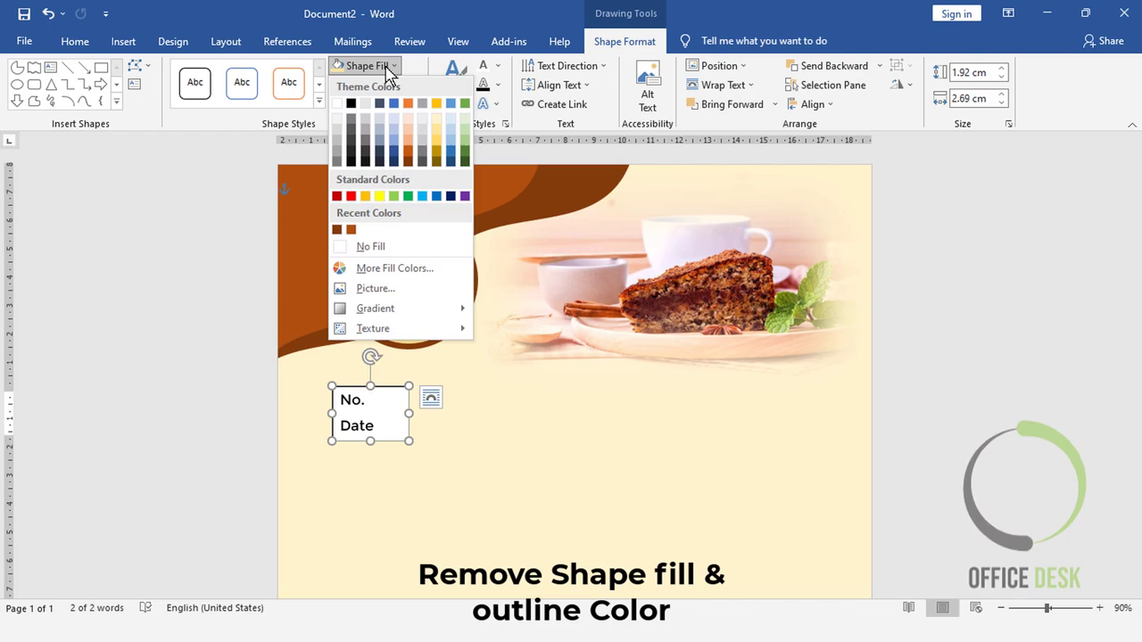
left_click(389, 248)
left_click(406, 85)
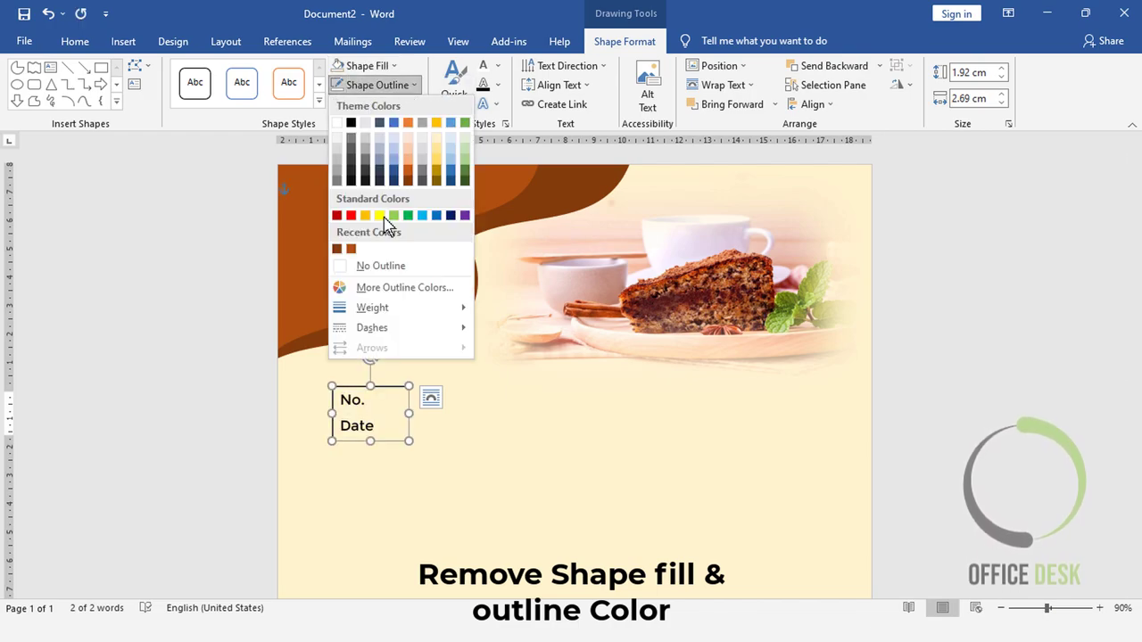
left_click(385, 268)
left_click_drag(375, 426, 333, 391)
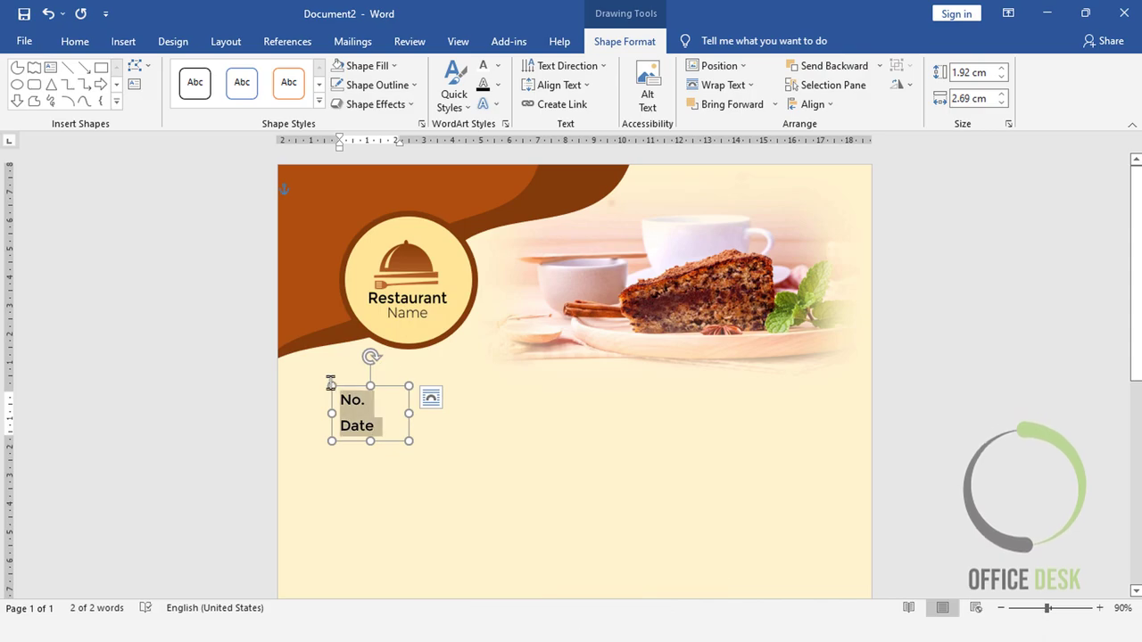
left_click(75, 41)
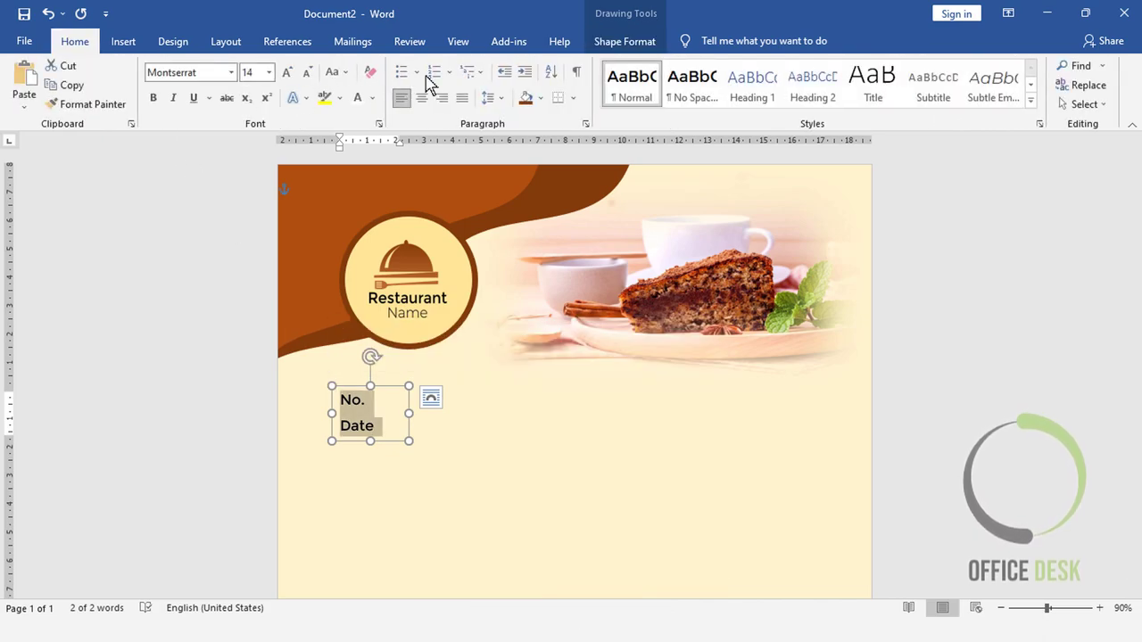
- Set the No. and Date labels to 1.0 line spacing and shift their text box slightly up and right
left_click(491, 98)
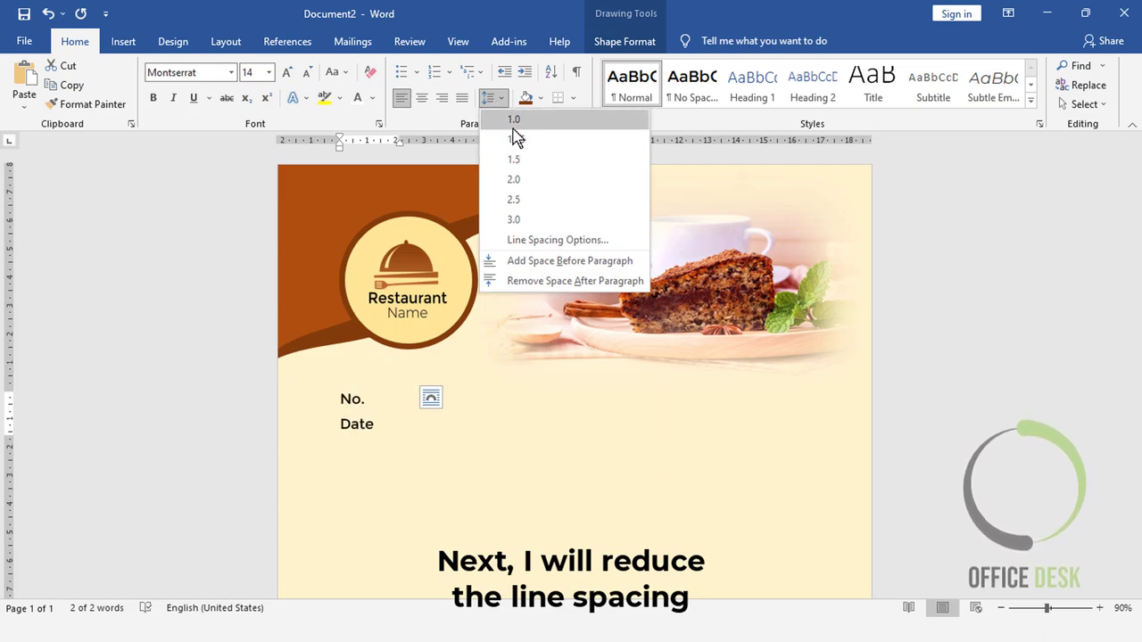
left_click(513, 128)
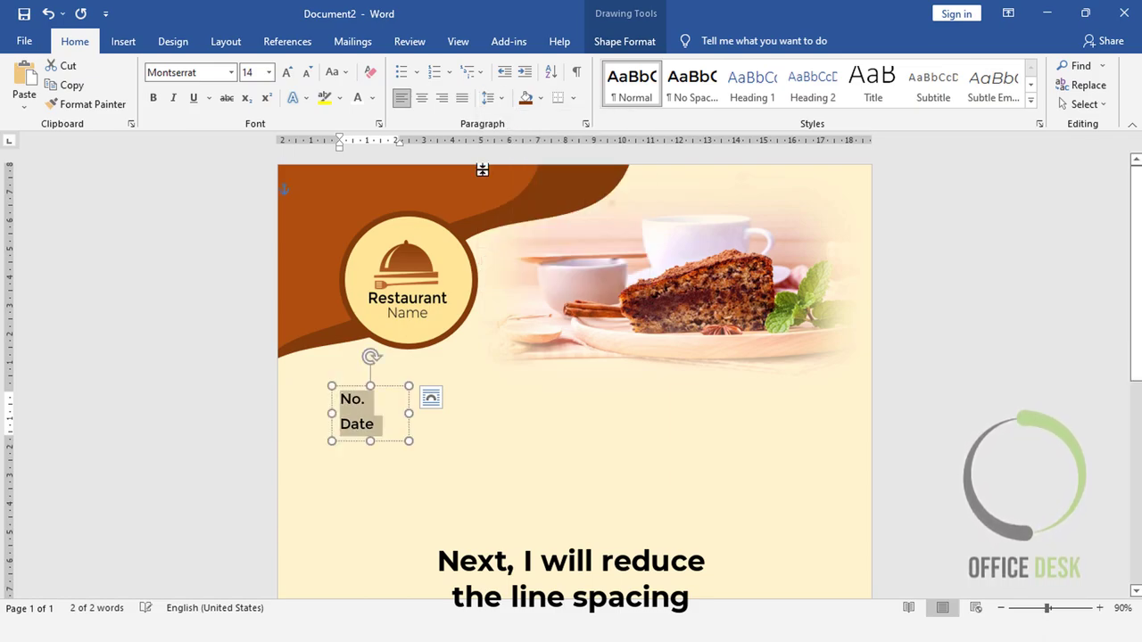
left_click(468, 436)
left_click(377, 387)
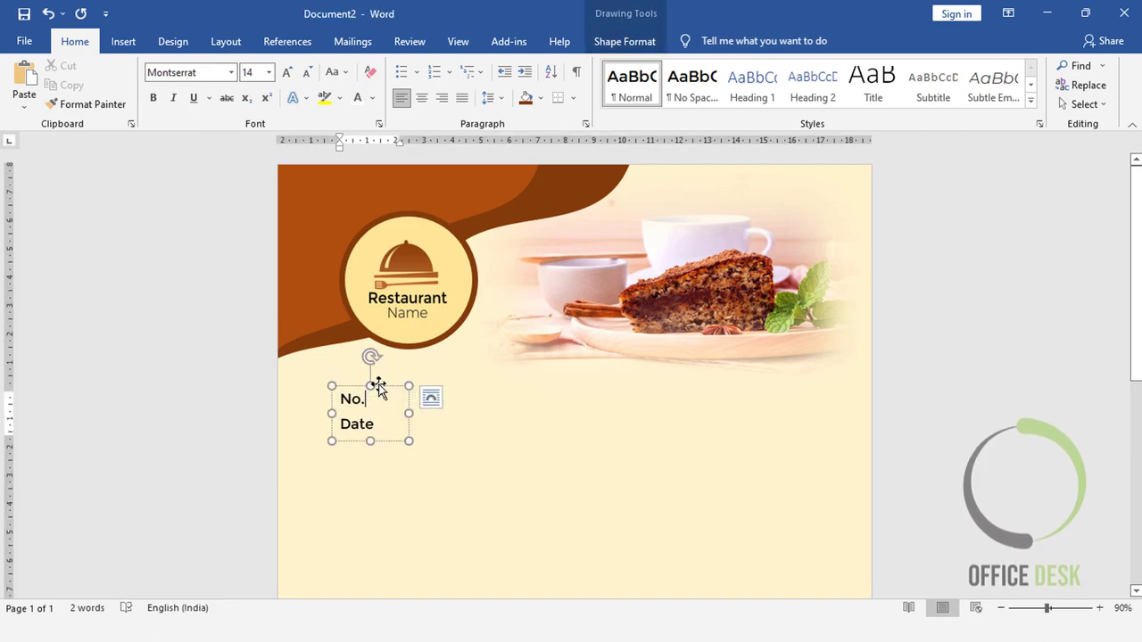
left_click_drag(386, 383, 402, 372)
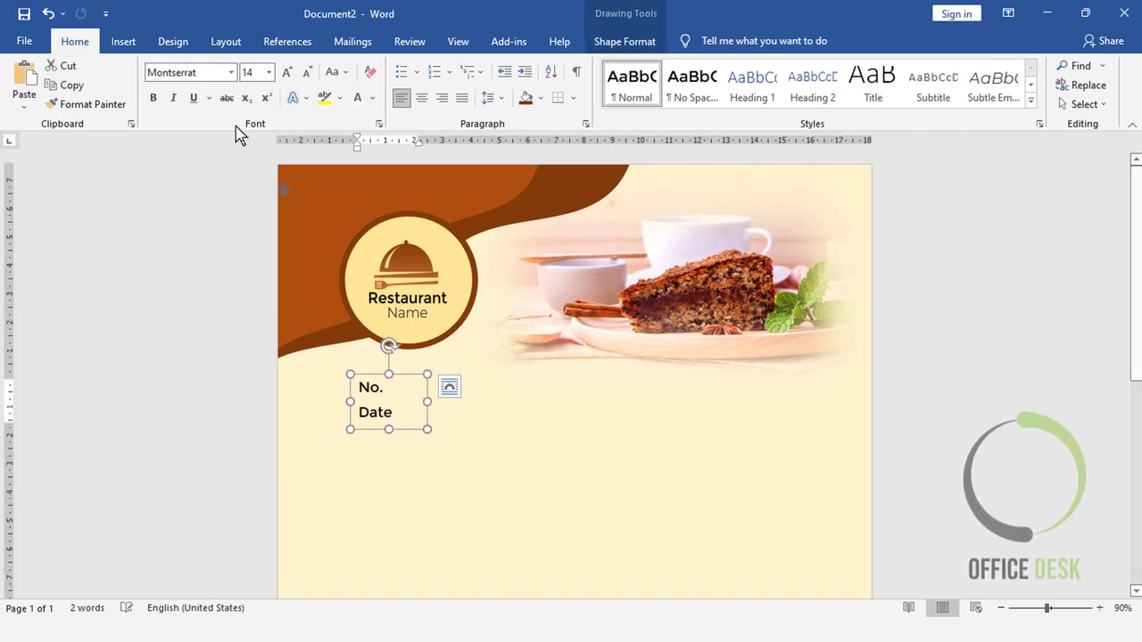
left_click(125, 42)
- Draw a black horizontal fill-in line beside the No. label
left_click(225, 66)
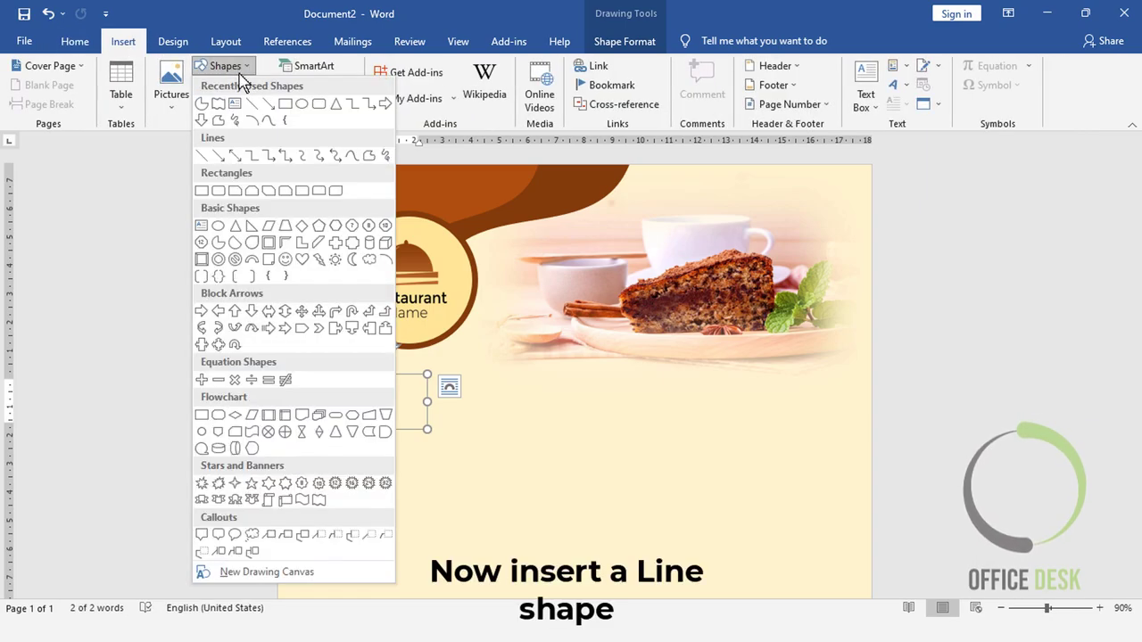
left_click(267, 105)
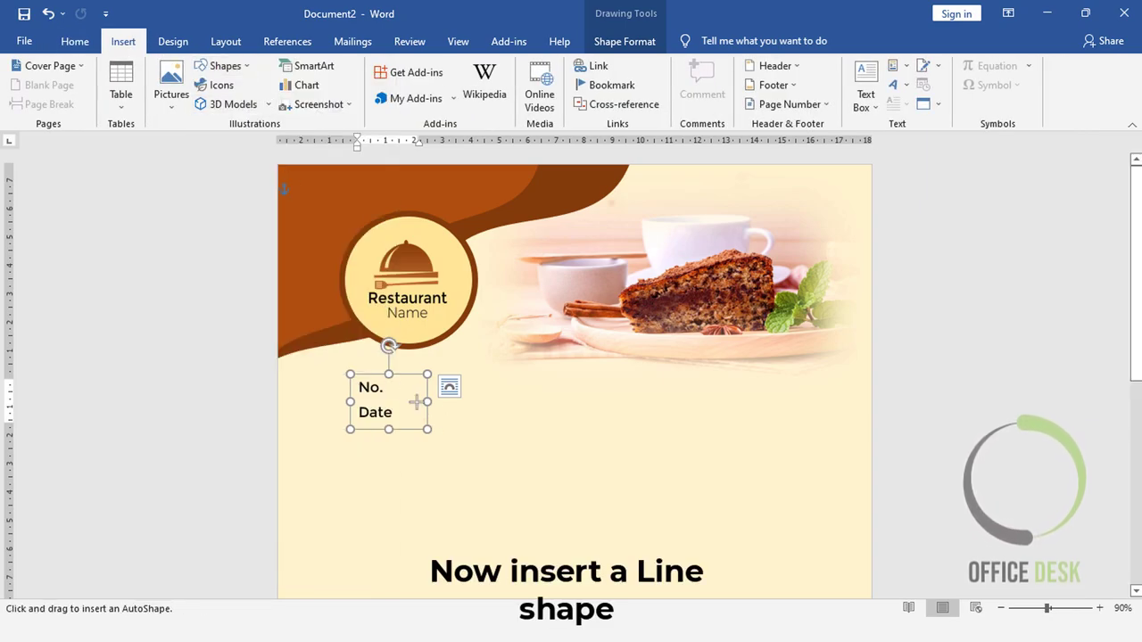
left_click_drag(399, 392, 429, 390)
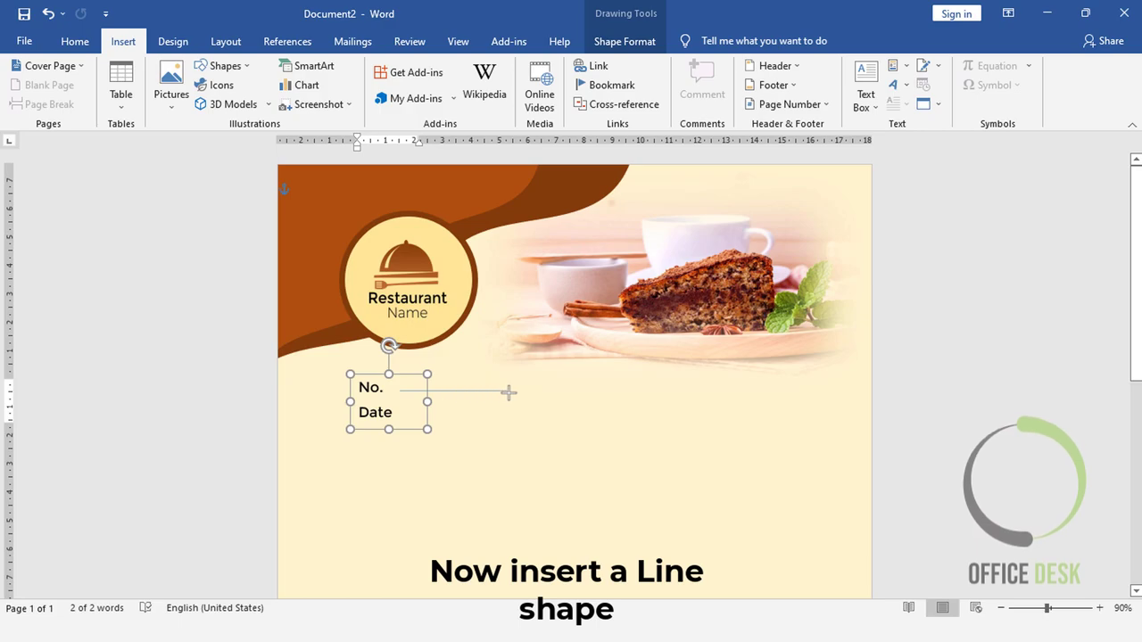
left_click_drag(518, 392, 518, 391)
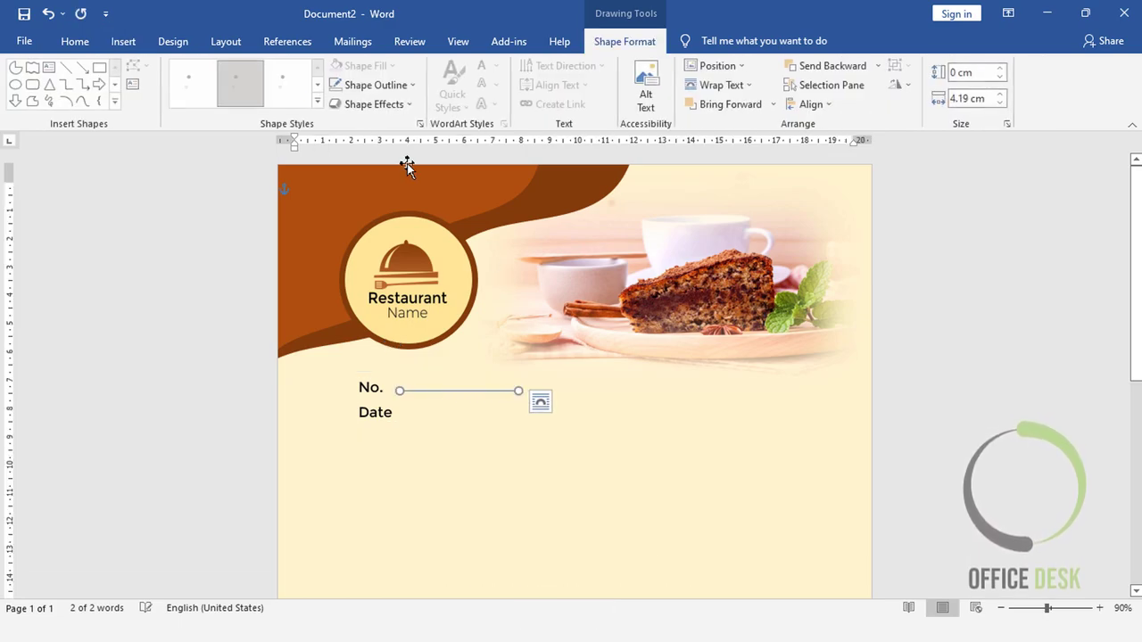
left_click(379, 85)
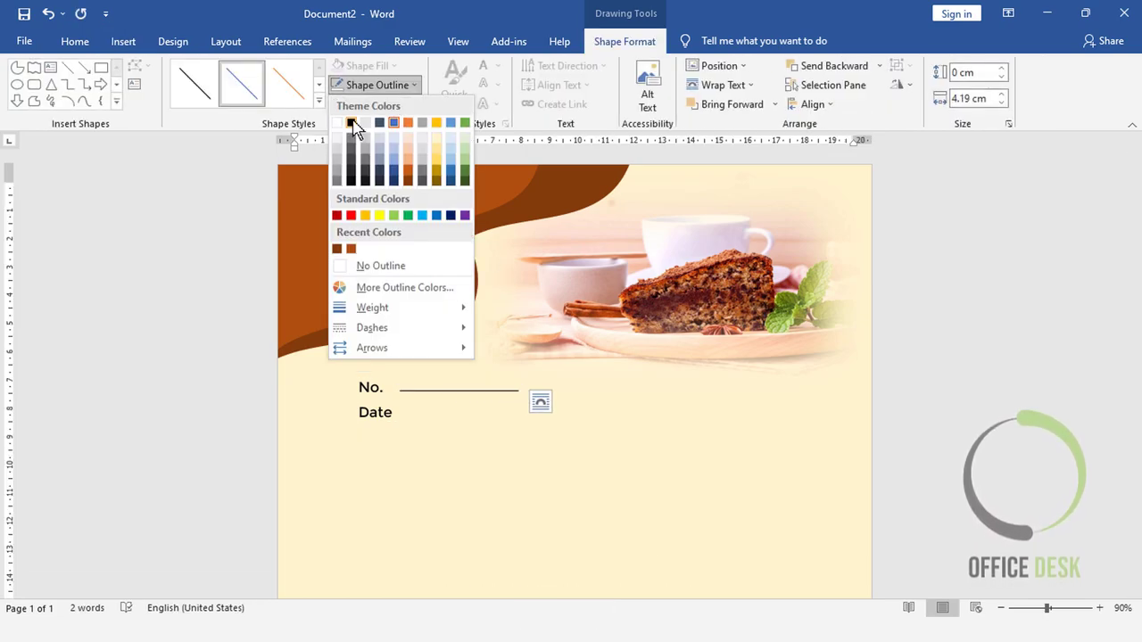
left_click(352, 122)
- Copy that line and position the duplicate beside the Date label
key("ctrl+c")
key("ctrl+v")
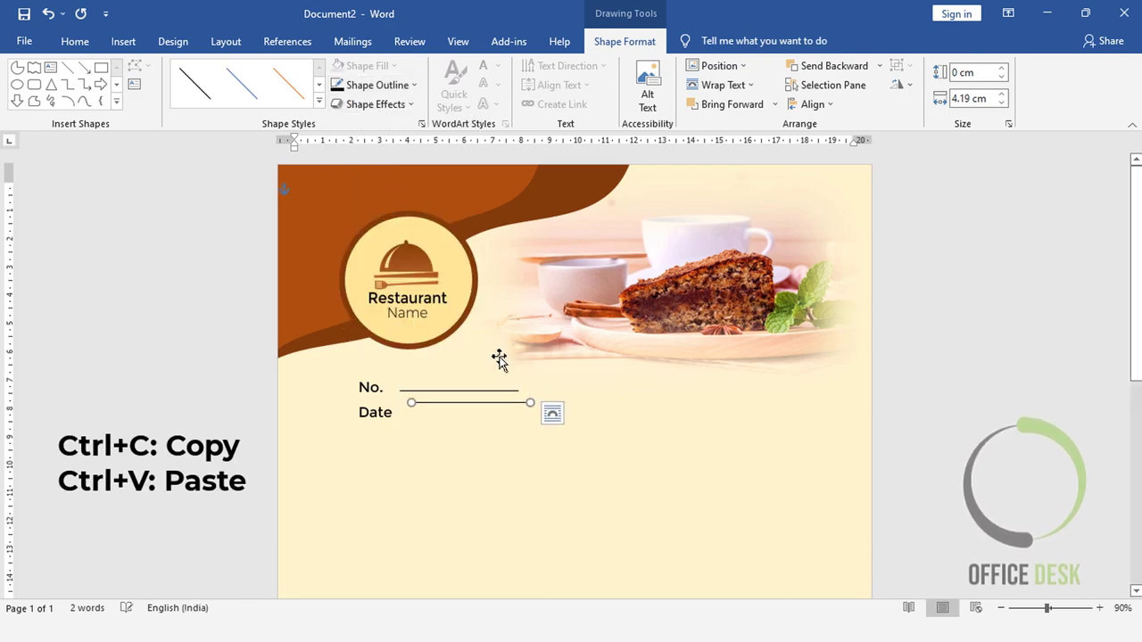
key("Left")
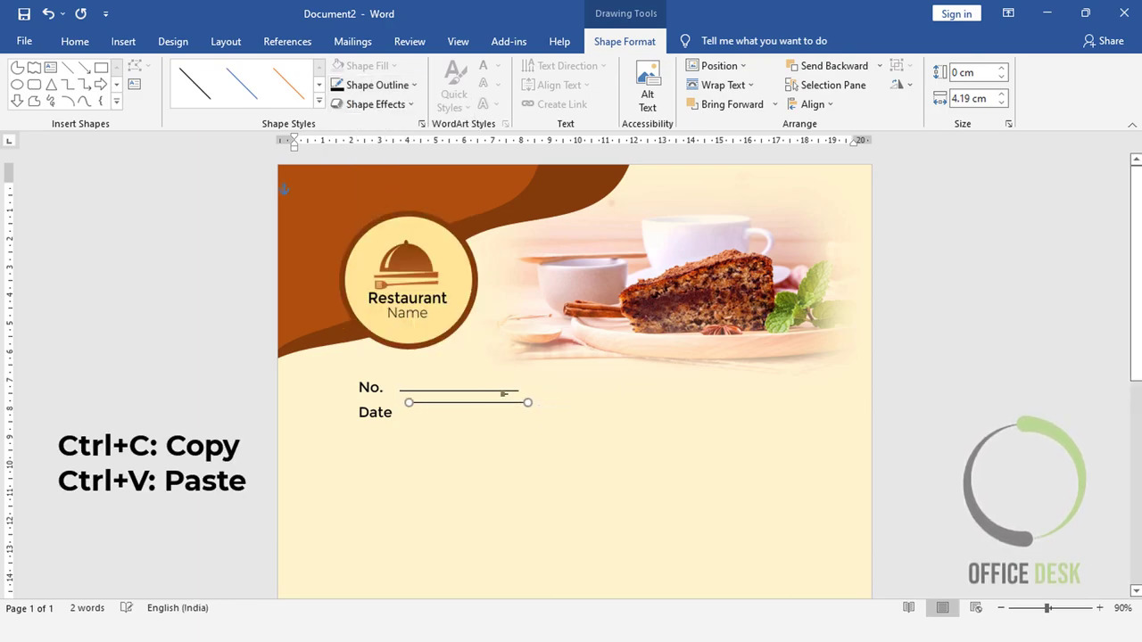
key("Right")
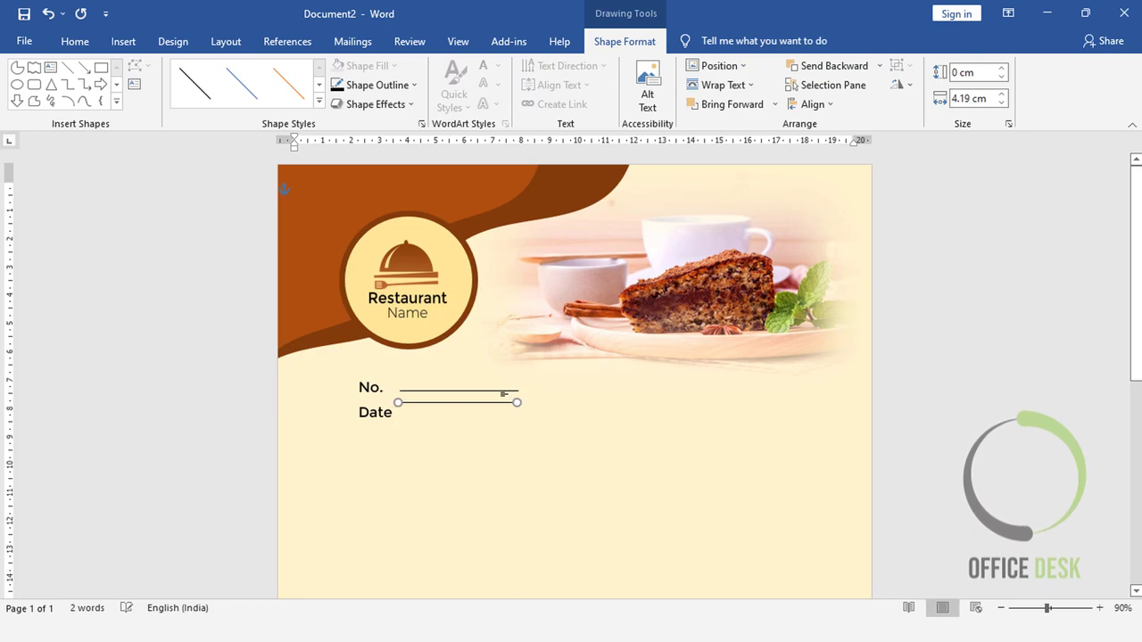
key("Down")
key("Down")
key("Down")
key("Down")
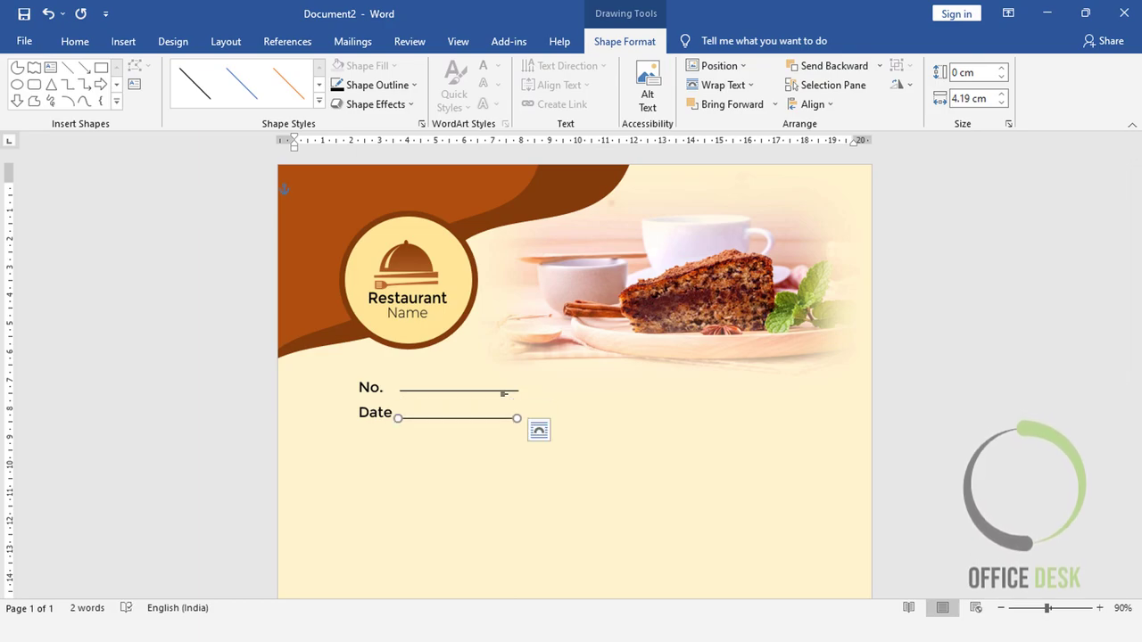
left_click(504, 393)
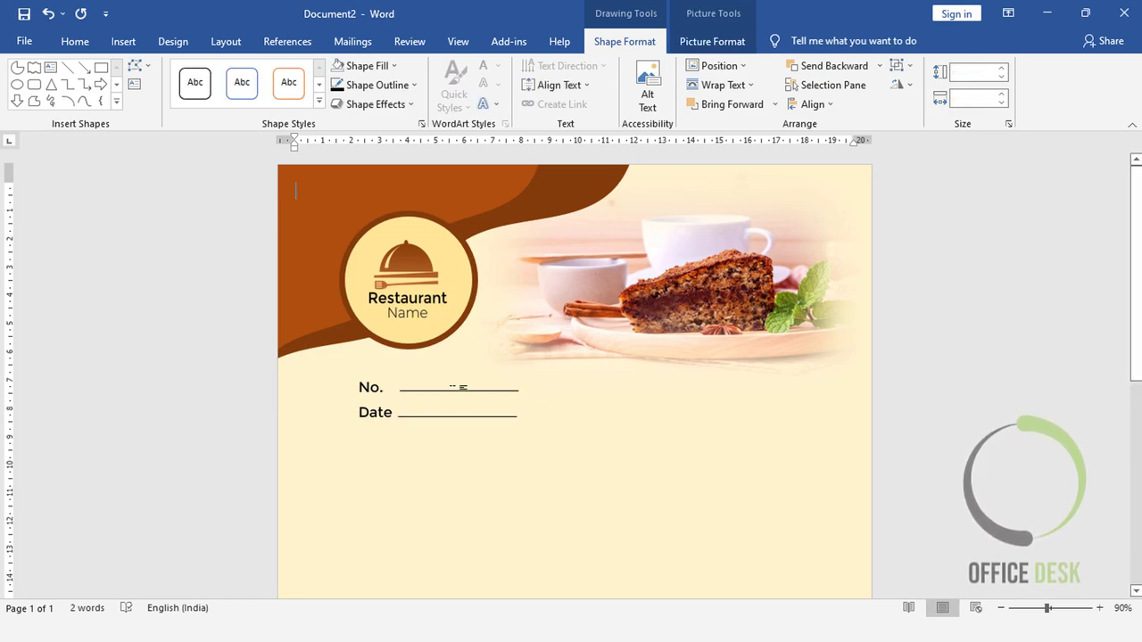
- Align the No. and Date fill-in lines to the left
left_click(448, 390, "ctrl")
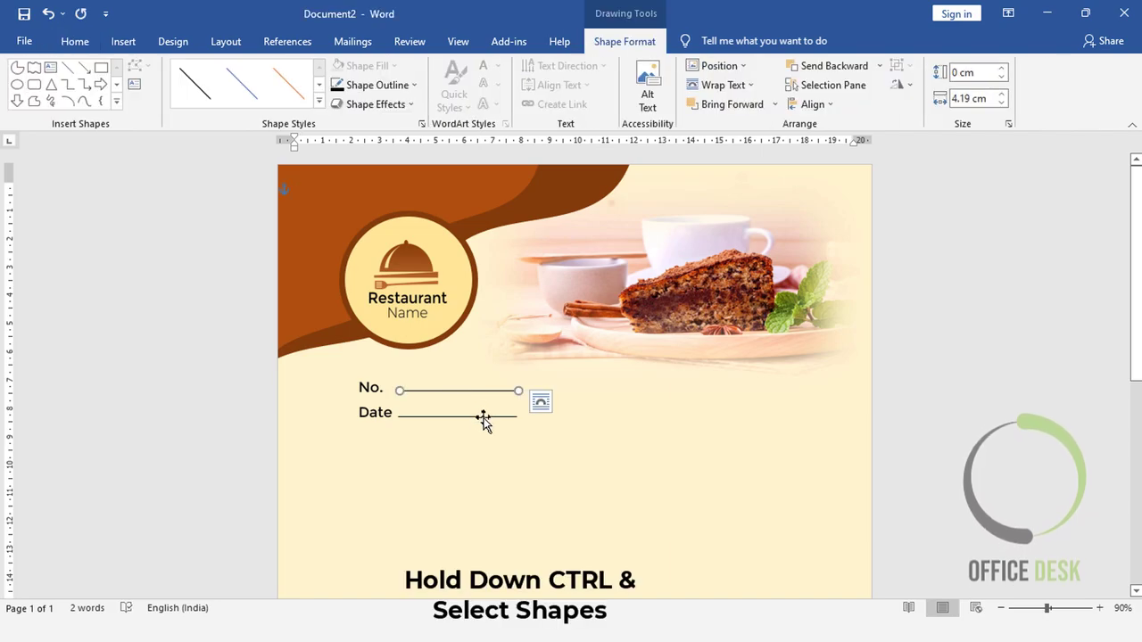
left_click(486, 415, "ctrl")
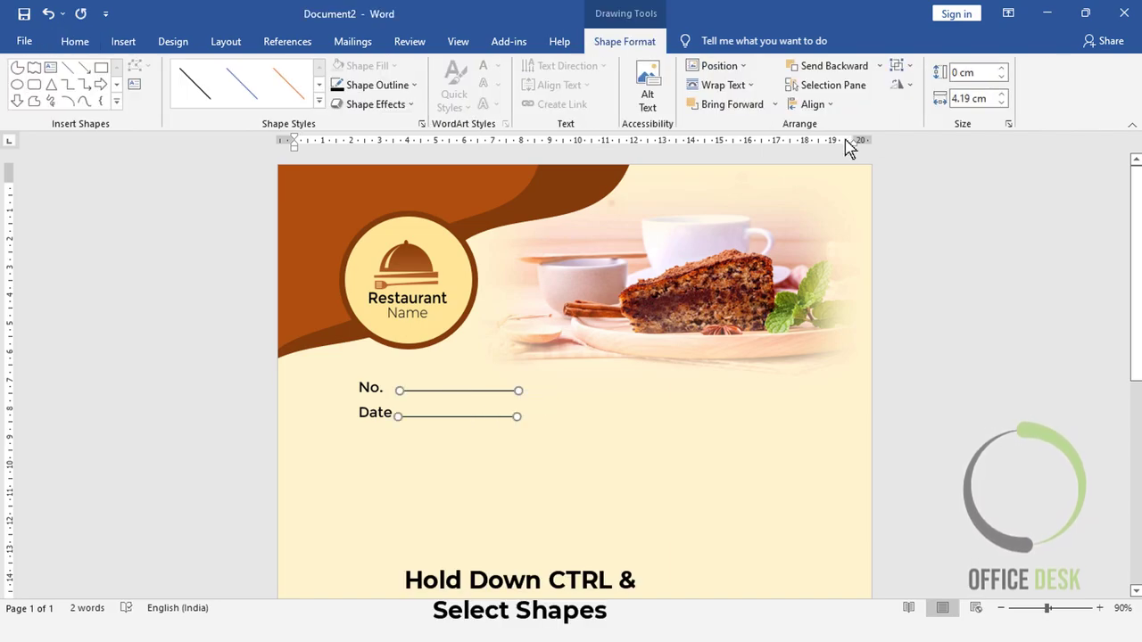
left_click(810, 104)
left_click(813, 131)
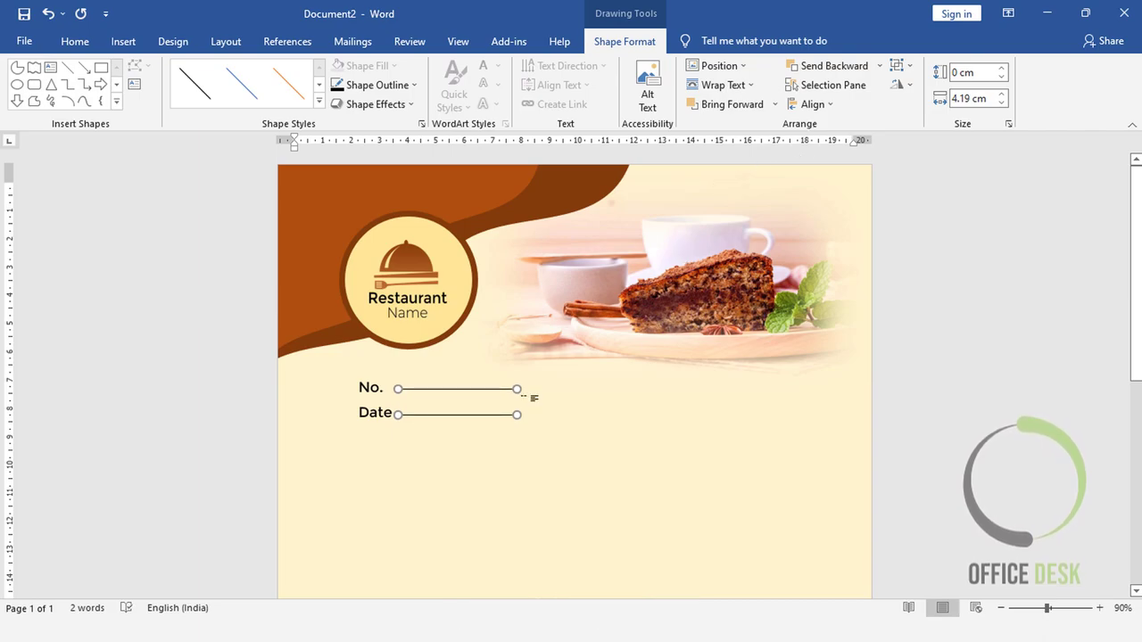
left_click(924, 408)
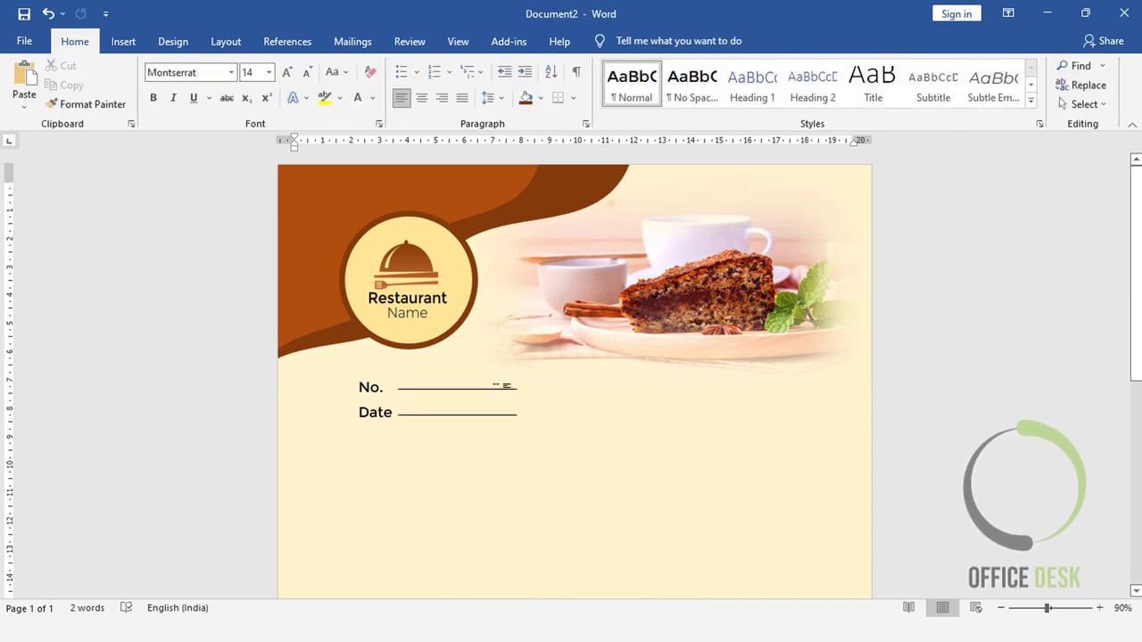
- Nudge the No. line slightly down
left_click(456, 386)
left_click_drag(450, 387, 451, 391)
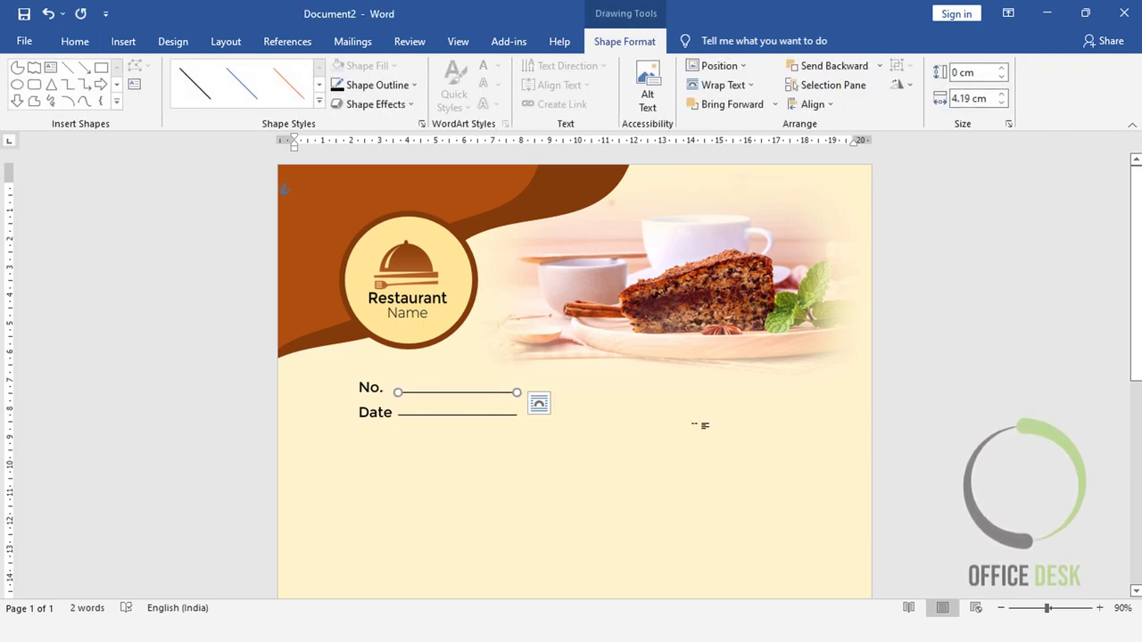
left_click(919, 422)
- Shift the No./Date label box slightly left and group it with both fill-in lines
left_click(372, 386)
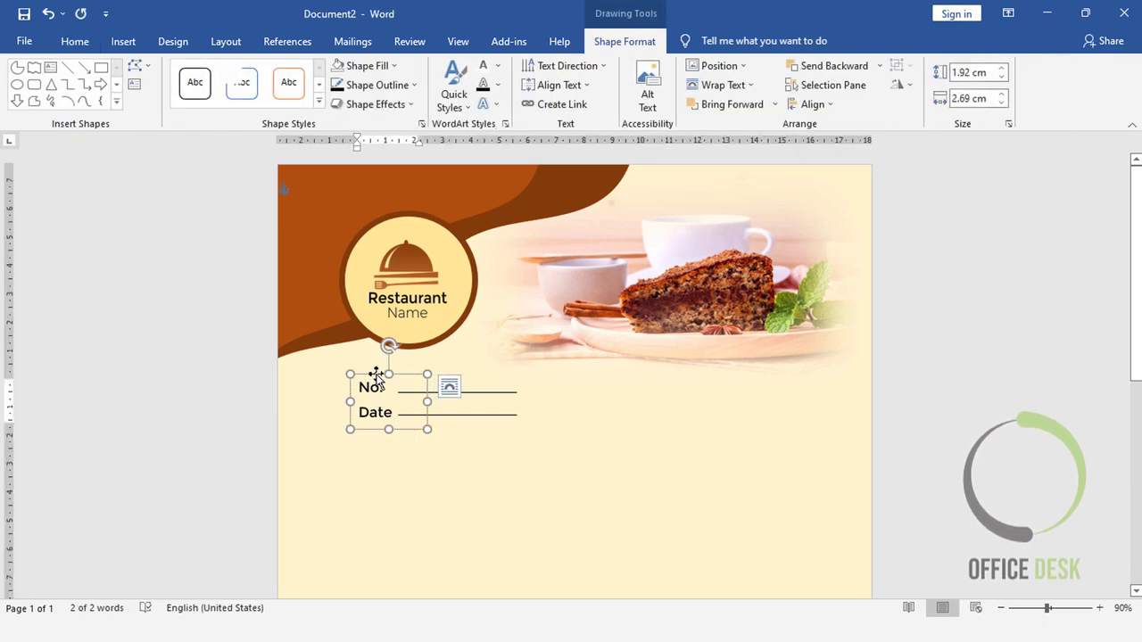
left_click_drag(376, 377, 375, 377)
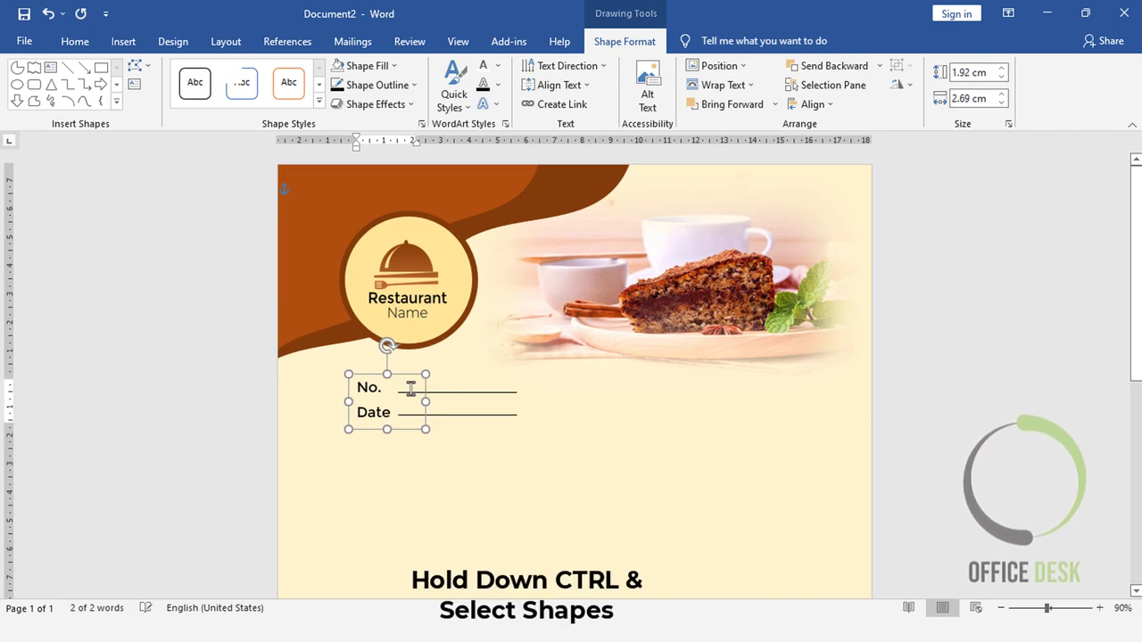
left_click(500, 392, "ctrl")
left_click(496, 415, "ctrl")
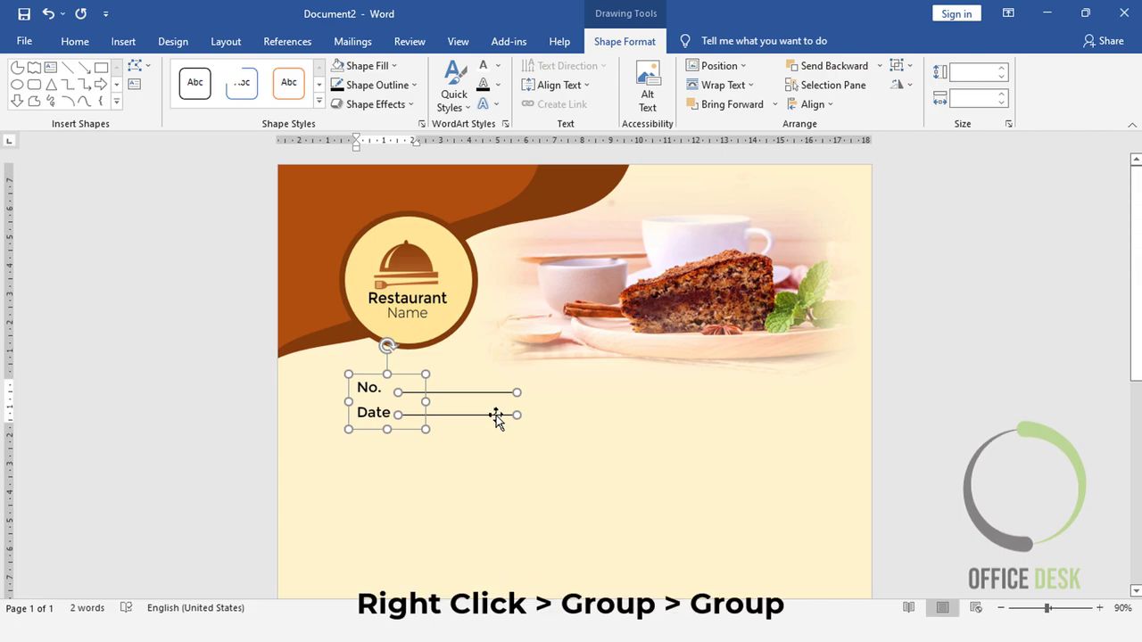
right_click(497, 415)
mouse_move(539, 238)
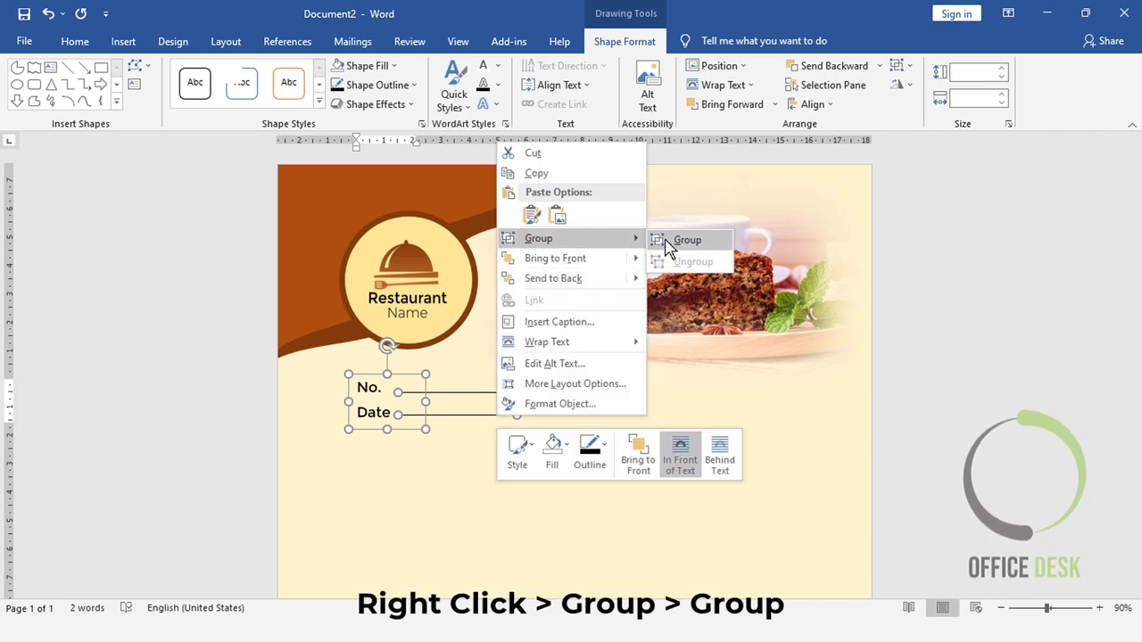
left_click(677, 238)
left_click(986, 420)
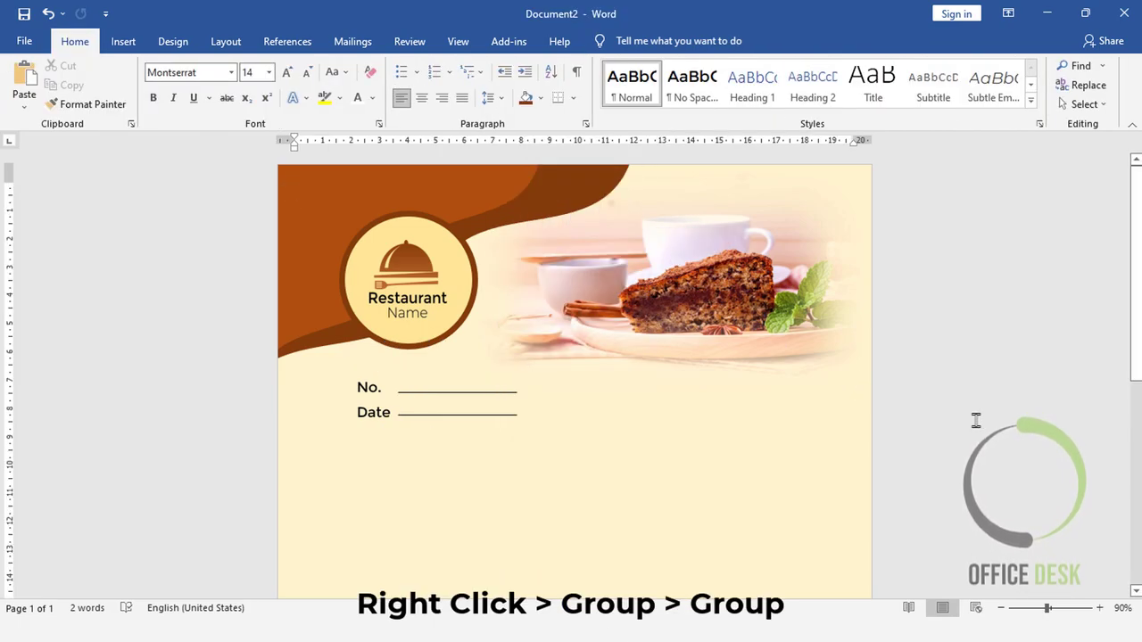
- Nudge the No./Date group slightly left and down
left_click(380, 388)
left_click(450, 369)
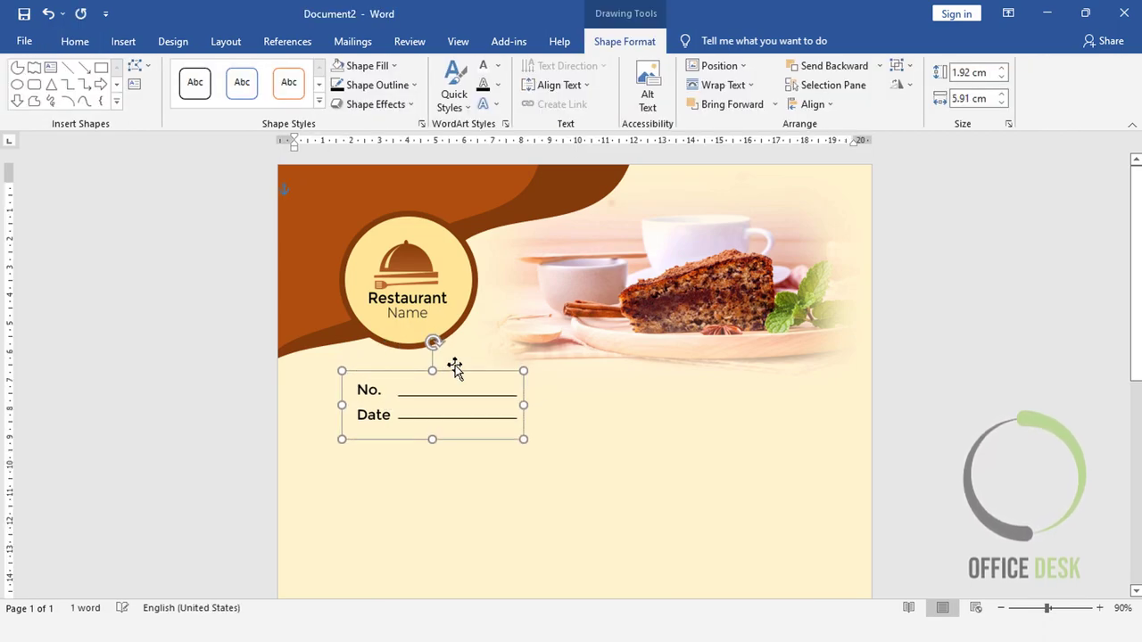
key("Left")
key("Left")
key("Left")
key("Down")
key("Down")
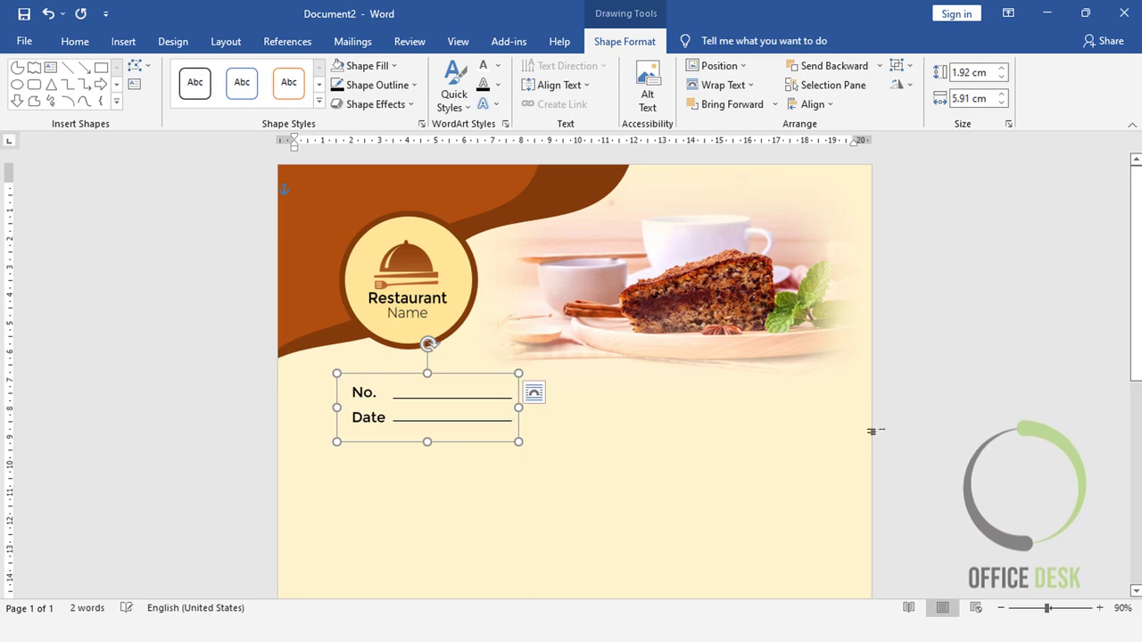
left_click(920, 458)
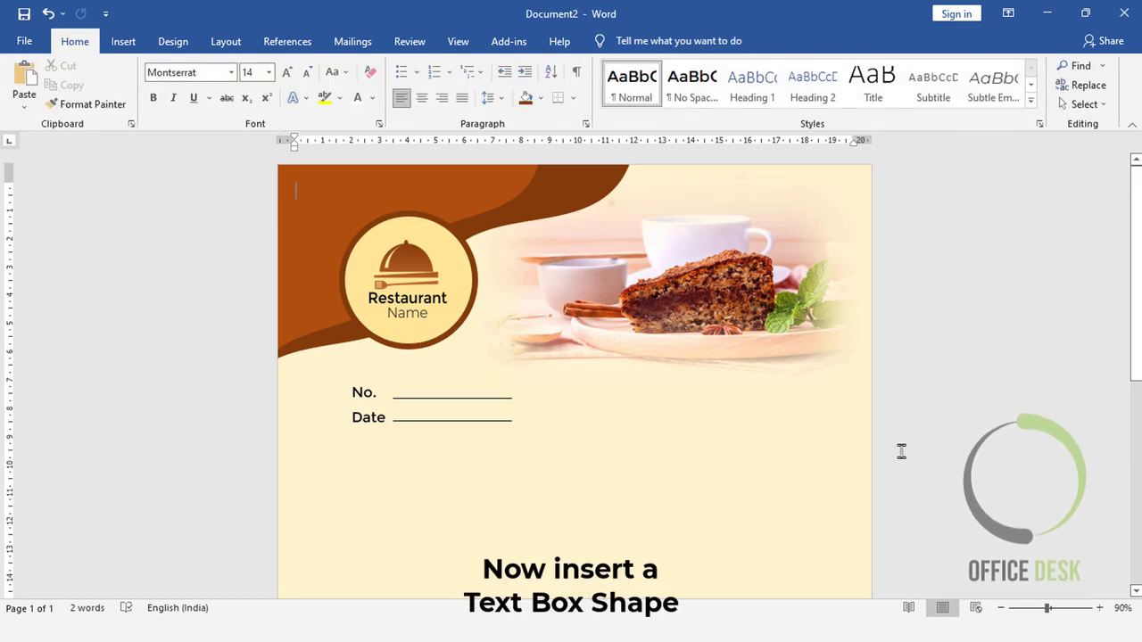
- Draw a text box right of the No./Date lines and type 'invoice' in it
left_click(123, 41)
left_click(225, 70)
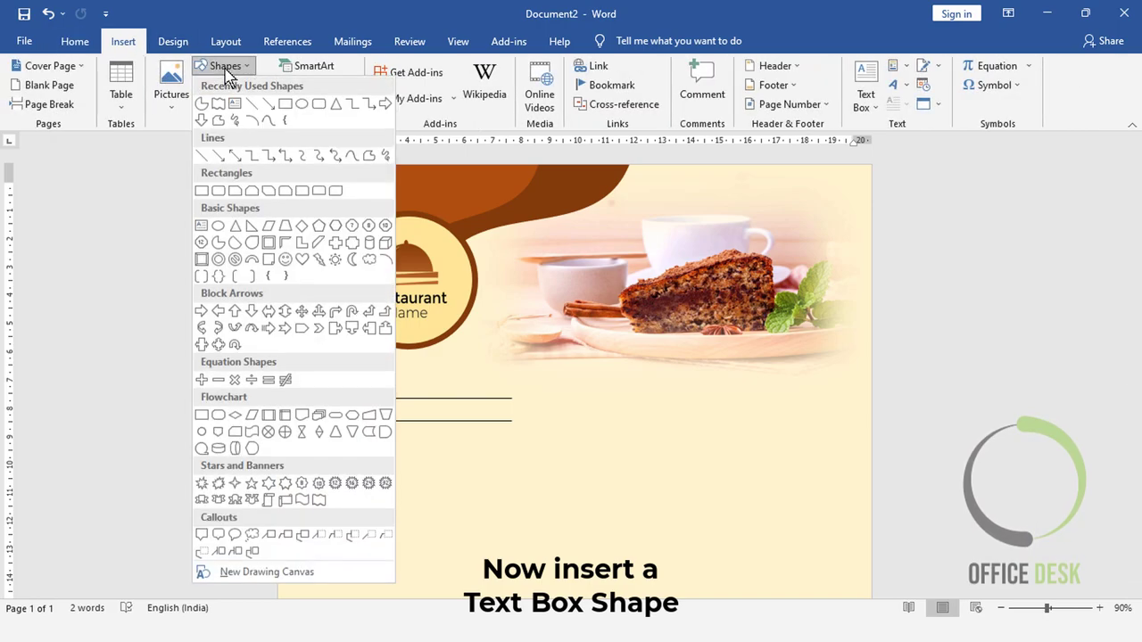
left_click(201, 227)
left_click_drag(649, 385, 830, 426)
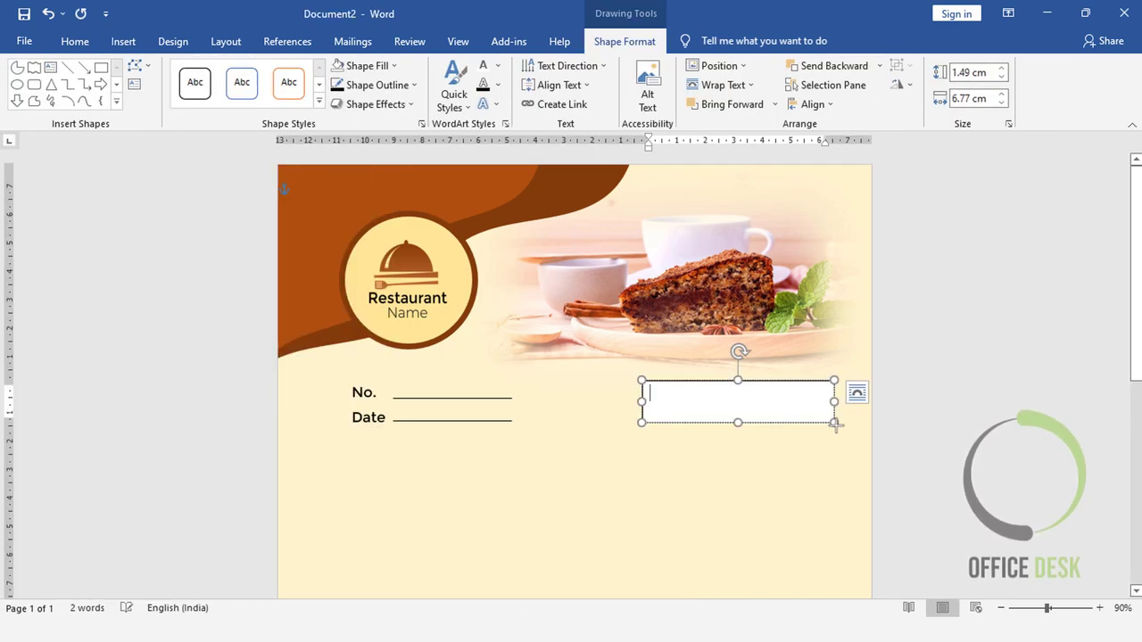
type("invoice")
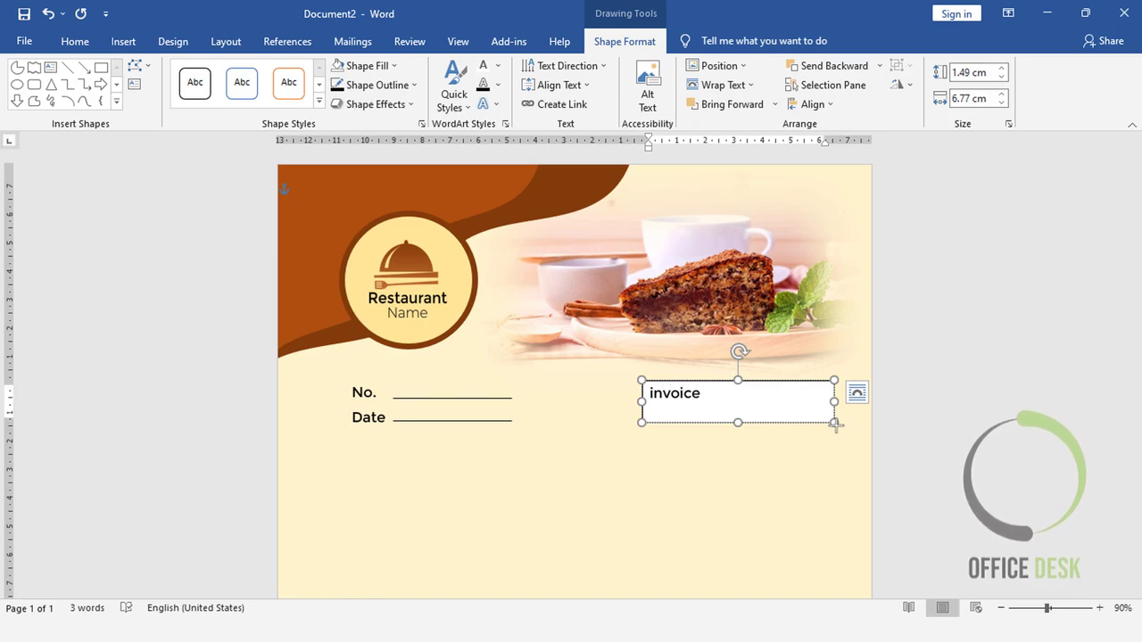
- Format the heading as 28 pt uppercase Montserrat Black, centred
key("ctrl+a")
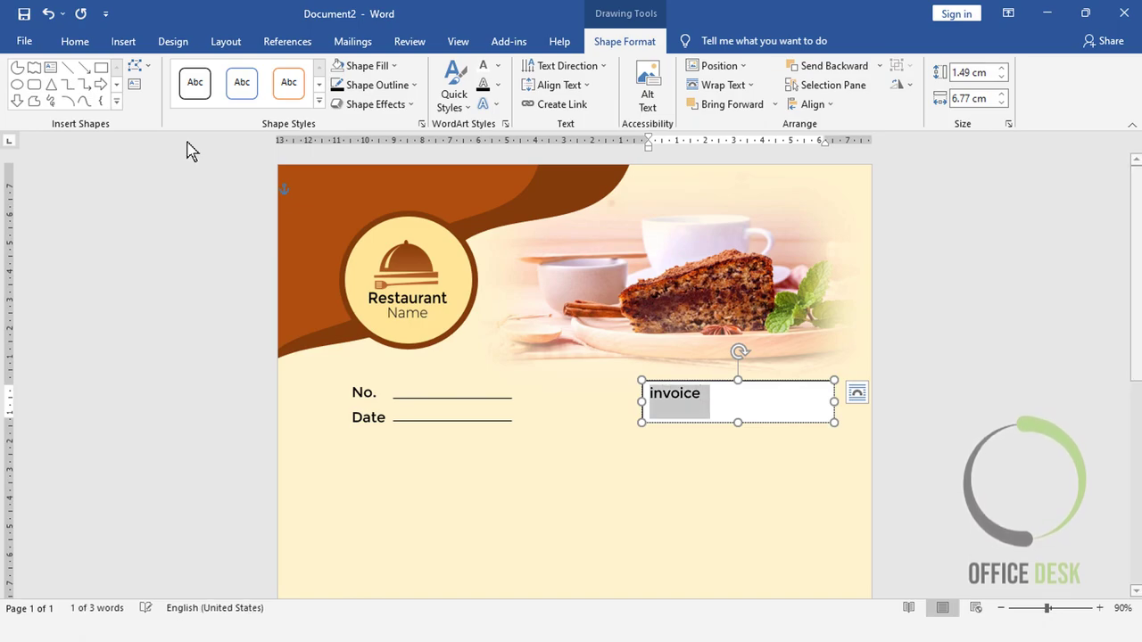
left_click(78, 41)
left_click(268, 73)
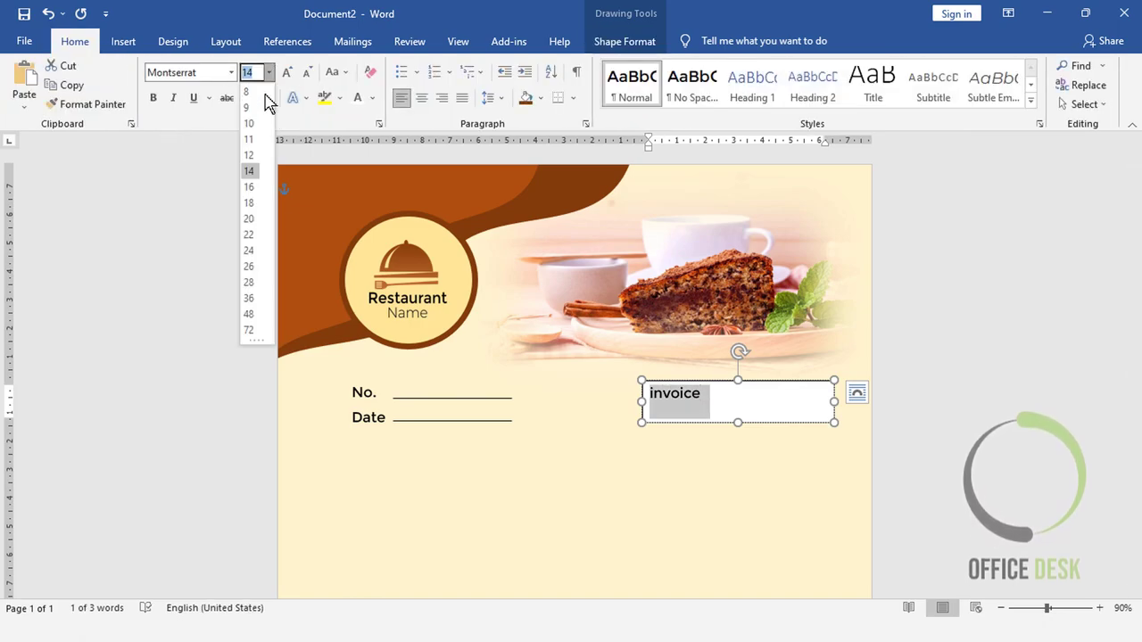
left_click(258, 284)
left_click(332, 71)
left_click(354, 137)
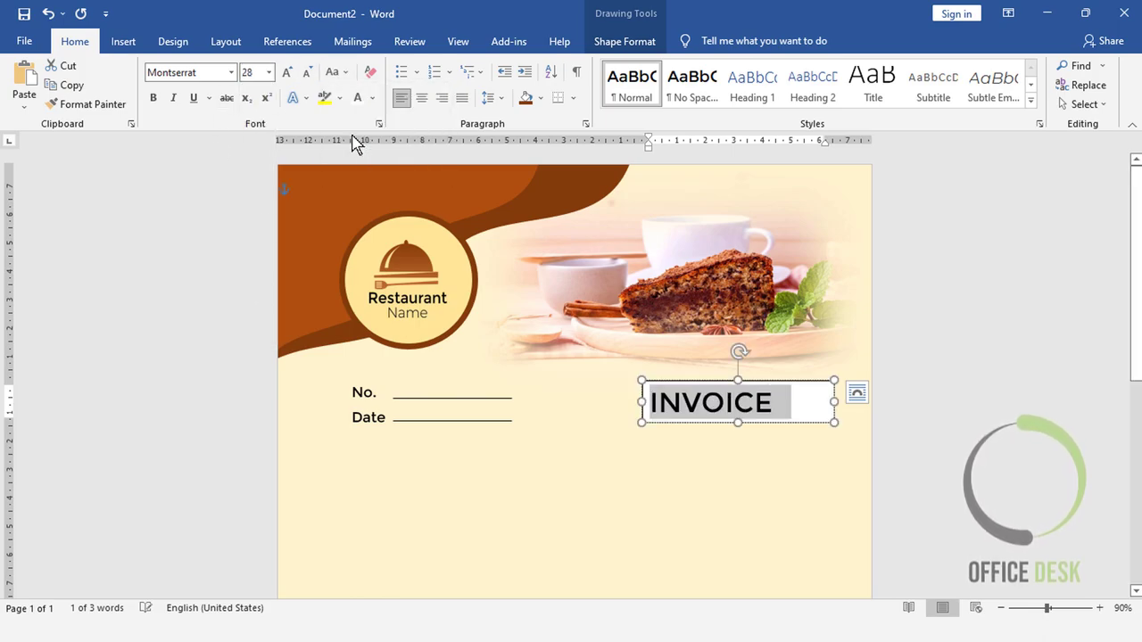
left_click(231, 73)
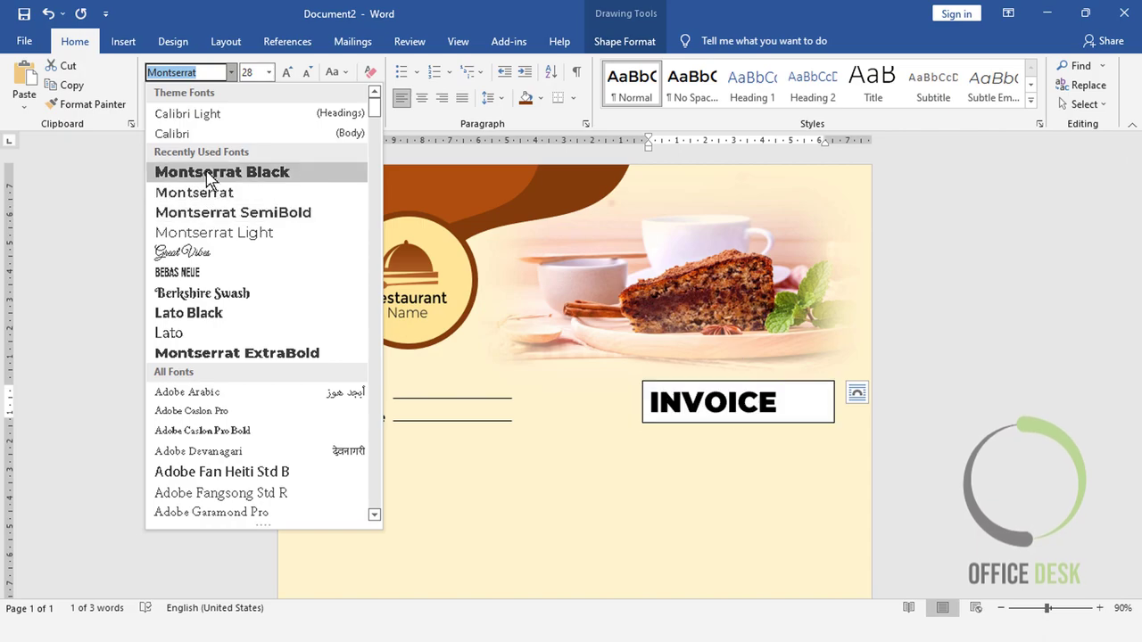
left_click(206, 172)
left_click(421, 98)
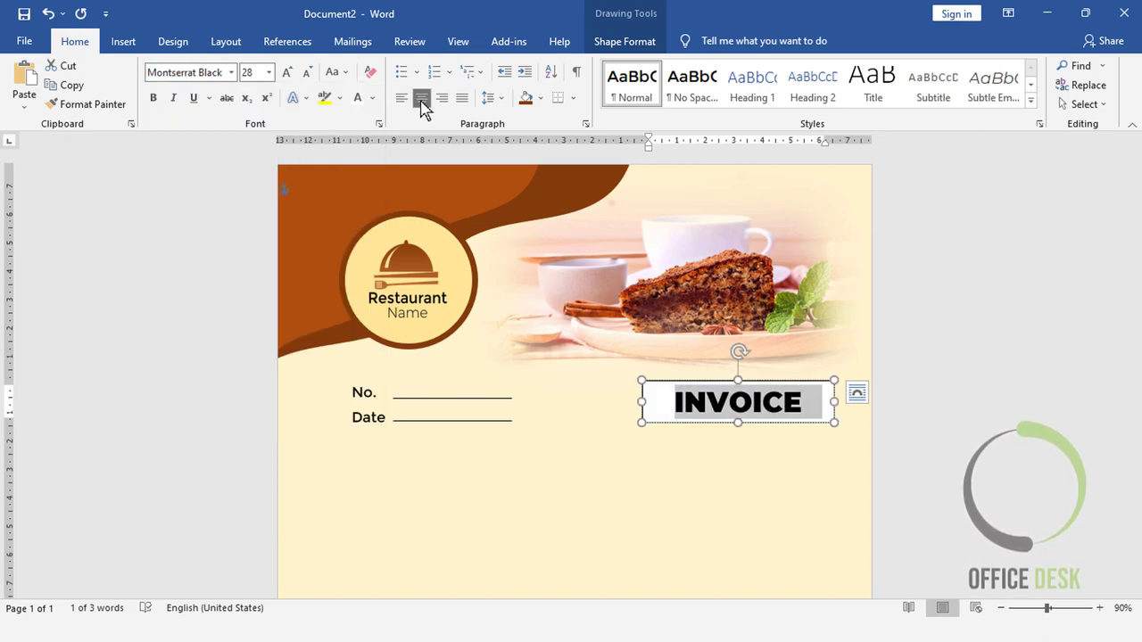
- Remove the INVOICE box's fill and outline and colour its text brown
left_click(645, 42)
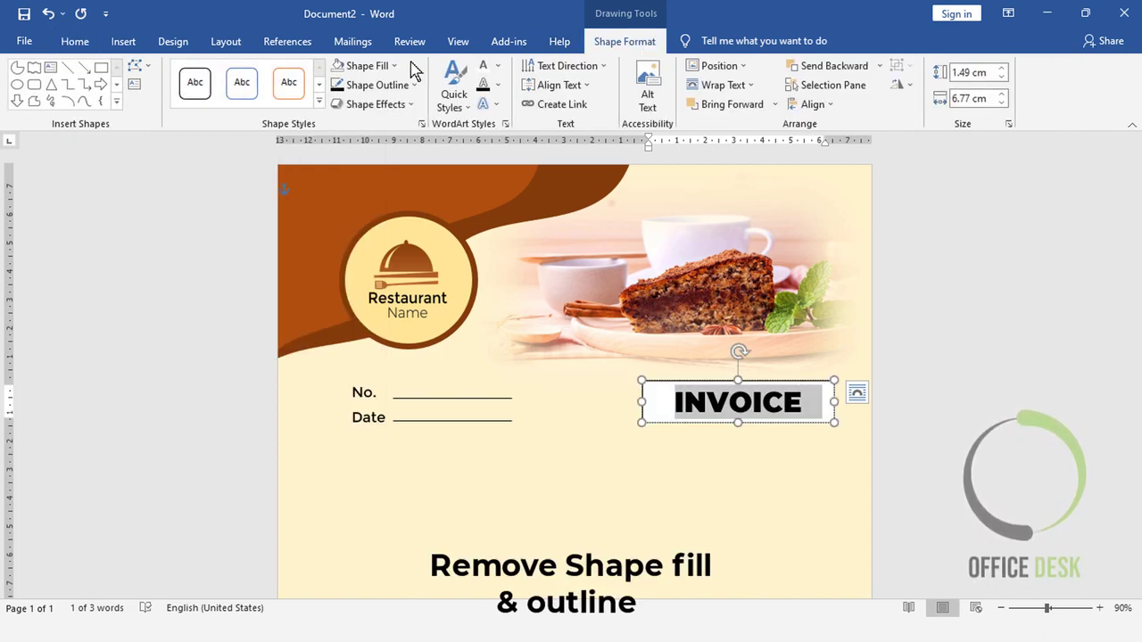
left_click(392, 66)
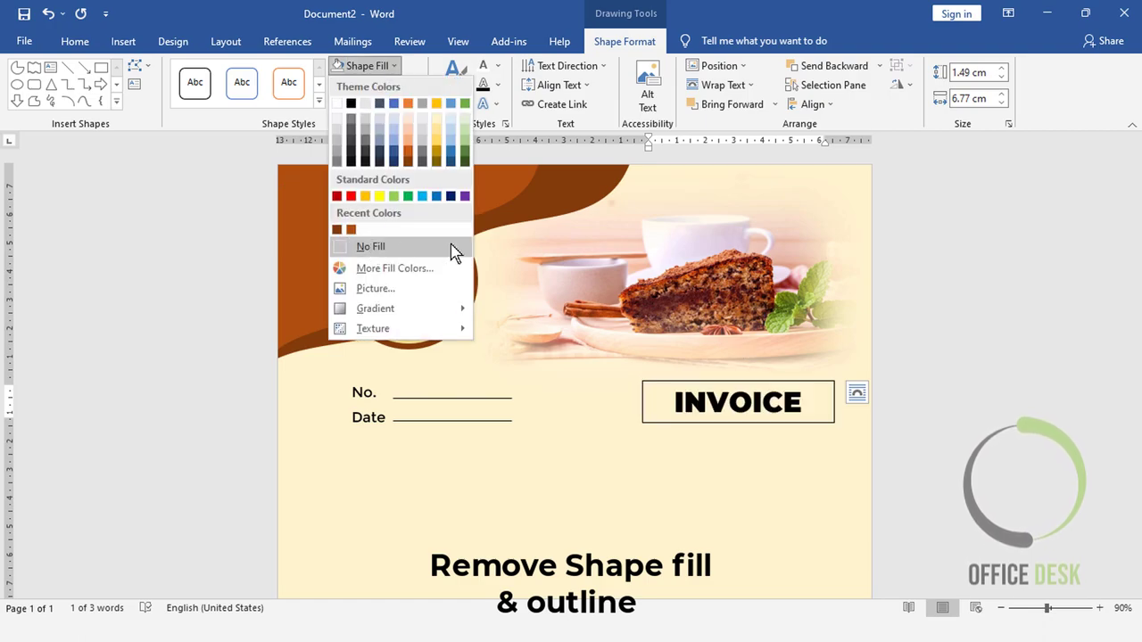
left_click(451, 246)
left_click(396, 84)
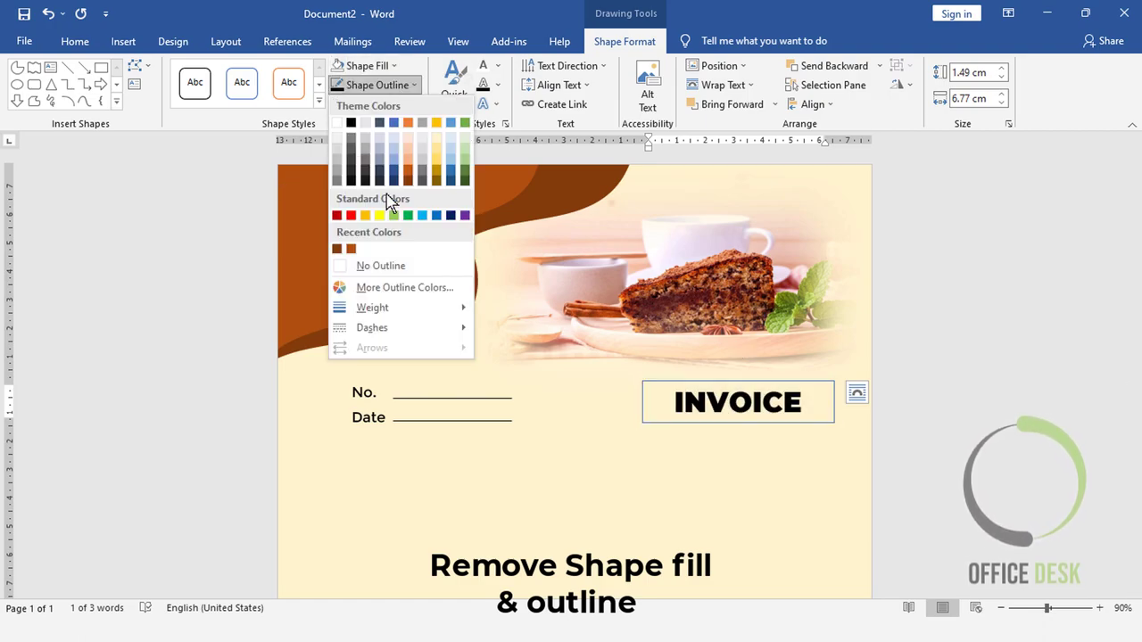
left_click(425, 266)
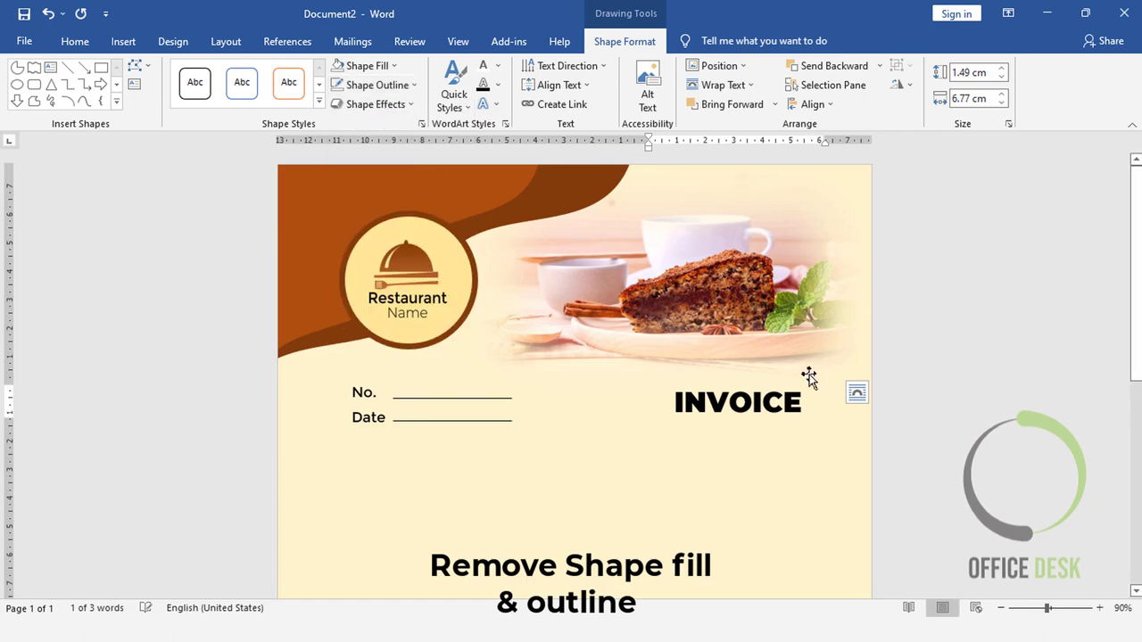
left_click(498, 65)
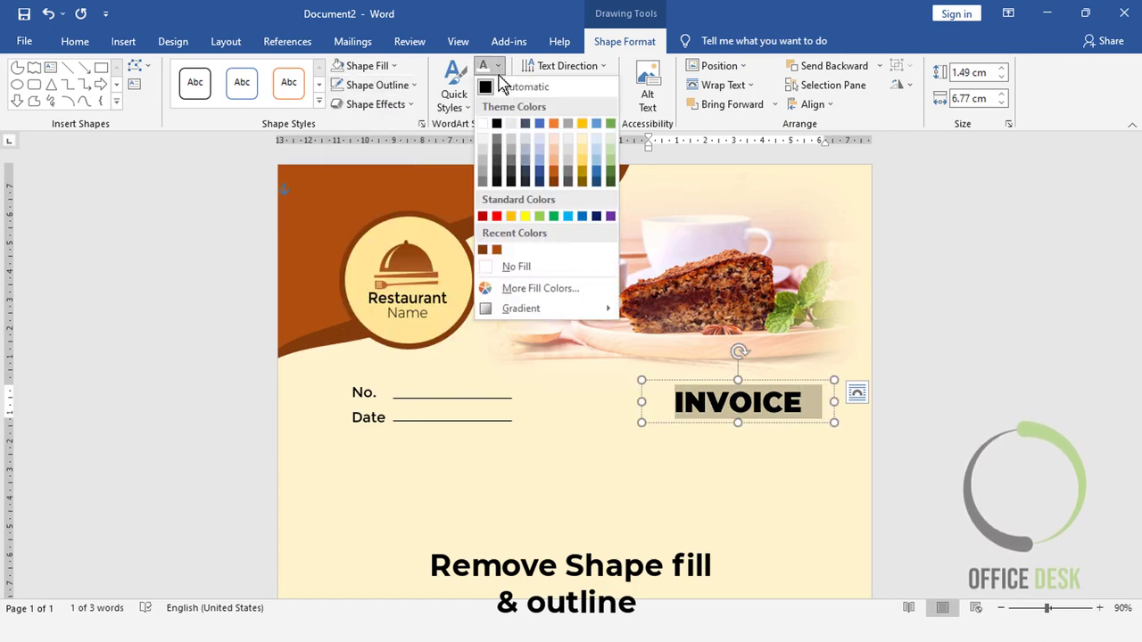
left_click(497, 250)
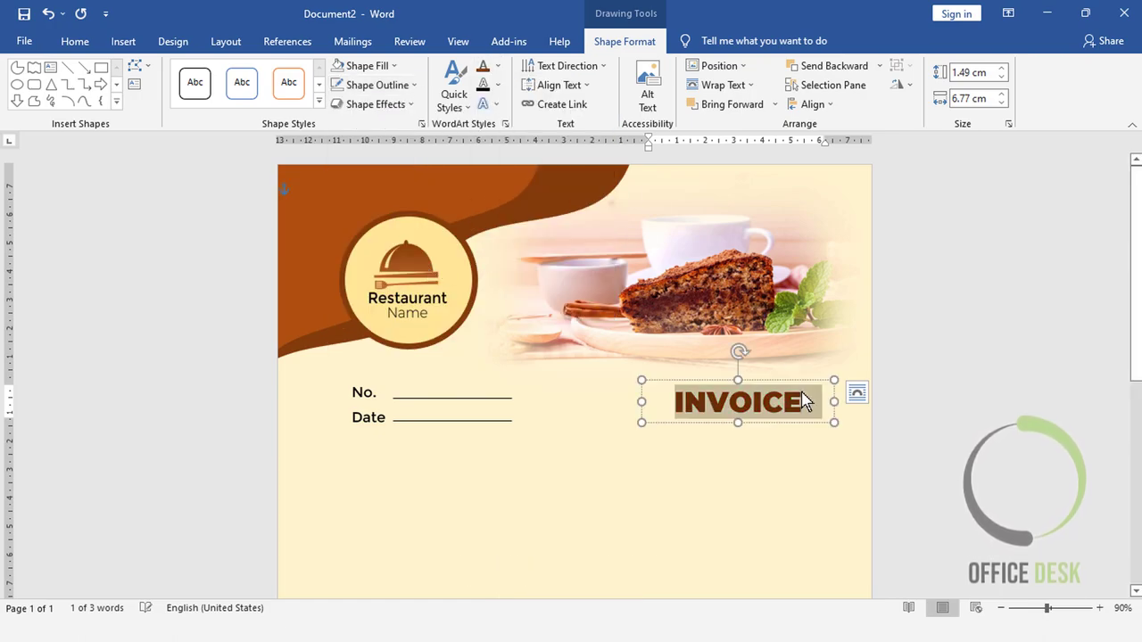
left_click_drag(782, 382, 786, 384)
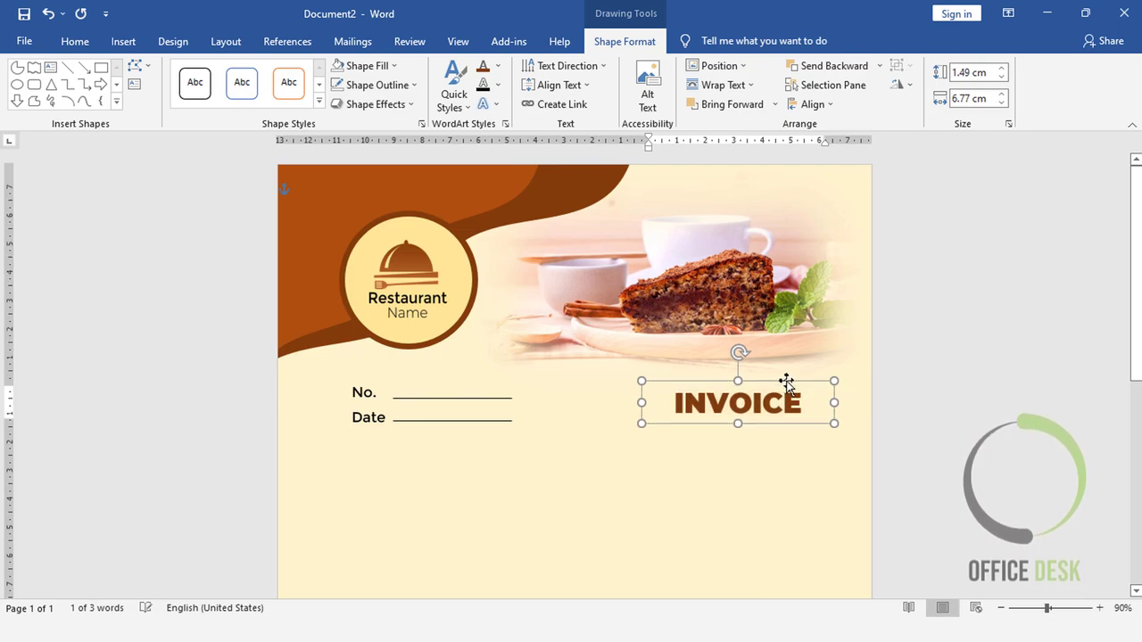
left_click(966, 418)
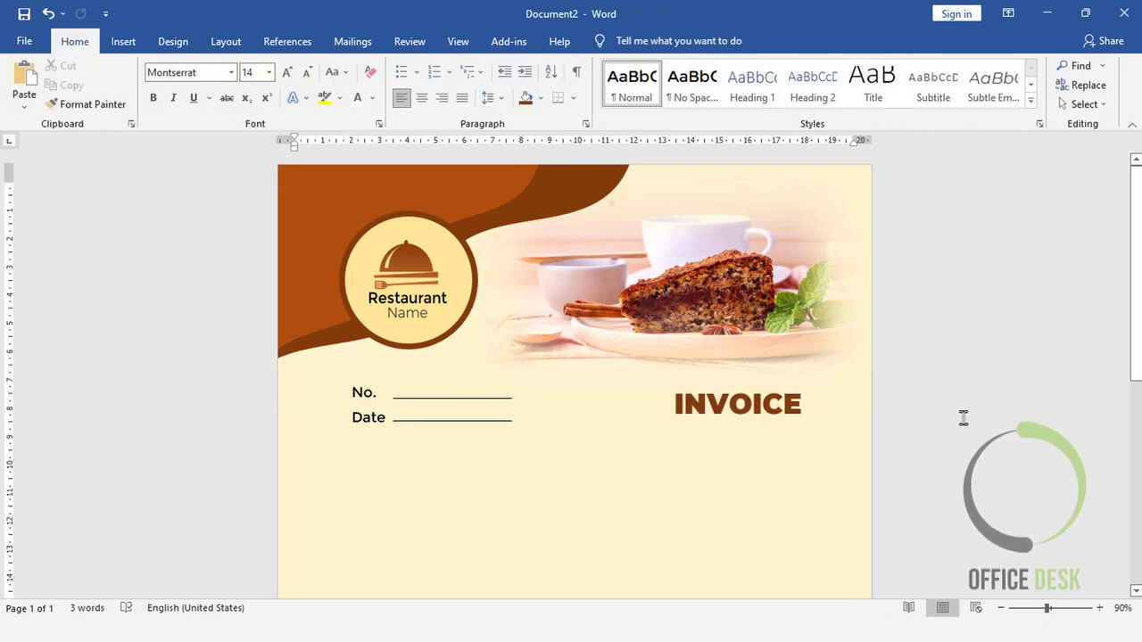
left_click(785, 403)
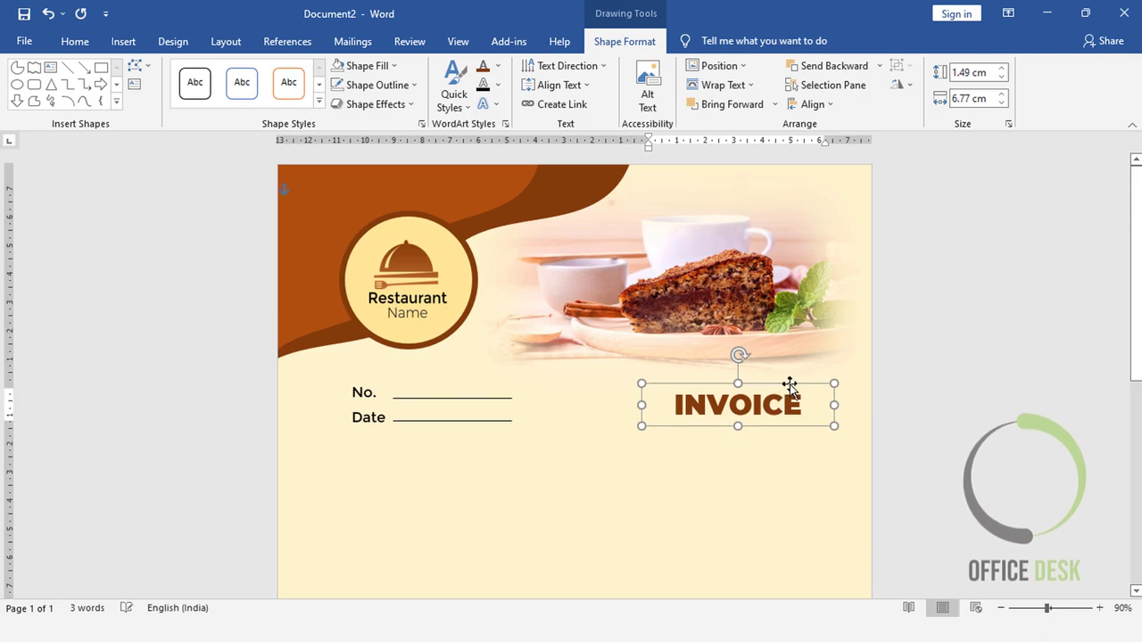
left_click(953, 411)
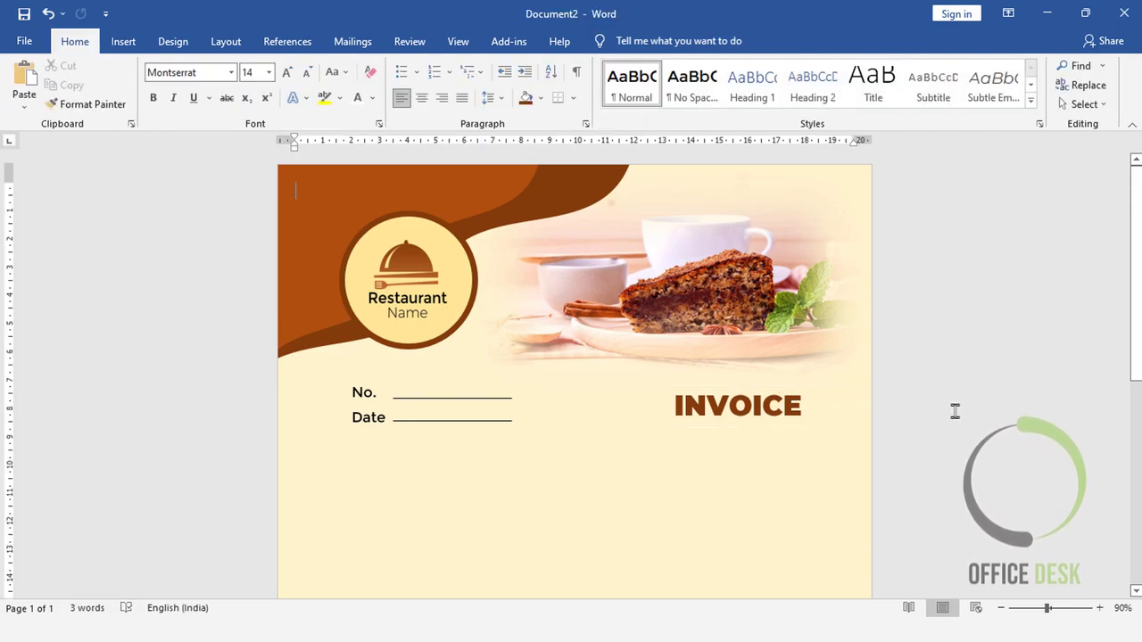
scroll(954, 411, "down", 3)
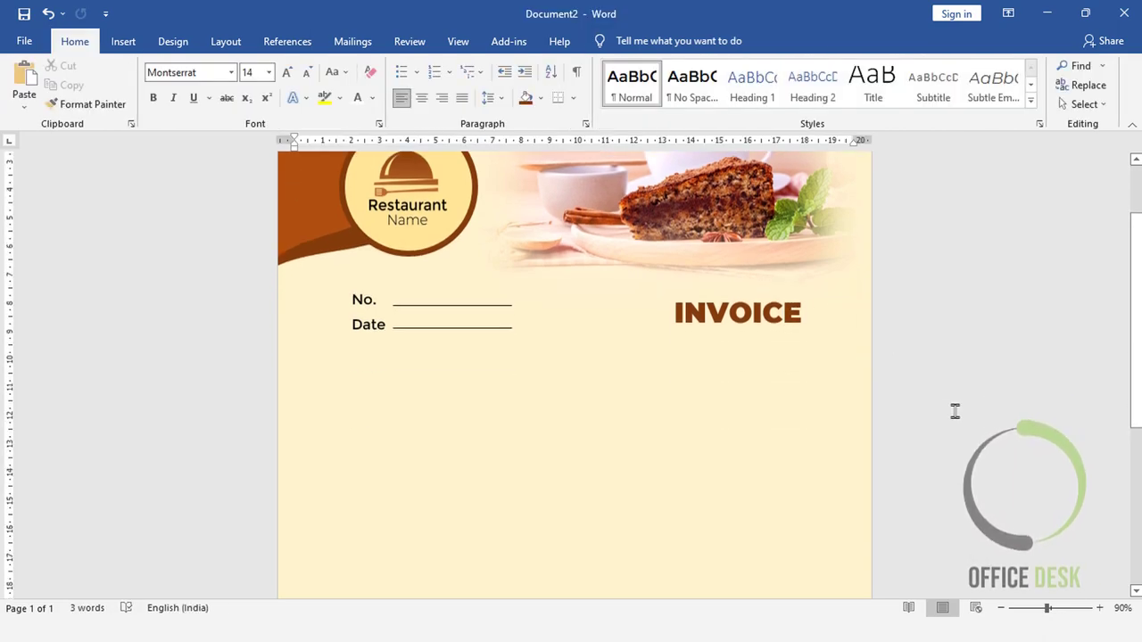
left_click(782, 298)
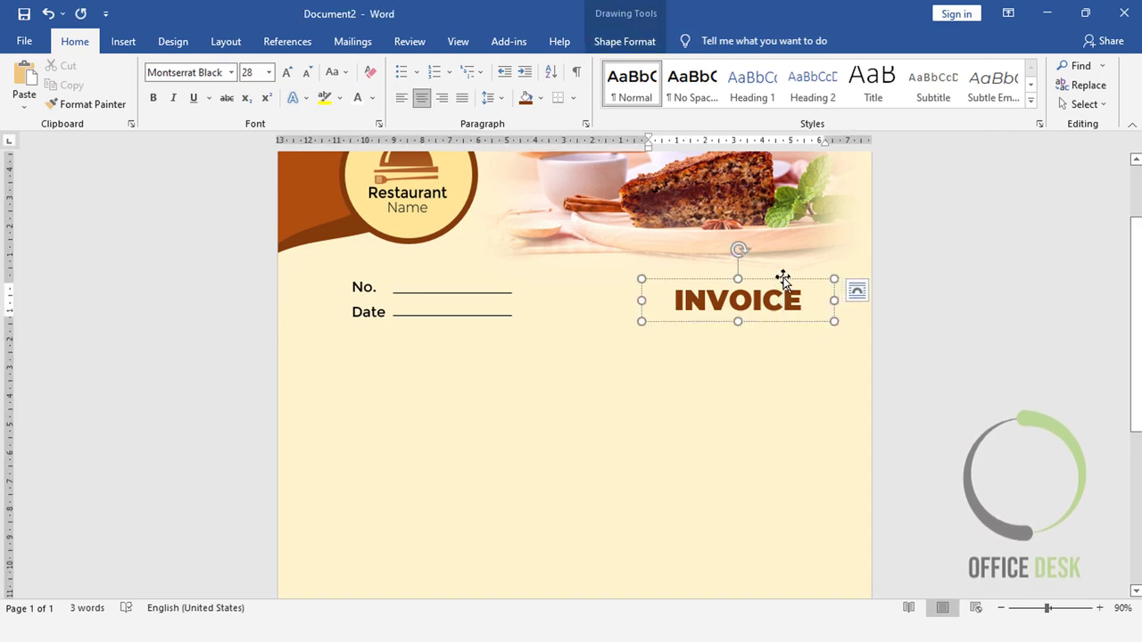
left_click(782, 278)
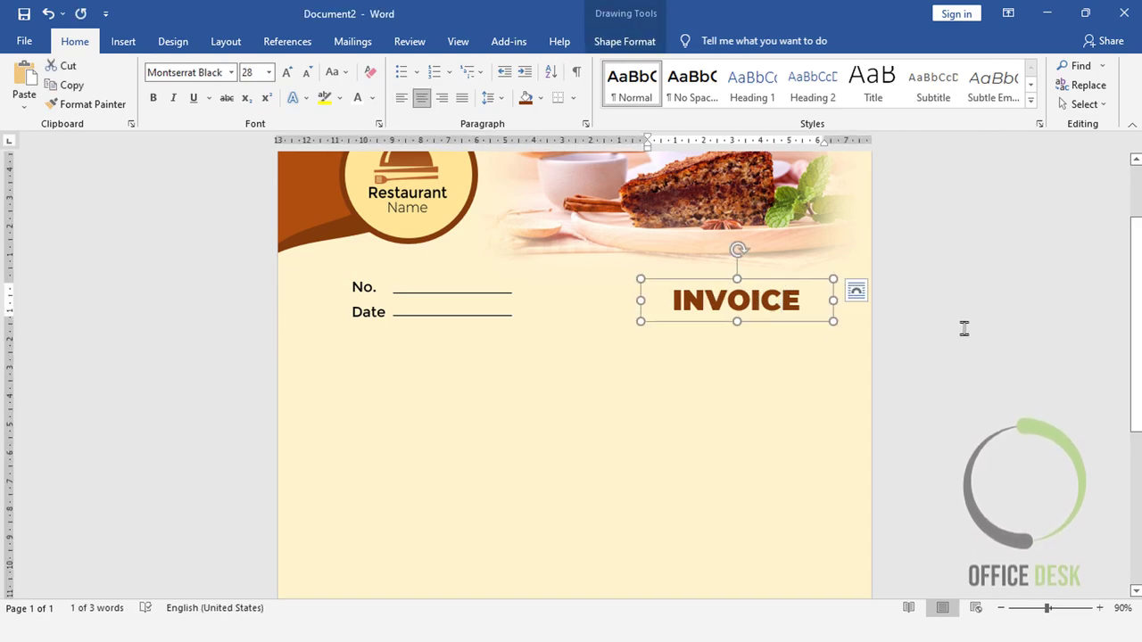
left_click(1020, 339)
scroll(938, 357, "up", 1)
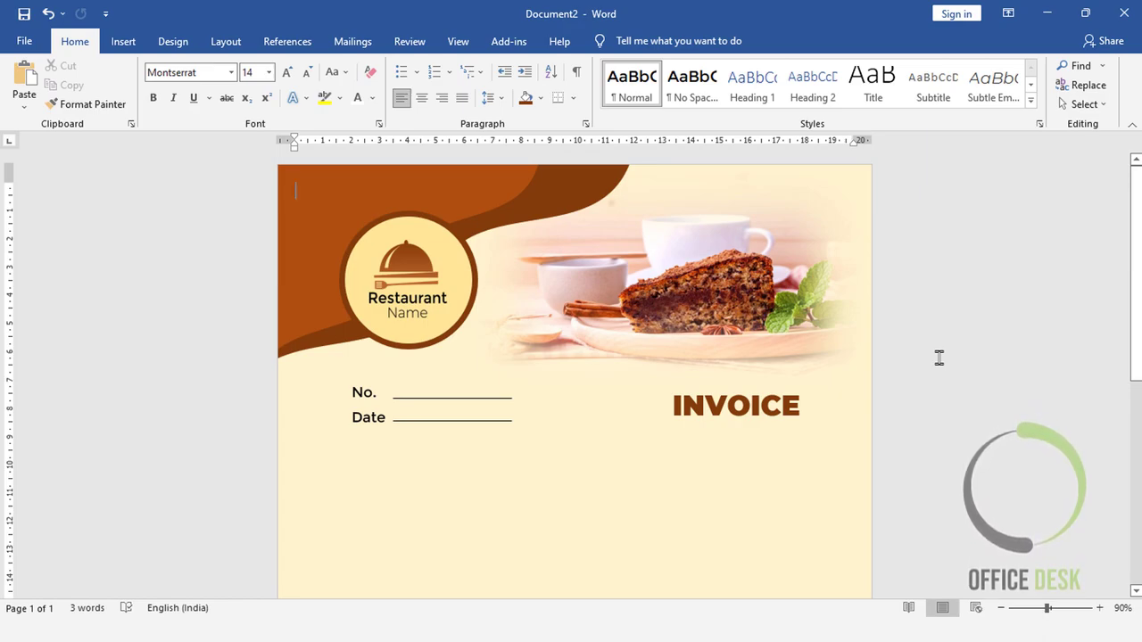
scroll(905, 360, "down", 5)
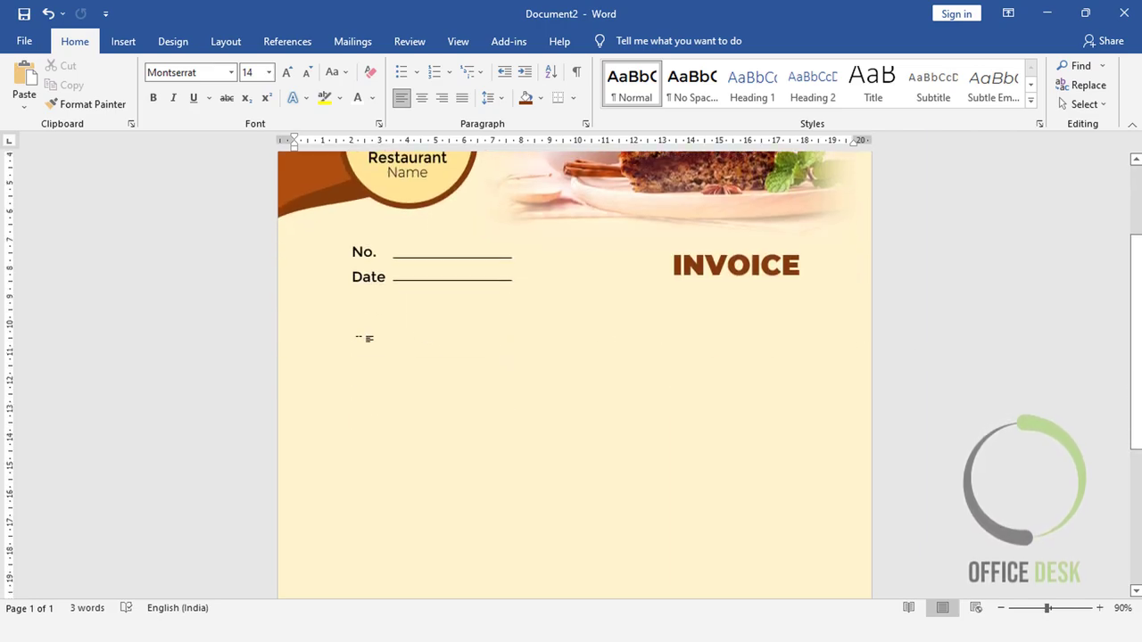
scroll(575, 375, "down", 1)
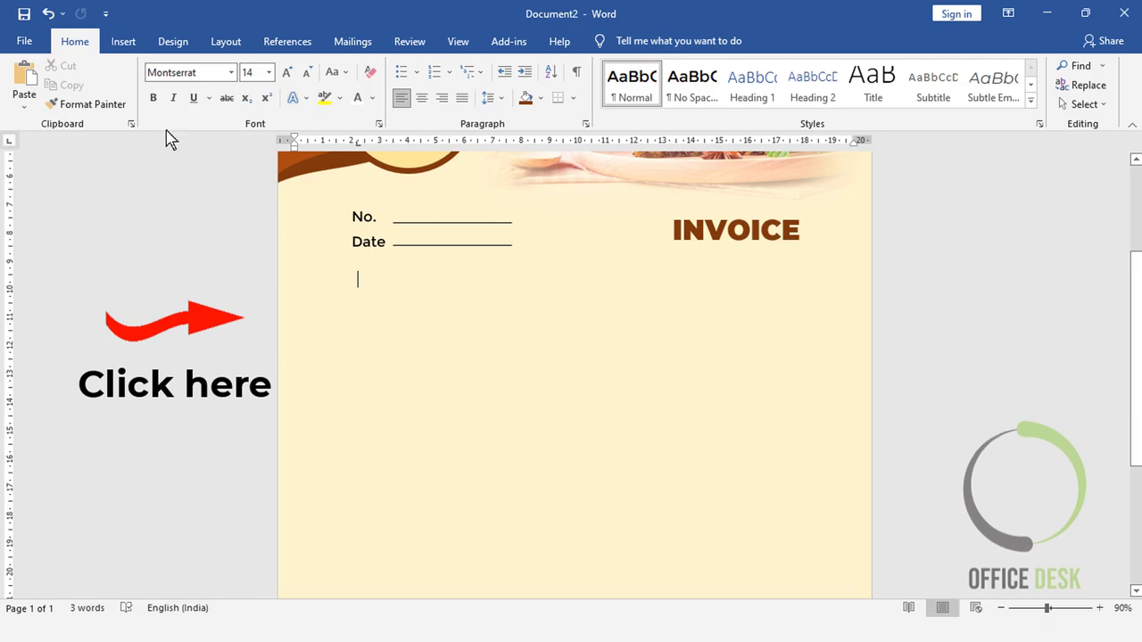
- Insert a 4×2 table below the No. and Date lines
left_click(116, 42)
left_click(125, 106)
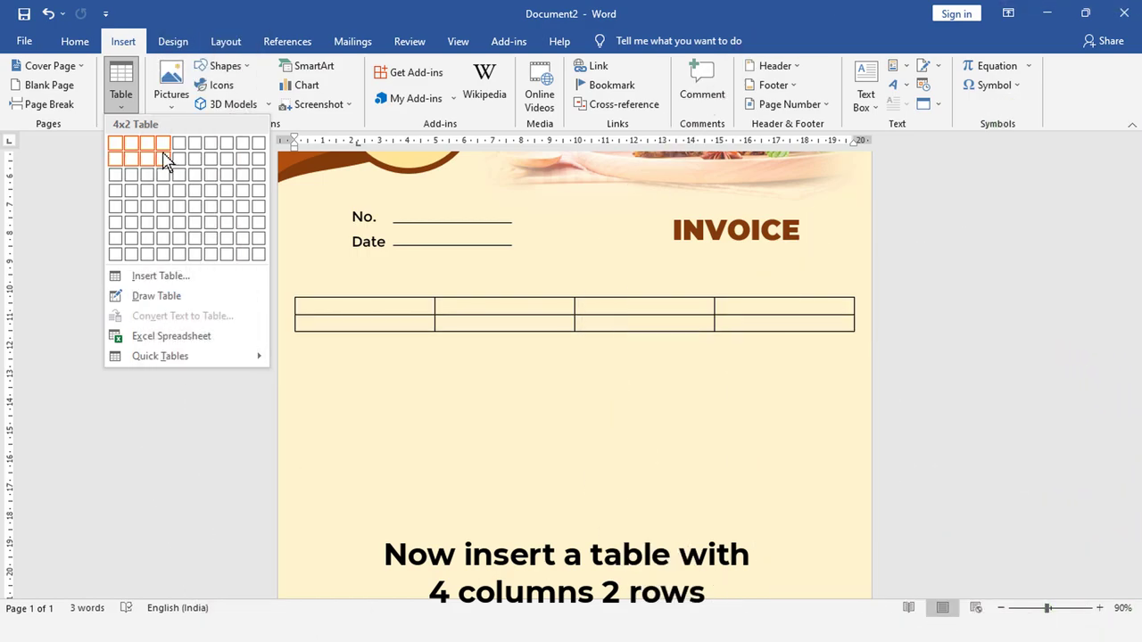
left_click(166, 161)
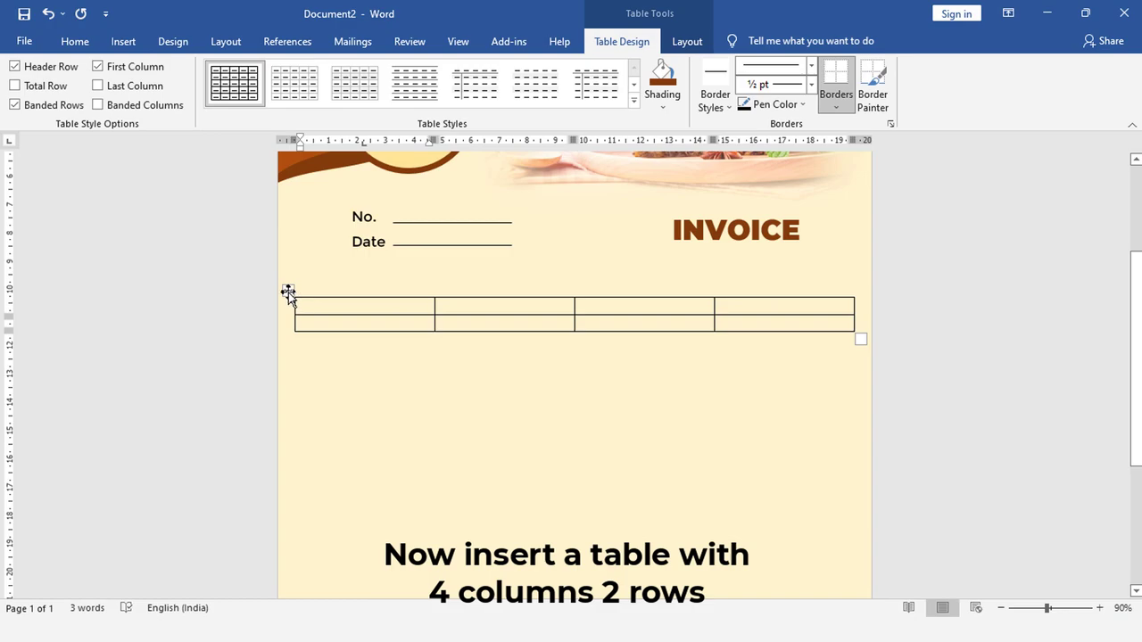
- Set the table's row height to 0.9 cm
left_click(287, 292)
left_click(685, 41)
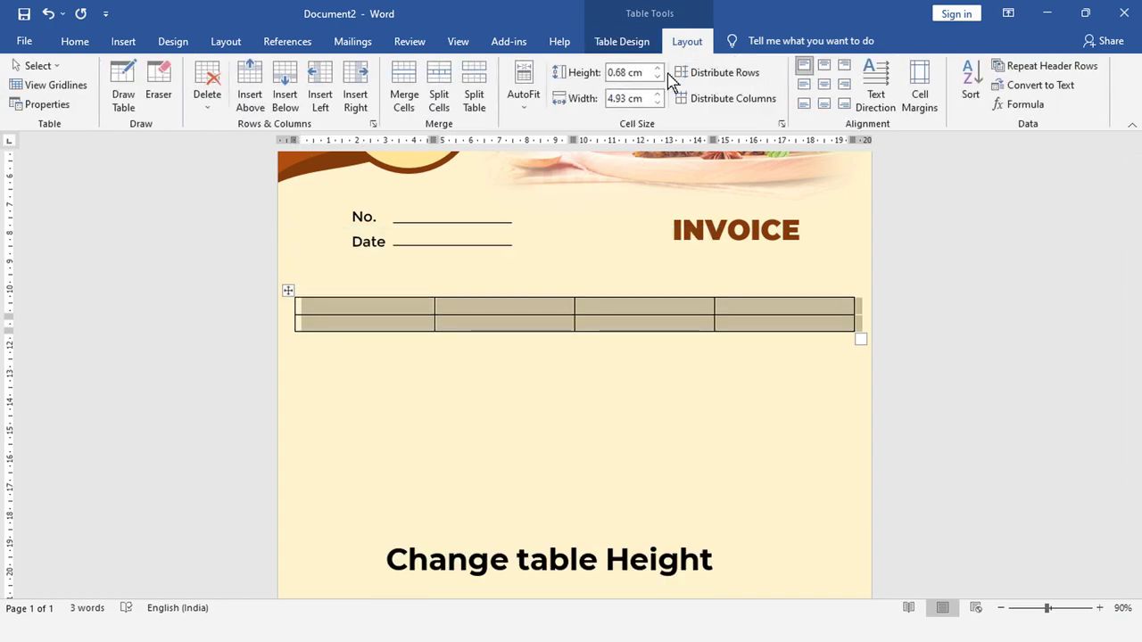
left_click(660, 68)
left_click(660, 68)
left_click(660, 68)
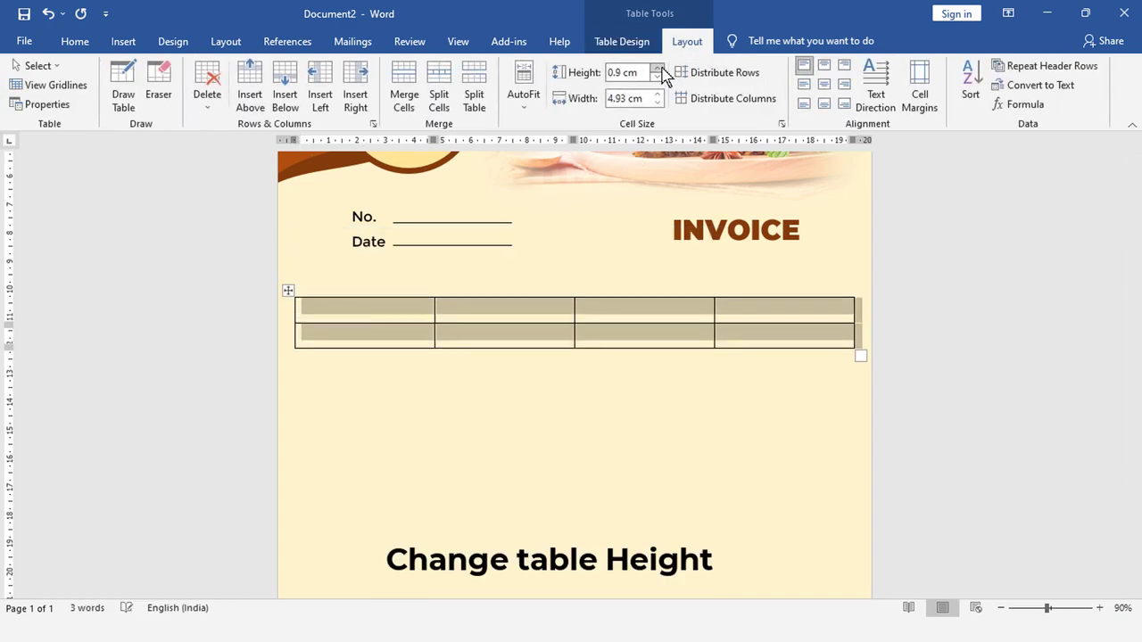
- Pull the table's side edges inward and narrow the first column to 3.25 cm
left_click_drag(294, 305, 344, 309)
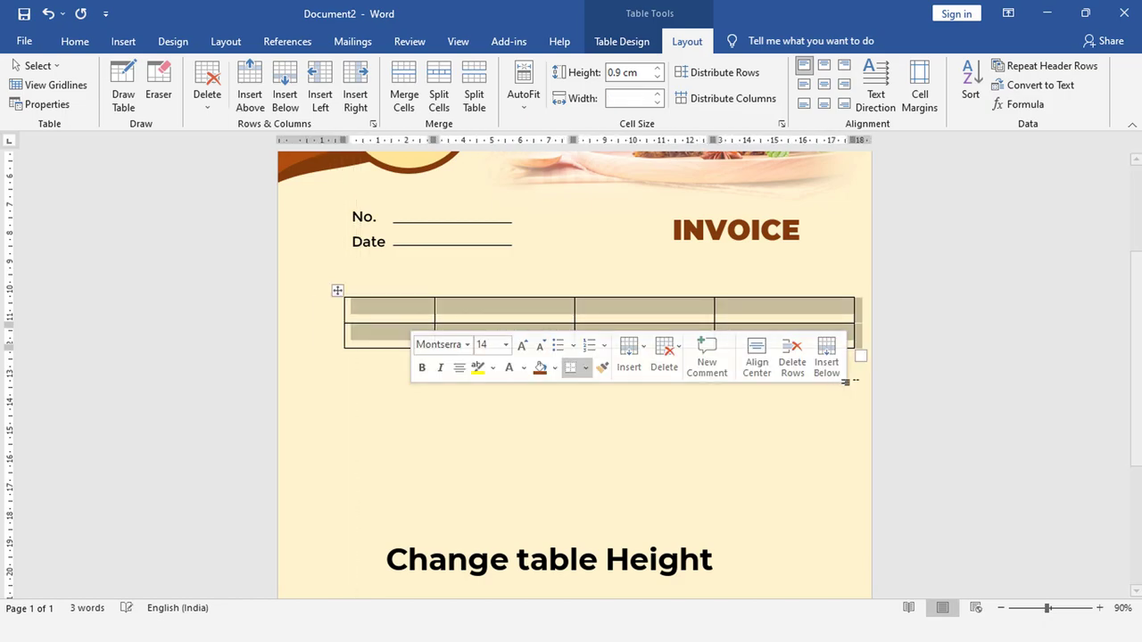
left_click_drag(854, 309, 823, 309)
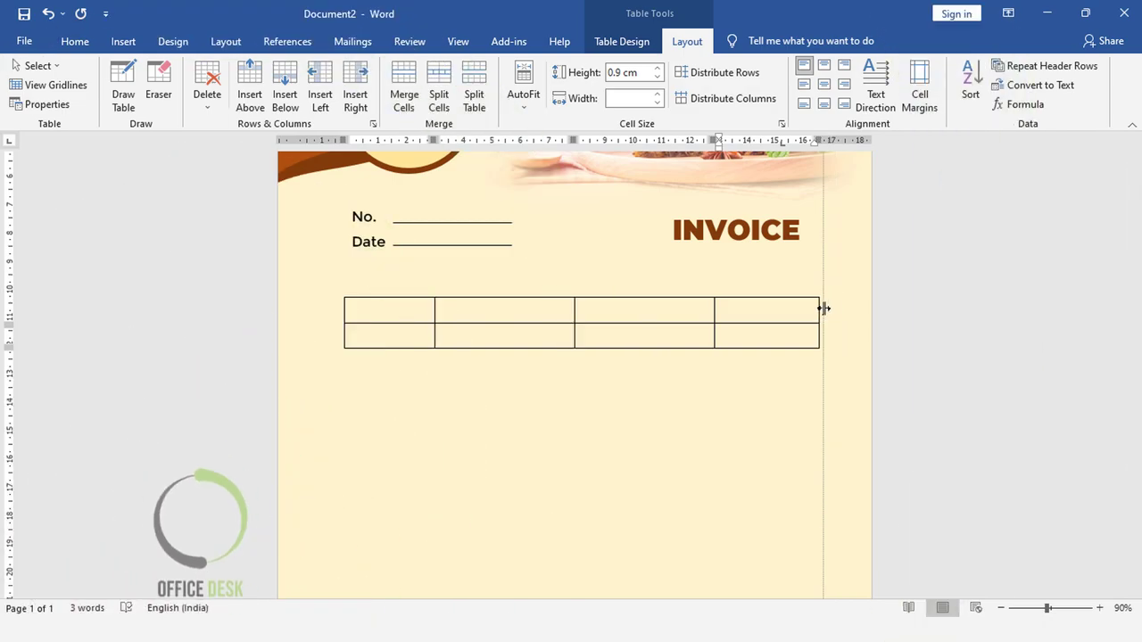
left_click_drag(823, 308, 833, 308)
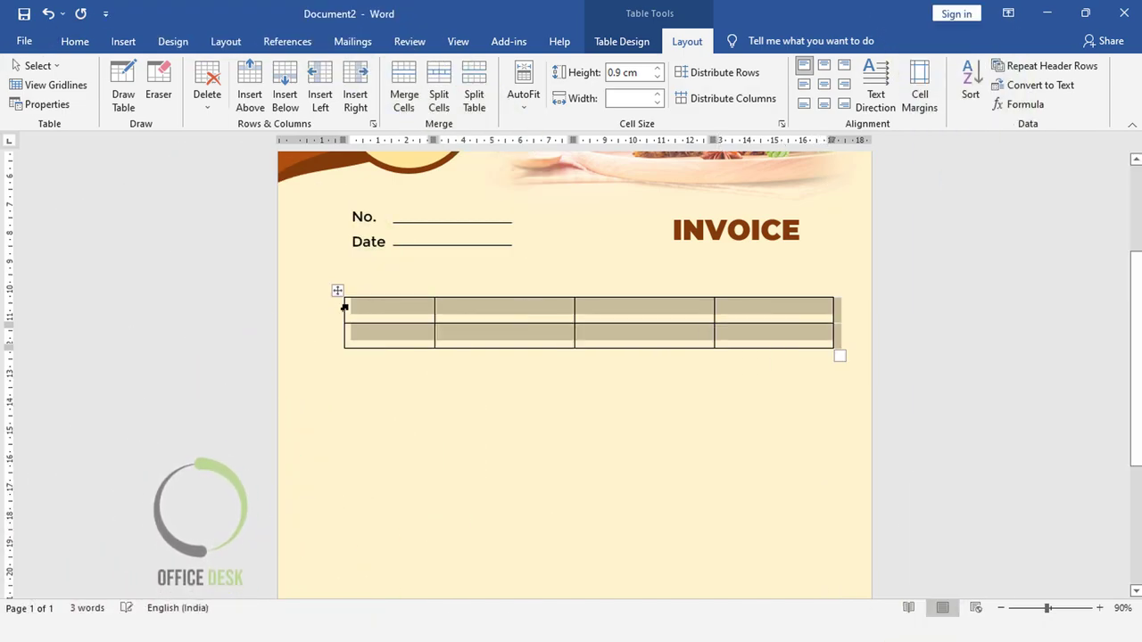
left_click_drag(344, 304, 330, 304)
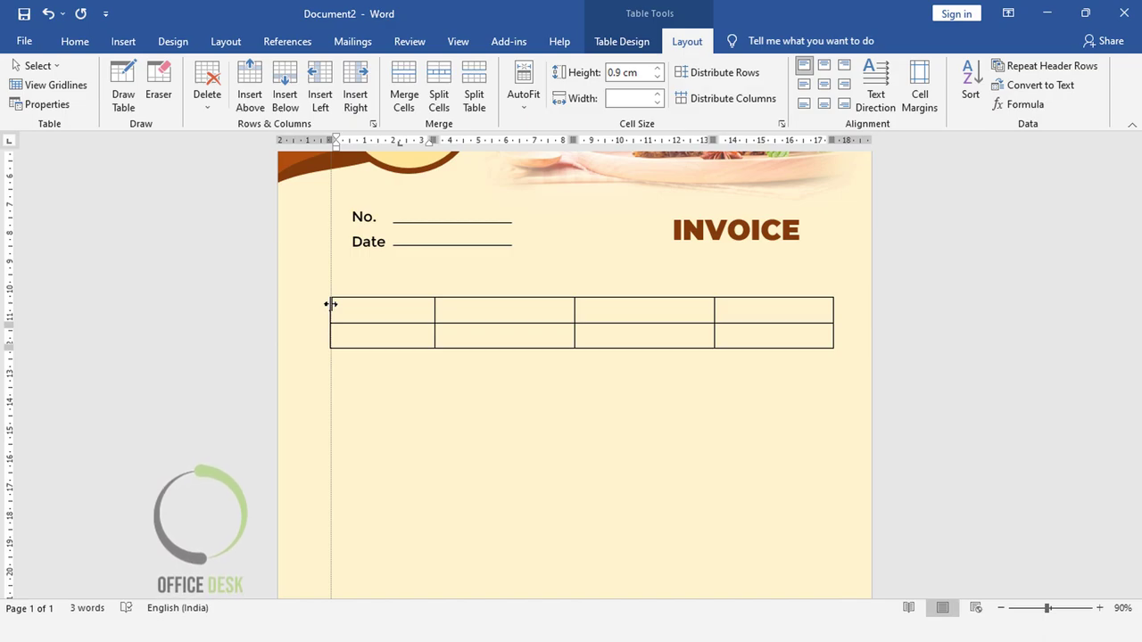
left_click_drag(330, 304, 330, 304)
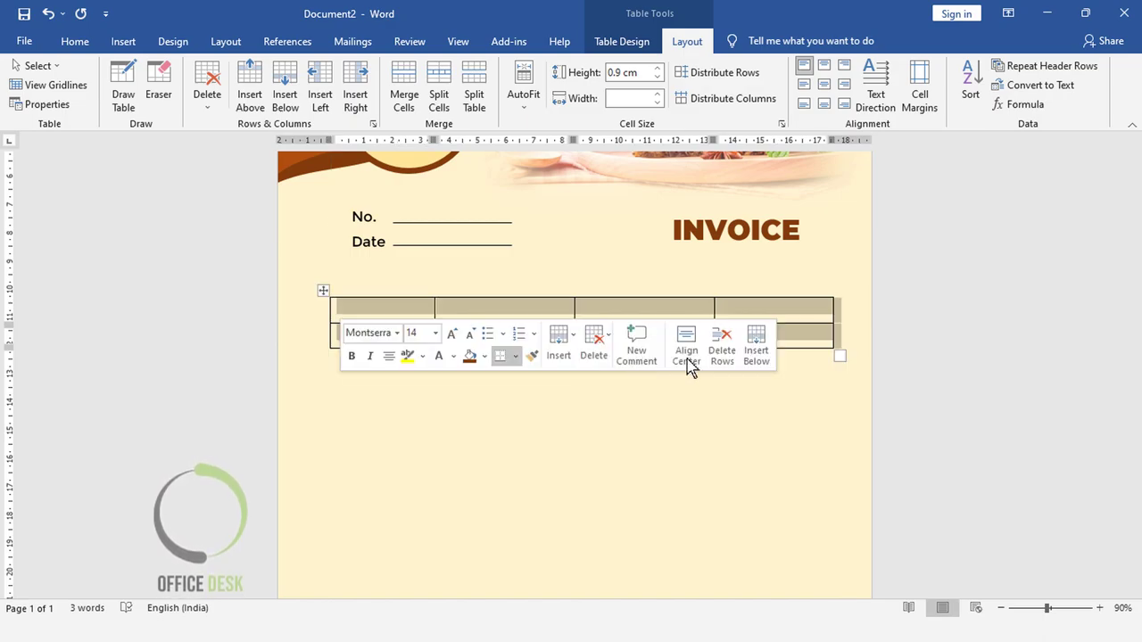
left_click_drag(833, 308, 827, 308)
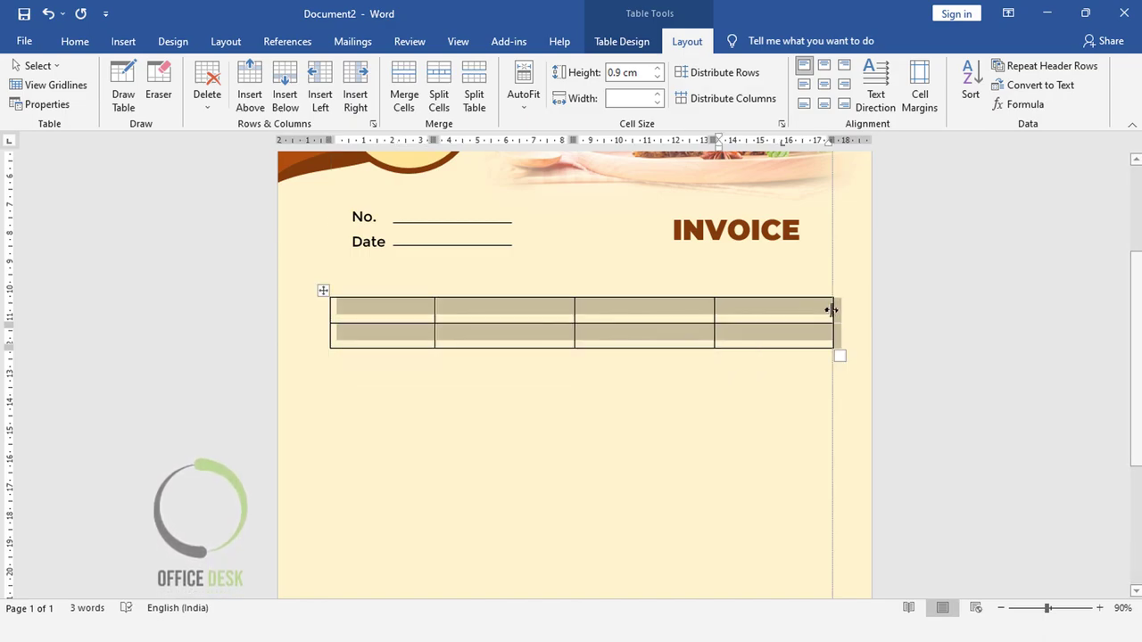
left_click(331, 309)
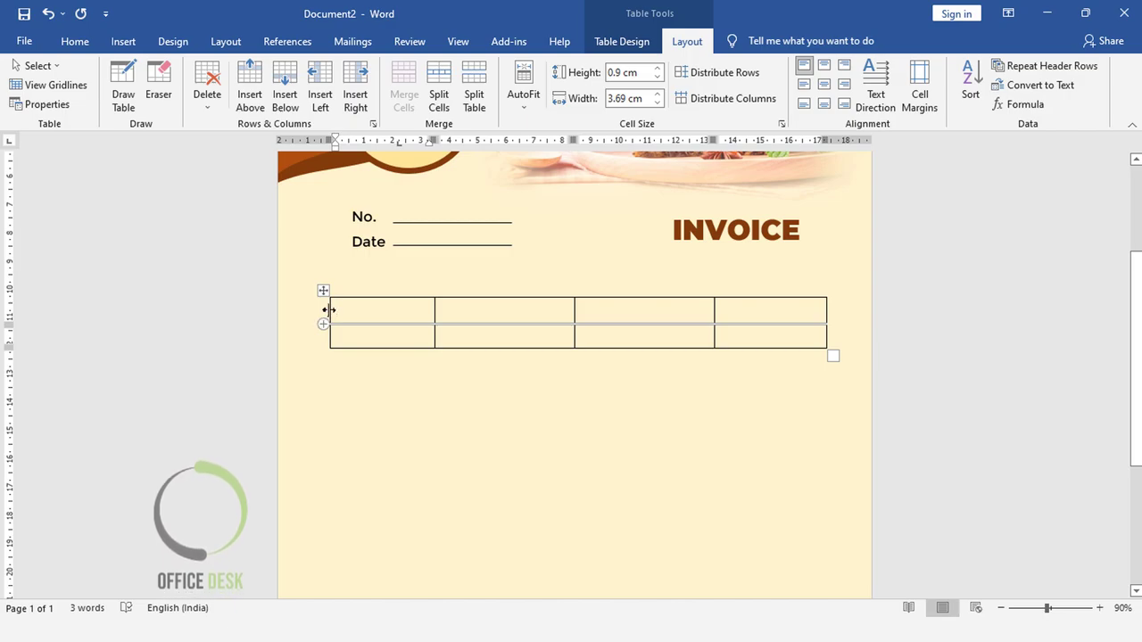
left_click_drag(328, 308, 322, 307)
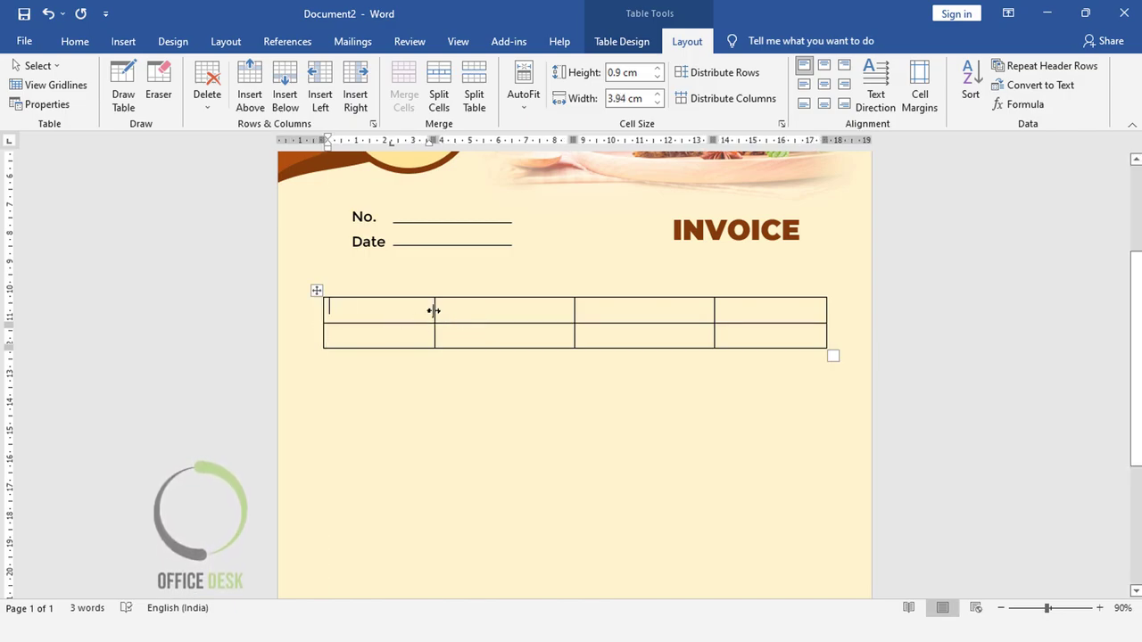
left_click_drag(434, 310, 416, 309)
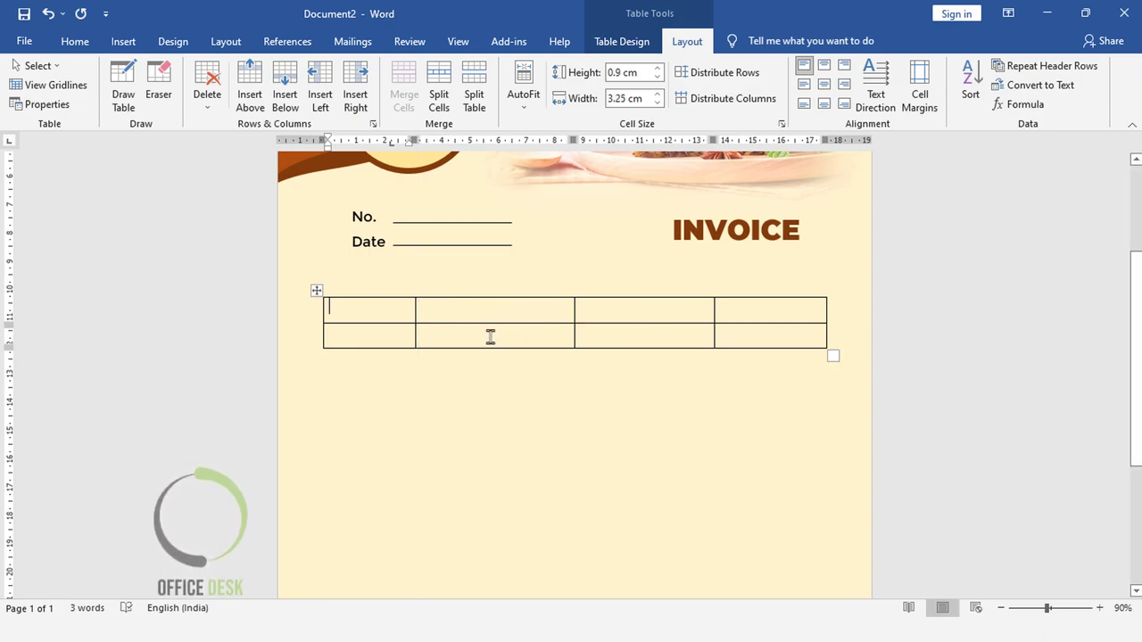
left_click_drag(490, 336, 724, 335)
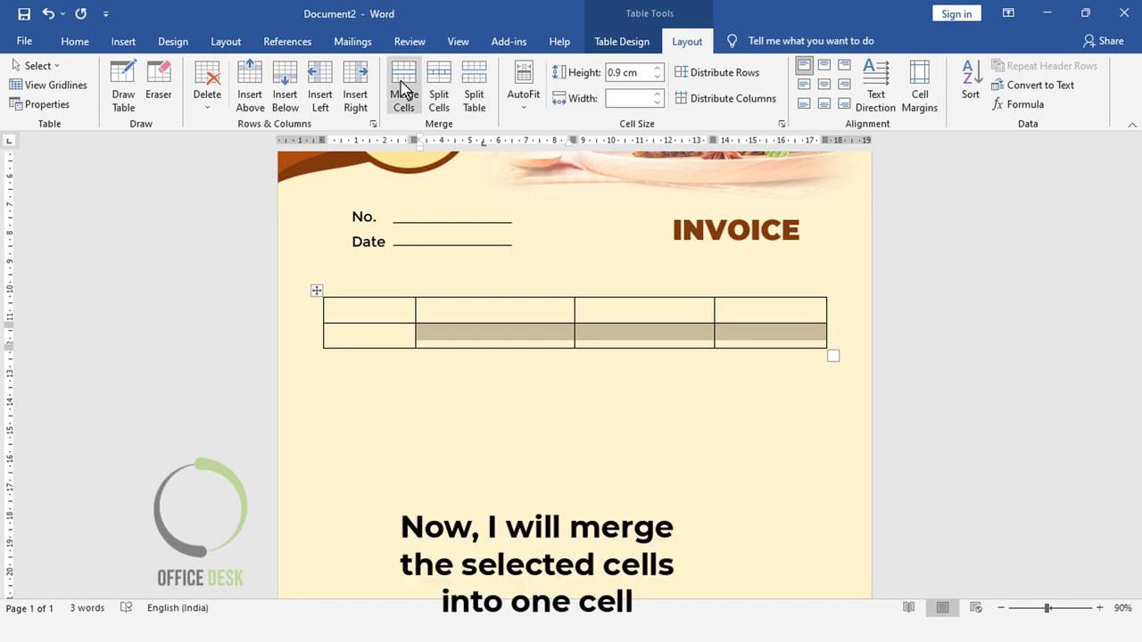
- Merge the last three cells of row two and widen the second top-row cell
left_click(402, 77)
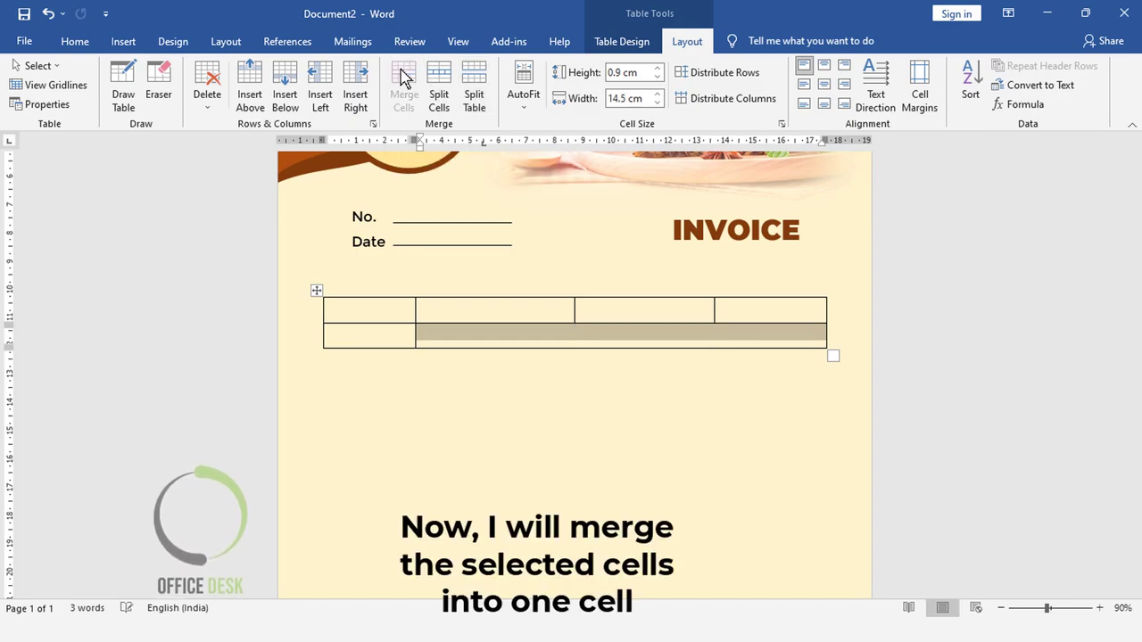
left_click(589, 327)
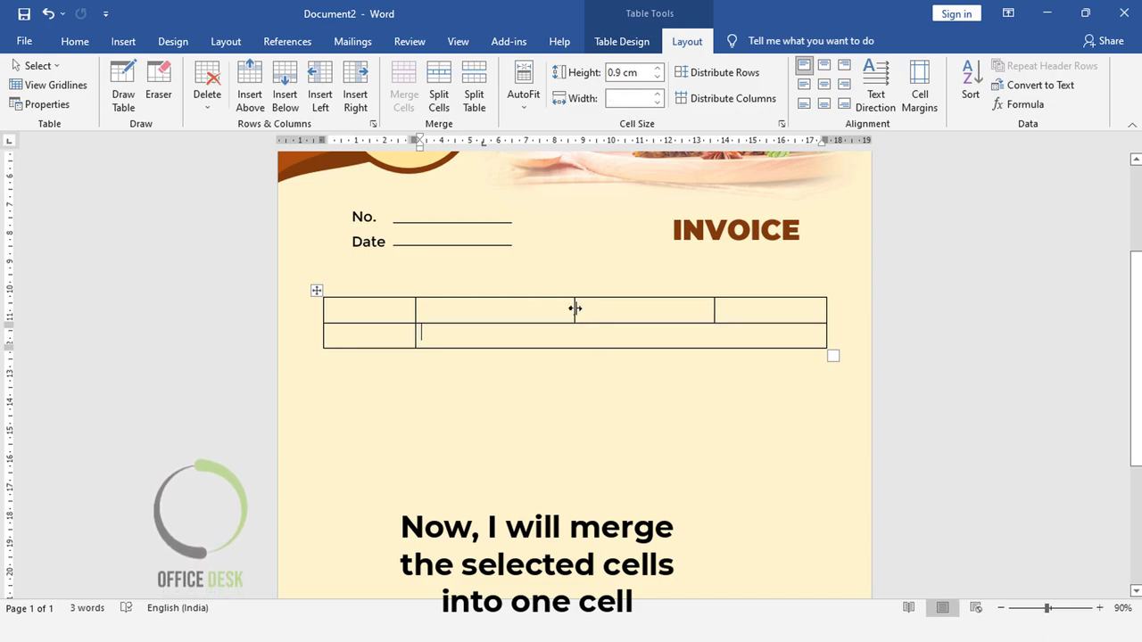
left_click_drag(574, 309, 635, 310)
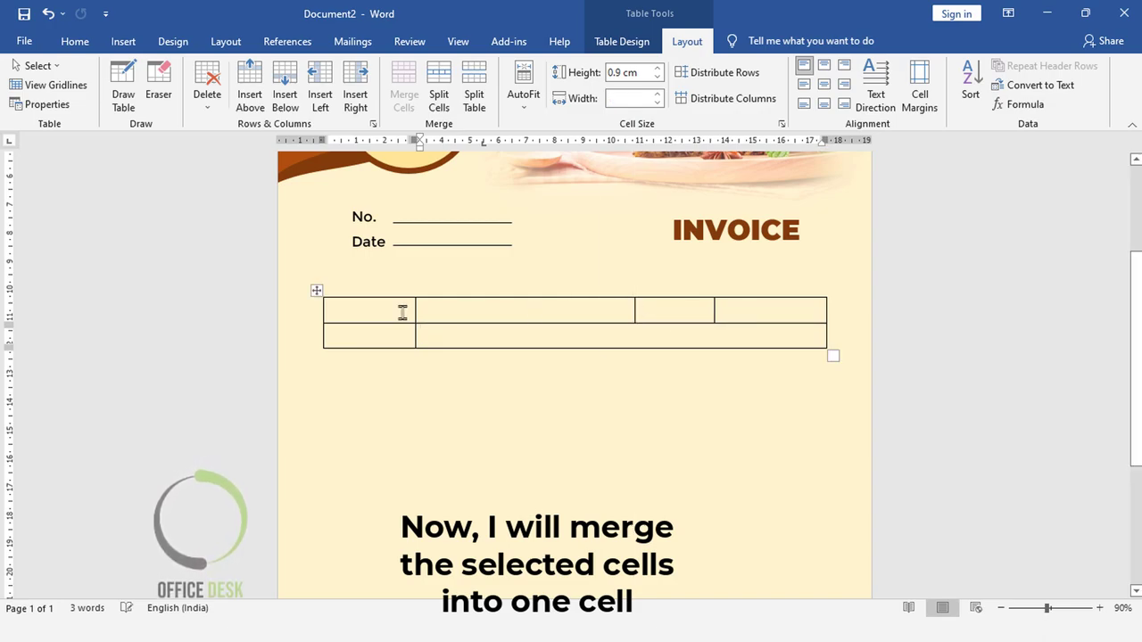
- Shade the first-column cells and the third top-row cell dark brown
left_click_drag(403, 311, 377, 334)
left_click(646, 42)
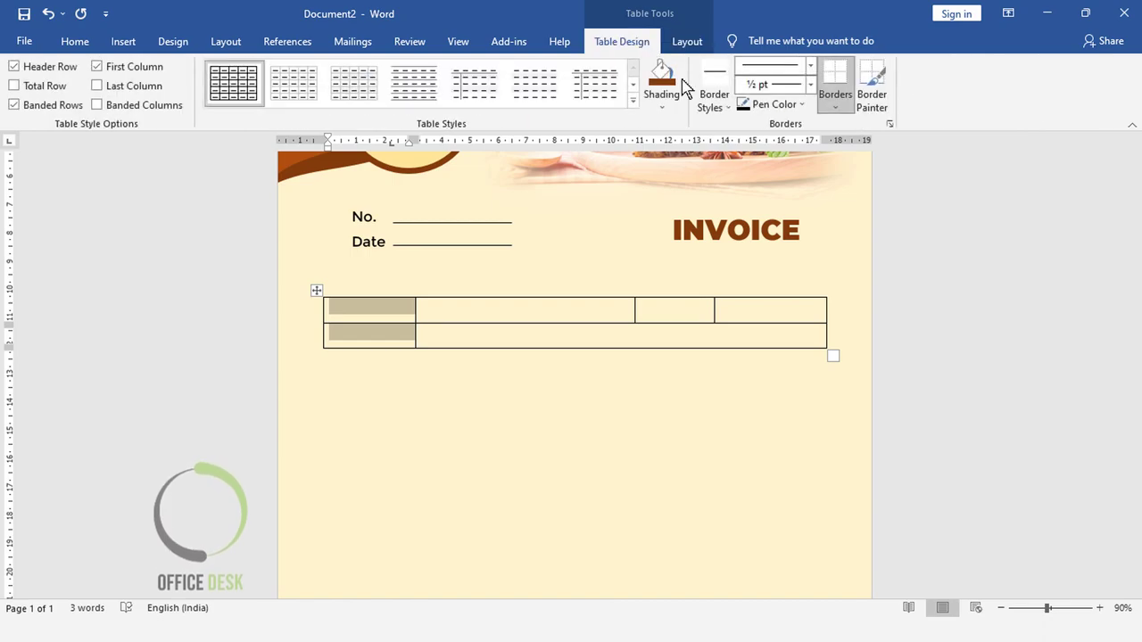
left_click(661, 82)
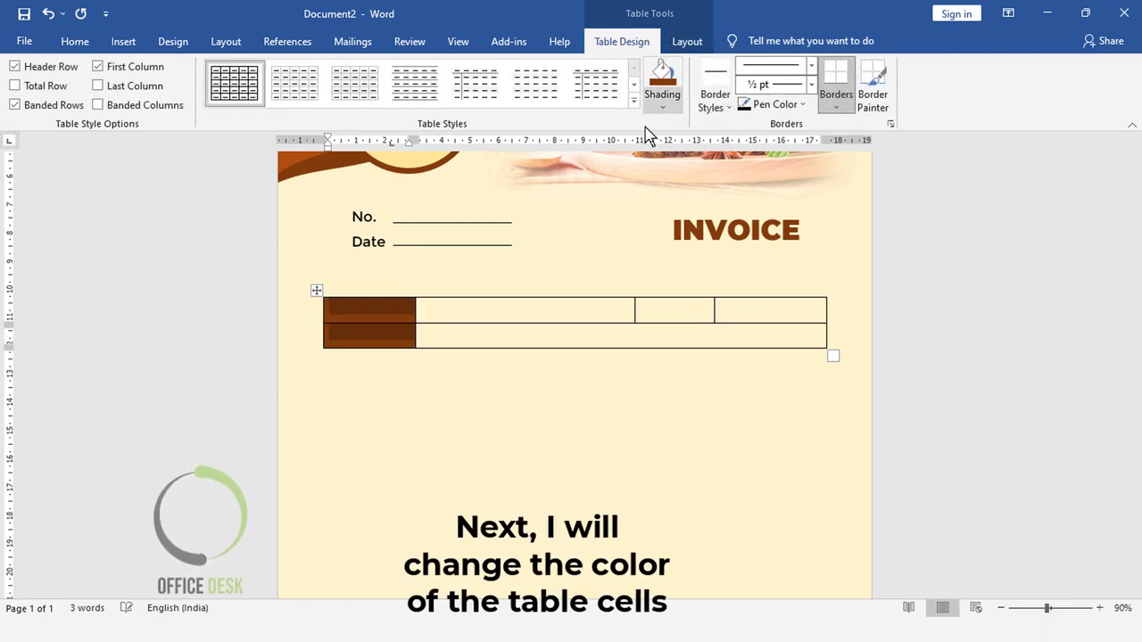
left_click(658, 309)
left_click(661, 80)
left_click(528, 307)
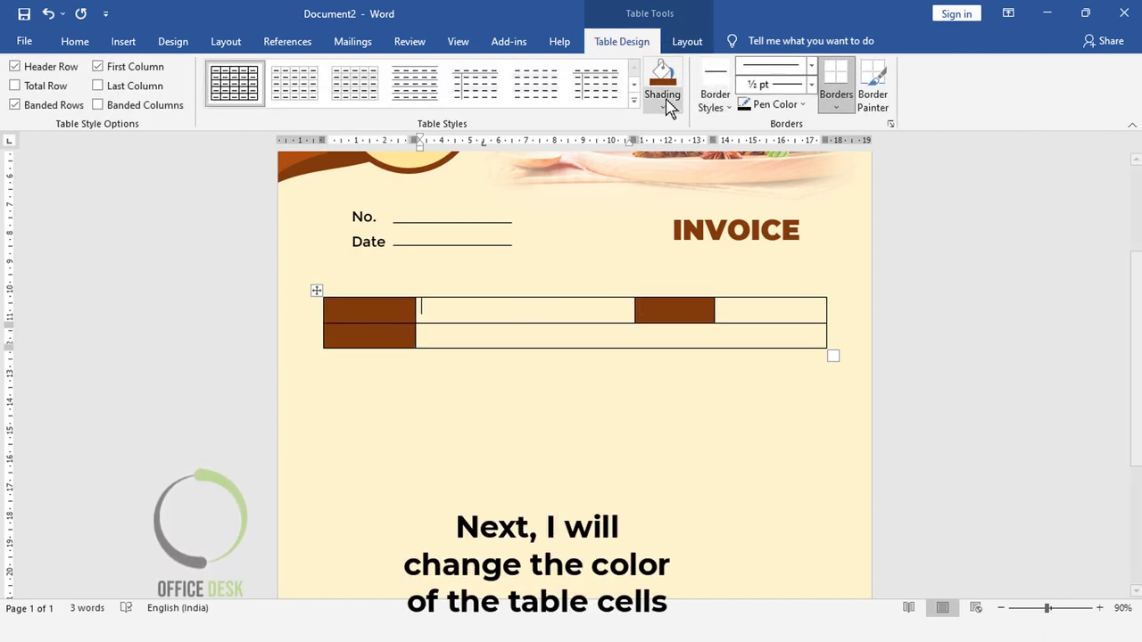
- Shade the second and fourth top-row cells and the merged bottom cell white
left_click(667, 105)
left_click(655, 145)
left_click(734, 312)
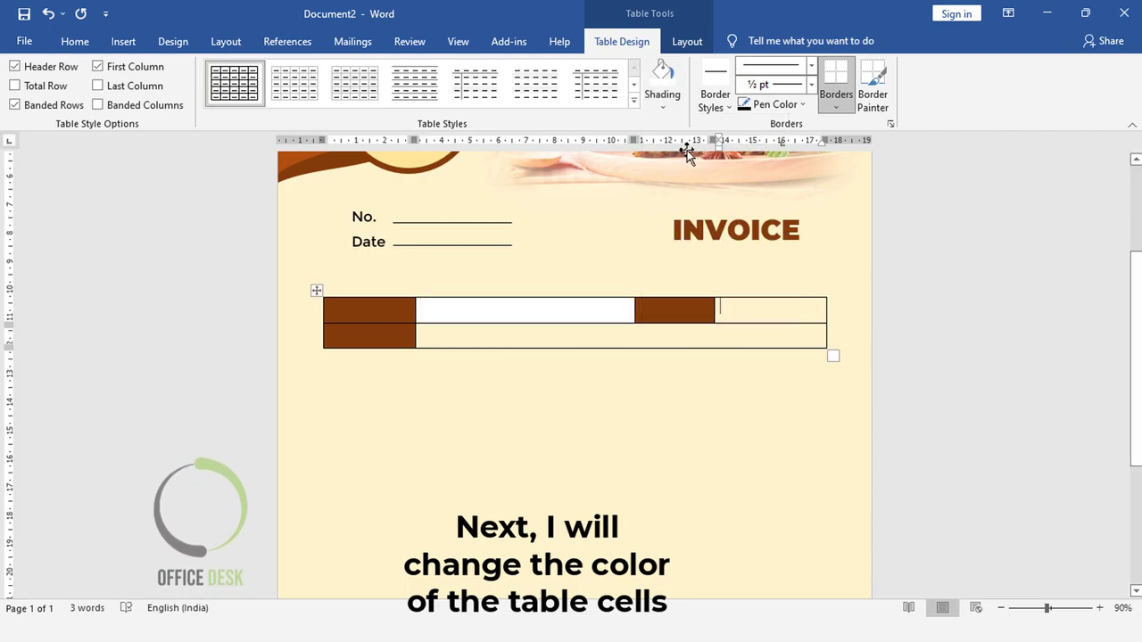
left_click(665, 80)
left_click(563, 336)
left_click(667, 79)
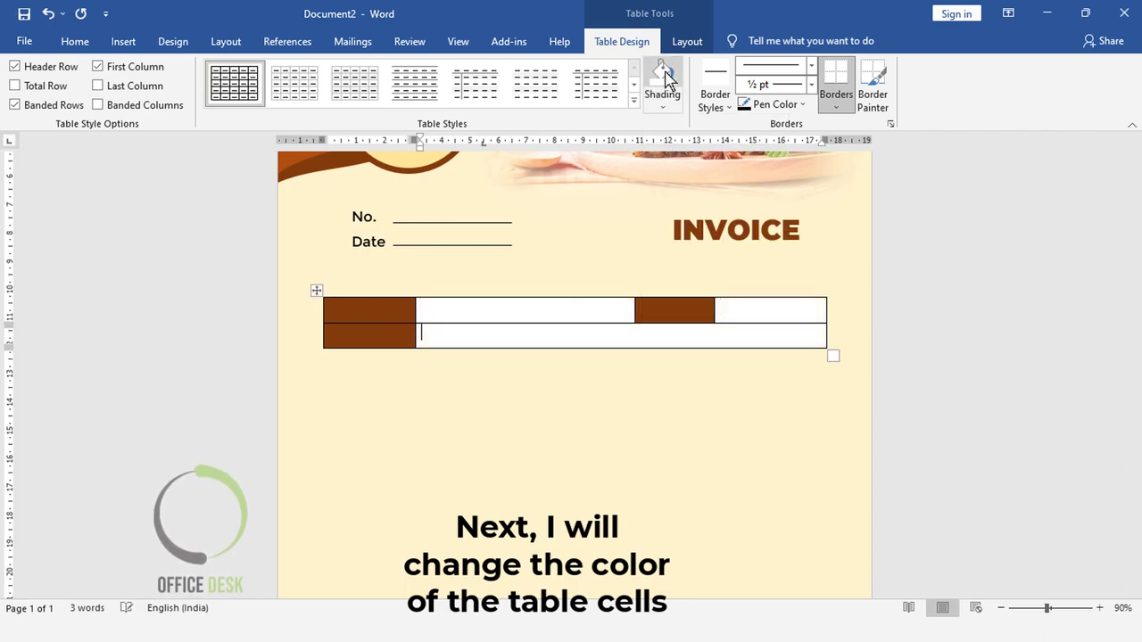
left_click(833, 365)
- Type 'name' and 'Address' in the first-column cells and 'mobile' in the third top cell
left_click(391, 308)
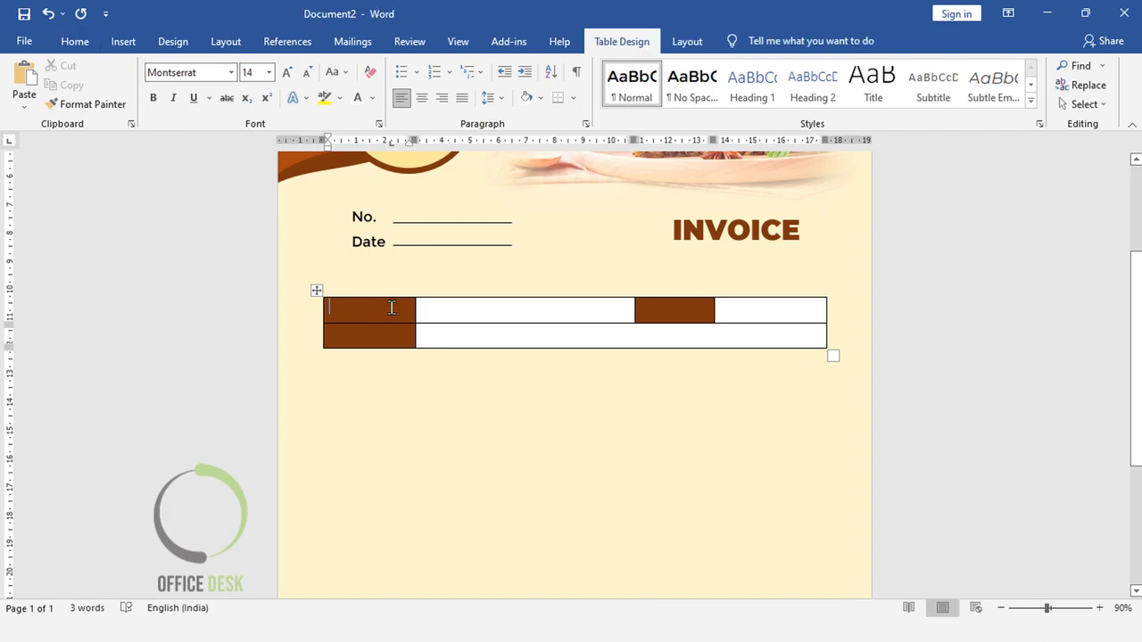
type("name")
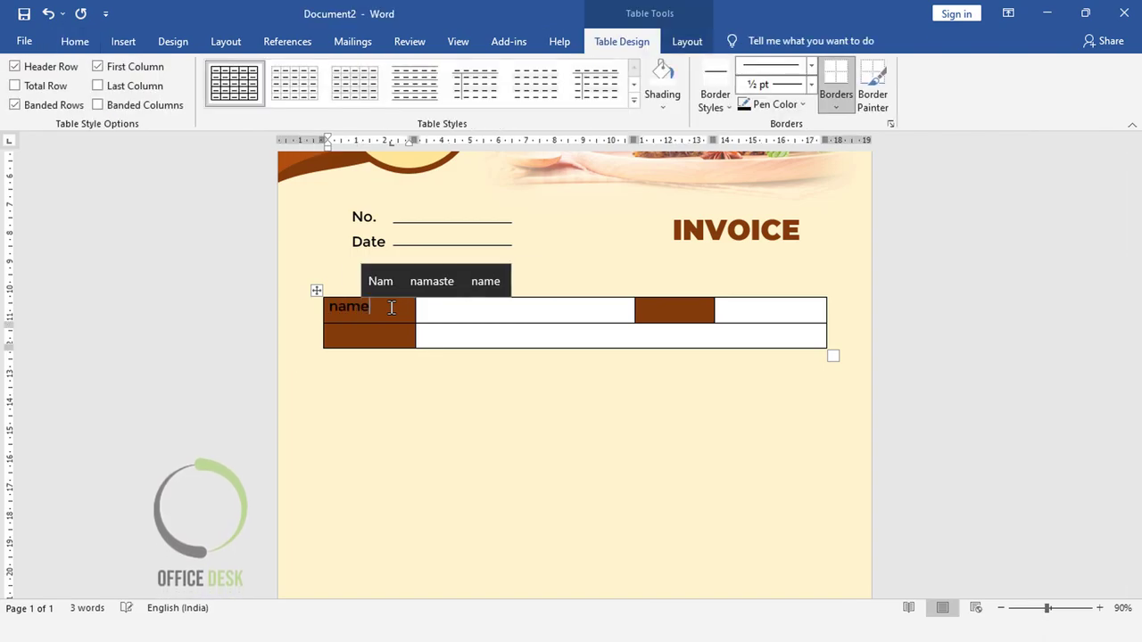
left_click(355, 336)
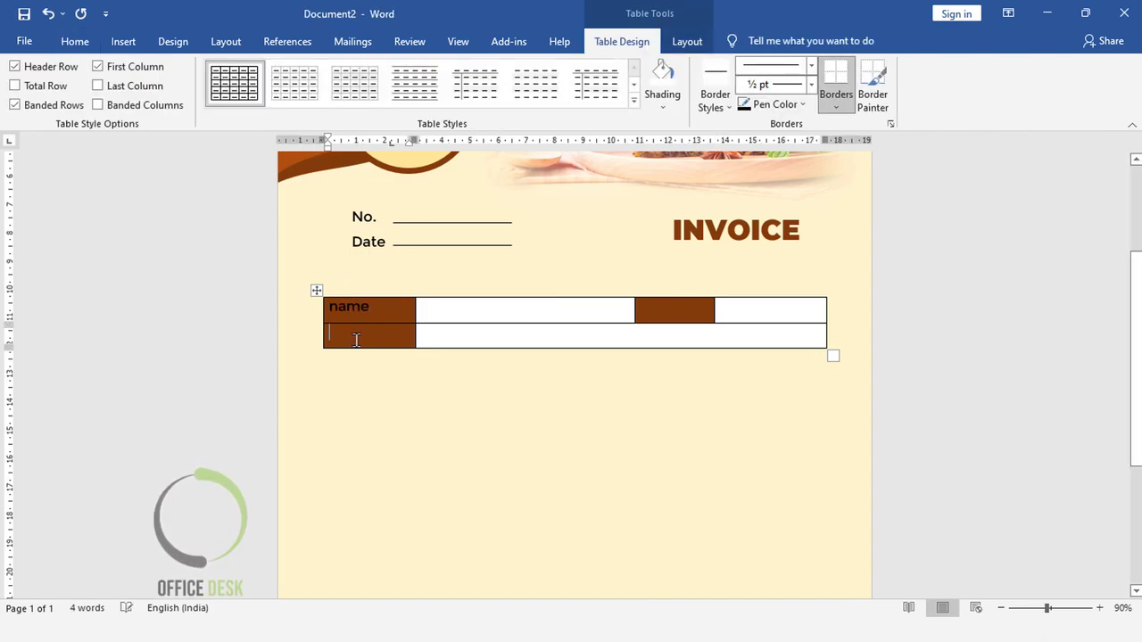
type("addr")
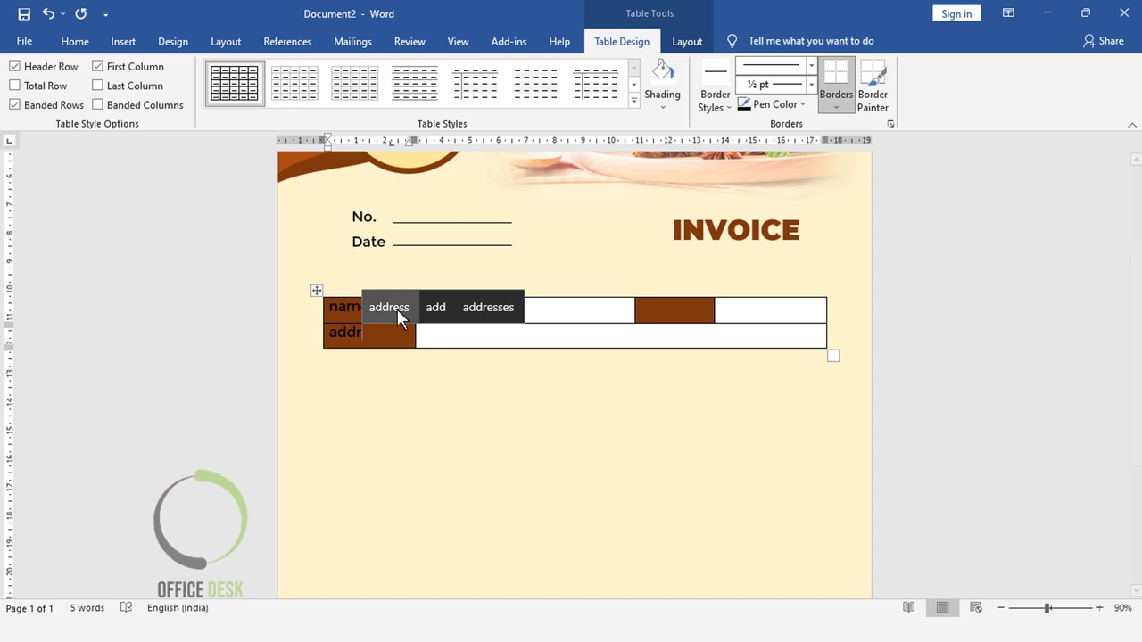
left_click(390, 307)
left_click(662, 314)
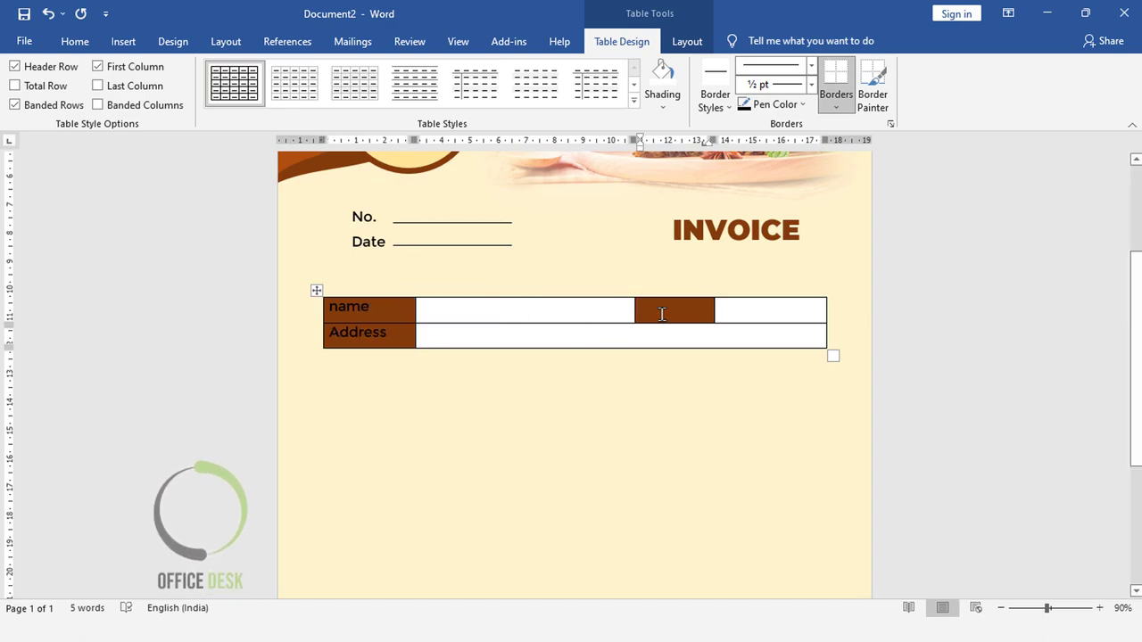
type("mobile")
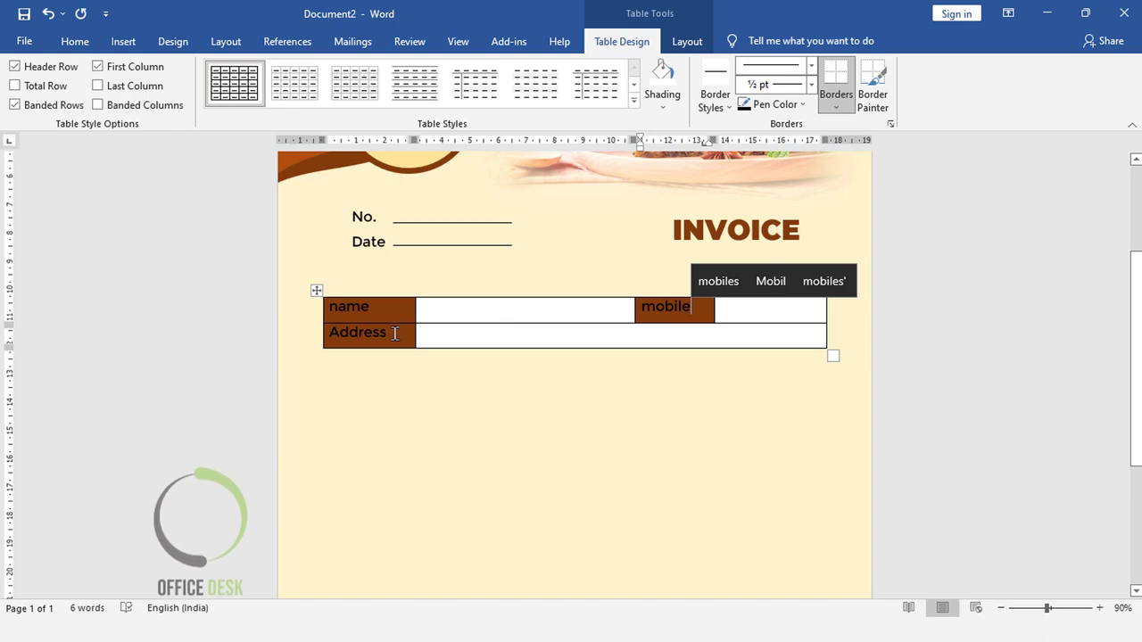
left_click_drag(393, 335, 357, 308)
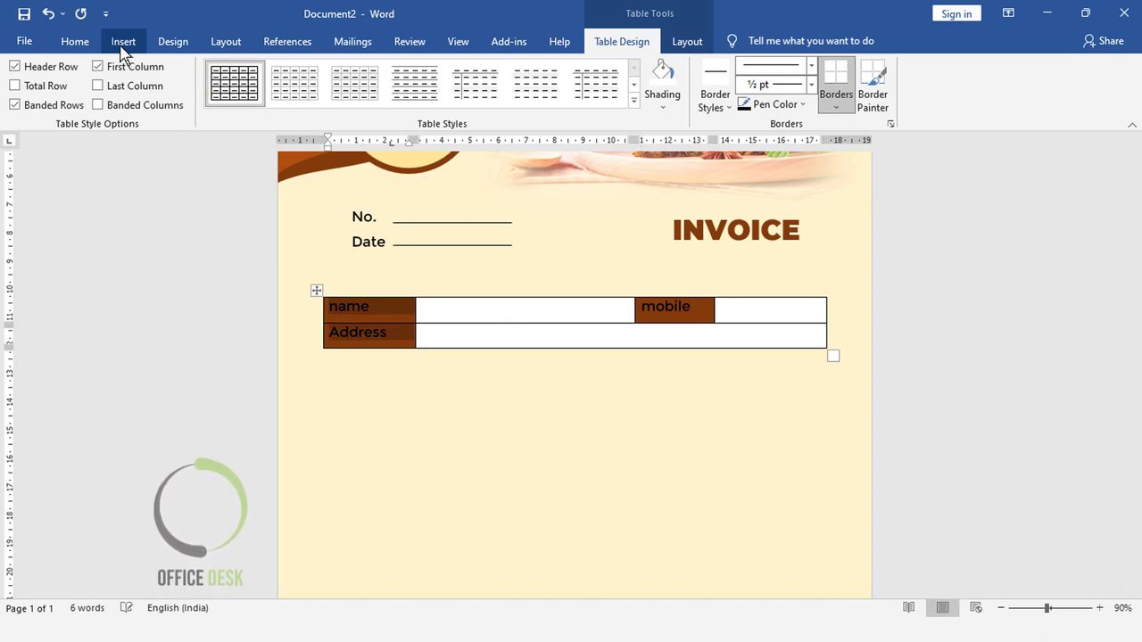
- Change the NAME and ADDRESS labels to uppercase with white font colour
left_click(75, 41)
left_click(331, 72)
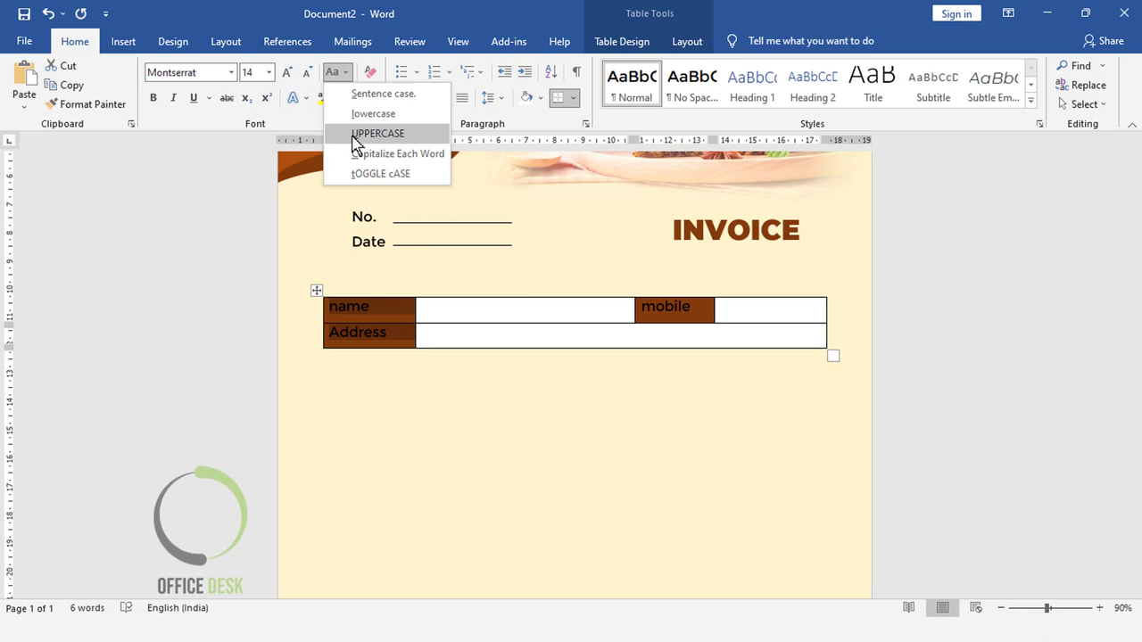
left_click(353, 138)
left_click(358, 98)
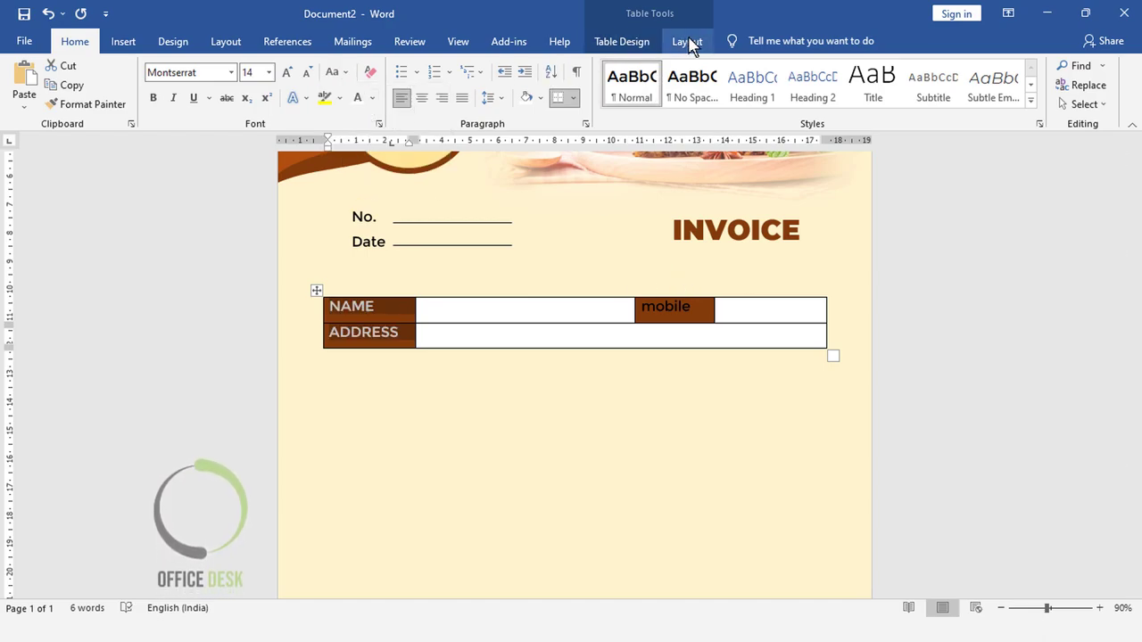
- Make the MOBILE label uppercase and white as well
left_click(687, 41)
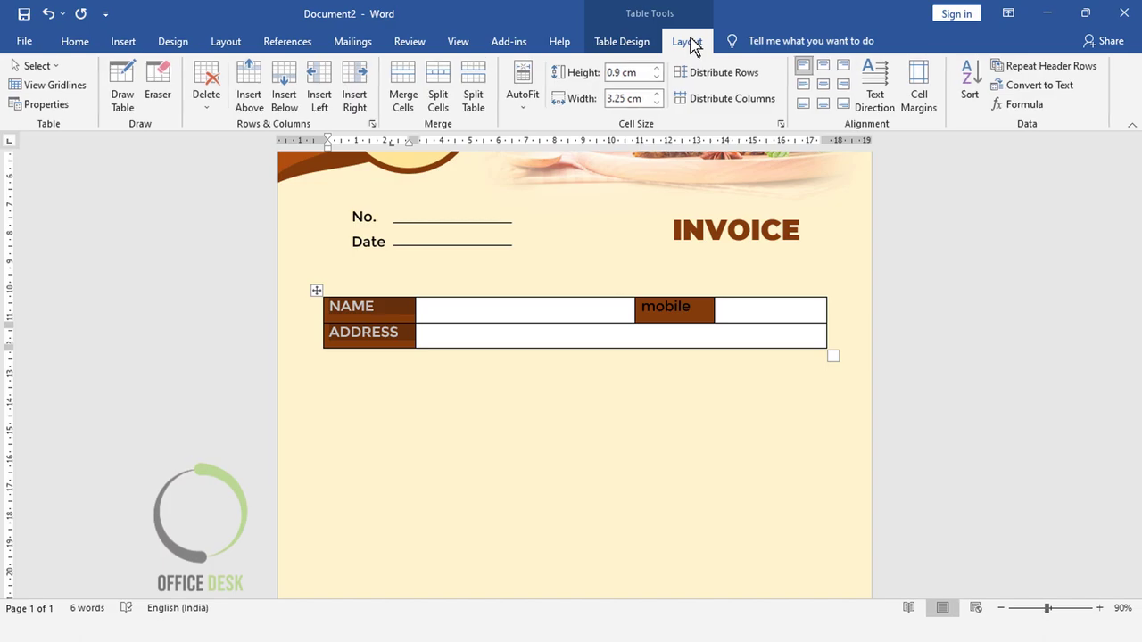
left_click(79, 42)
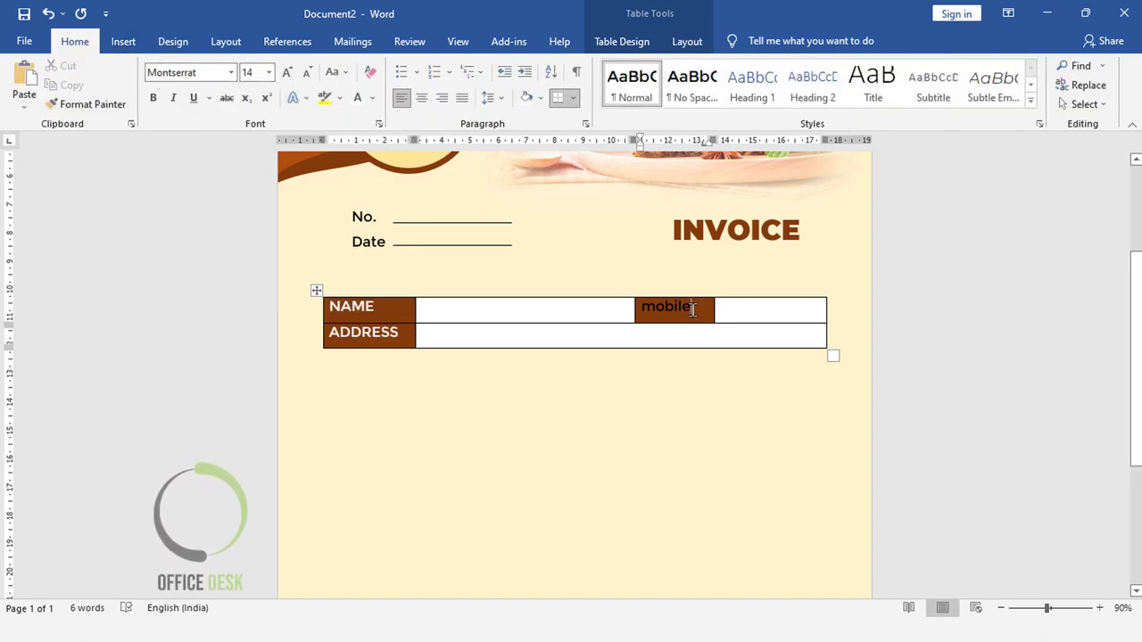
left_click_drag(699, 309, 535, 307)
left_click(337, 71)
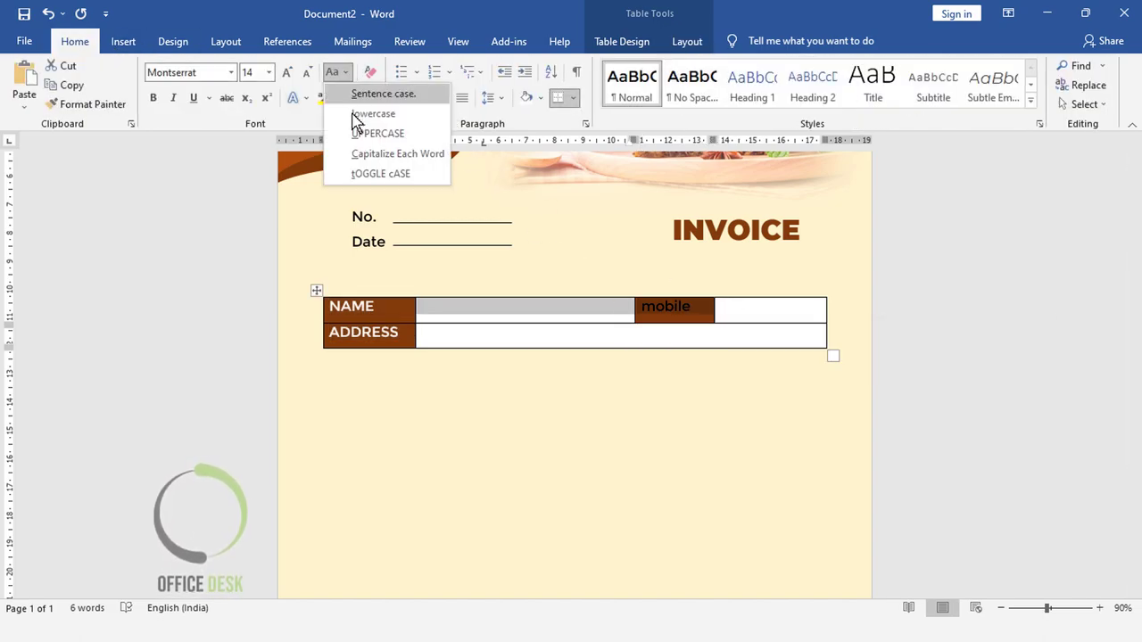
left_click(357, 134)
left_click(367, 99)
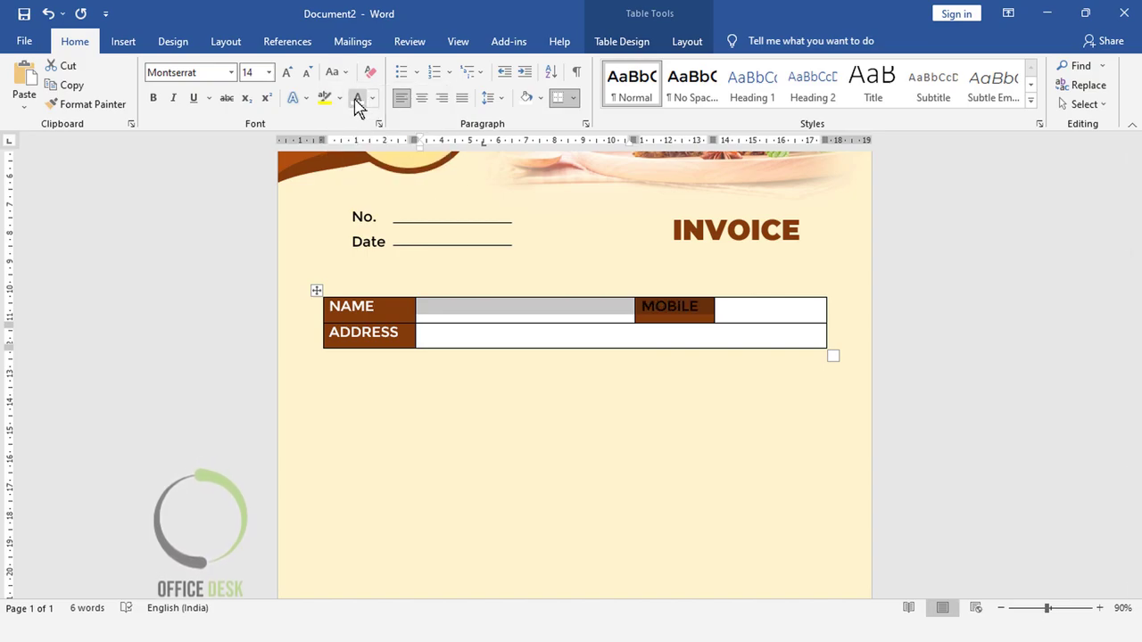
- Centre the text in every customer table cell and set it to 11 pt
left_click(317, 290)
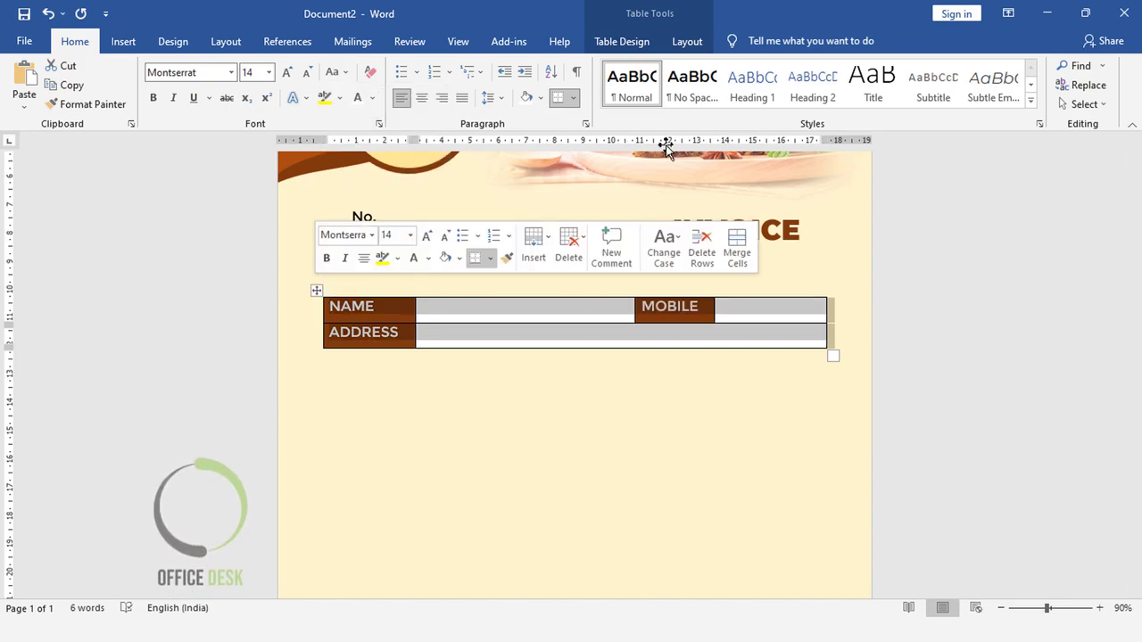
left_click(677, 43)
left_click(824, 84)
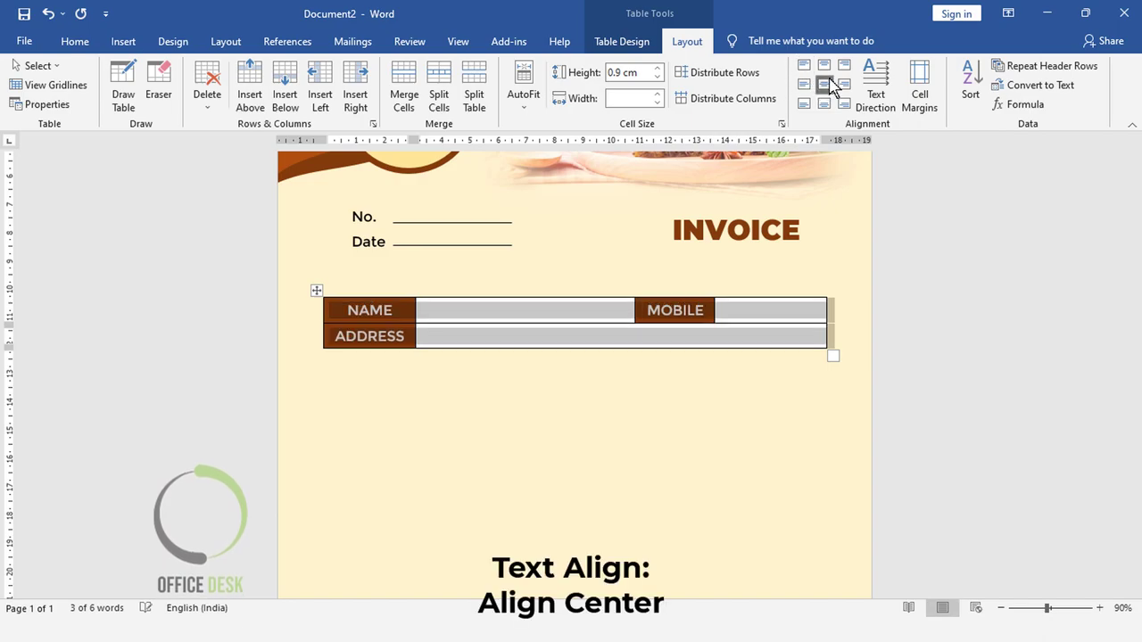
left_click(76, 42)
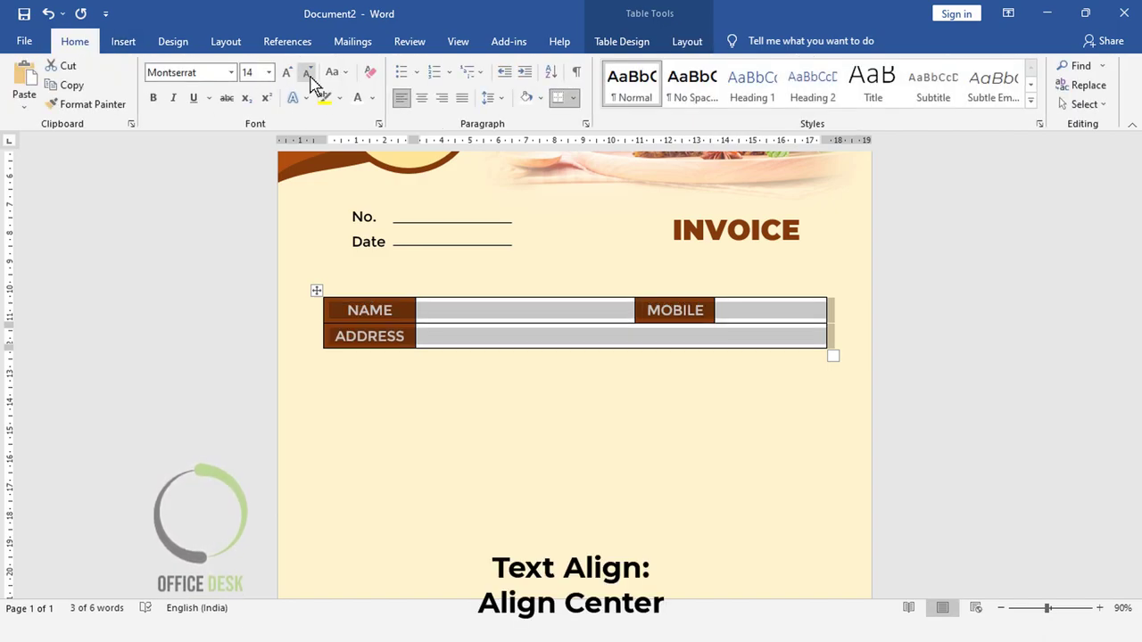
left_click(307, 72)
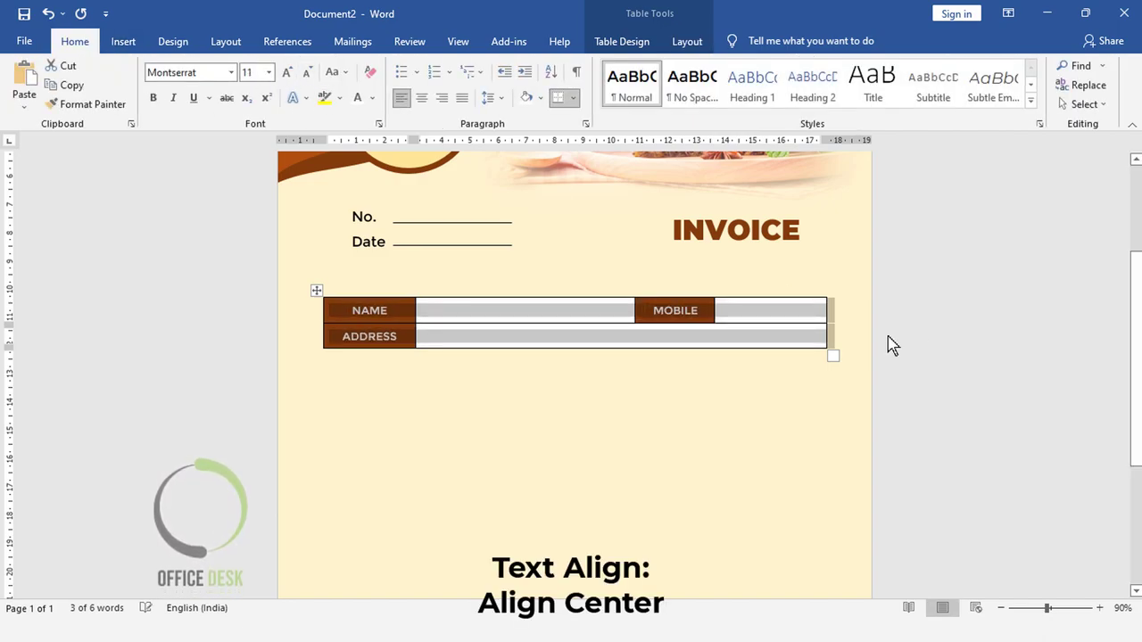
left_click(1027, 375)
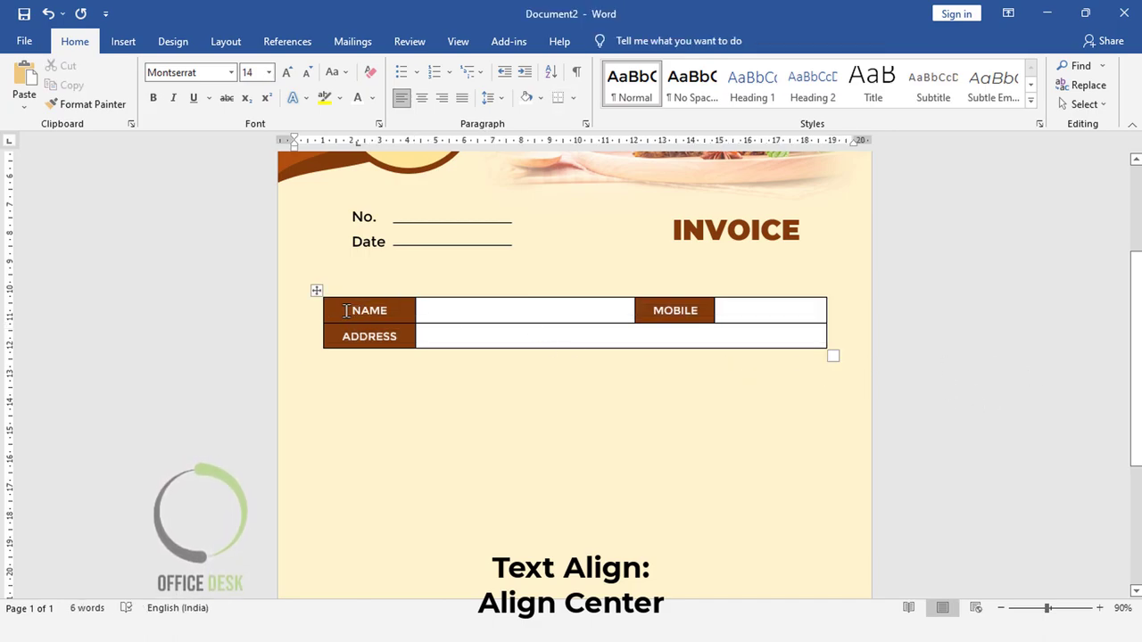
left_click_drag(428, 313, 650, 329)
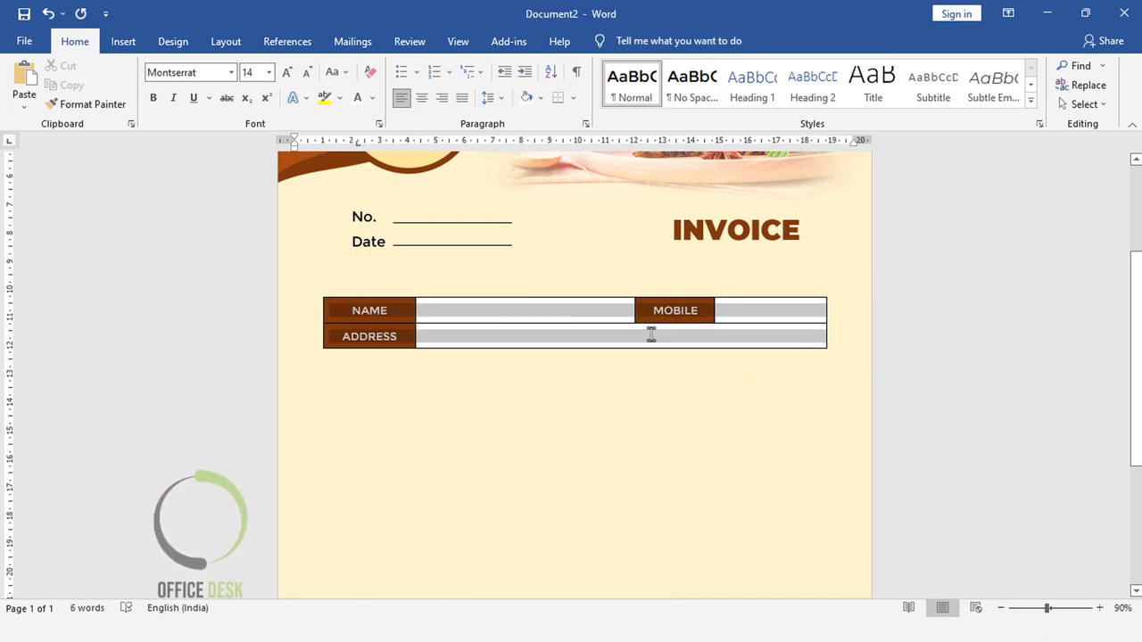
left_click(288, 73)
left_click(856, 348)
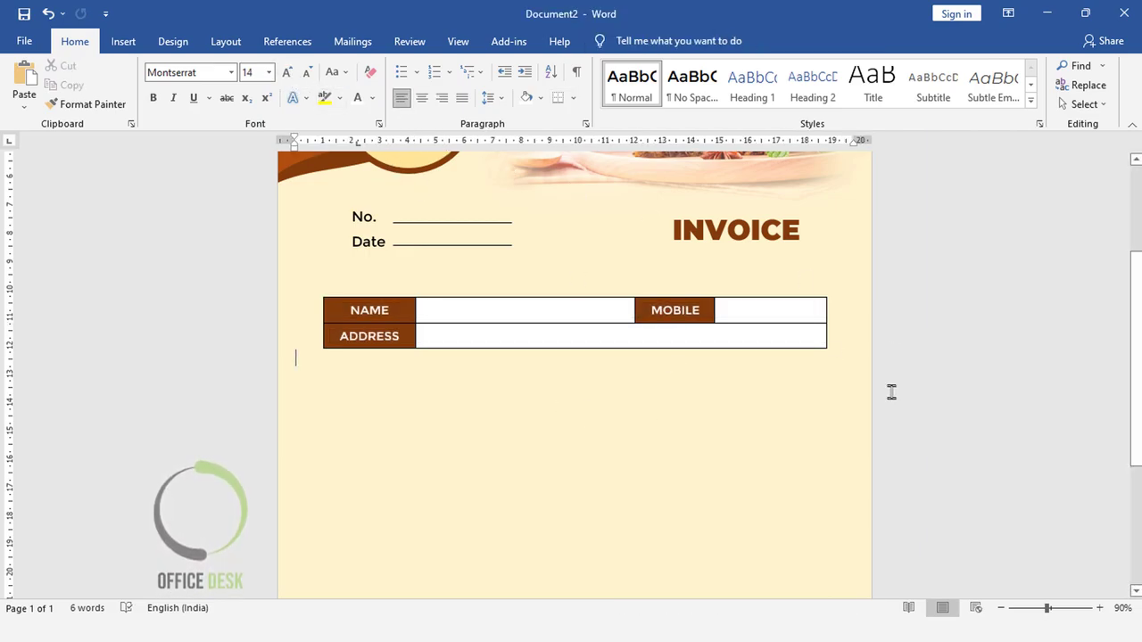
- Below the customer table, open the Insert Table dialog, showing 5 columns and 2 rows
scroll(652, 424, "down", 2)
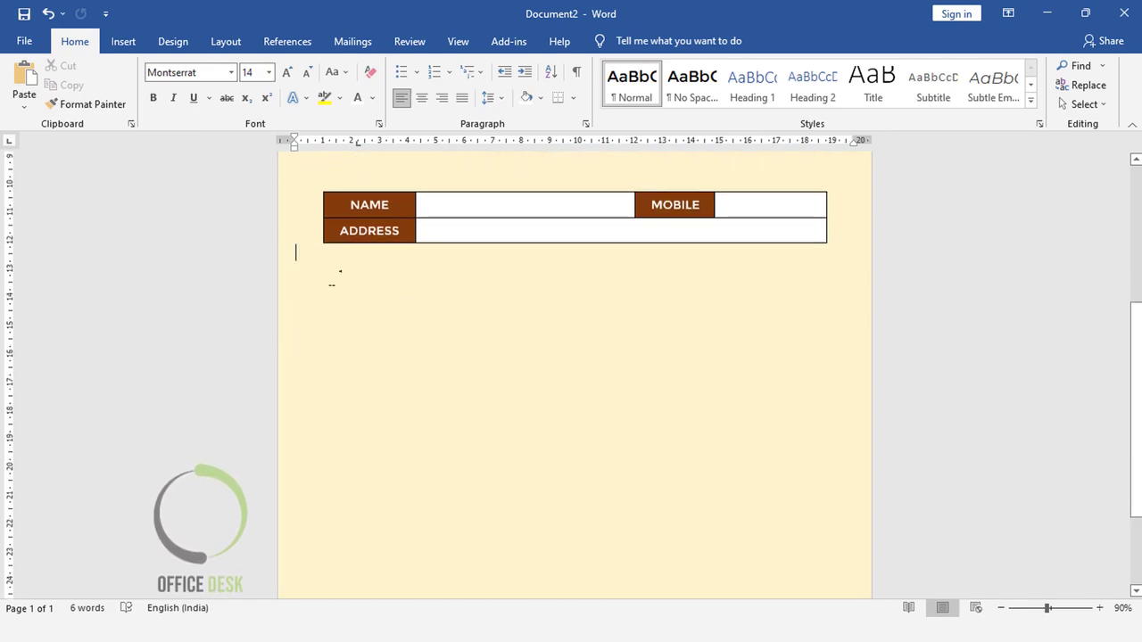
left_click(125, 42)
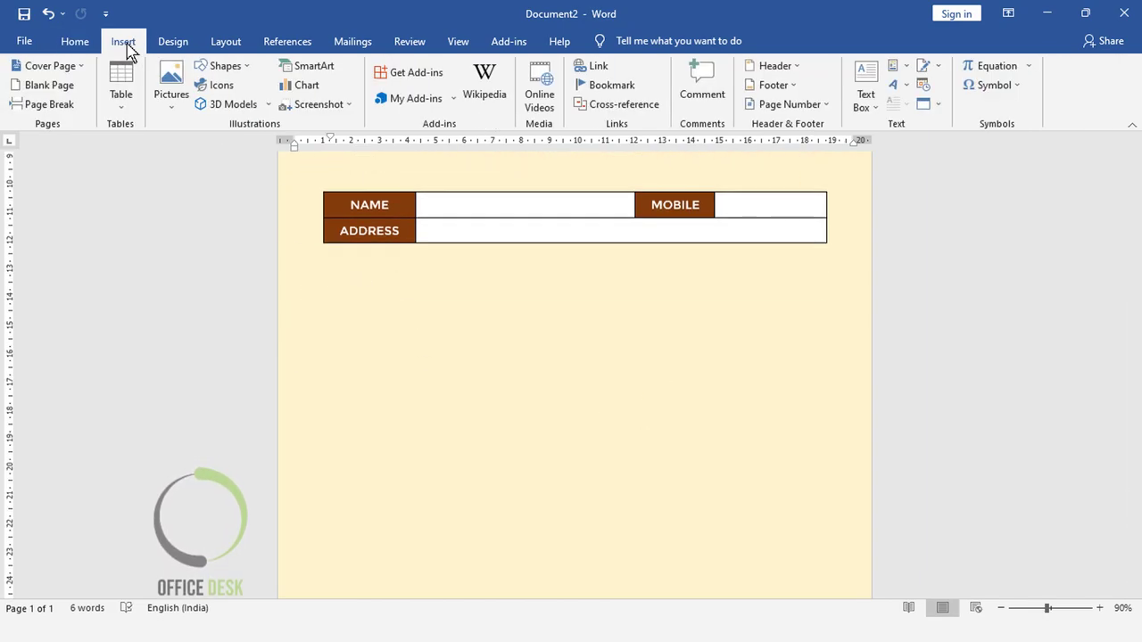
left_click(126, 115)
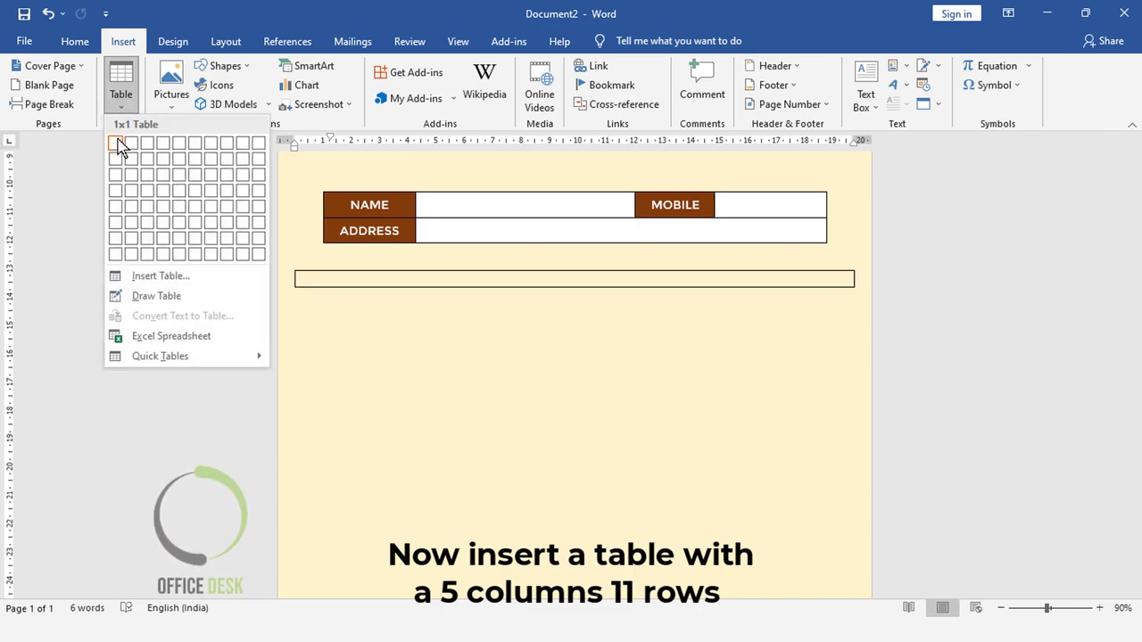
left_click(162, 283)
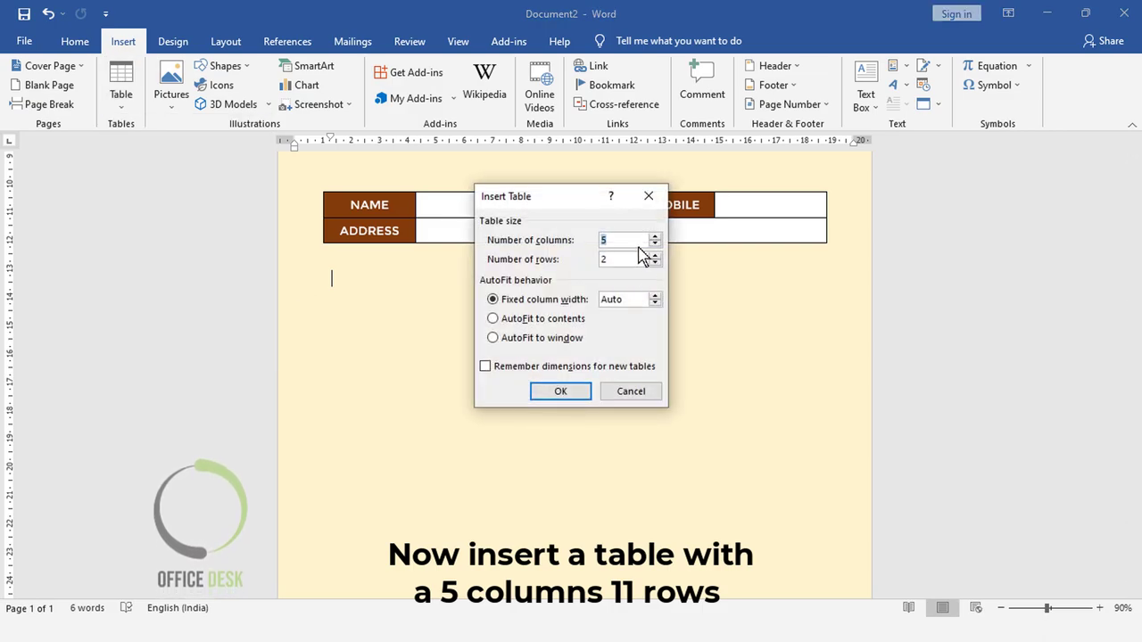
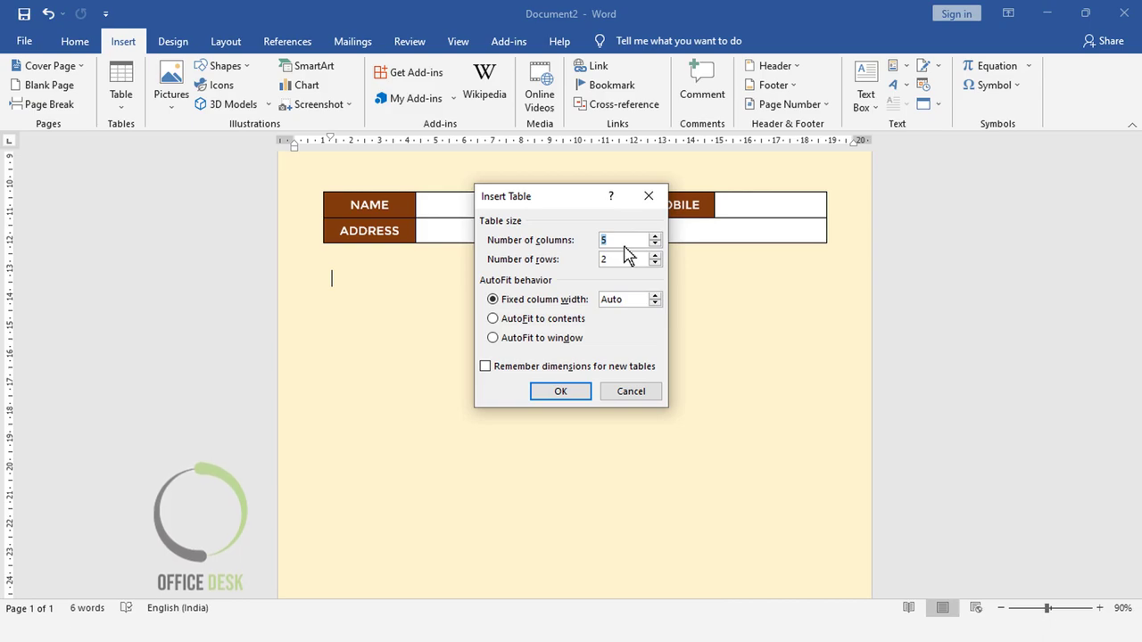
- Insert a 5×11 table with 0.9 cm rows, its side edges aligned to the NAME/ADDRESS block
key("Tab")
type("11")
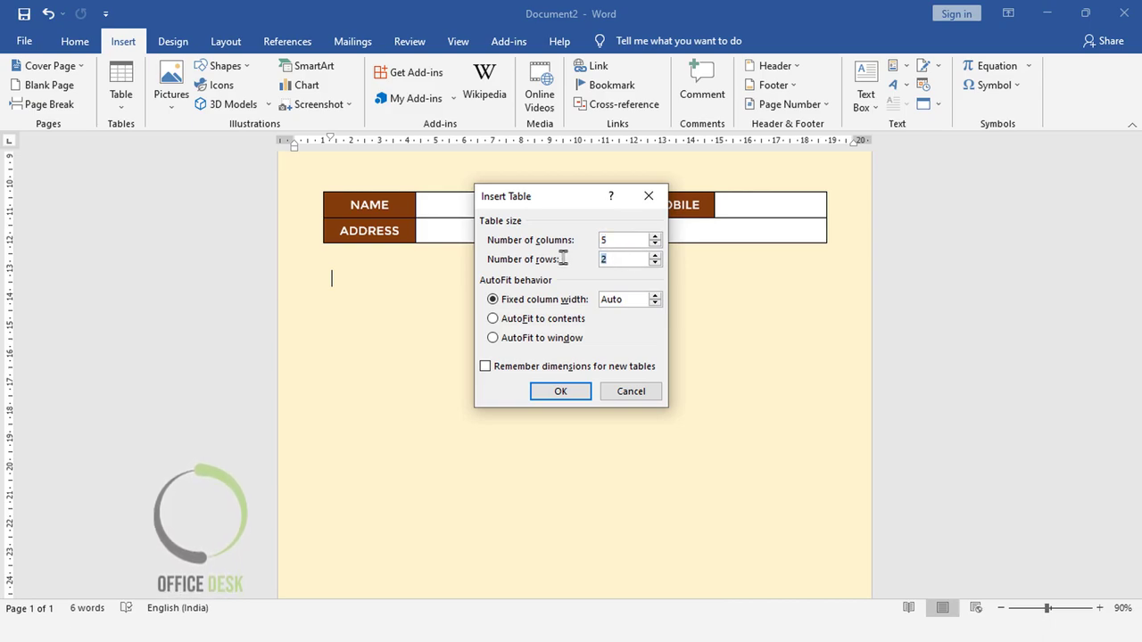
left_click(560, 391)
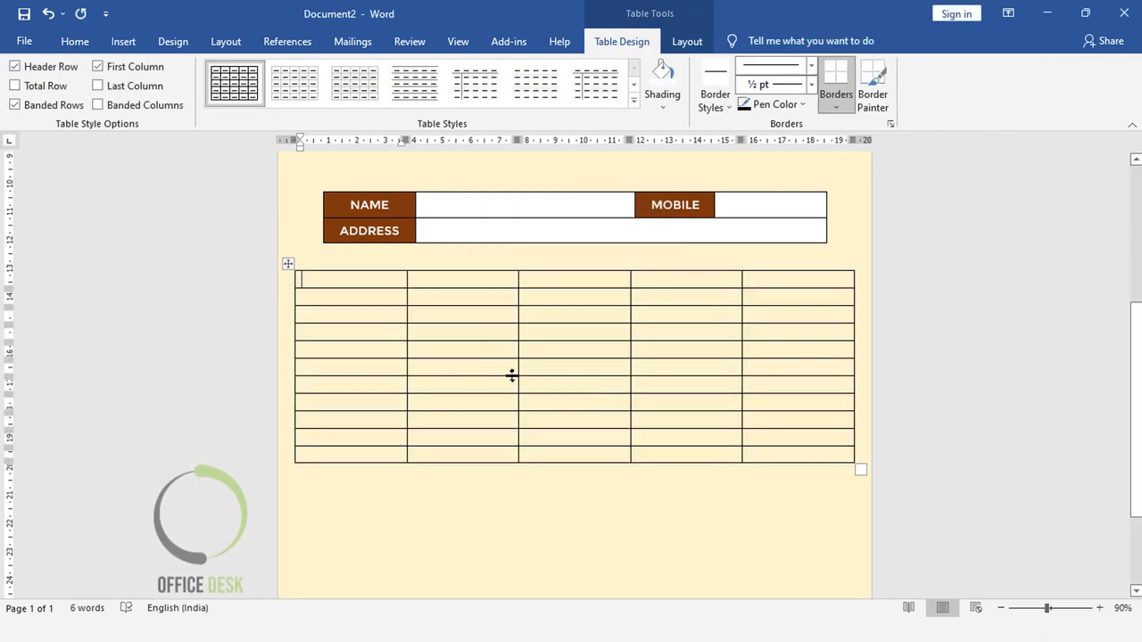
left_click(288, 264)
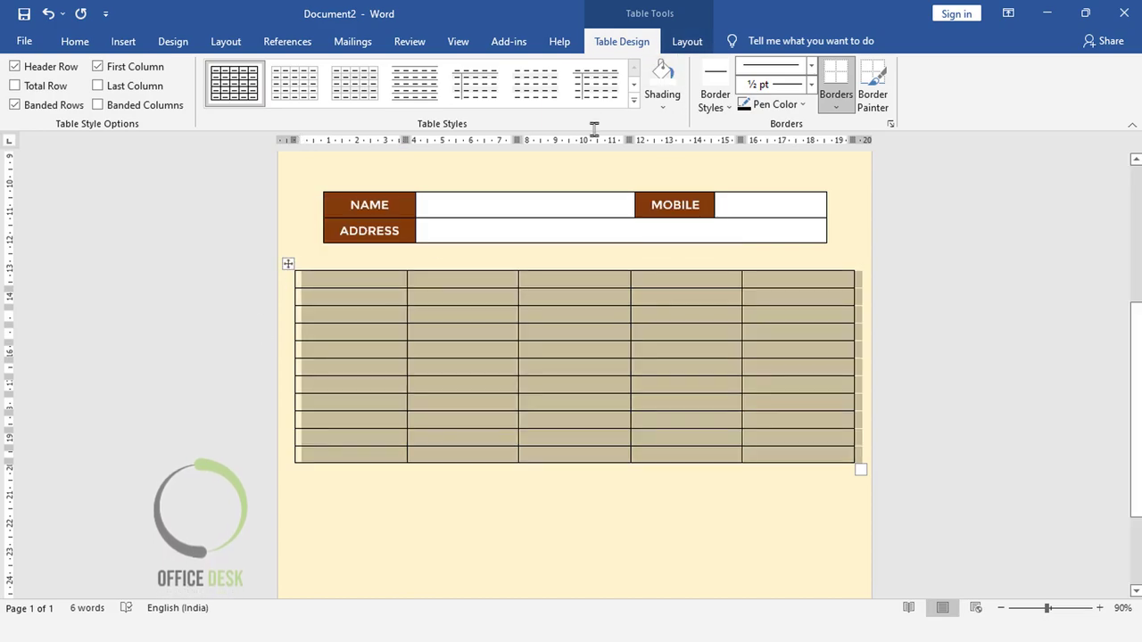
left_click(695, 43)
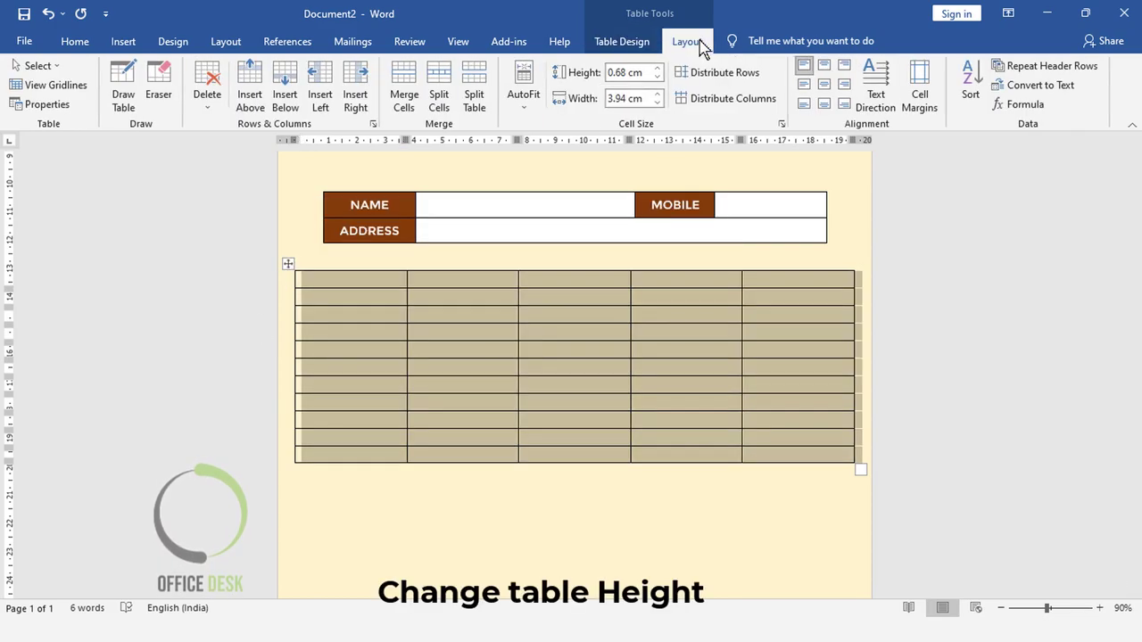
left_click(657, 68)
left_click(658, 67)
left_click(658, 68)
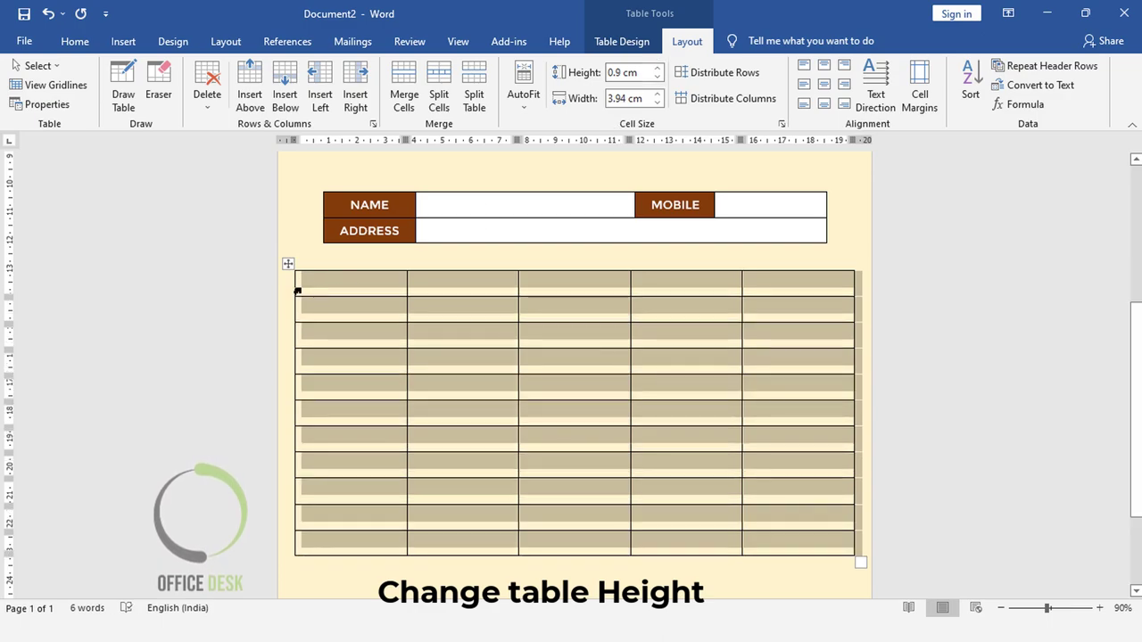
left_click_drag(295, 285, 832, 279)
left_click_drag(357, 284, 951, 352)
- Fill the table's first row with dark brown shading
left_click(465, 313)
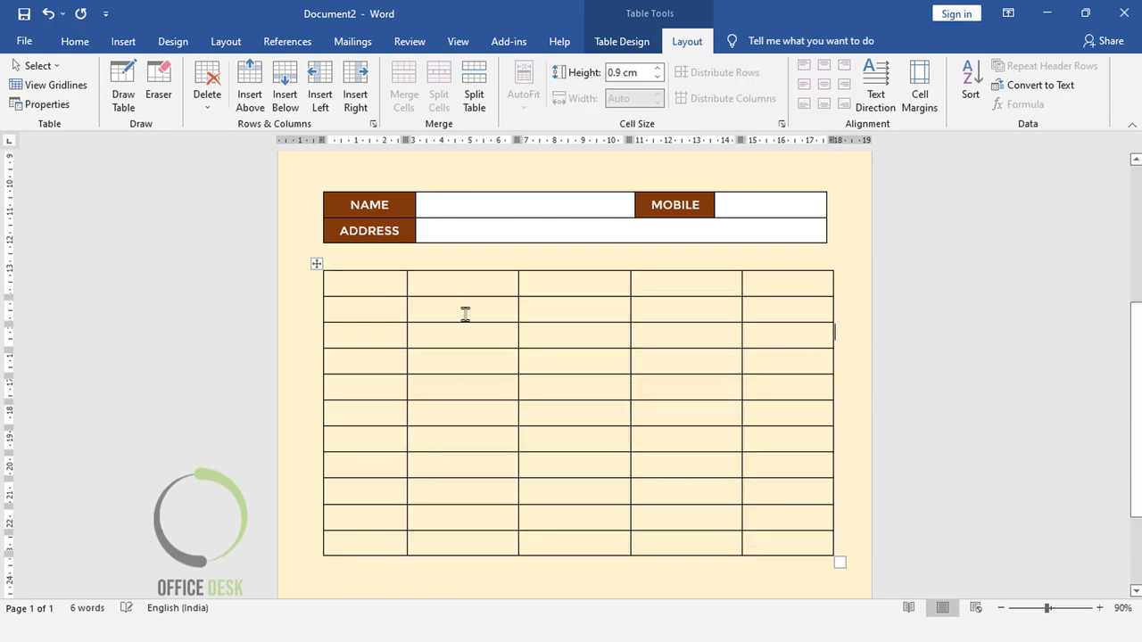
left_click_drag(392, 284, 748, 281)
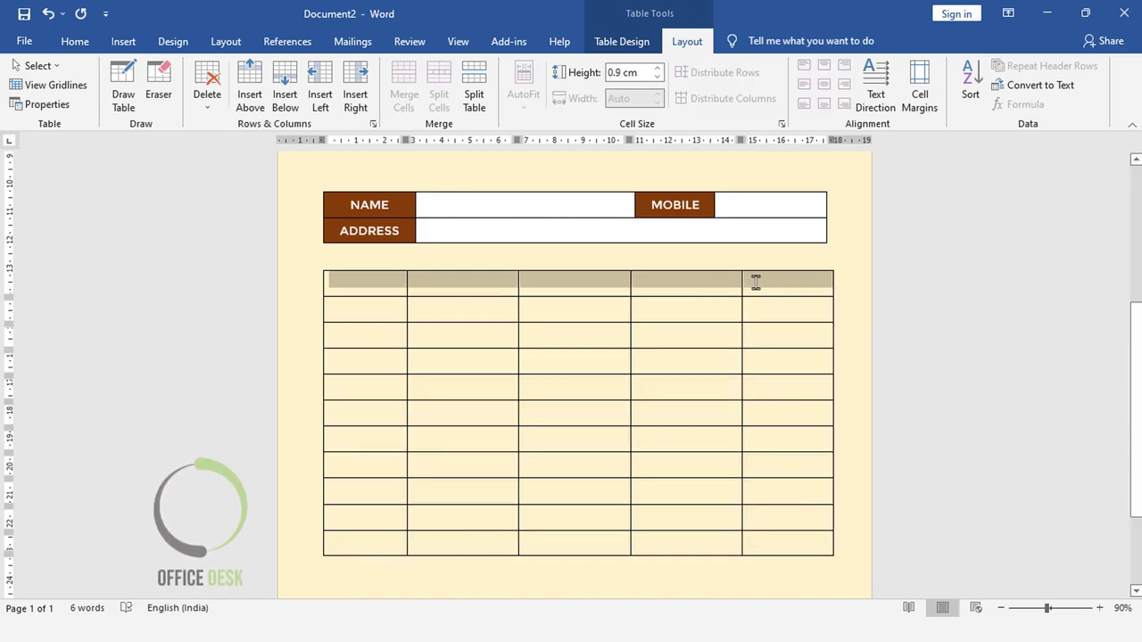
left_click(622, 41)
left_click(665, 107)
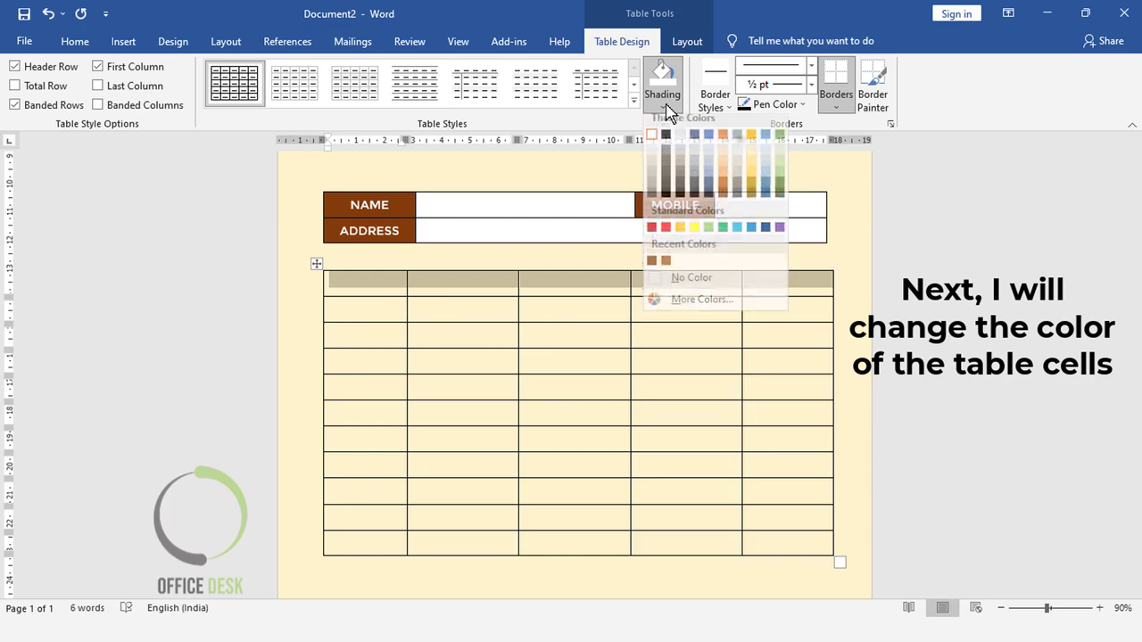
left_click(652, 269)
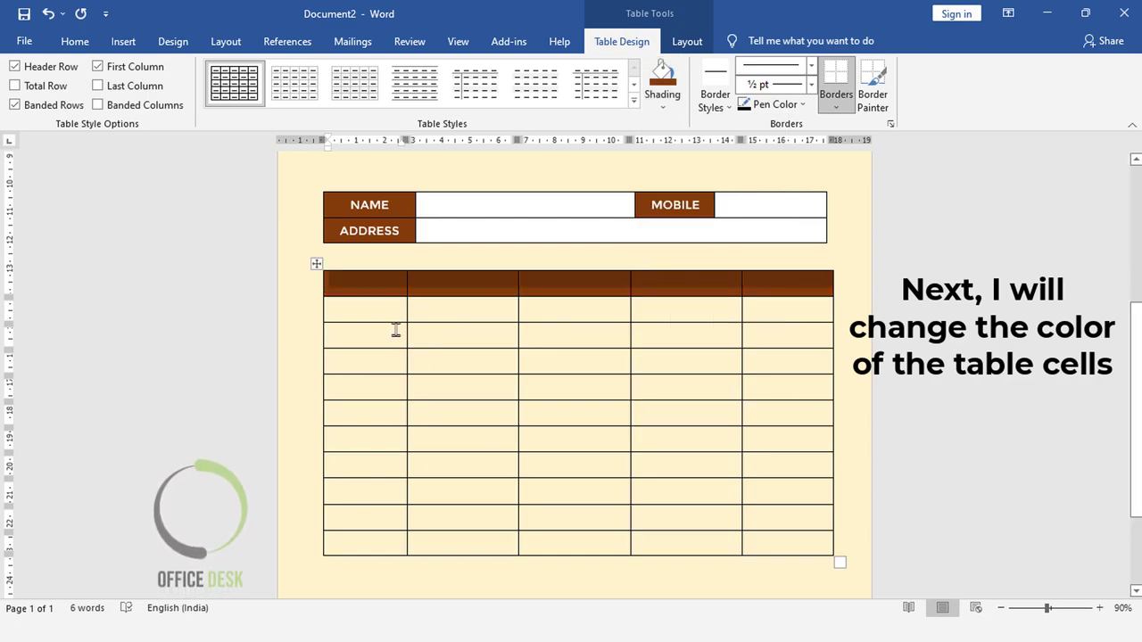
- Narrow the first column and widen the second, adjusting the last columns to fit
left_click(398, 313)
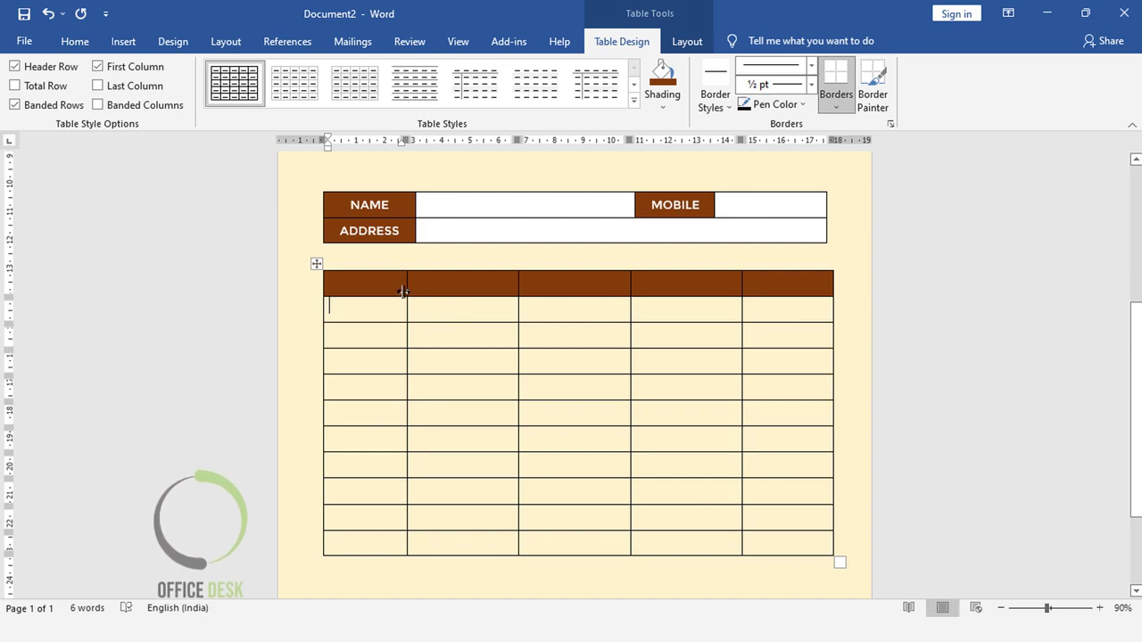
left_click_drag(404, 295, 394, 294)
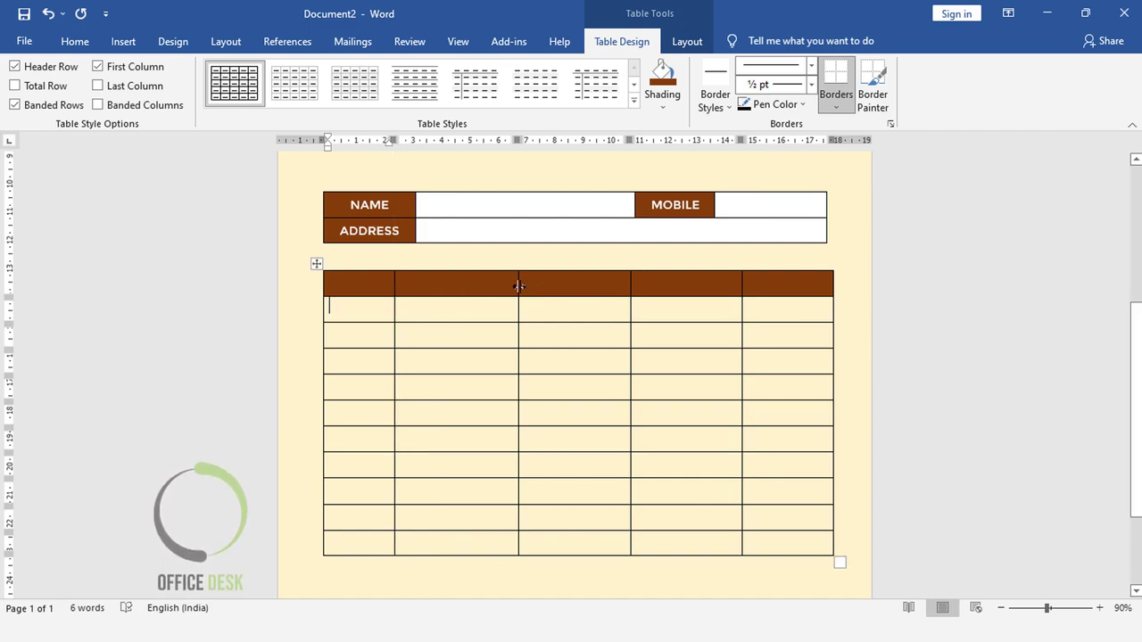
left_click_drag(518, 286, 557, 288)
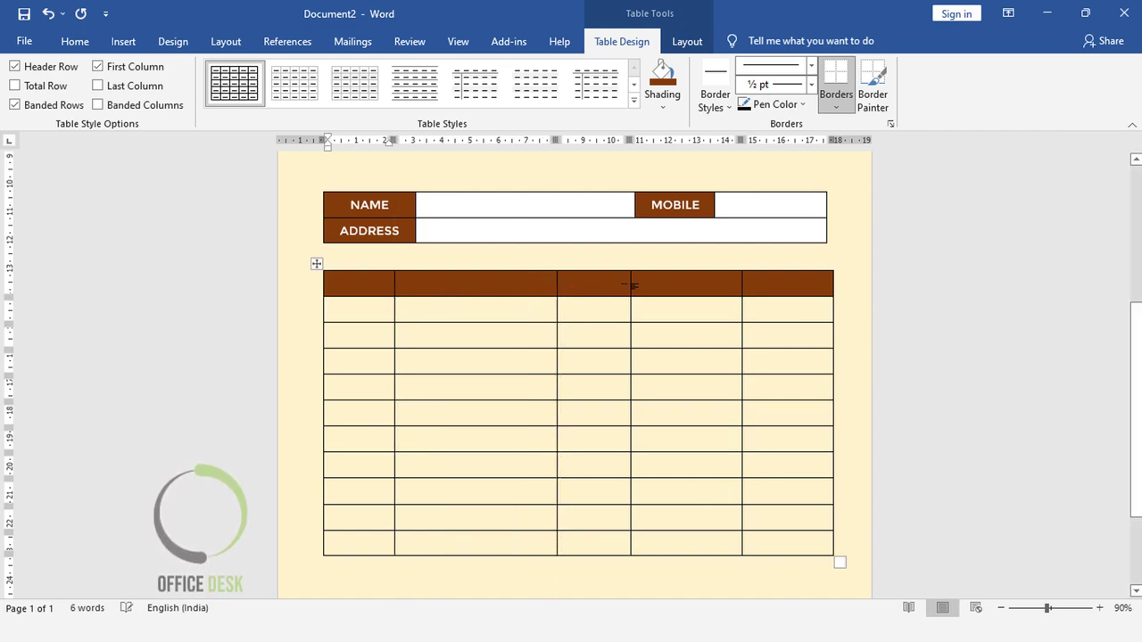
left_click_drag(631, 287, 671, 287)
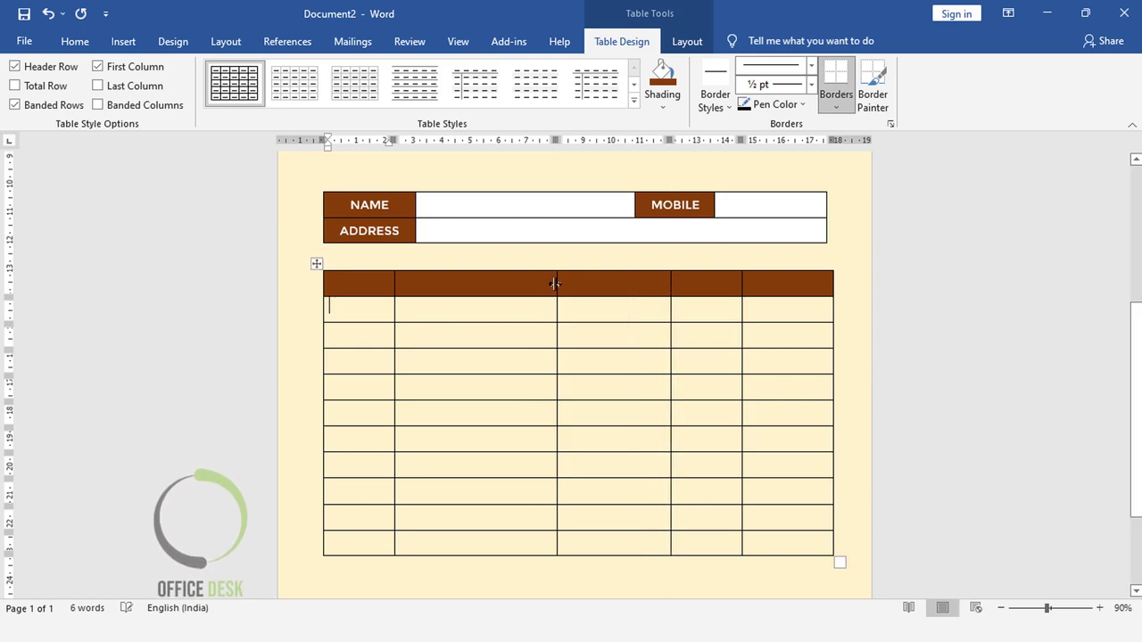
left_click_drag(561, 285, 599, 291)
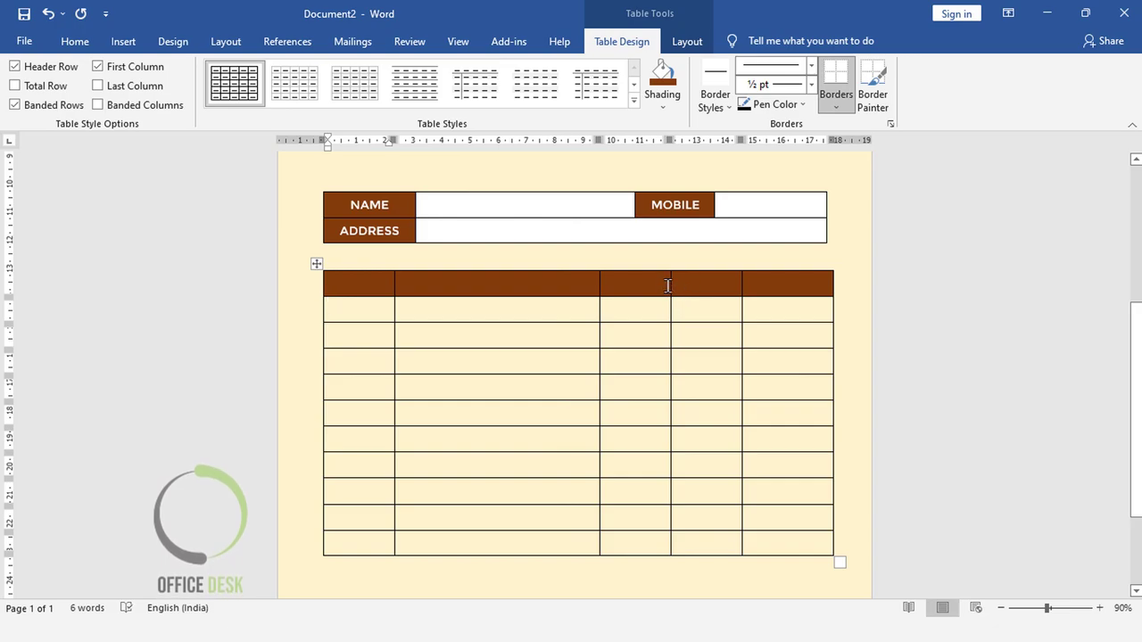
left_click_drag(670, 286, 755, 281)
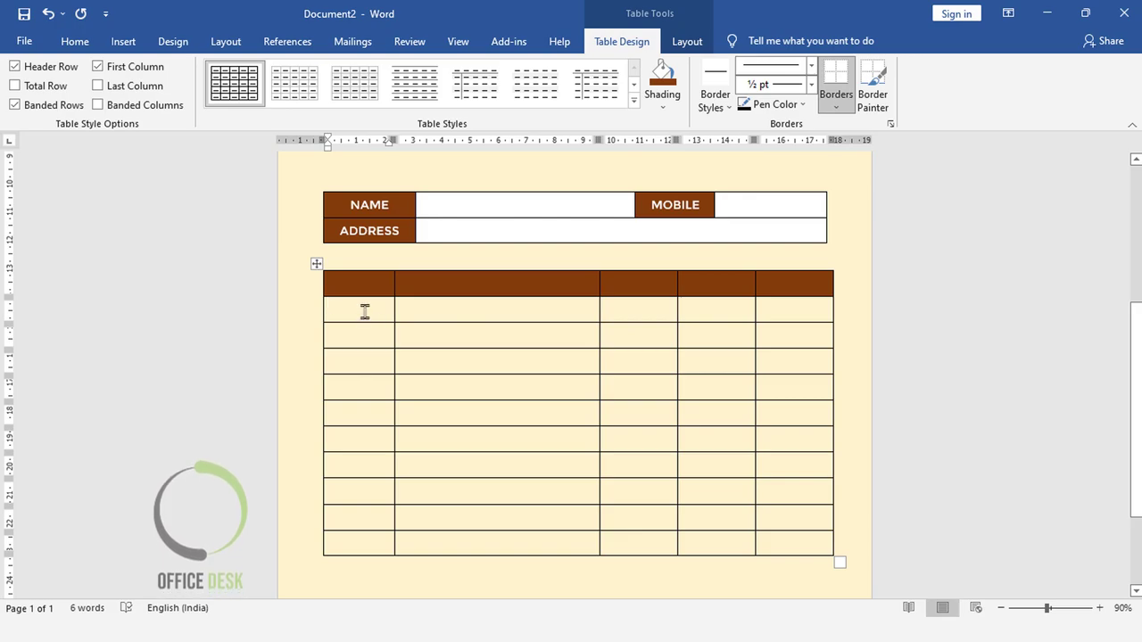
left_click_drag(365, 311, 755, 309)
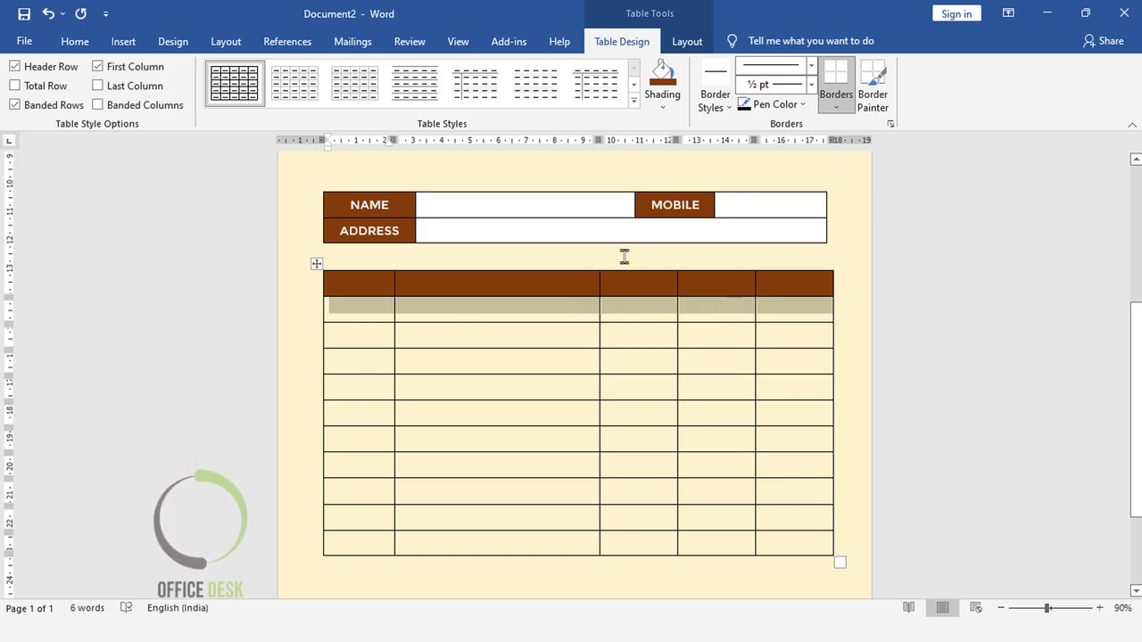
- Give rows 2, 4, 6 and 8 a white fill
left_click(662, 105)
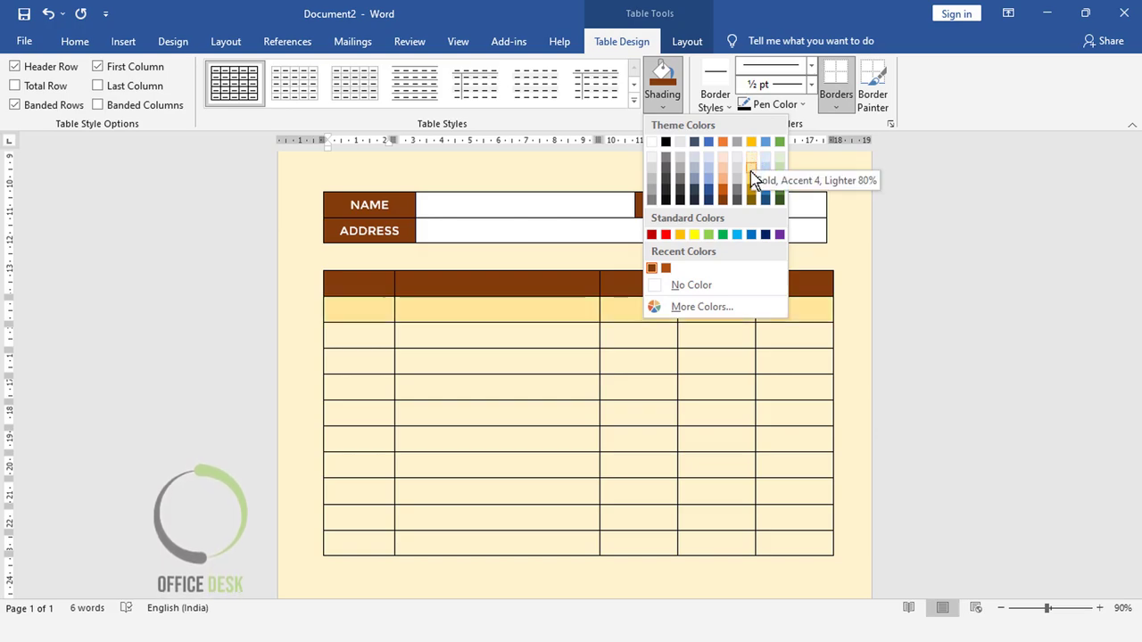
left_click(652, 141)
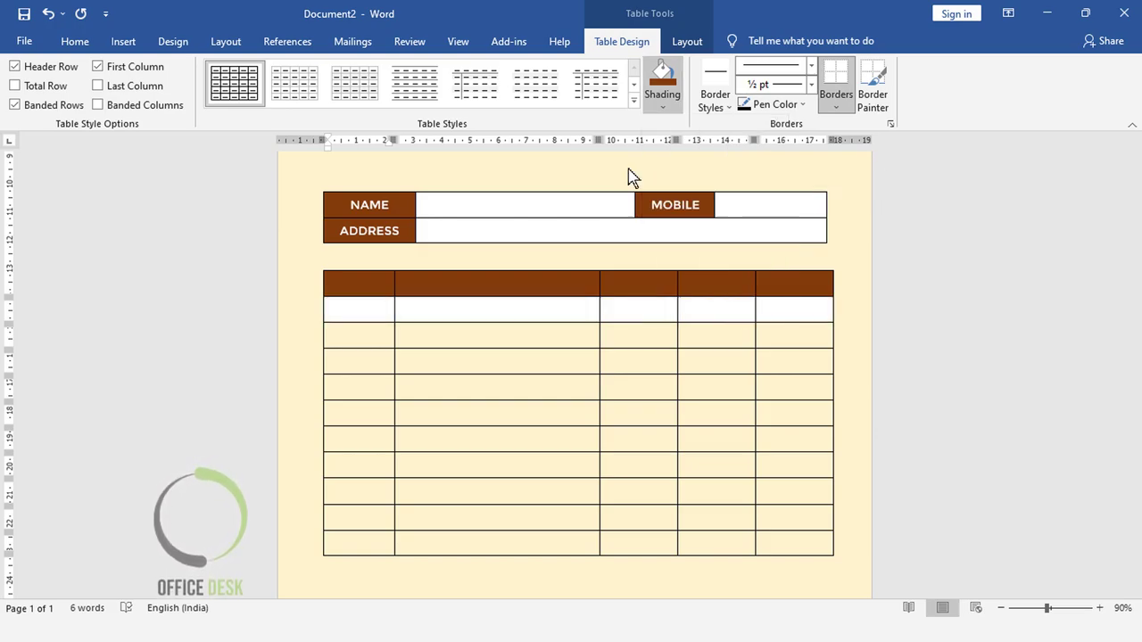
left_click_drag(363, 332, 839, 333)
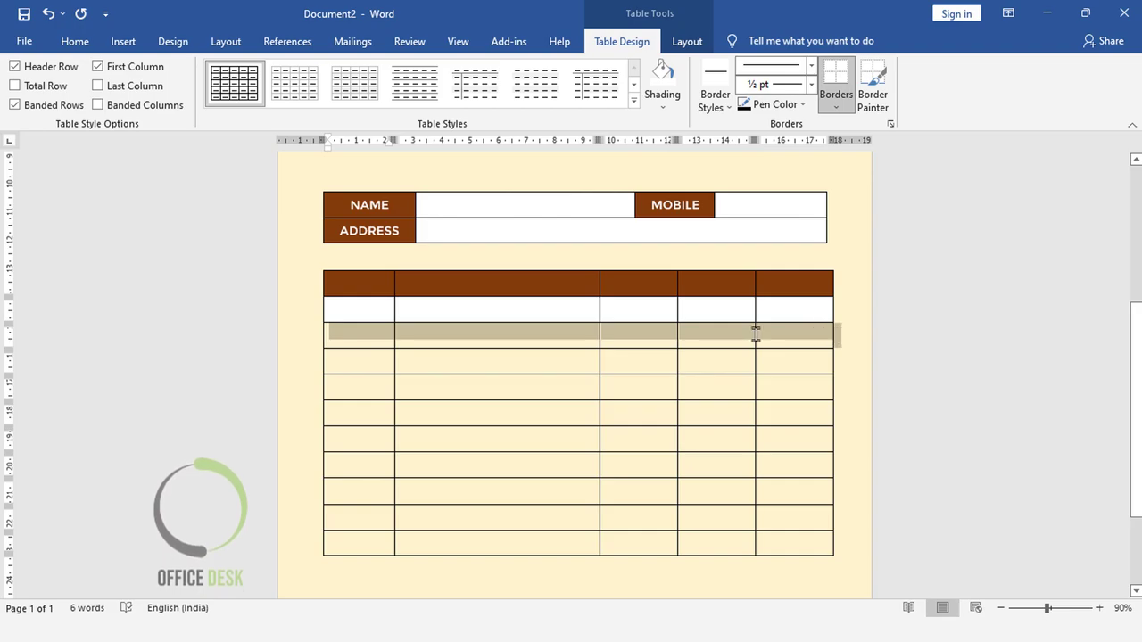
left_click_drag(359, 364, 838, 360)
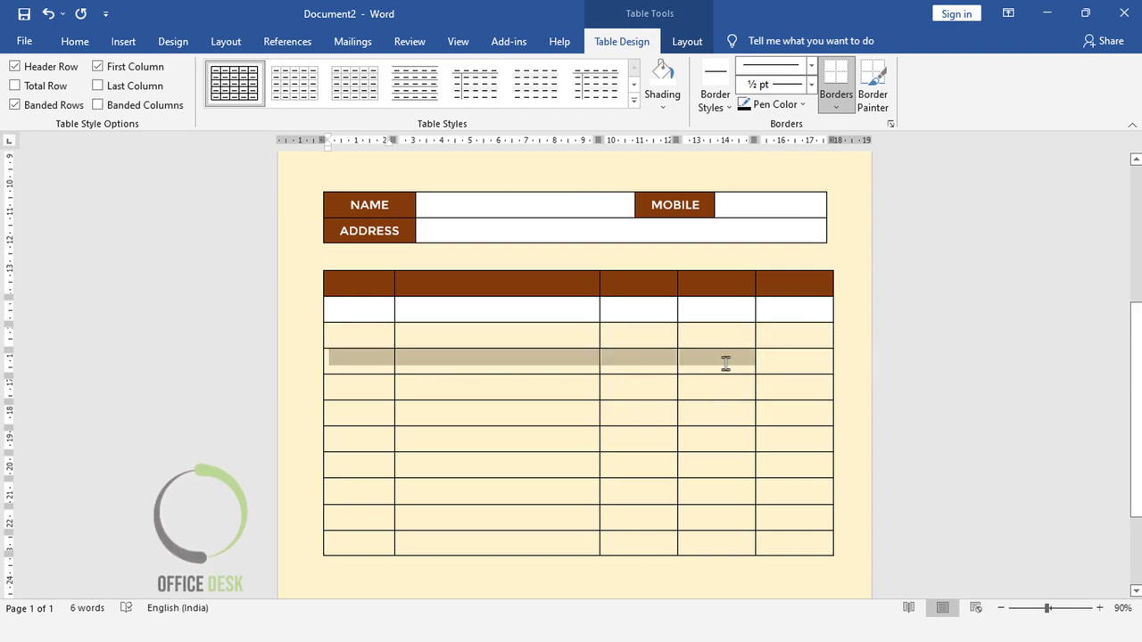
left_click(670, 96)
left_click_drag(389, 413, 838, 414)
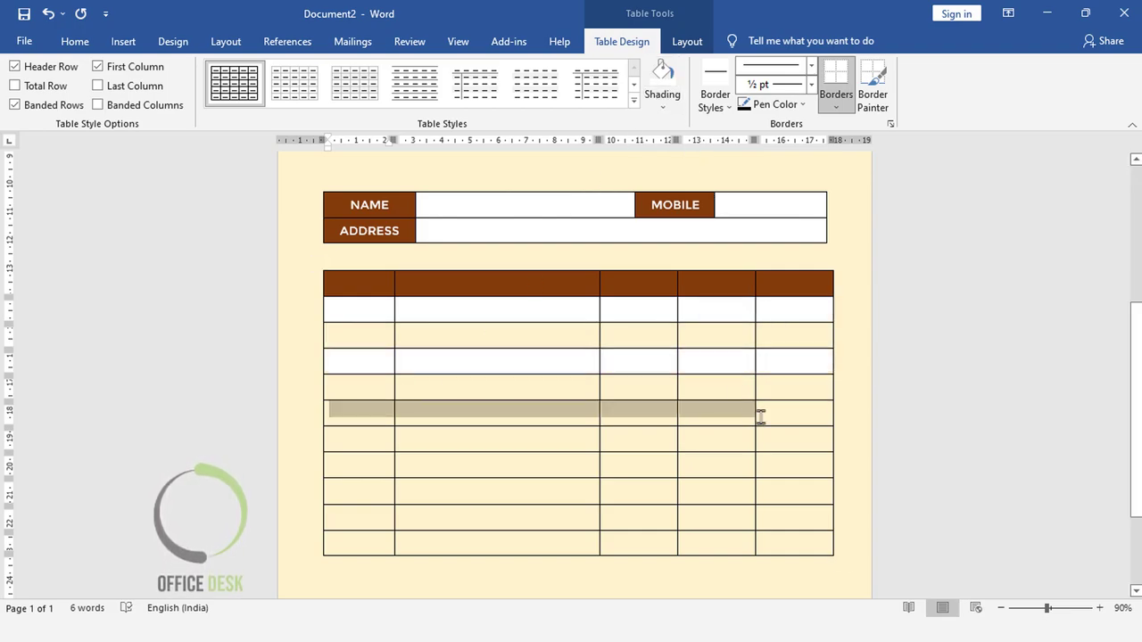
left_click(662, 80)
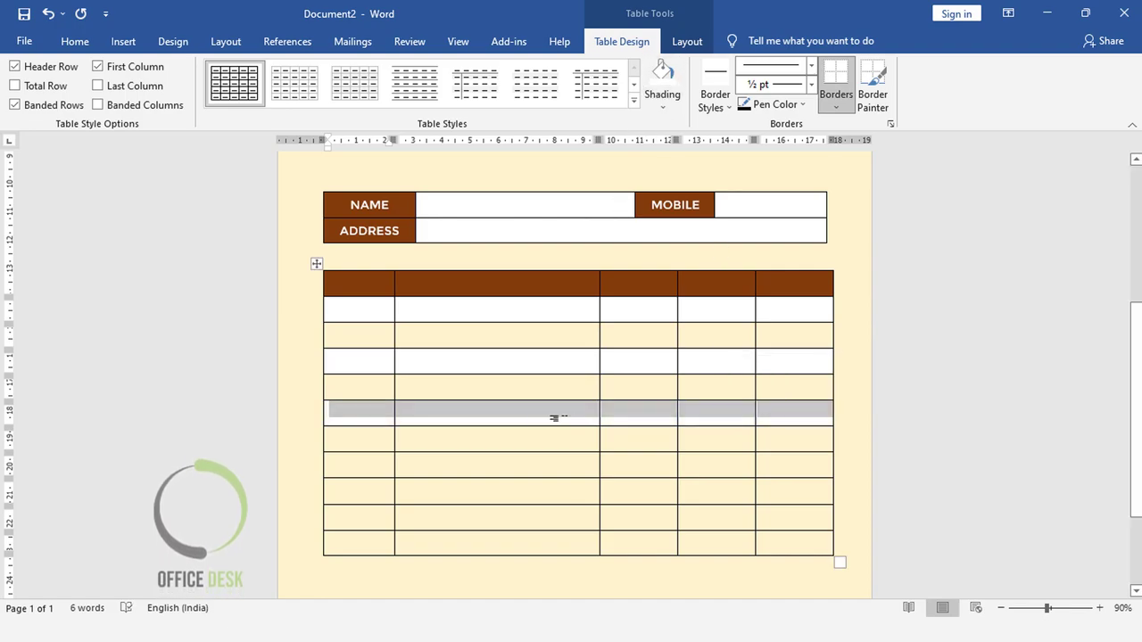
left_click_drag(390, 464, 793, 464)
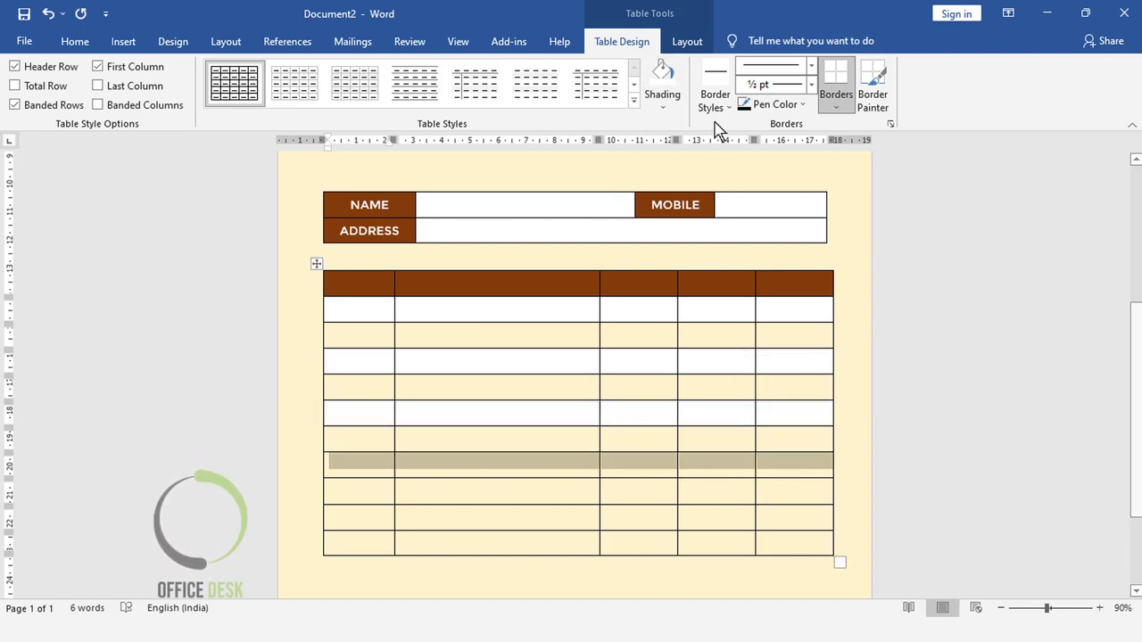
left_click(671, 78)
- Shade rows 3, 5 and 7 light gold to band the table body
left_click_drag(372, 336, 805, 334)
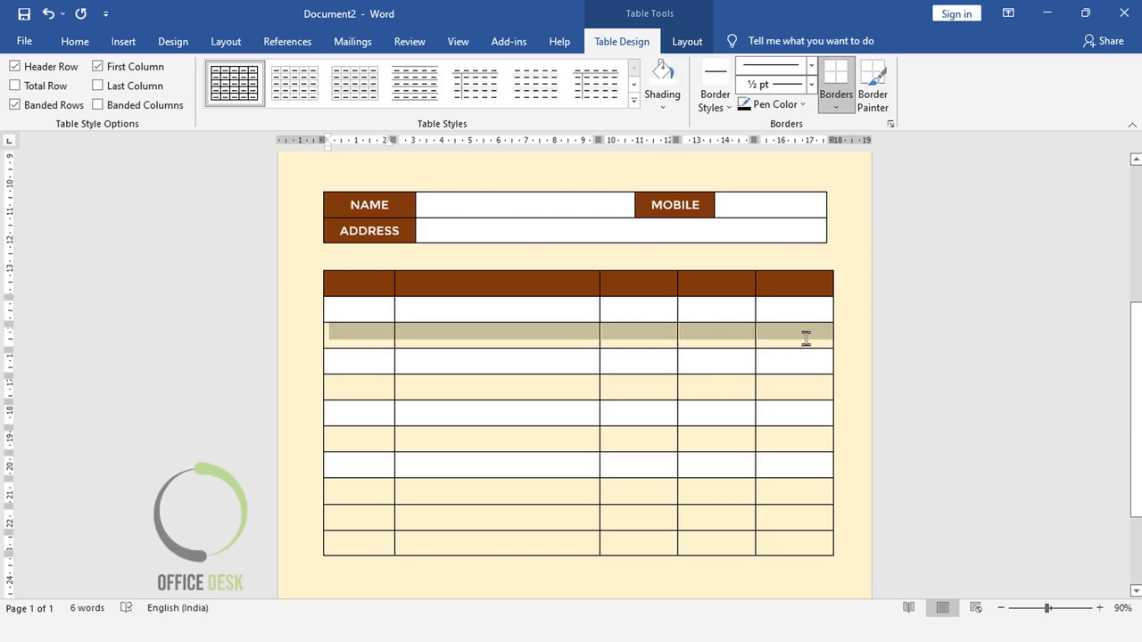
left_click(663, 106)
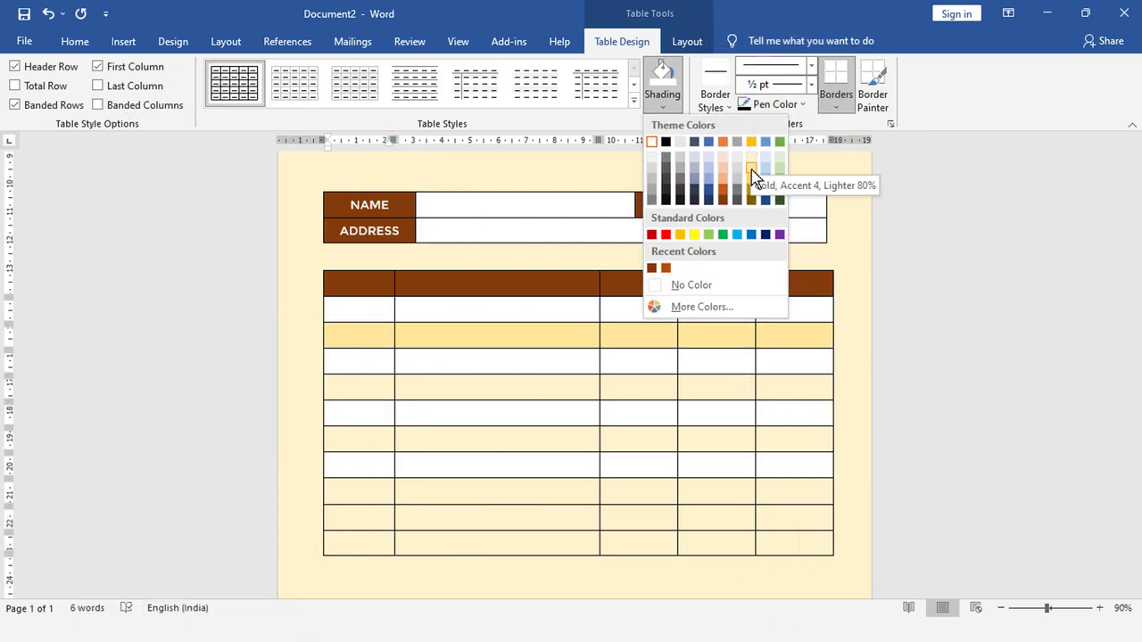
left_click(752, 171)
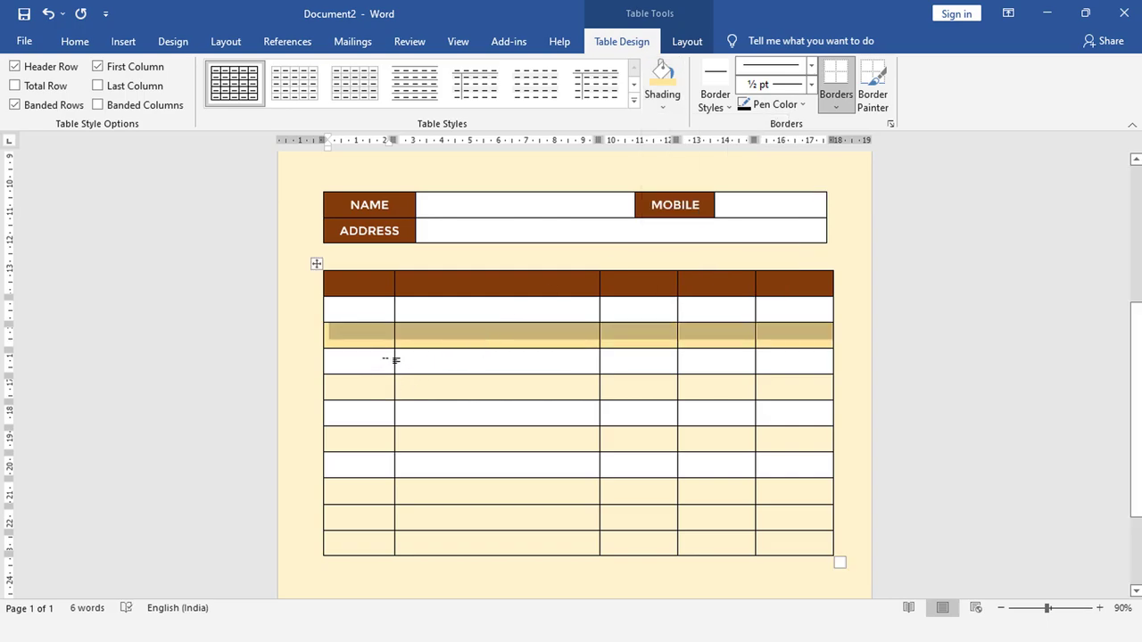
left_click_drag(388, 358, 638, 357)
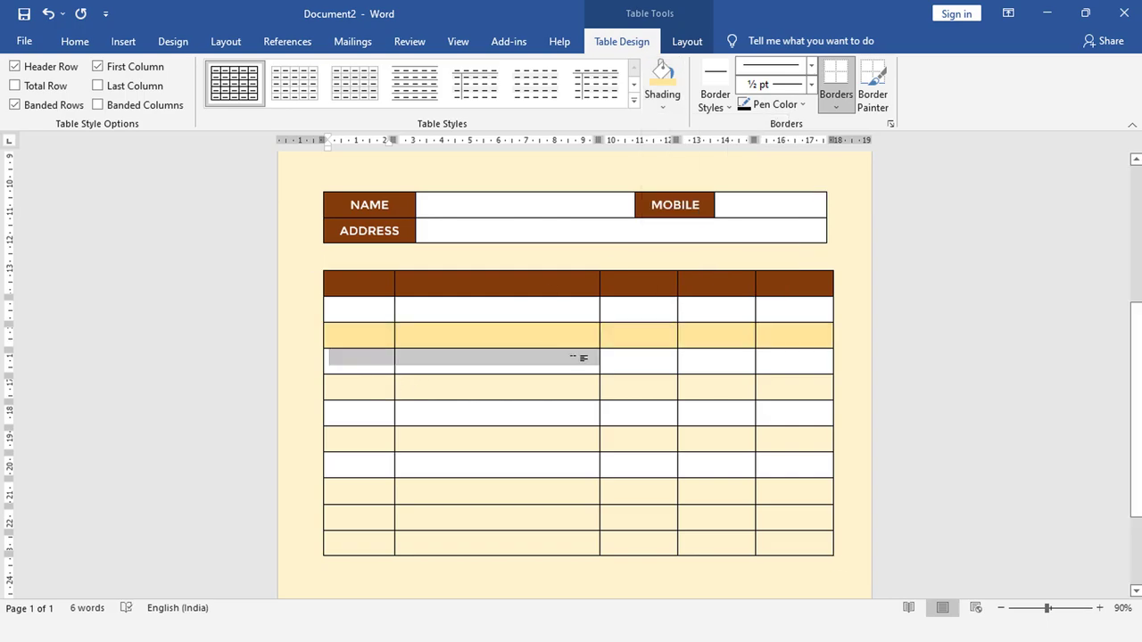
left_click_drag(389, 387, 790, 393)
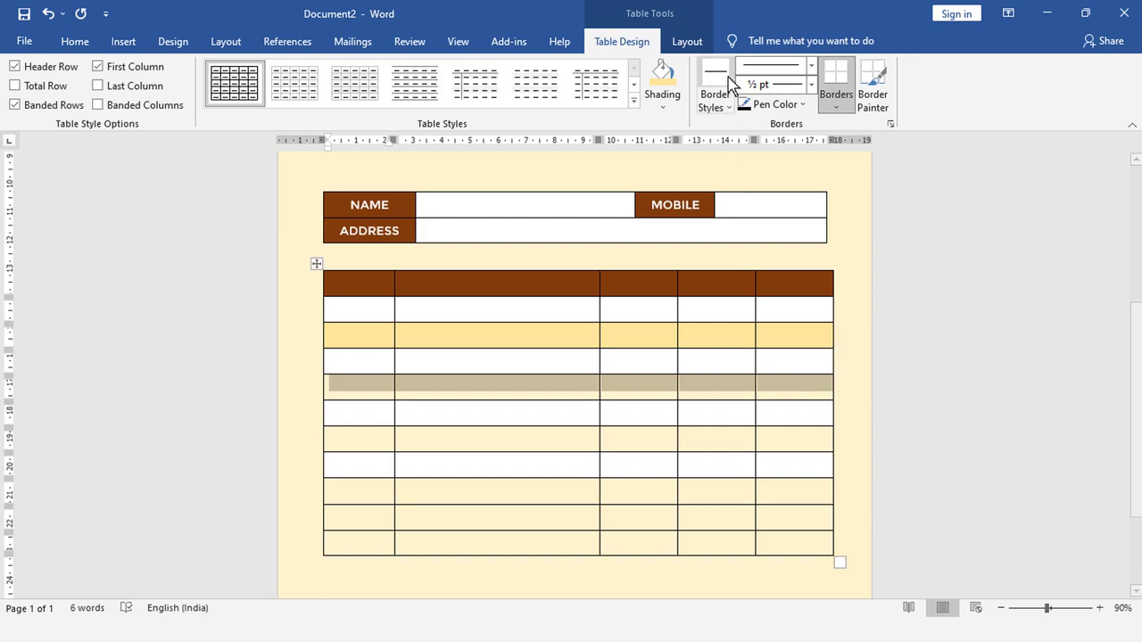
left_click(664, 76)
left_click_drag(378, 444, 807, 438)
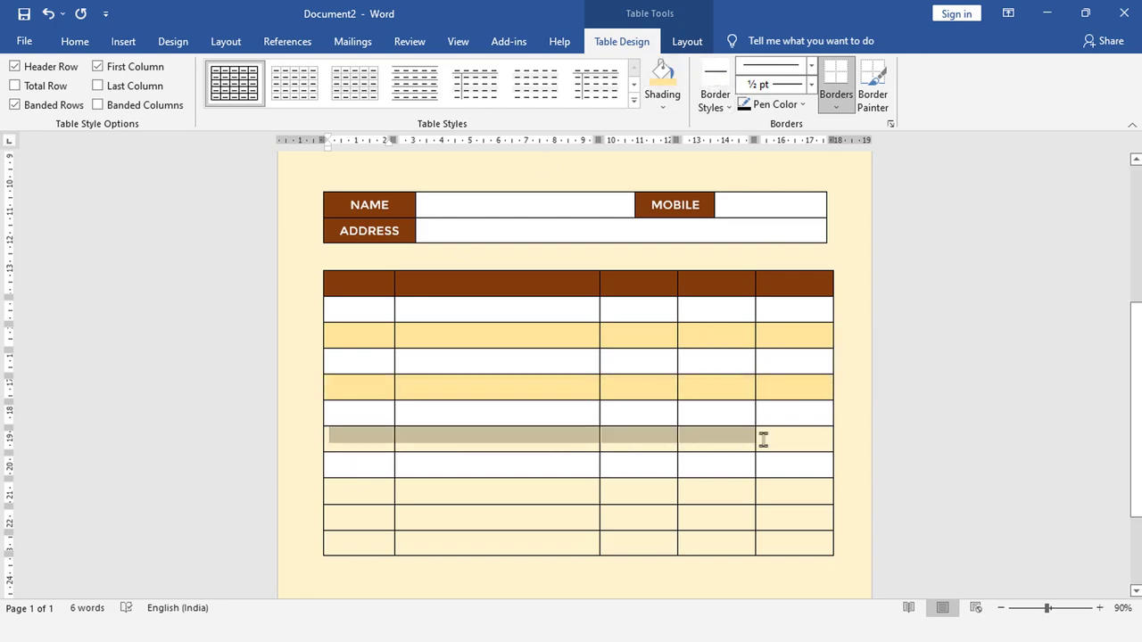
left_click(664, 76)
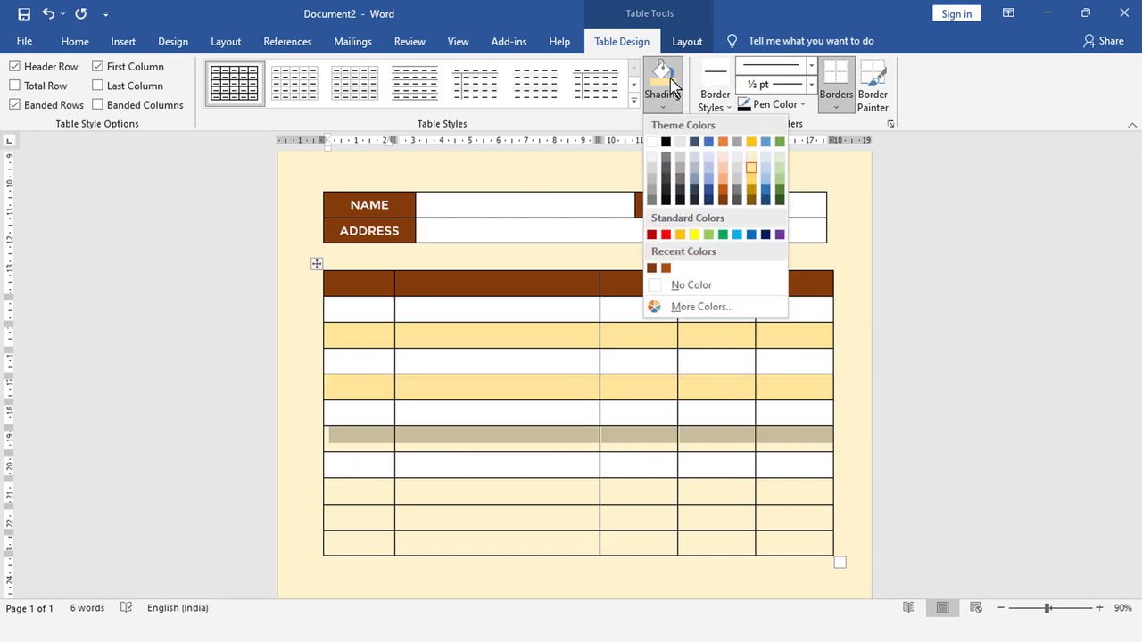
left_click(683, 105)
left_click(911, 408)
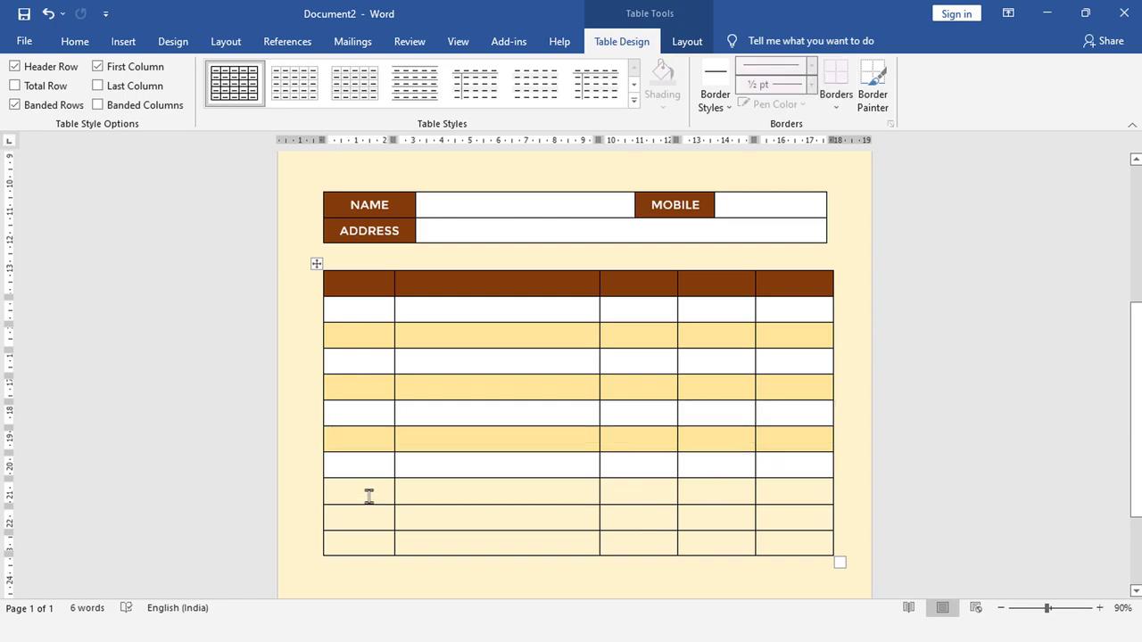
- Merge the first three cells in each of the table's bottom three rows
left_click_drag(369, 496, 514, 555)
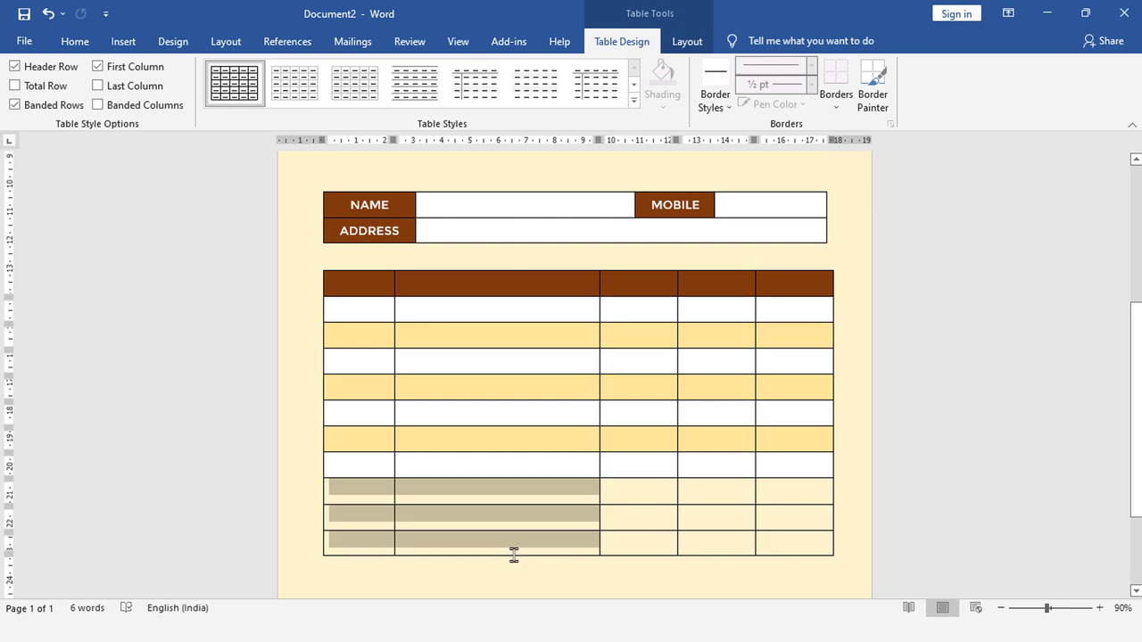
left_click_drag(585, 551, 624, 488)
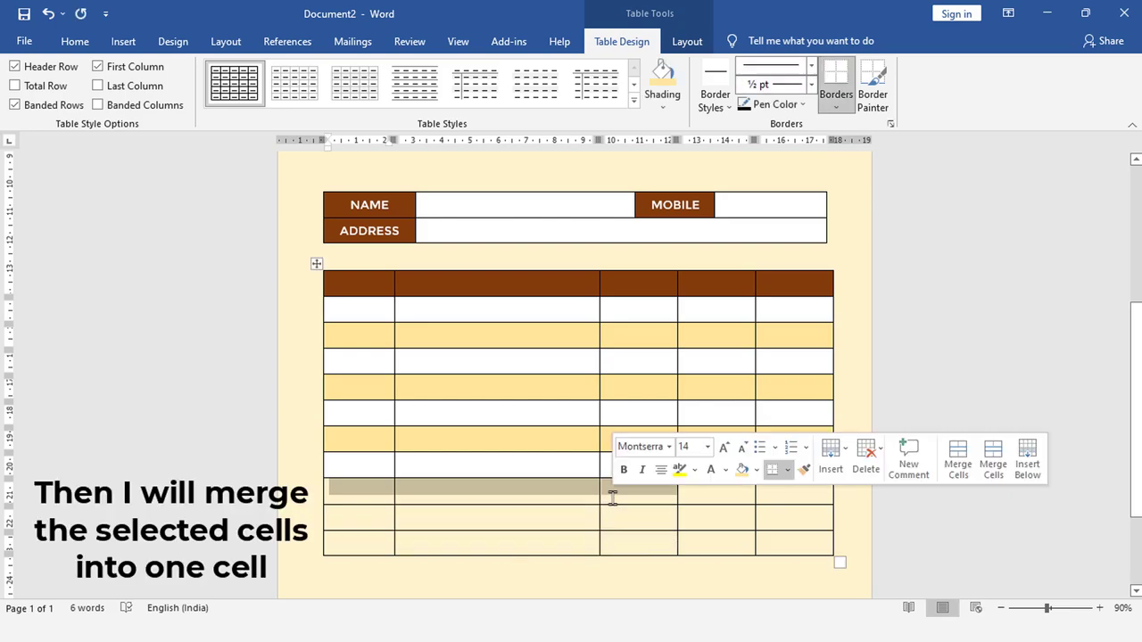
left_click(687, 41)
left_click(403, 100)
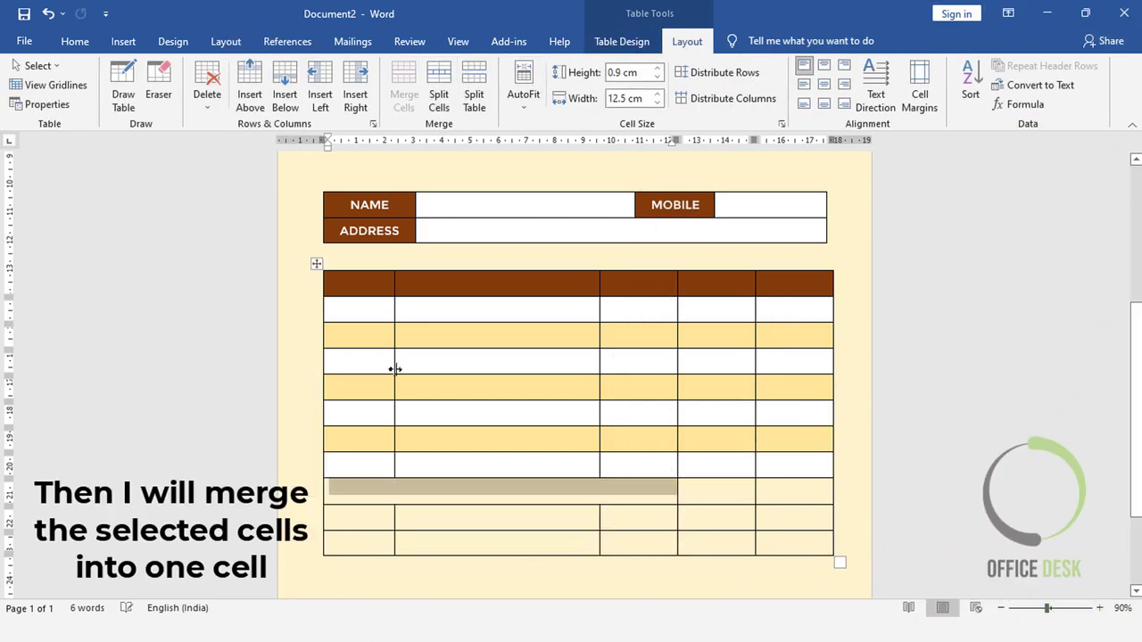
left_click_drag(376, 512, 623, 512)
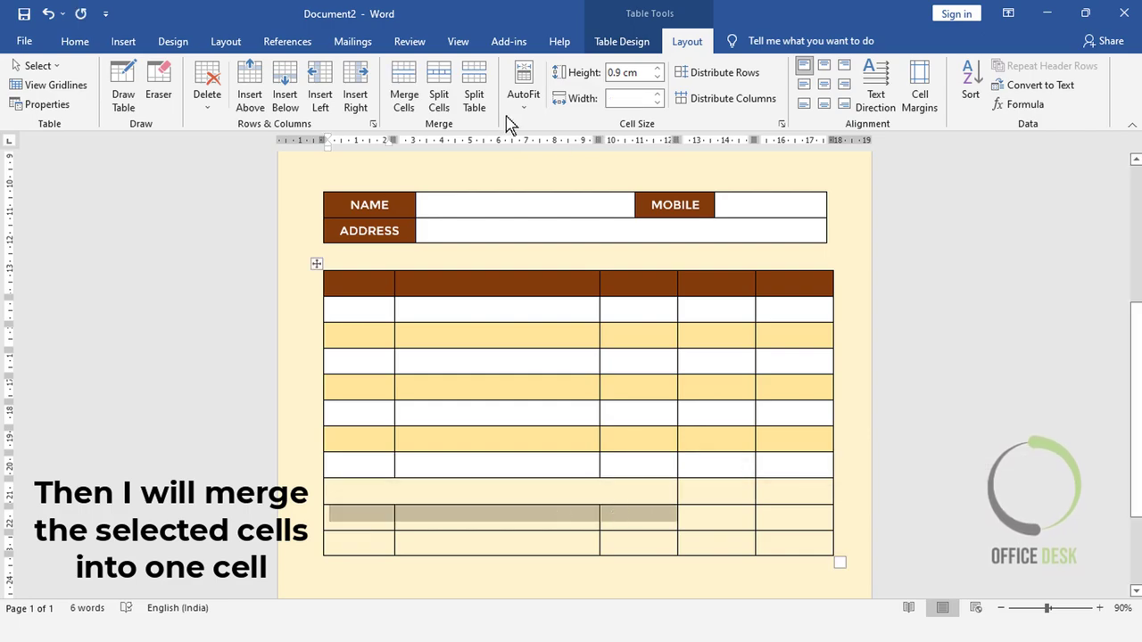
left_click(405, 87)
left_click_drag(393, 544, 624, 542)
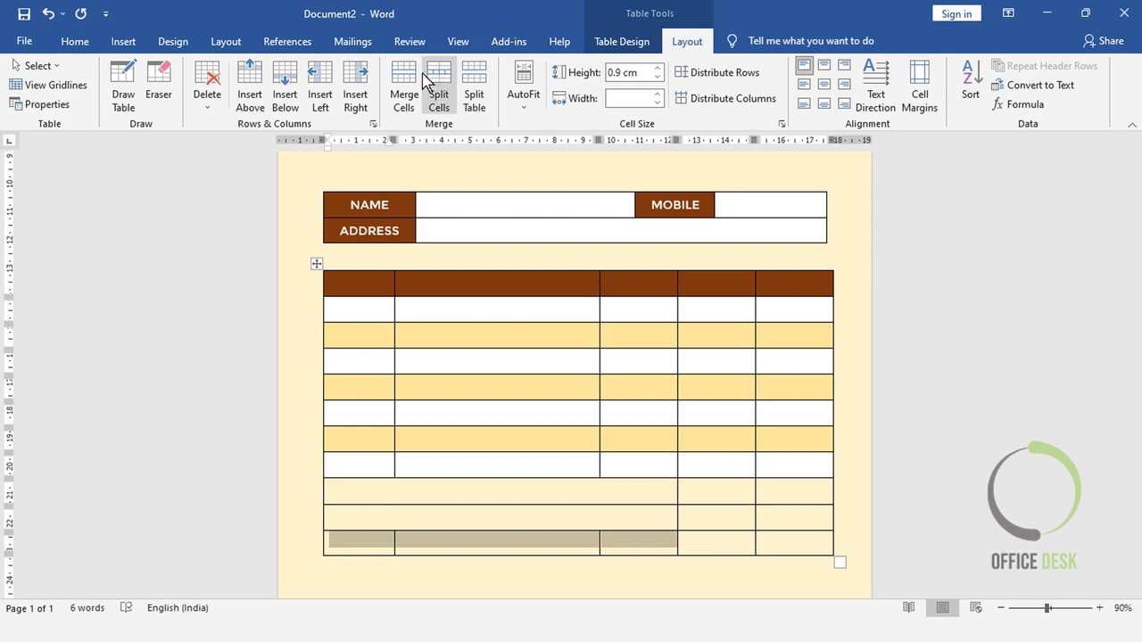
left_click(404, 98)
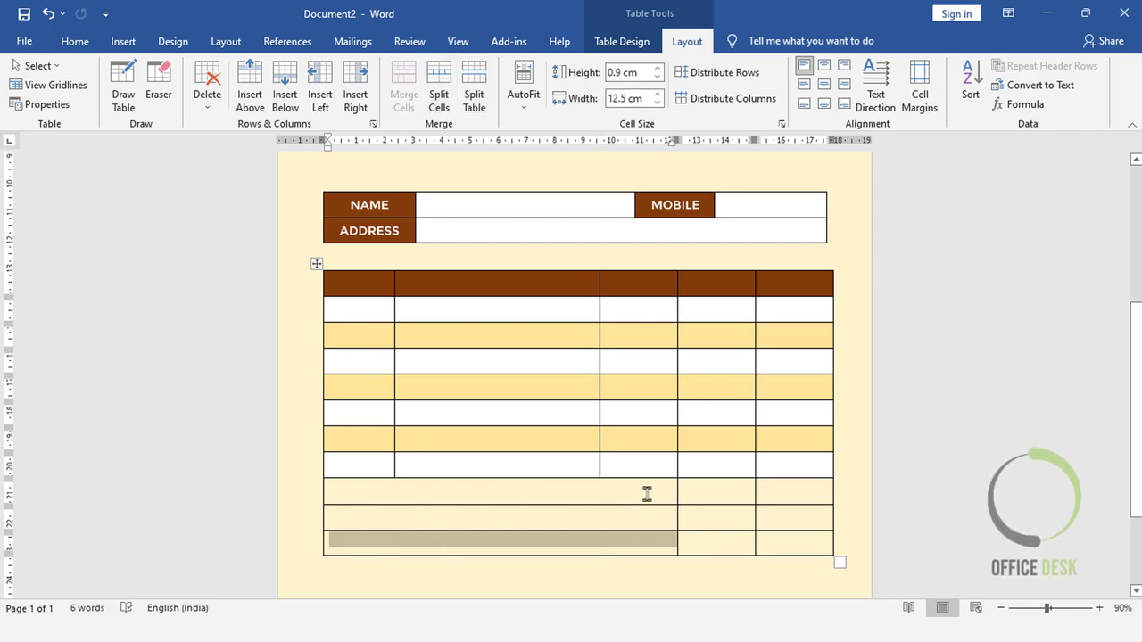
- Merge the bottom rows' wide cells further and drag their left border right into a narrow block
left_click_drag(648, 495, 704, 496)
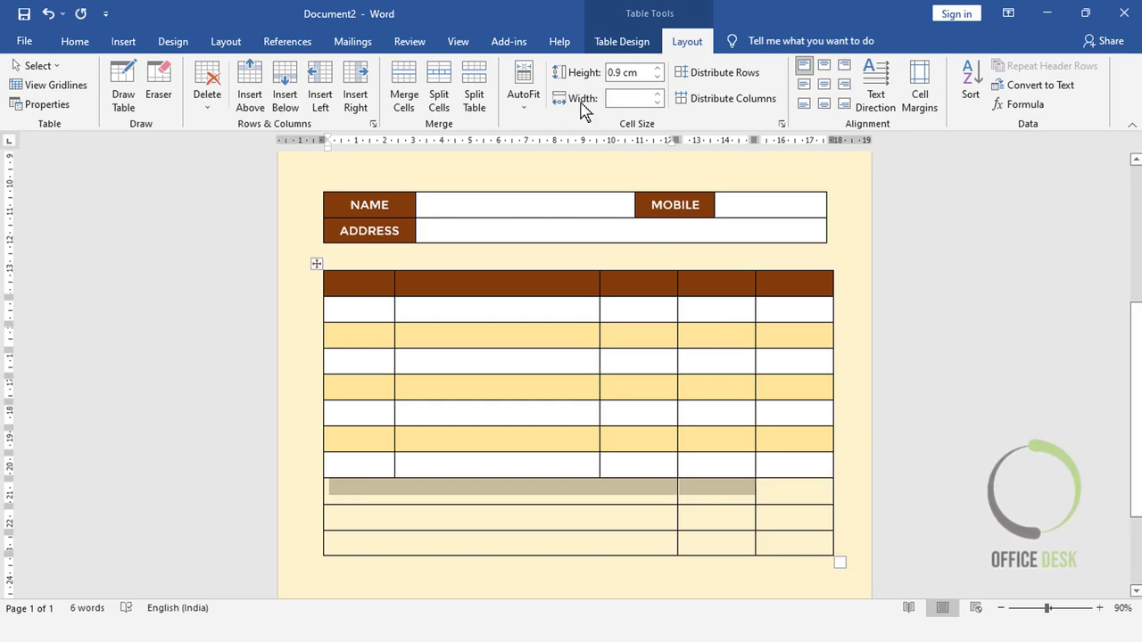
left_click(403, 89)
left_click_drag(581, 507, 728, 512)
left_click_drag(728, 512, 594, 511)
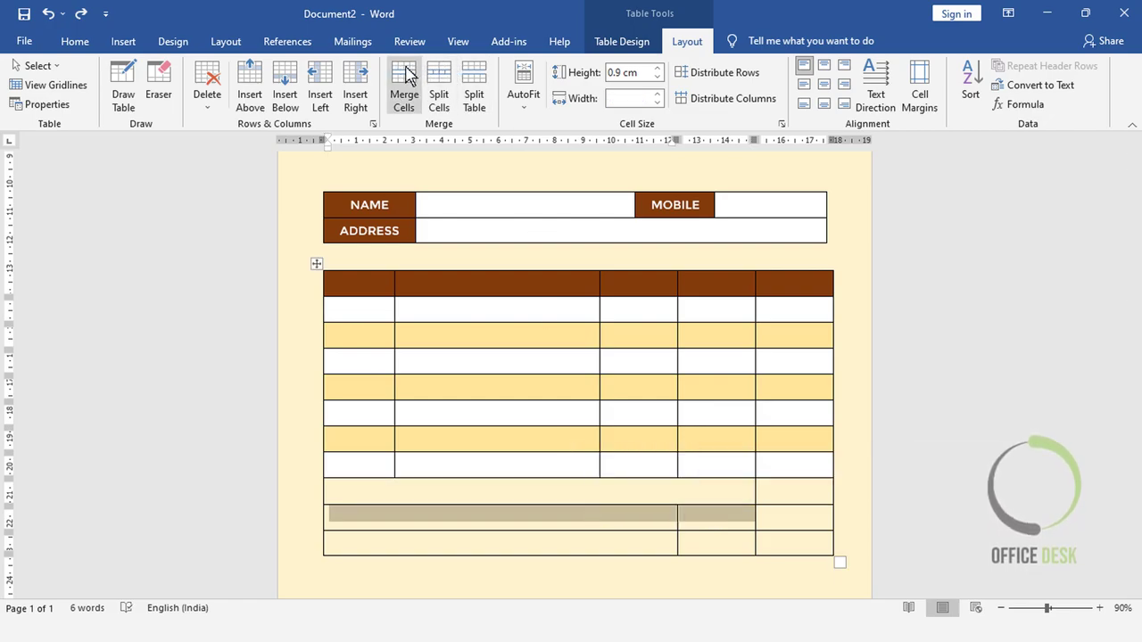
left_click(404, 85)
left_click_drag(536, 539, 704, 539)
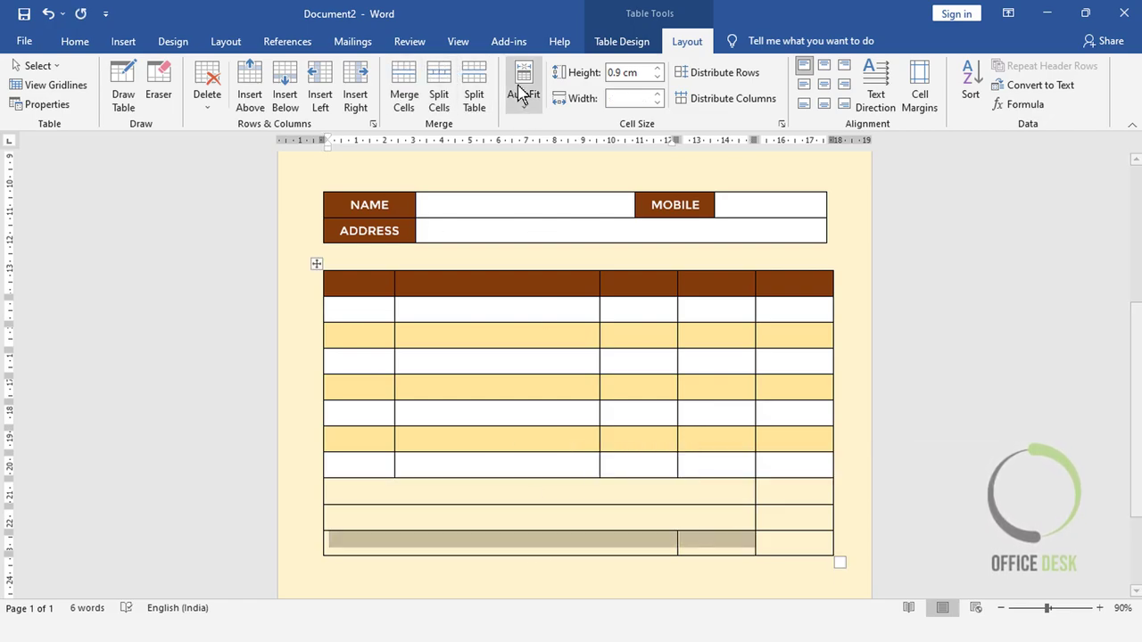
left_click(404, 85)
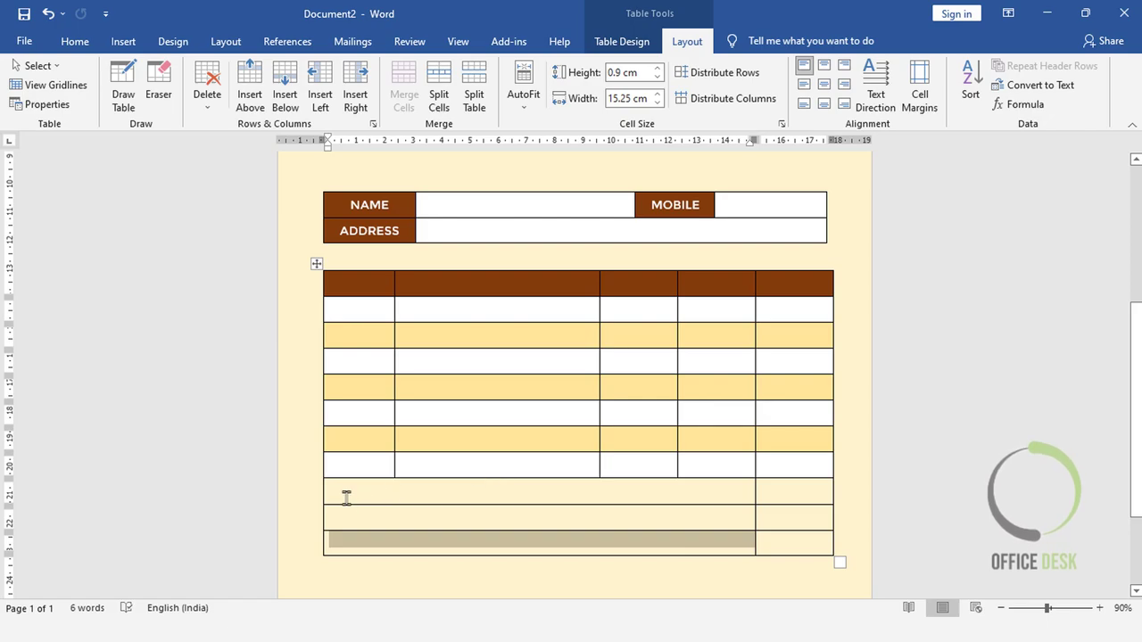
left_click_drag(346, 498, 357, 537)
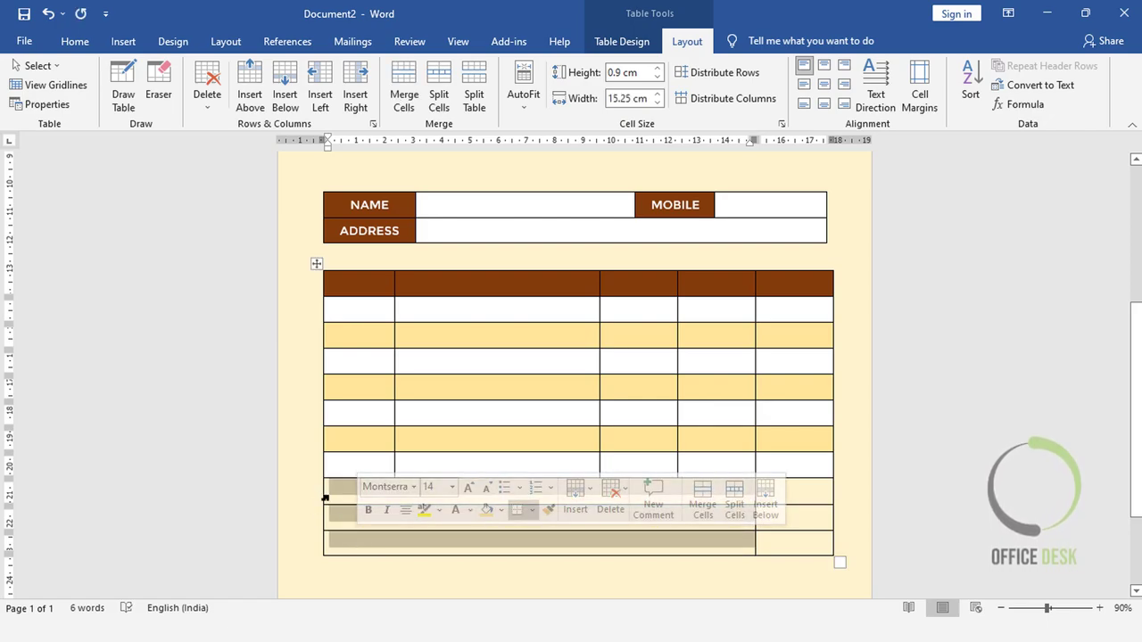
mouse_move(322, 499)
left_mouse_down()
mouse_move(618, 507)
mouse_move(599, 508)
mouse_move(619, 489)
mouse_move(650, 489)
left_mouse_up()
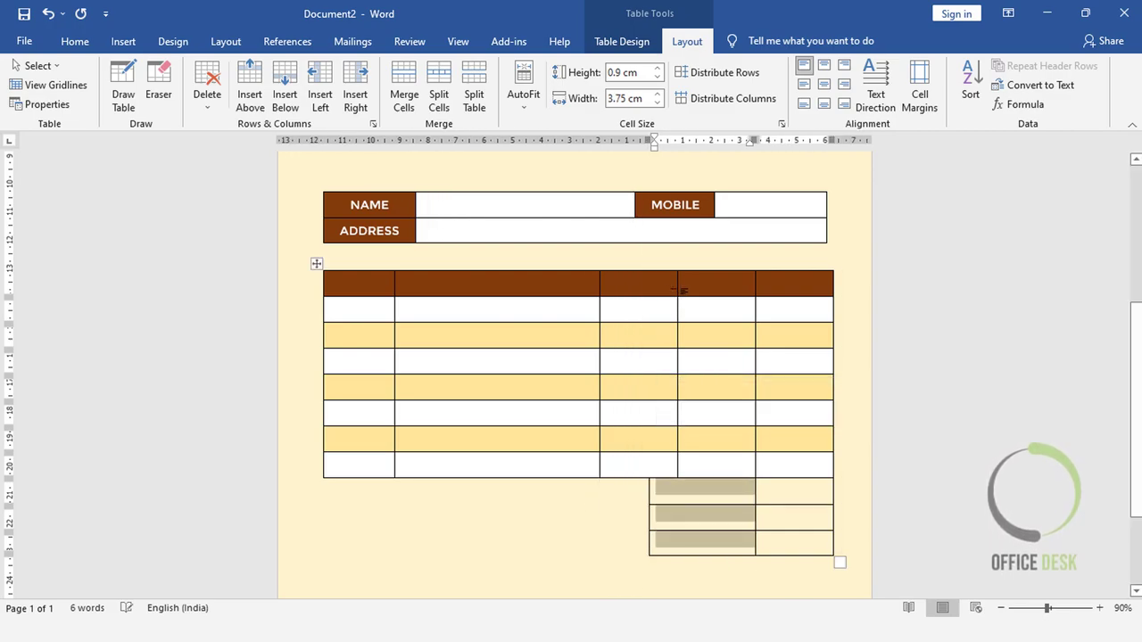
- Narrow the third column and even out the last two columns with the bottom block
left_click_drag(676, 293, 571, 283)
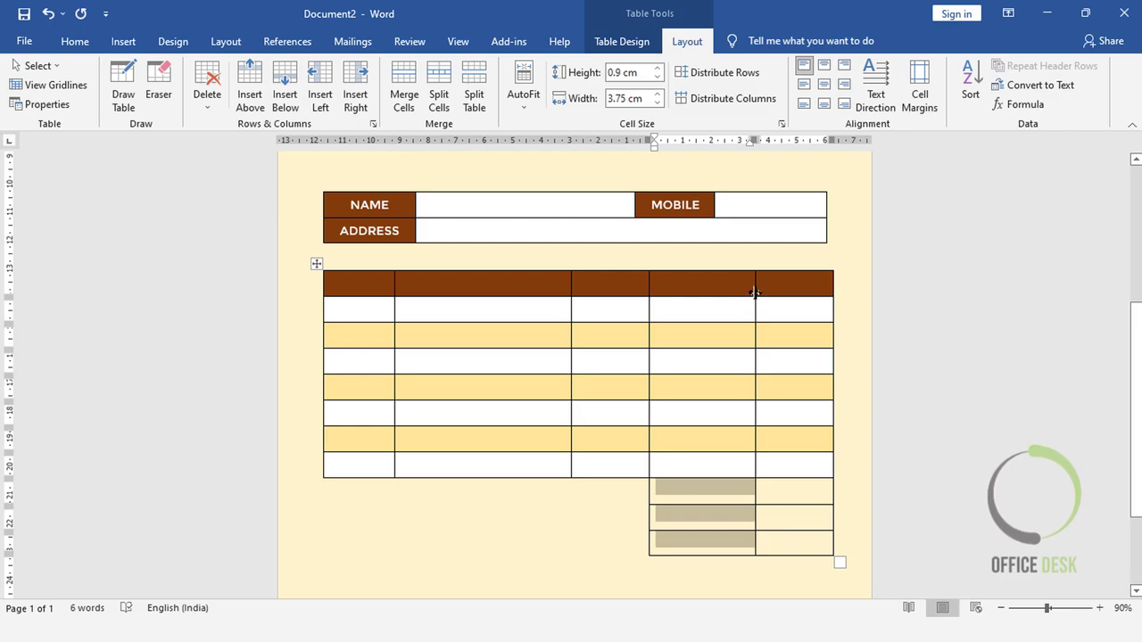
left_click_drag(755, 292, 748, 293)
left_click_drag(648, 288, 657, 286)
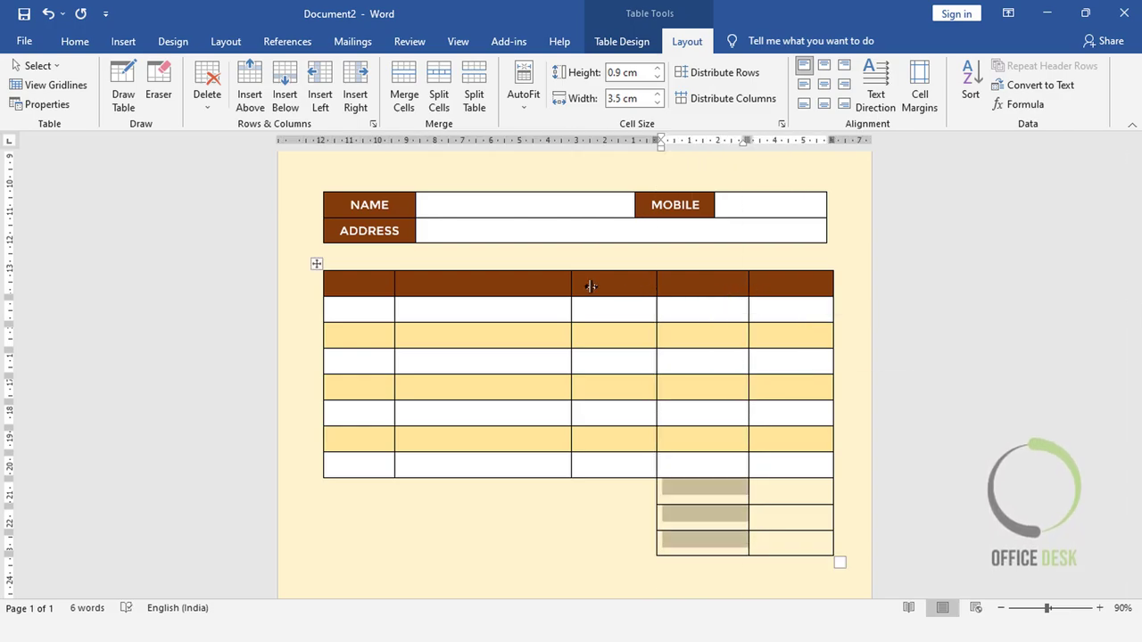
left_click(896, 457)
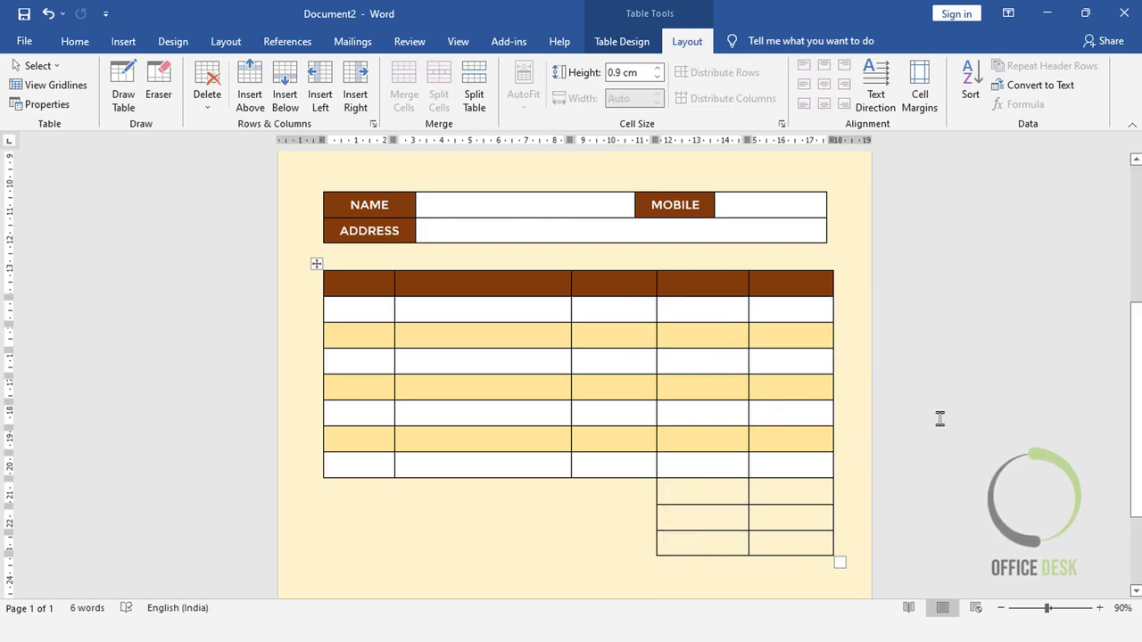
- Delete the third row of the lower-right block
left_click_drag(676, 492, 771, 518)
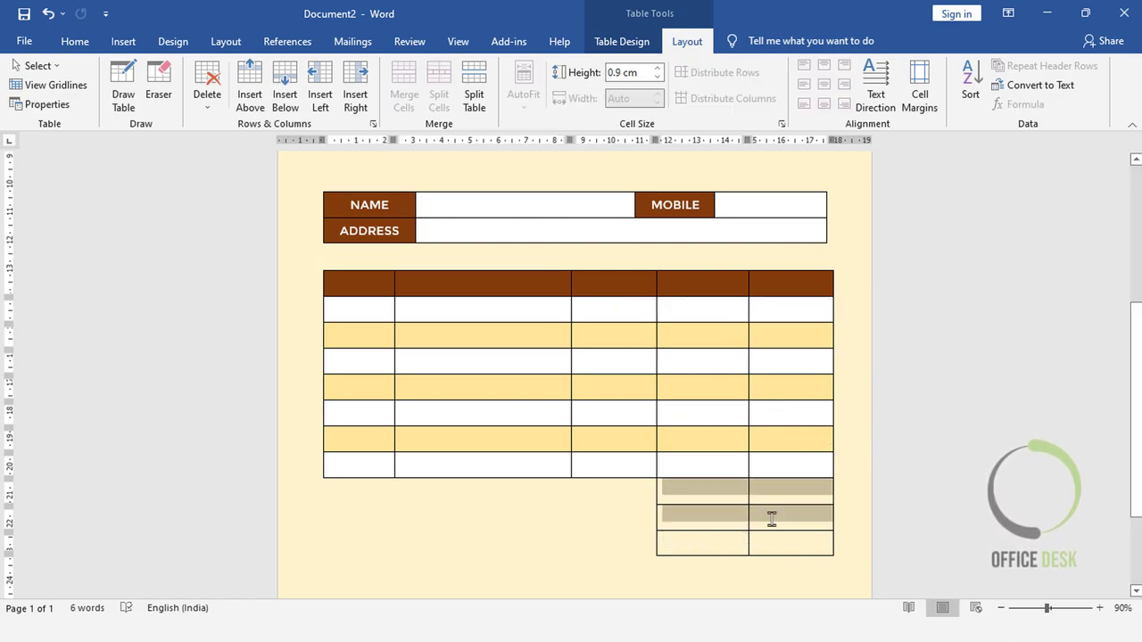
left_click_drag(678, 542, 794, 545)
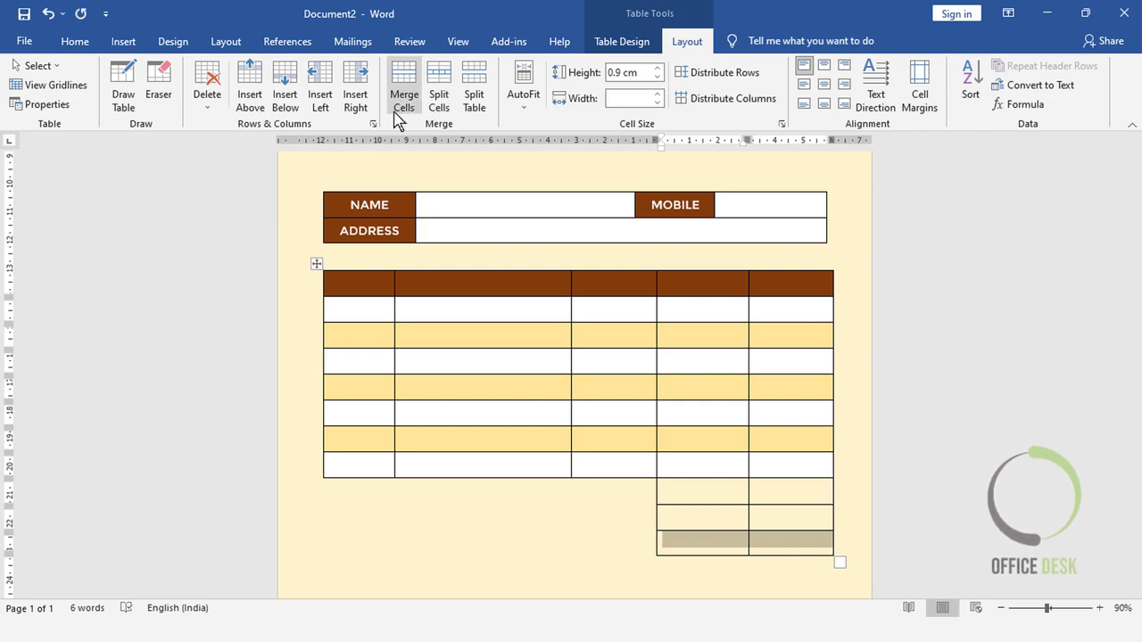
left_click(207, 98)
left_click(217, 127)
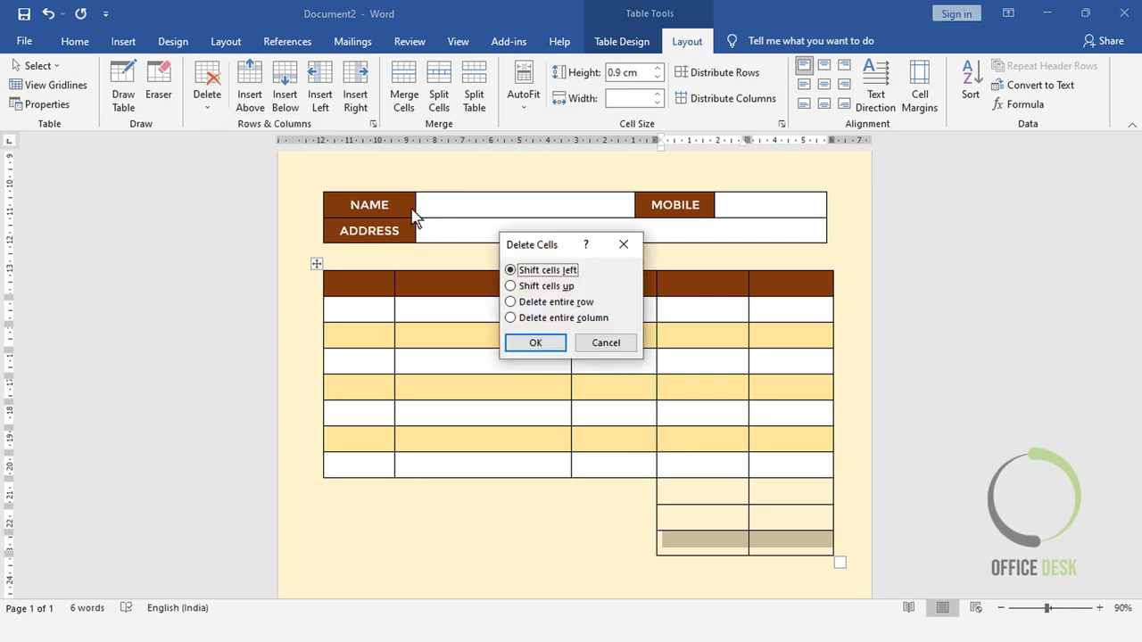
left_click(539, 342)
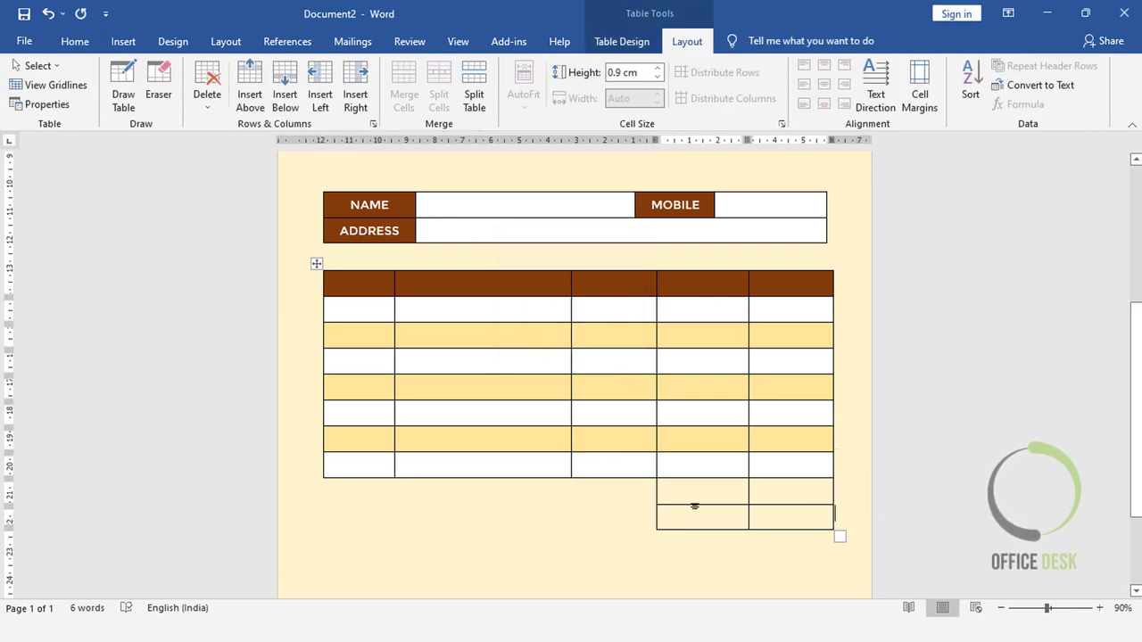
- Shade both remaining block rows the same dark brown as the header
left_click_drag(789, 513, 790, 518)
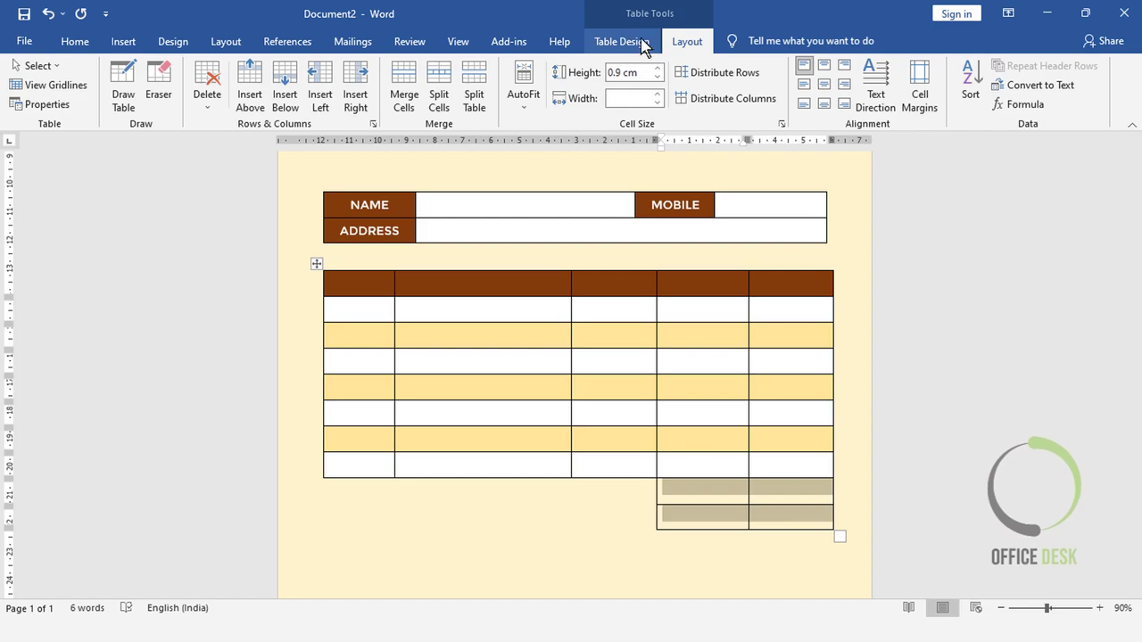
left_click(643, 41)
left_click(664, 104)
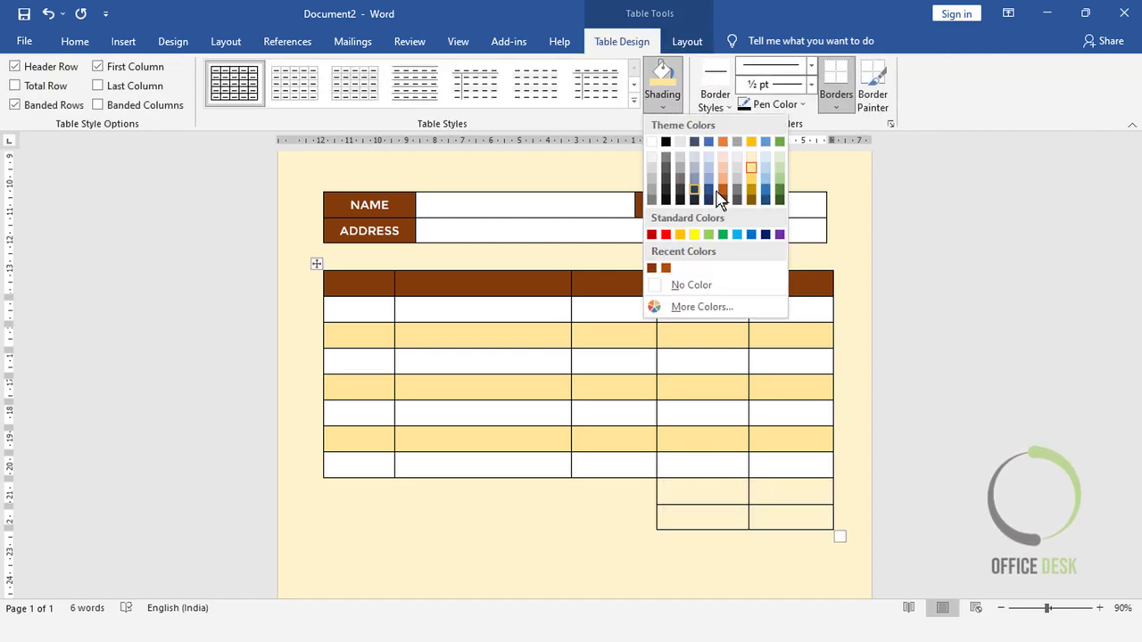
left_click(664, 268)
left_click(989, 375)
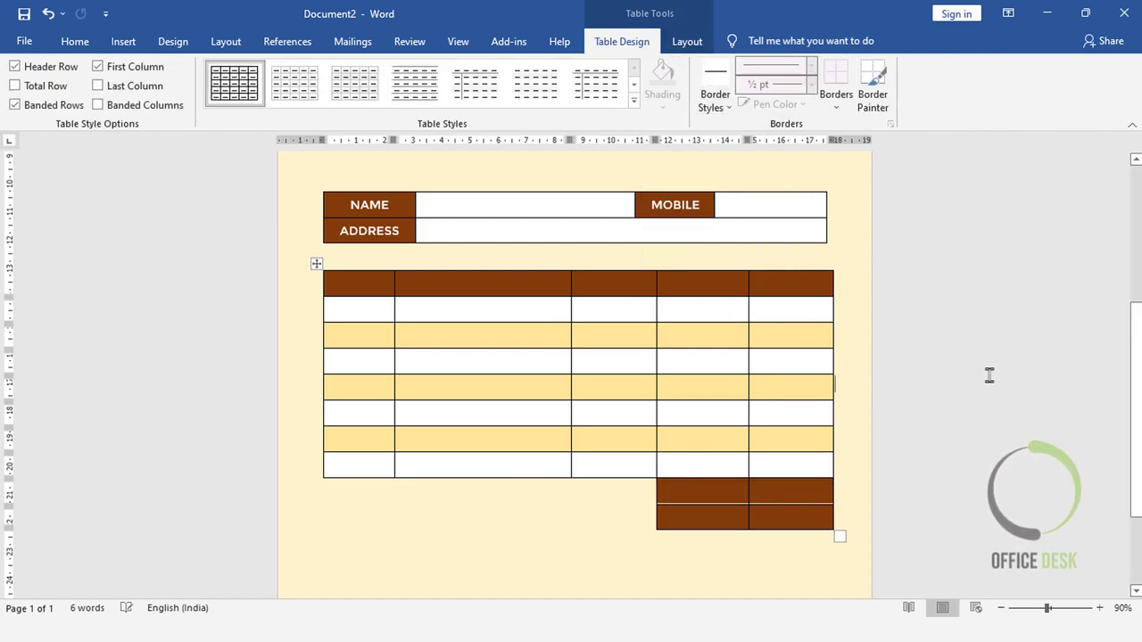
- Enter the header labels SL NO, Food item, Price, Qty and total
left_click(375, 287)
type("sl")
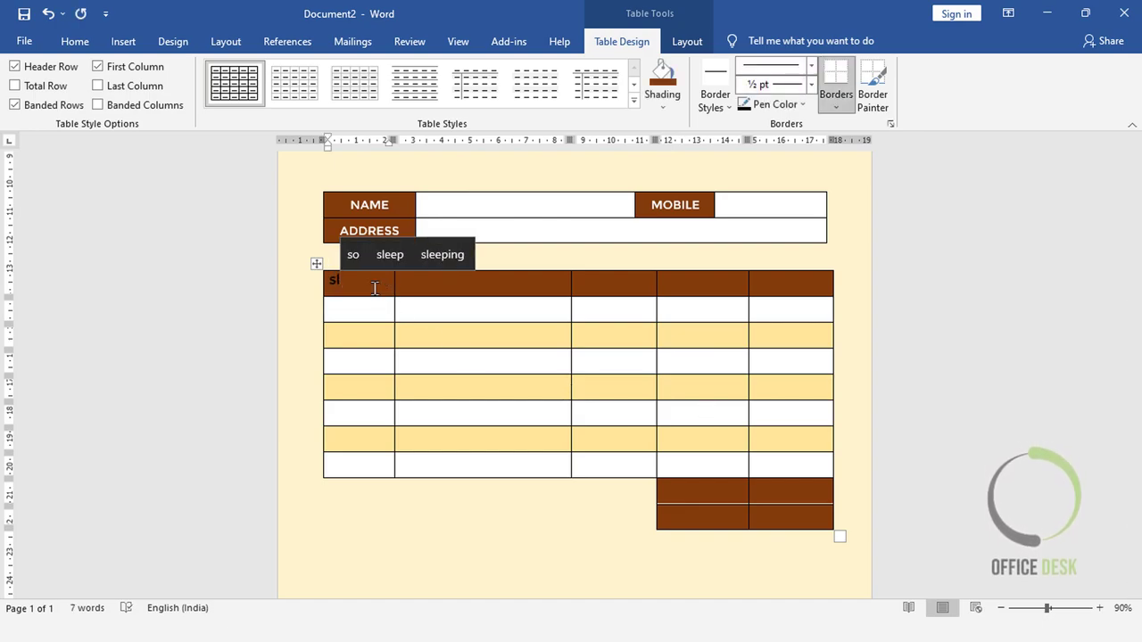
type("no")
key("Tab")
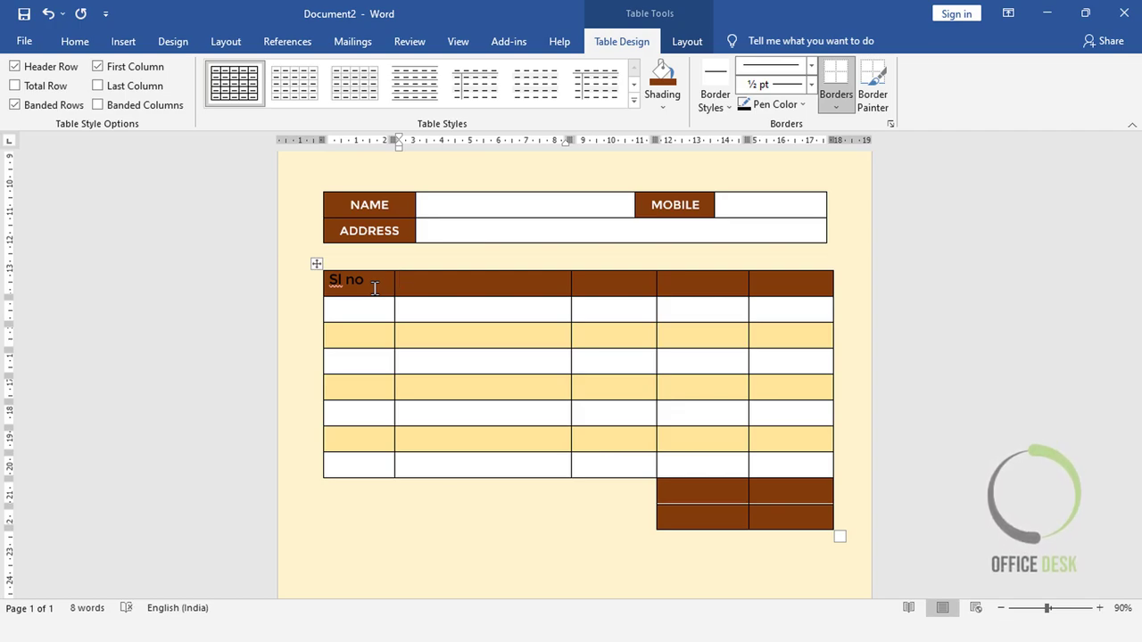
type("Food ite")
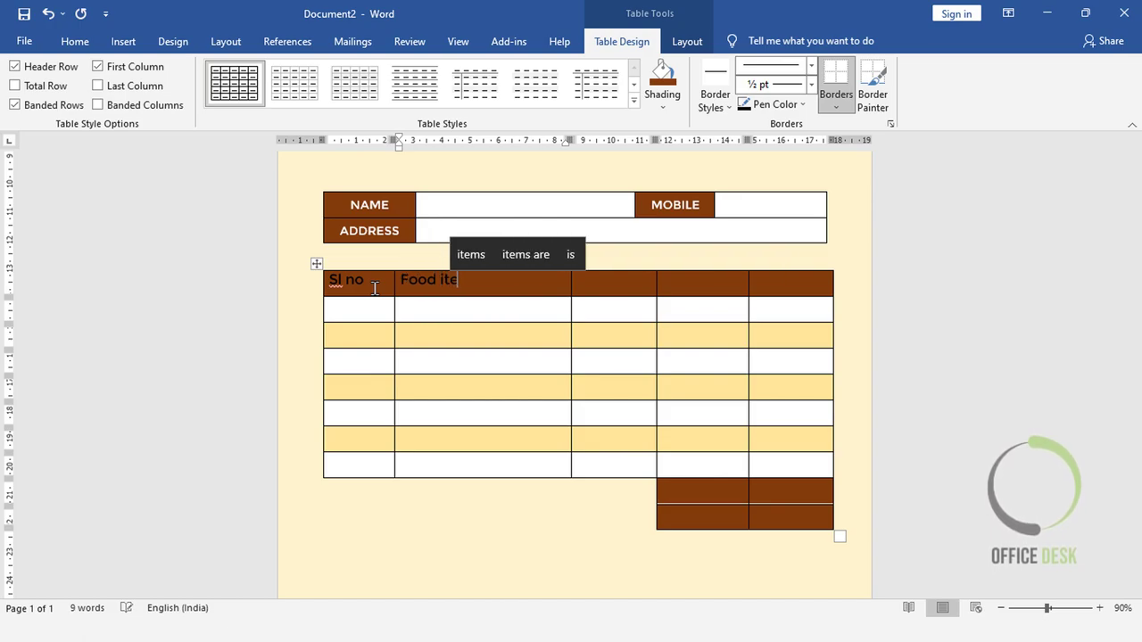
type("m")
key("Tab")
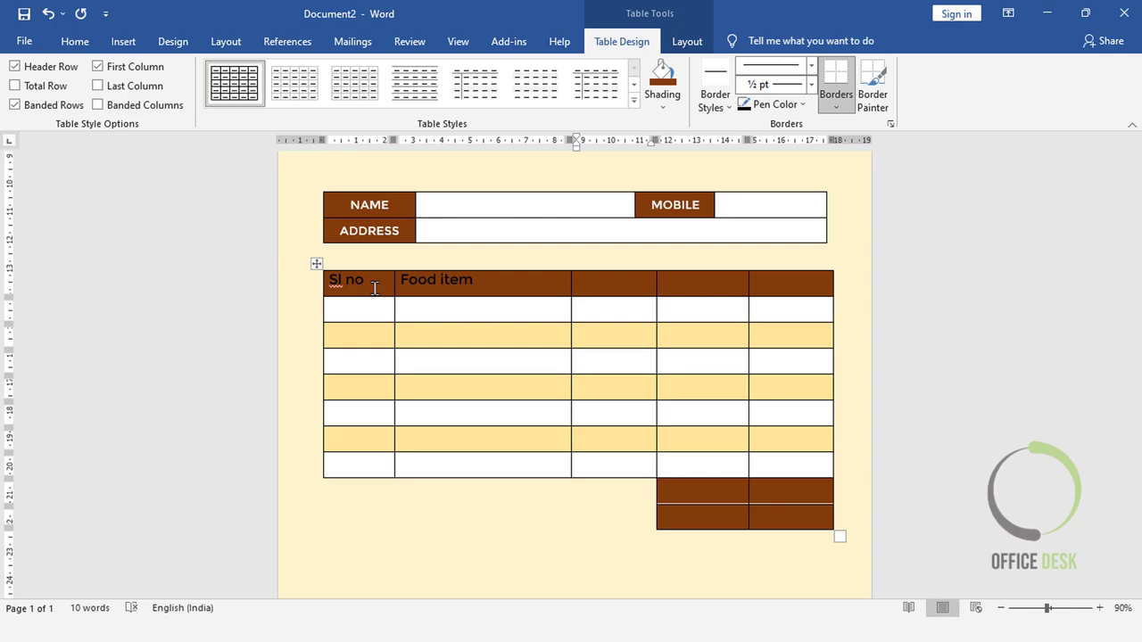
type("p")
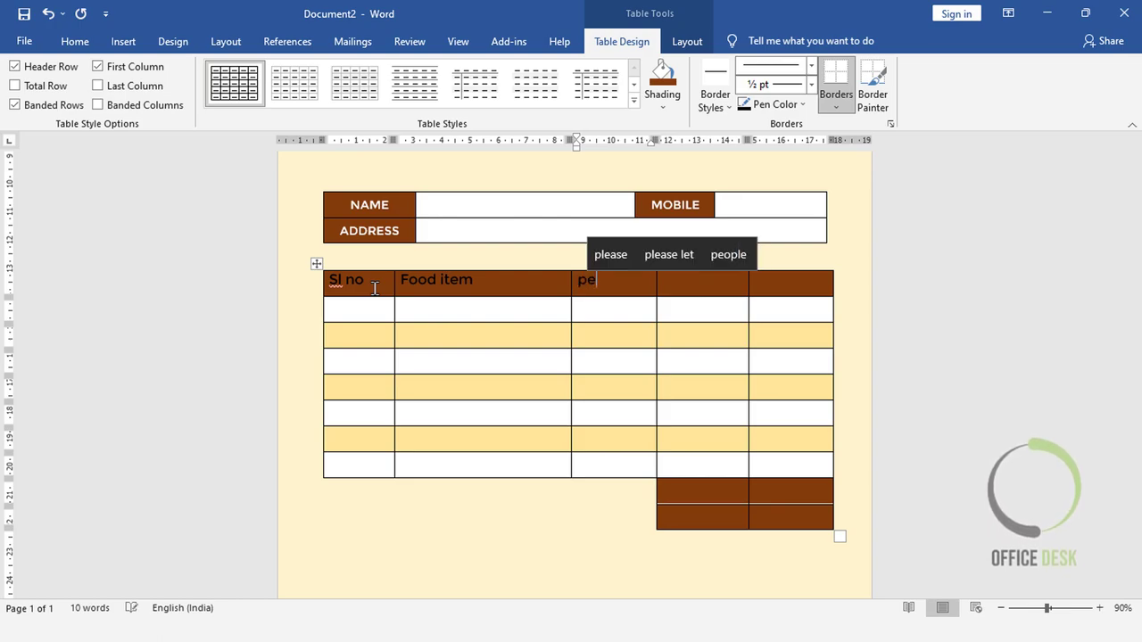
type("ri")
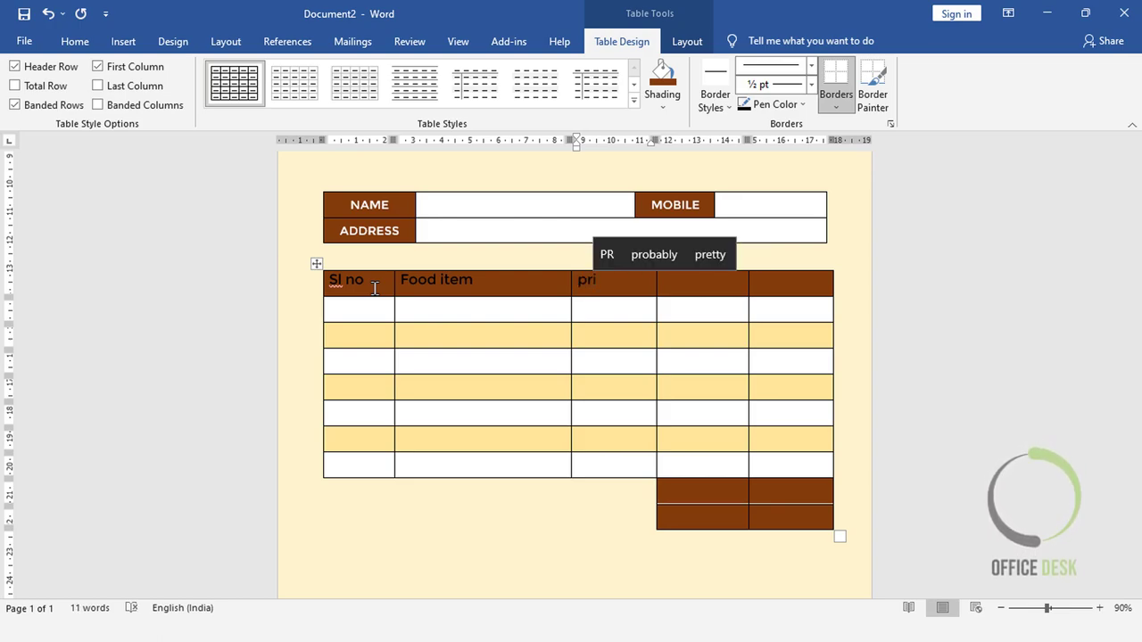
type("Price")
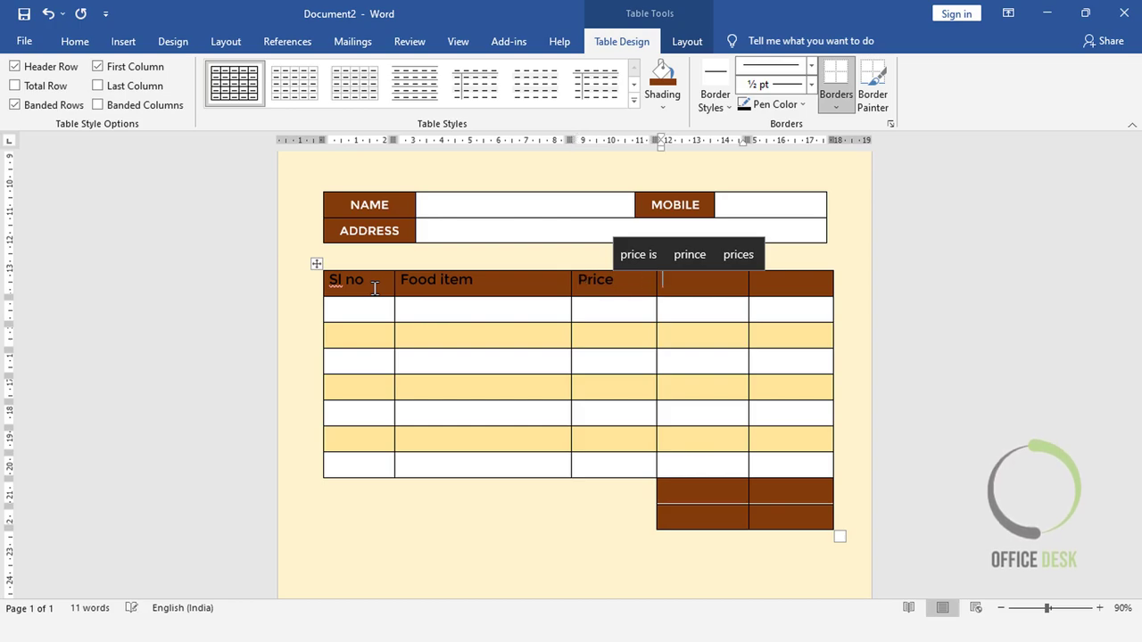
type("qt")
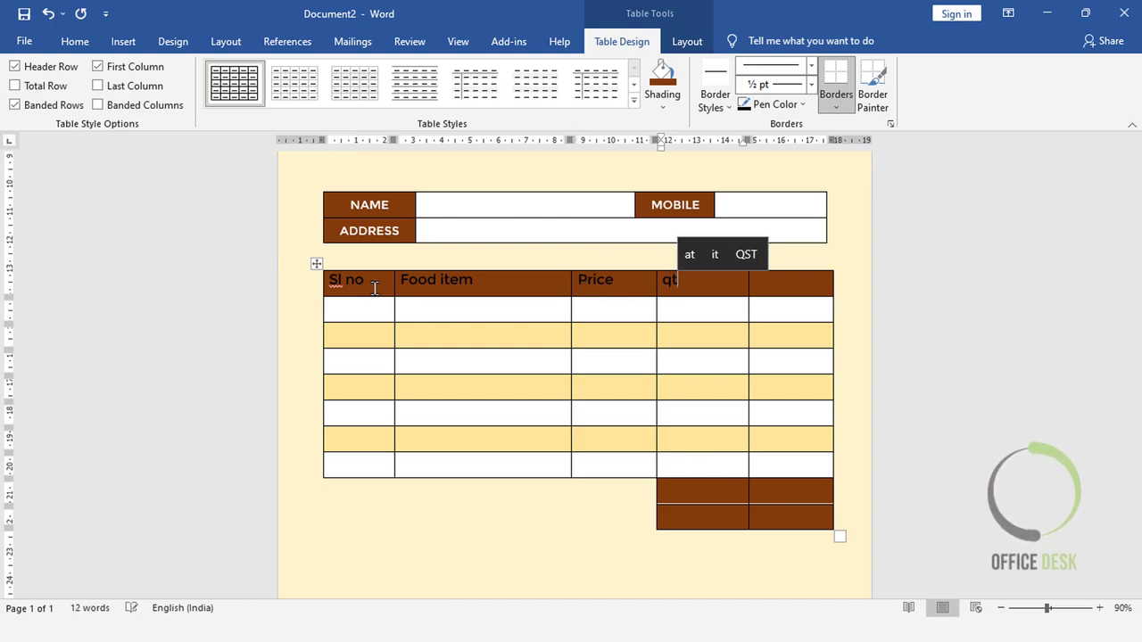
type("y")
key("Tab")
type("t")
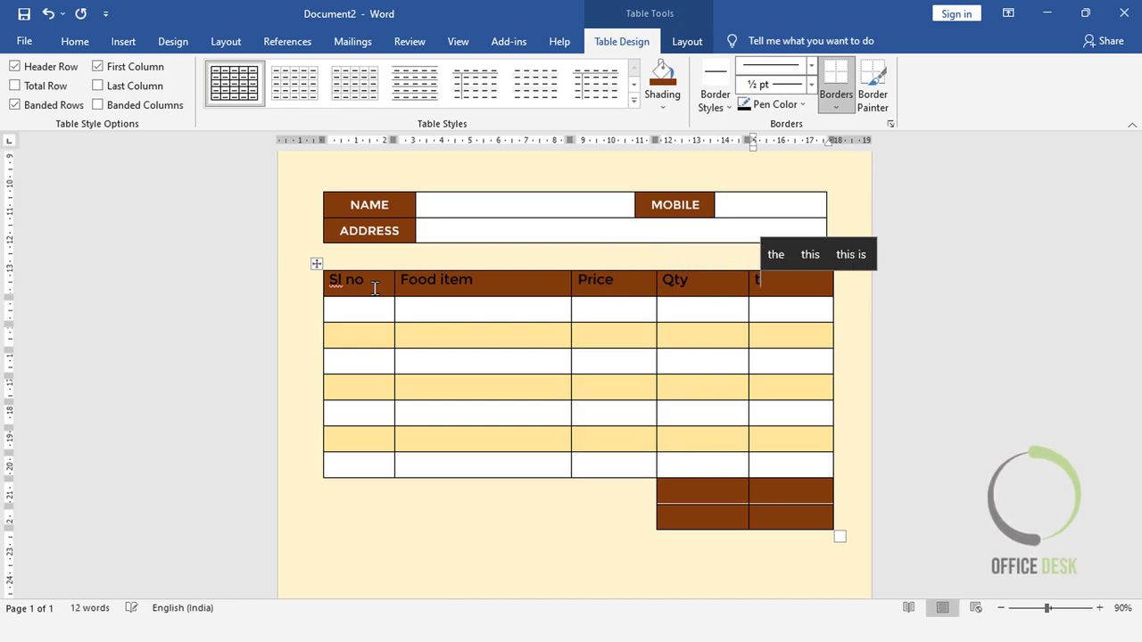
type("otal")
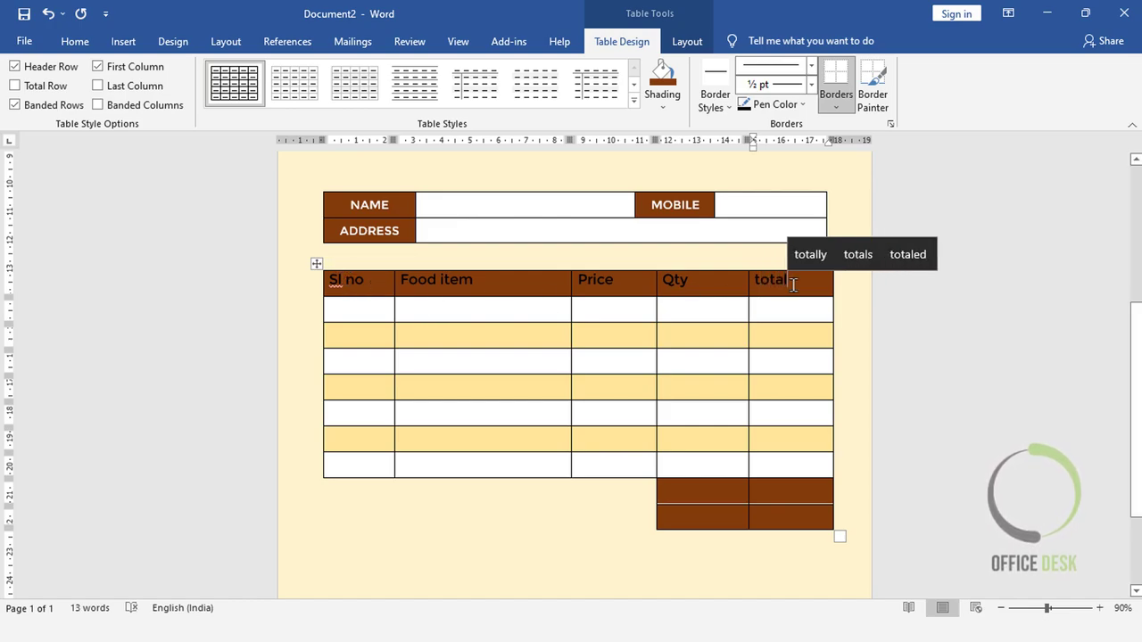
- Make the header row uppercase, one font size smaller, and centred in its cells
left_click_drag(793, 284, 328, 281)
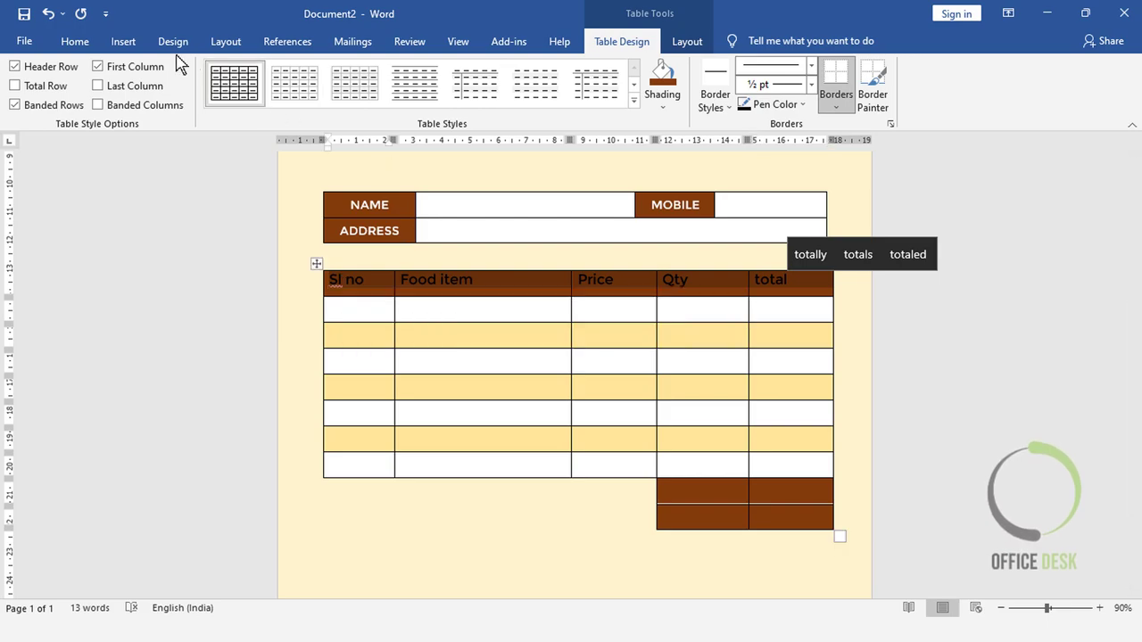
left_click(74, 41)
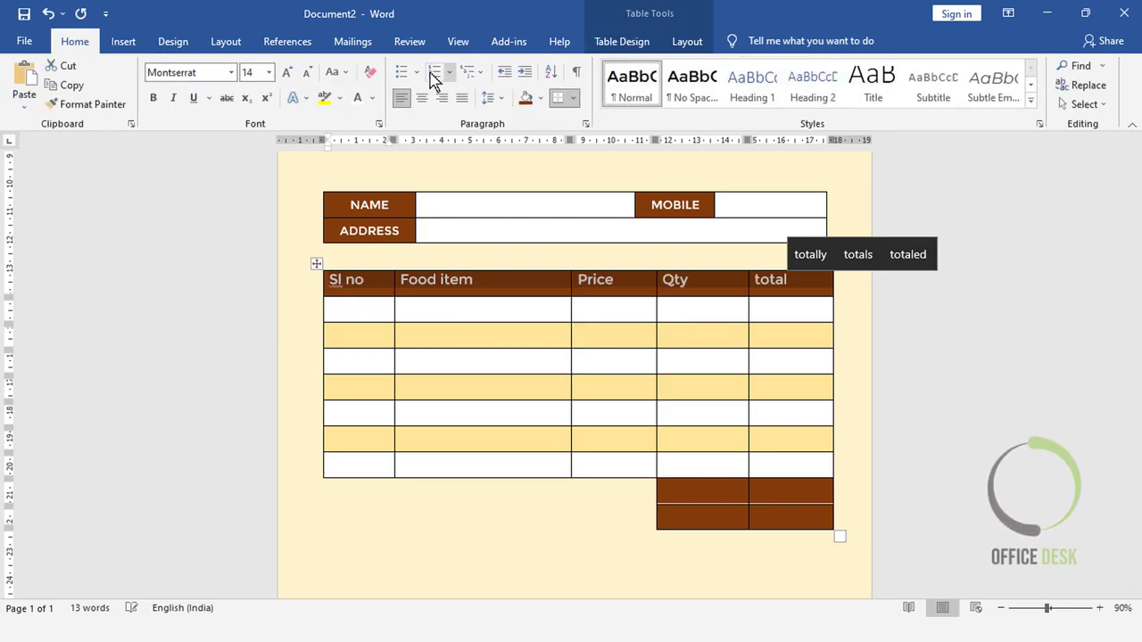
left_click(333, 72)
left_click(361, 130)
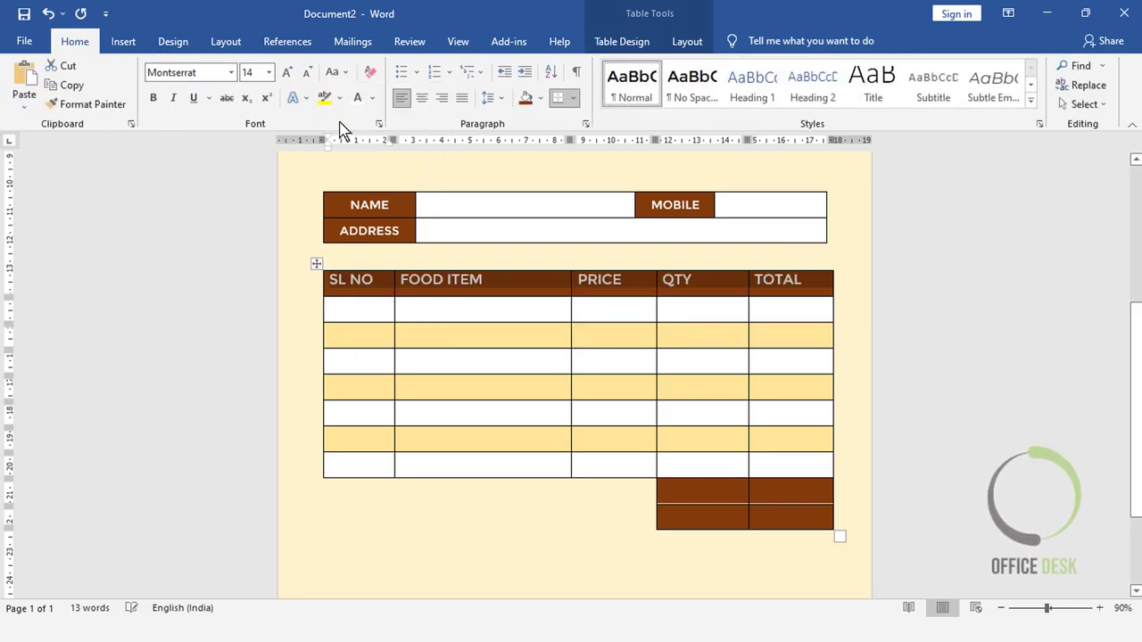
left_click(307, 72)
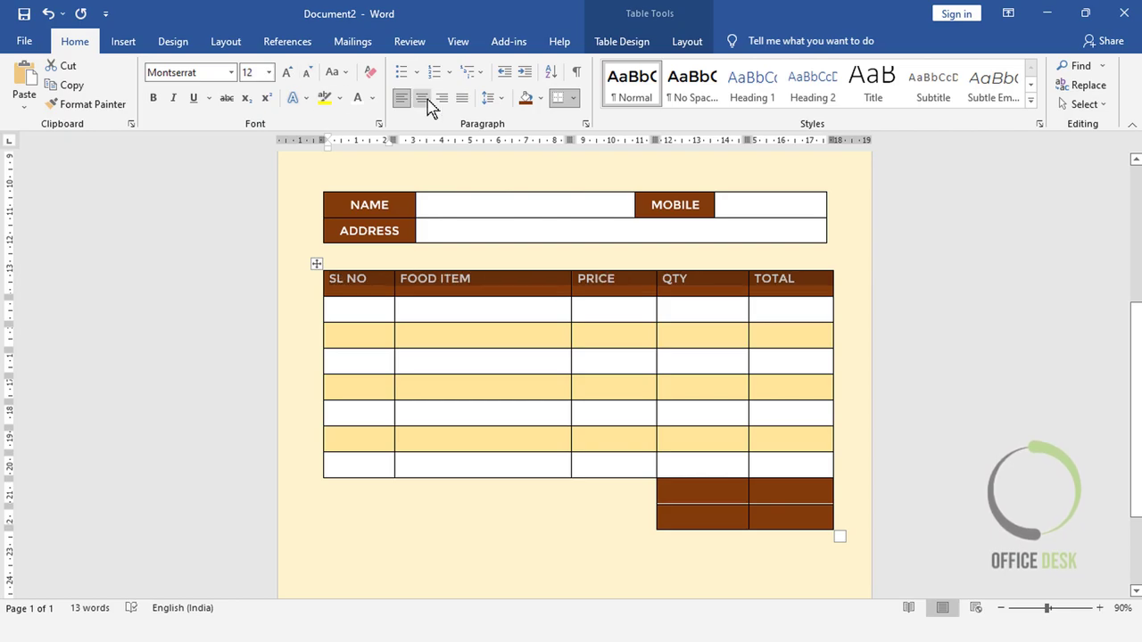
left_click(687, 41)
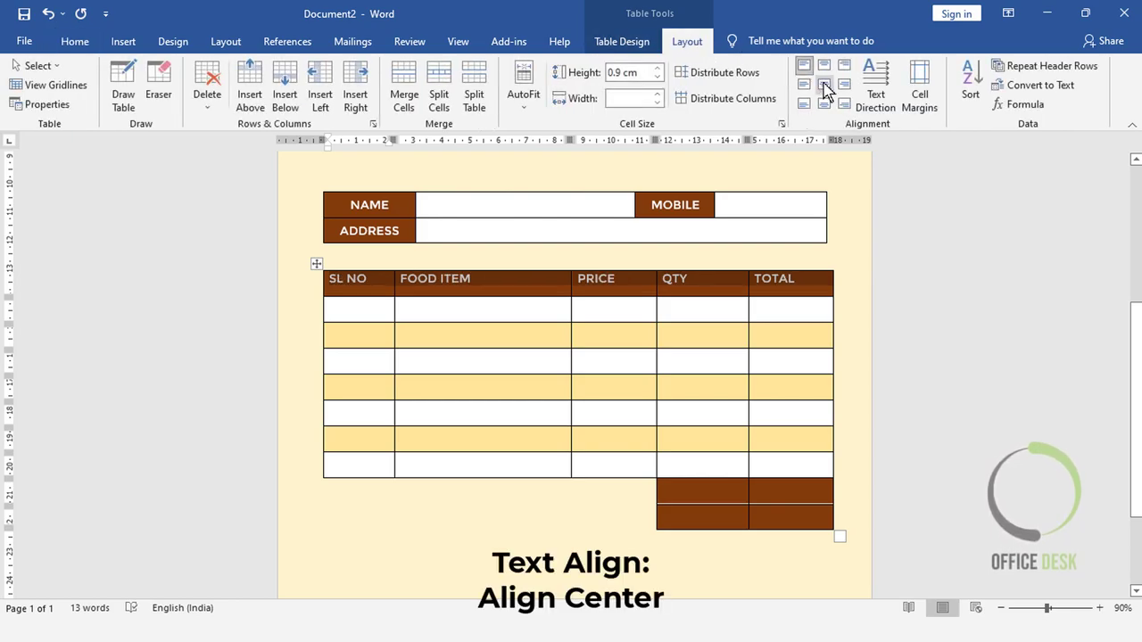
left_click(824, 85)
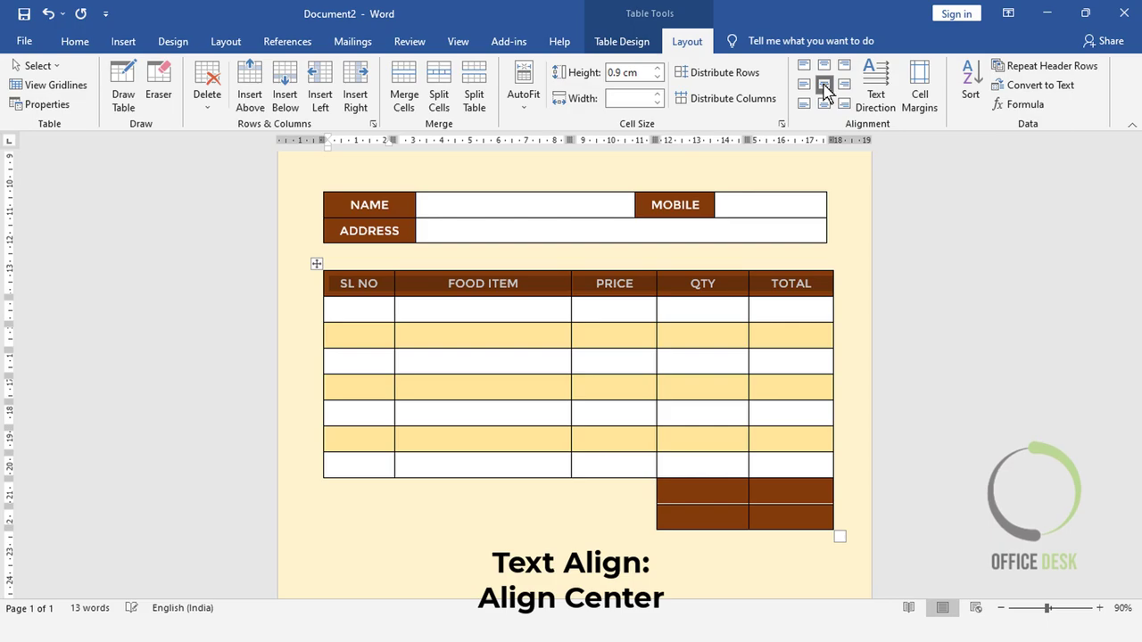
left_click(929, 328)
- Type TAX 2% and TOTAL in the dark cells, in uppercase, one size smaller and centred
left_click(708, 489)
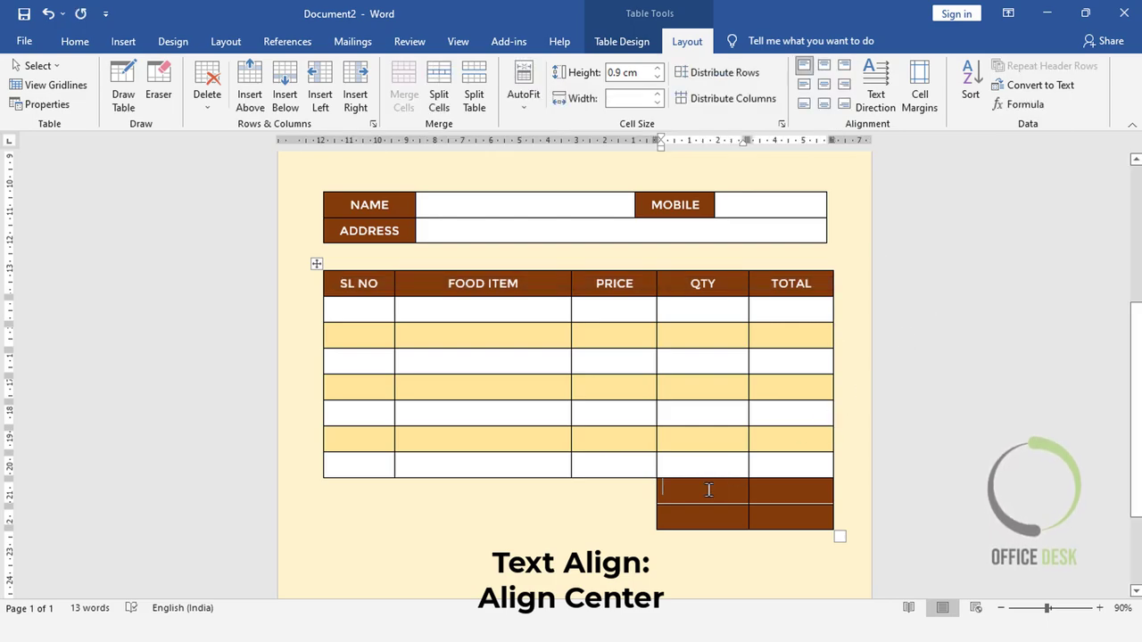
type("ta")
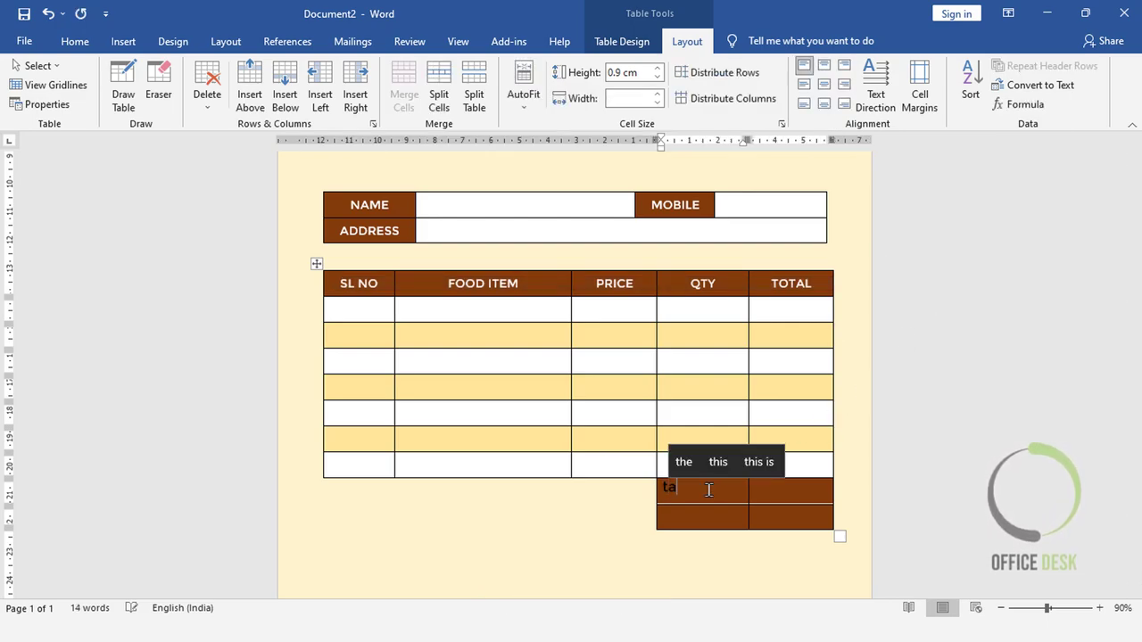
type("x 2%")
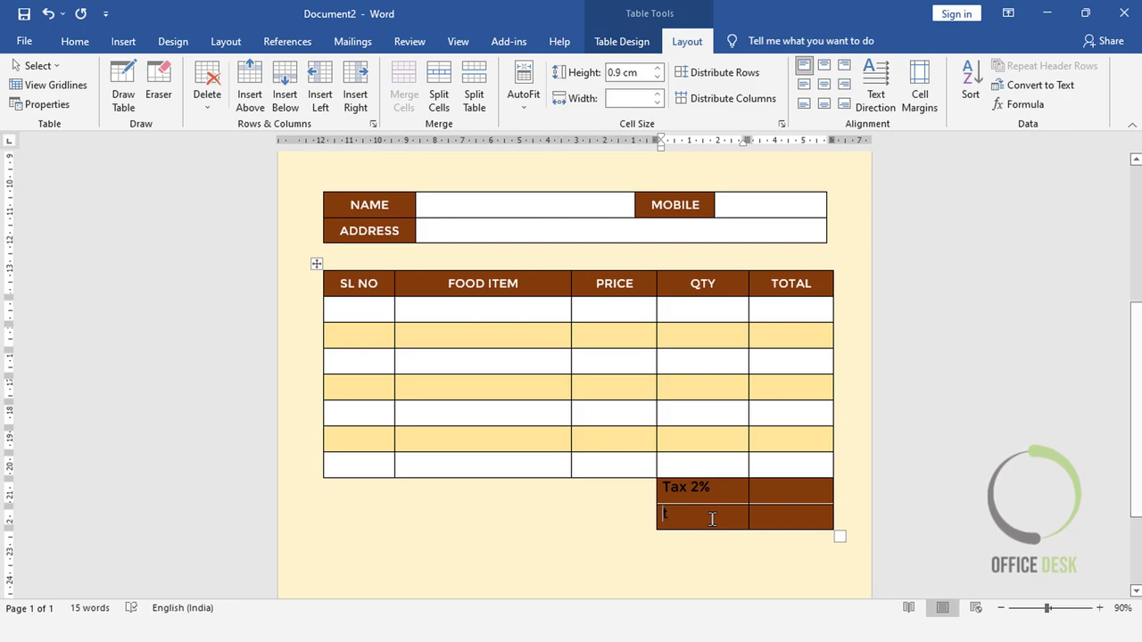
type("otal")
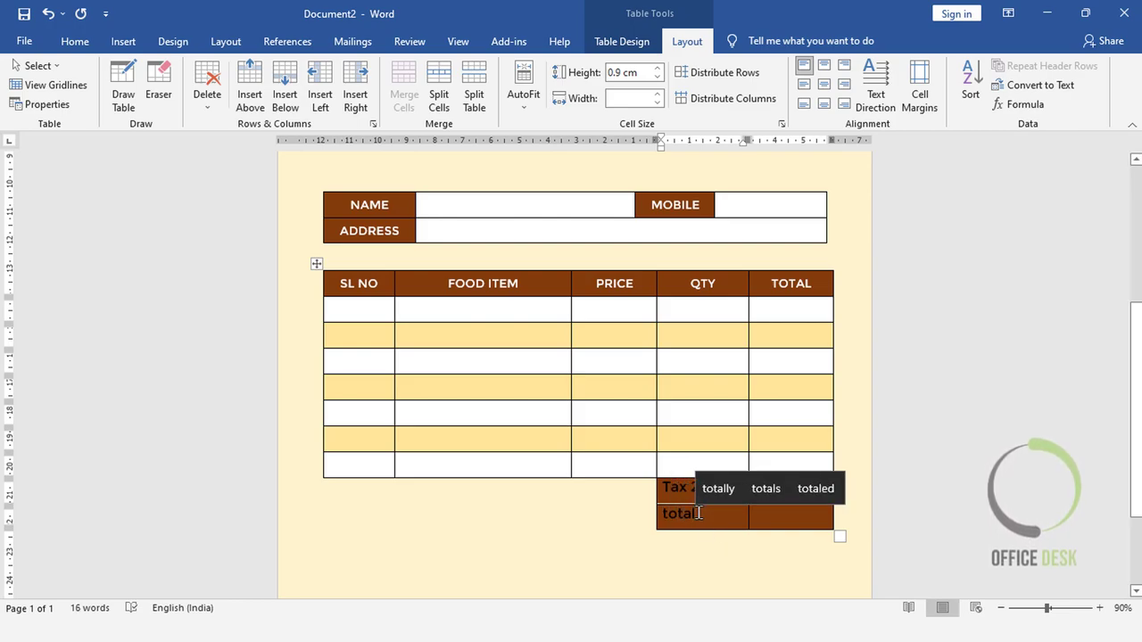
double_click(698, 513)
left_click(83, 48)
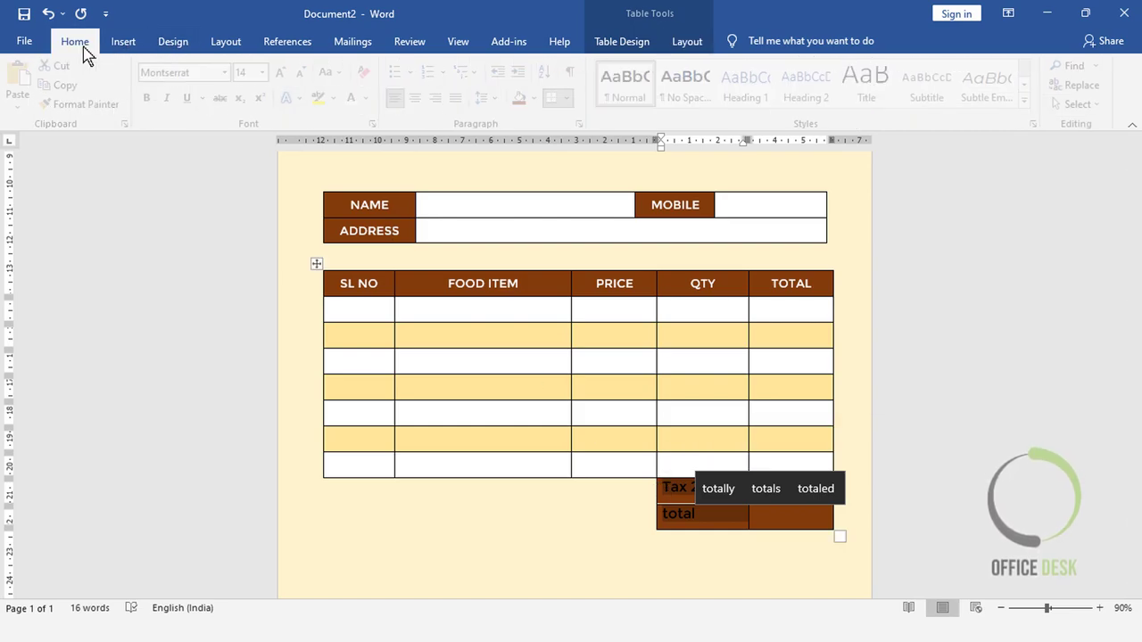
left_click(357, 98)
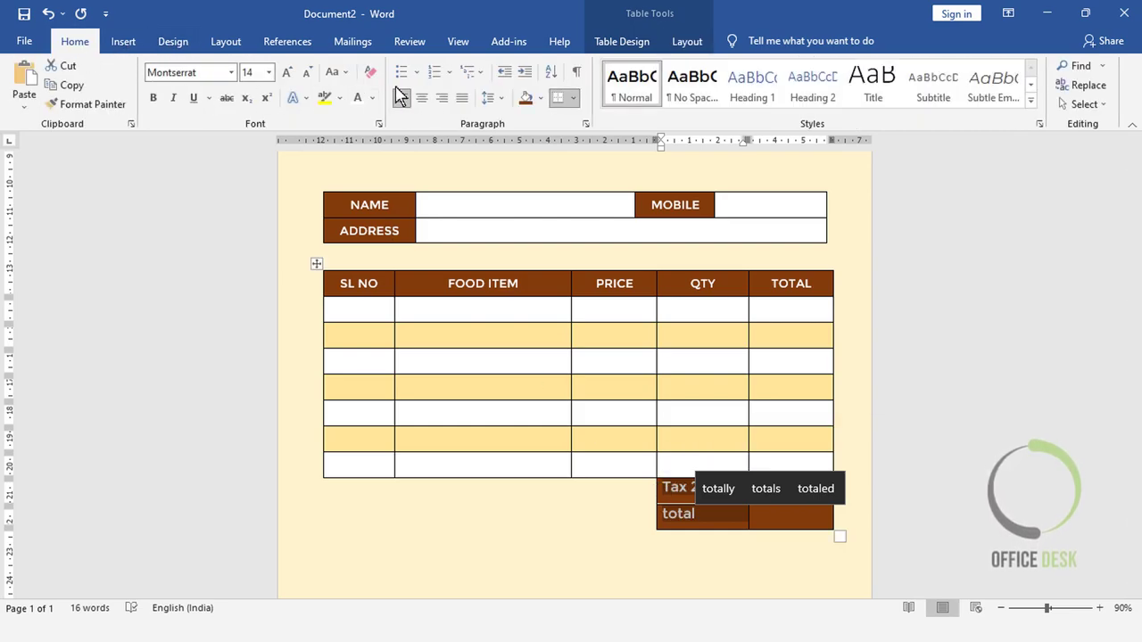
left_click(336, 72)
left_click(364, 138)
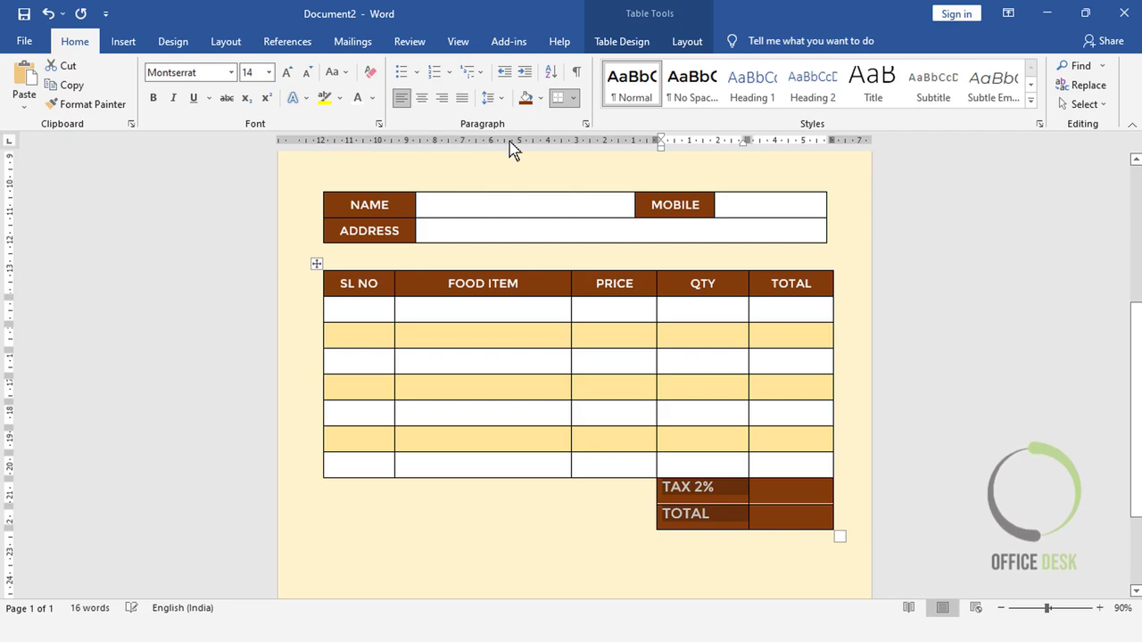
left_click(306, 71)
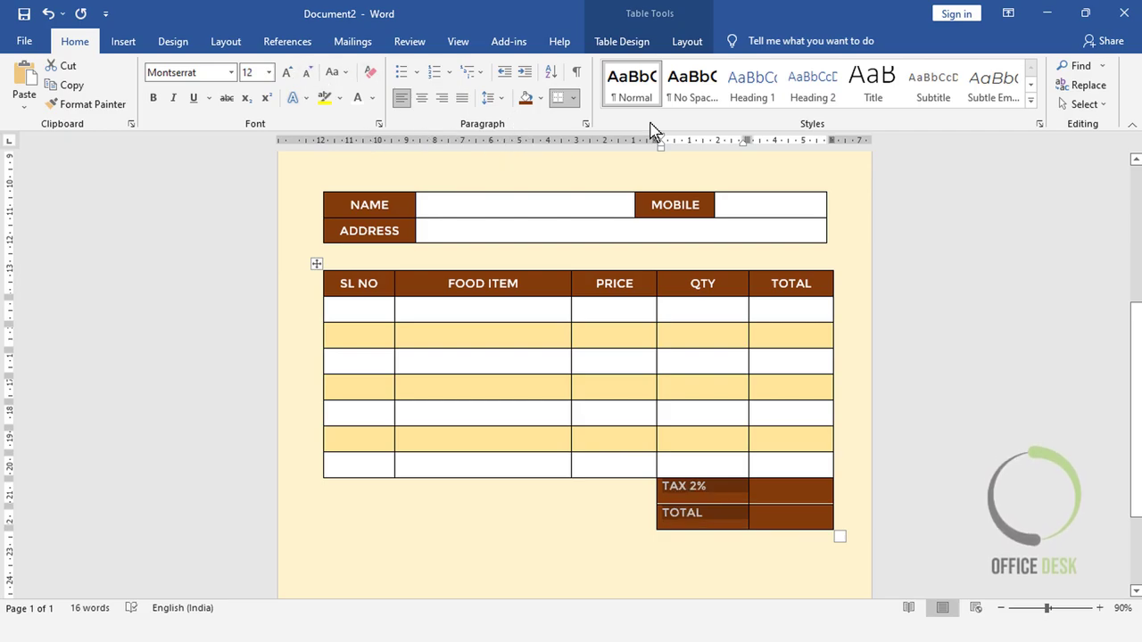
left_click(687, 41)
left_click(822, 87)
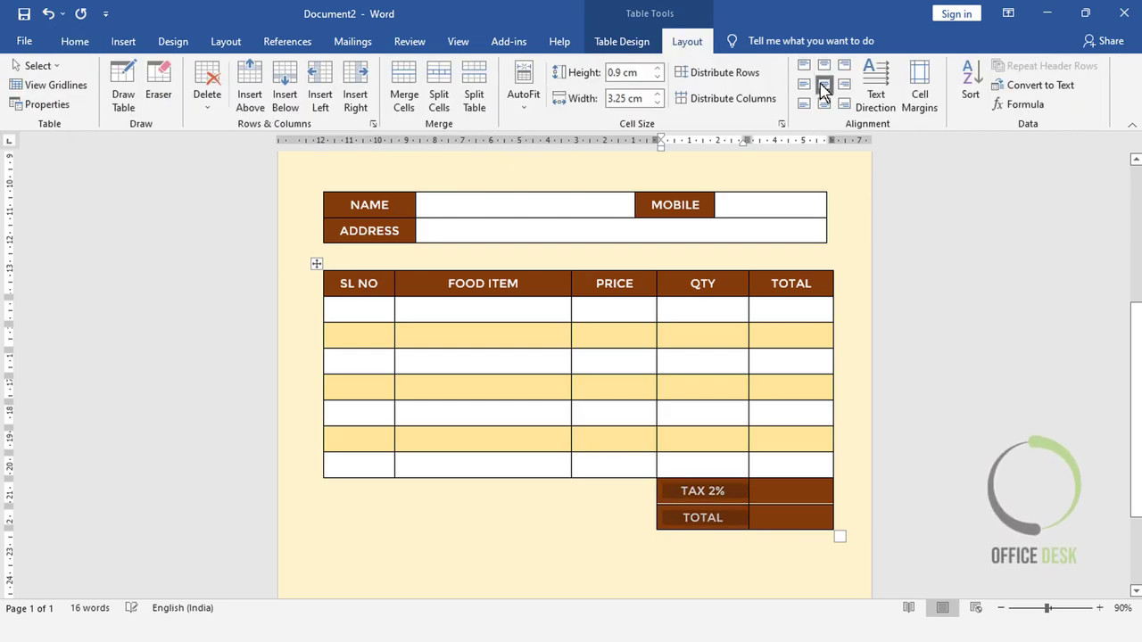
left_click(960, 313)
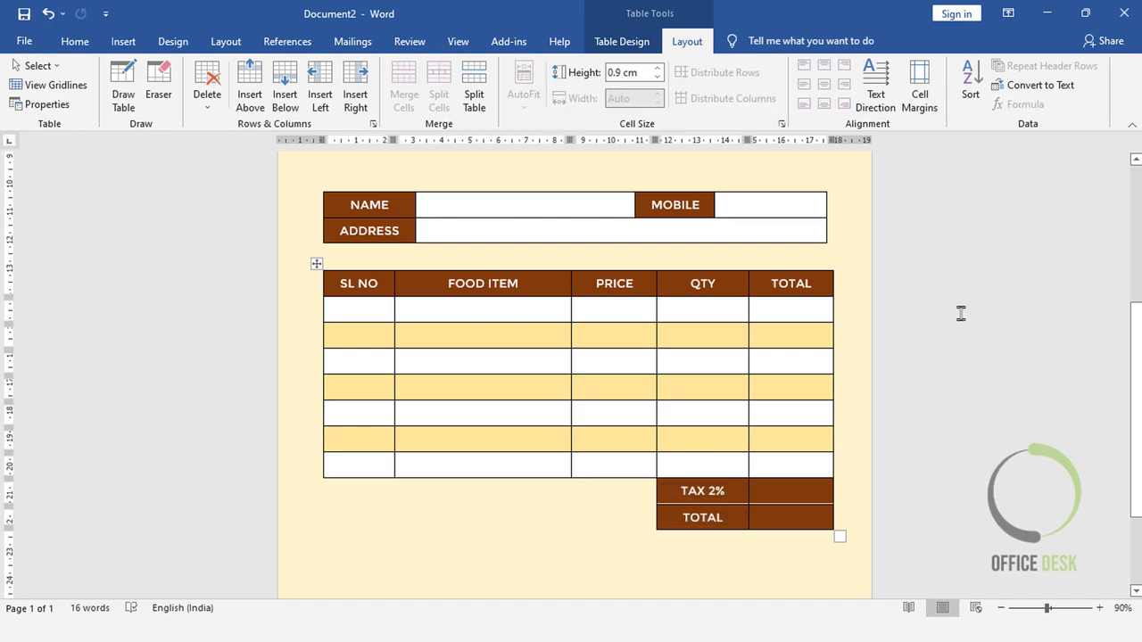
- Zoom out to 64% and place the cursor in the blank space below the item table
scroll(957, 313, "up", 5)
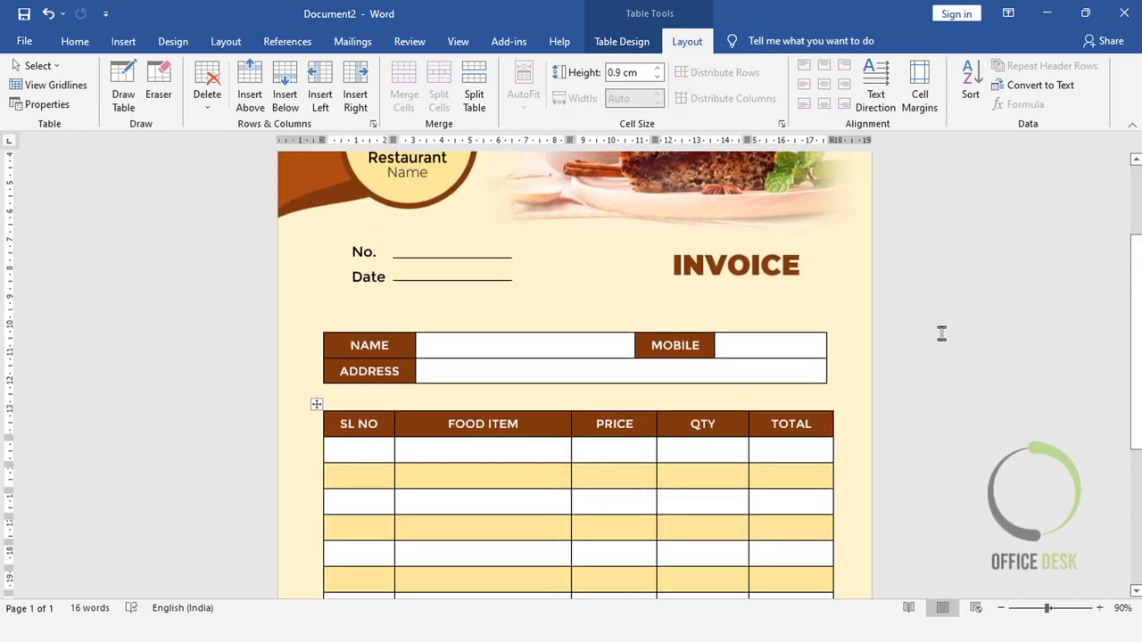
scroll(941, 333, "down", 1)
scroll(941, 334, "down", 7)
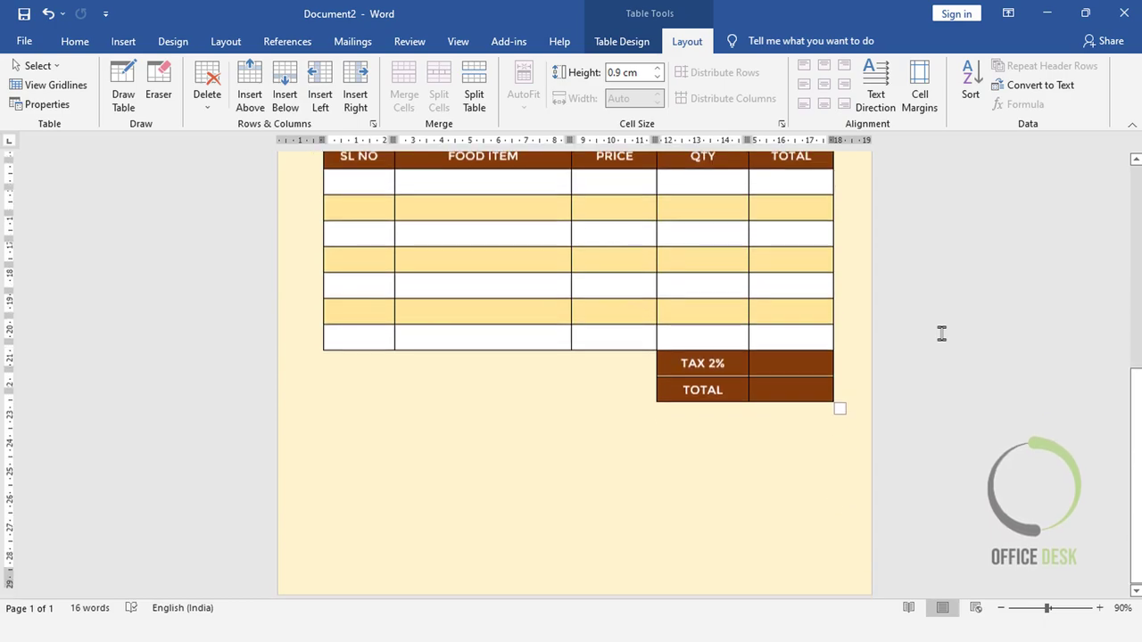
scroll(940, 335, "up", 4)
scroll(940, 336, "up", 4)
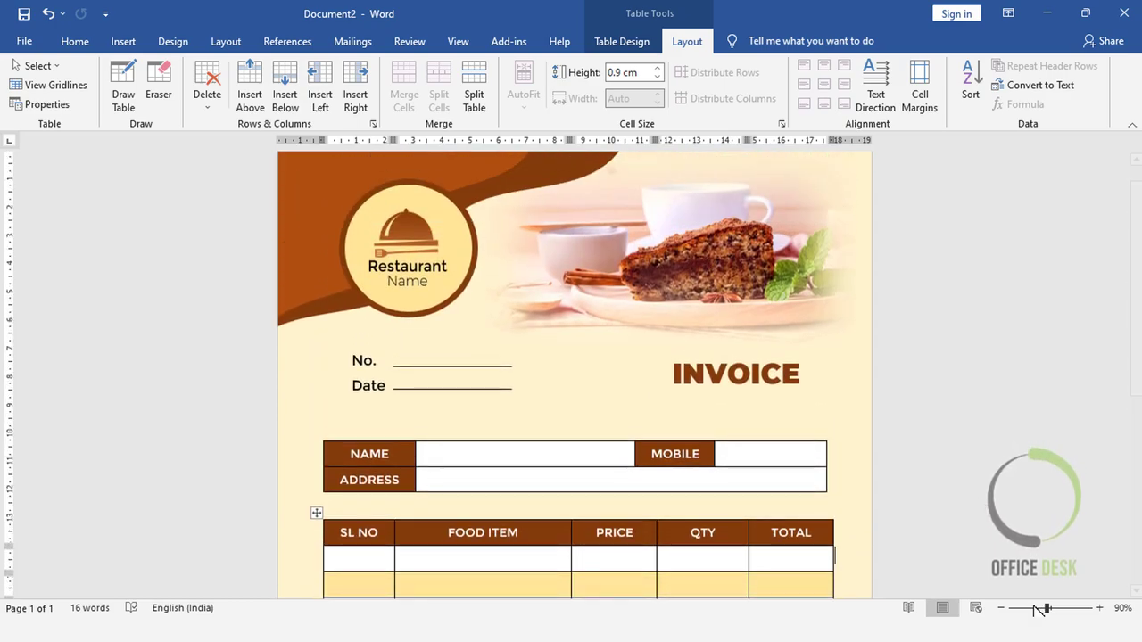
left_click(1035, 608)
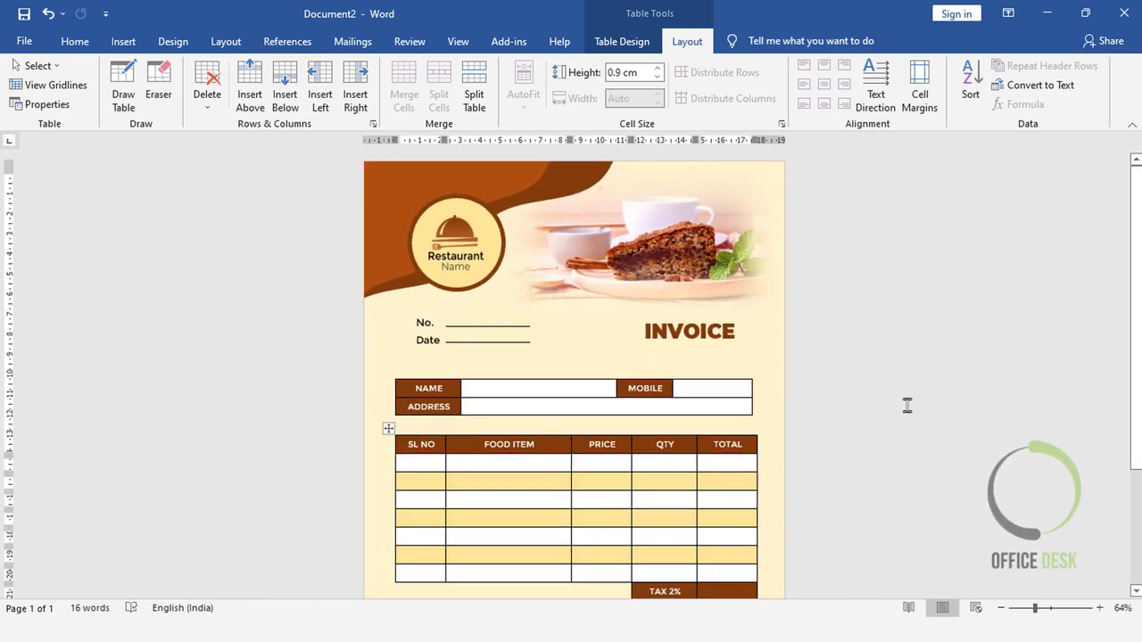
scroll(853, 388, "down", 5)
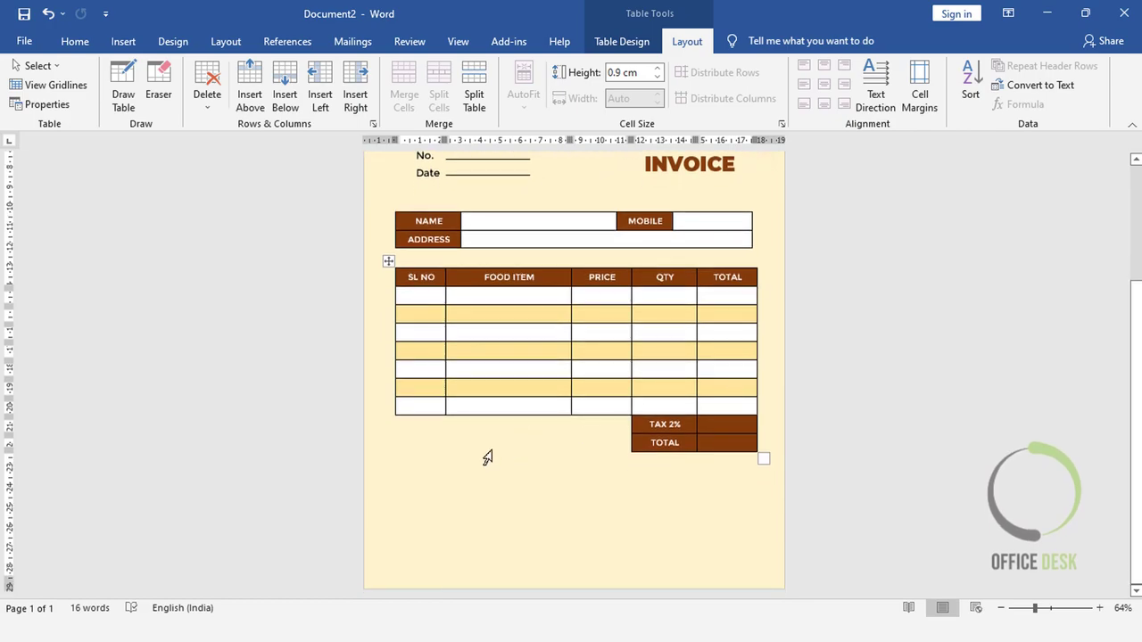
left_click(422, 488)
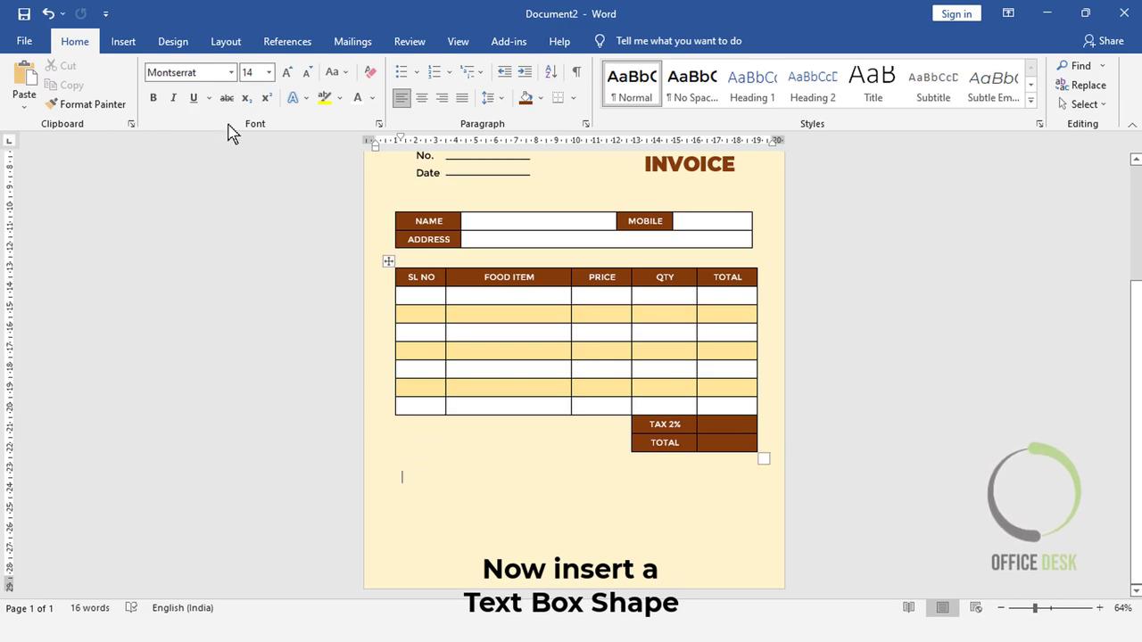
left_click(125, 42)
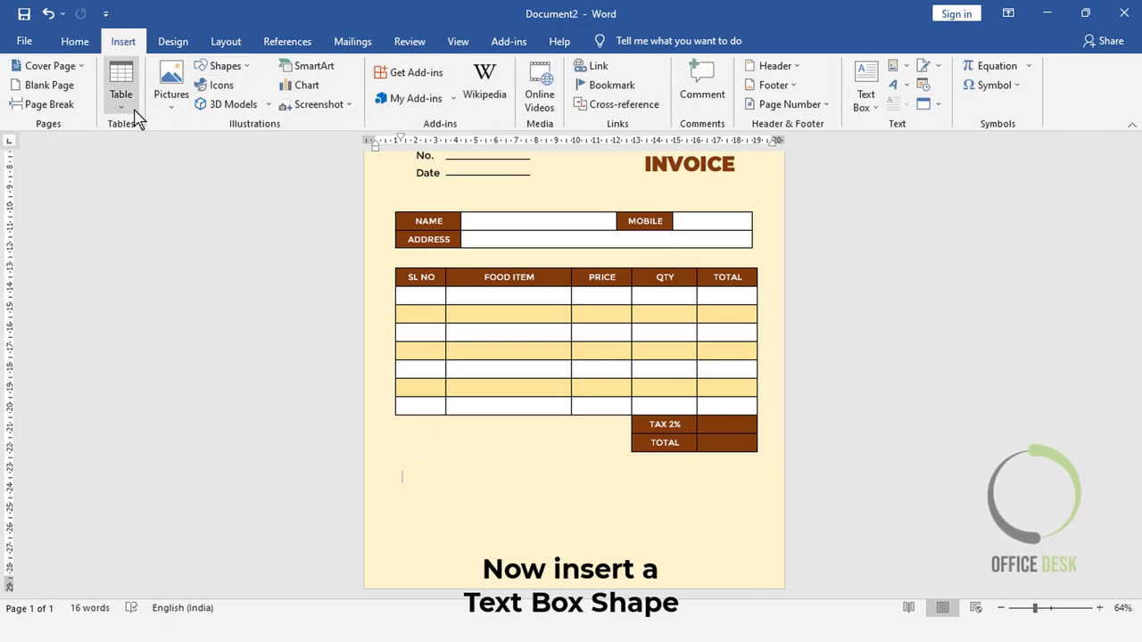
- Draw a text box beside the TAX 2% row
left_click(225, 66)
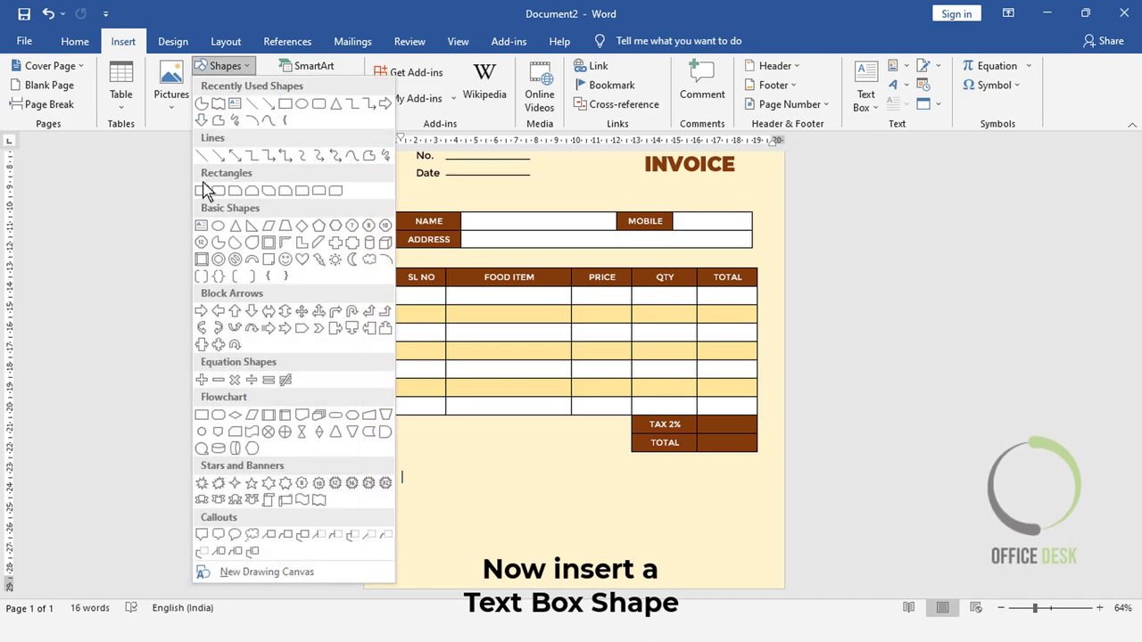
left_click(202, 225)
mouse_move(421, 428)
left_mouse_down()
mouse_move(585, 466)
mouse_move(603, 459)
mouse_move(549, 420)
left_mouse_up()
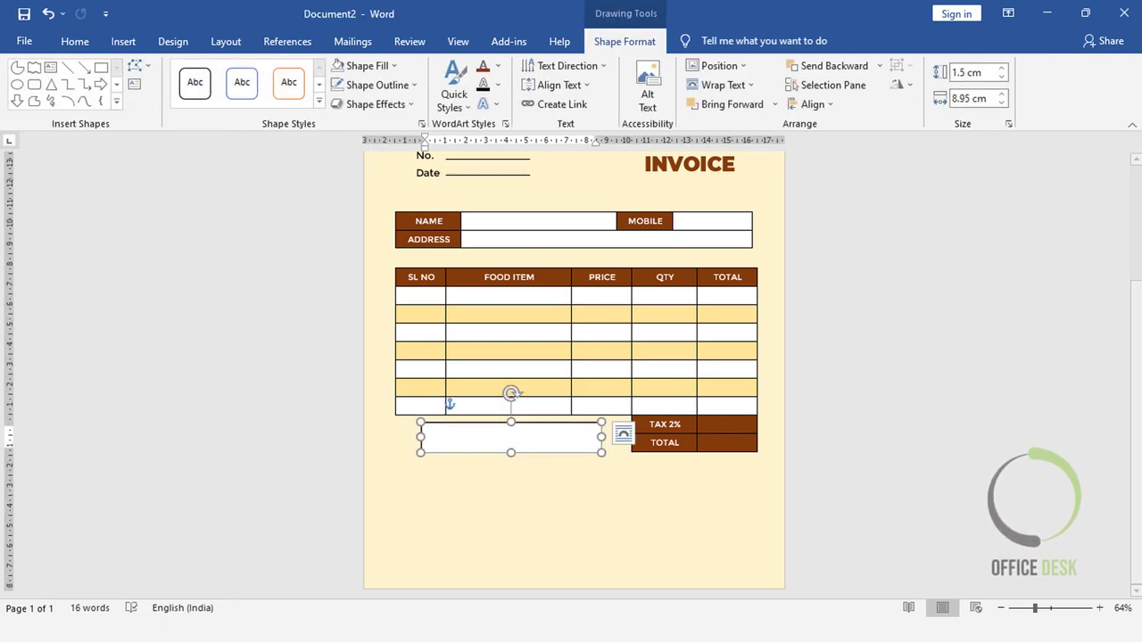
- Copy THANK YOU FOR YOUR BUSINESS from the other document into the text box
left_click(104, 612)
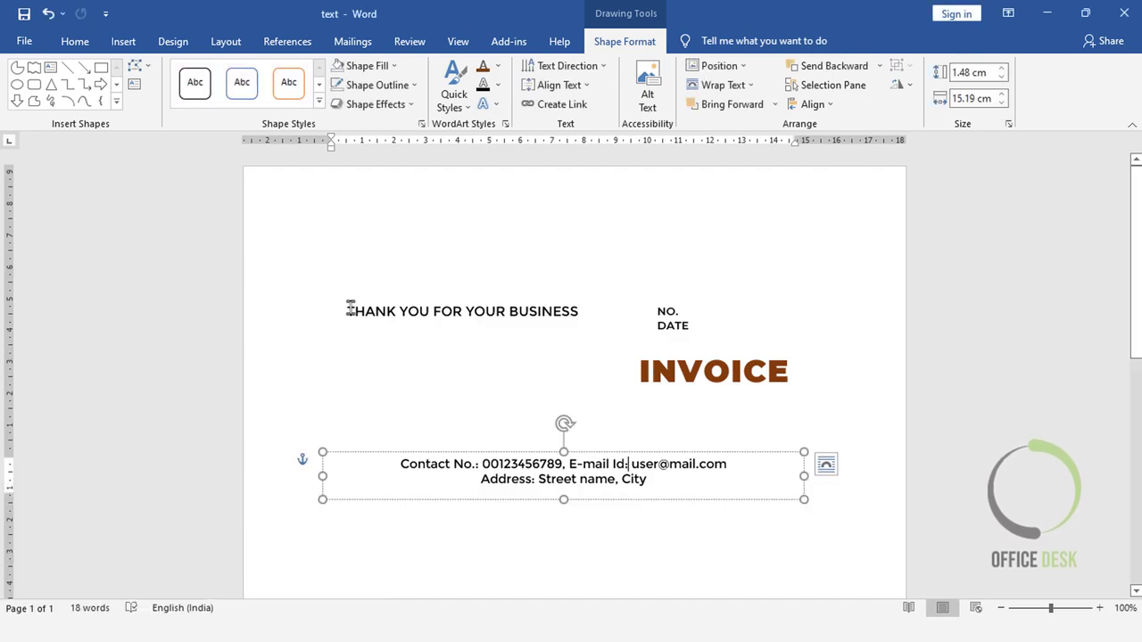
left_click_drag(350, 309, 545, 311)
right_click(532, 307)
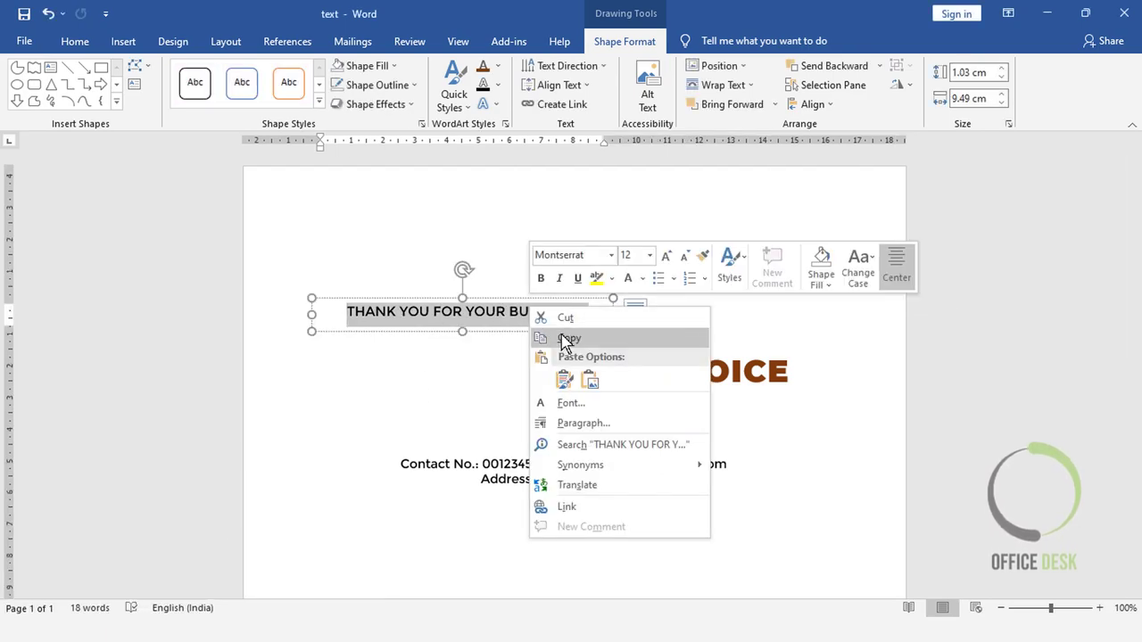
left_click(567, 338)
left_click(1046, 14)
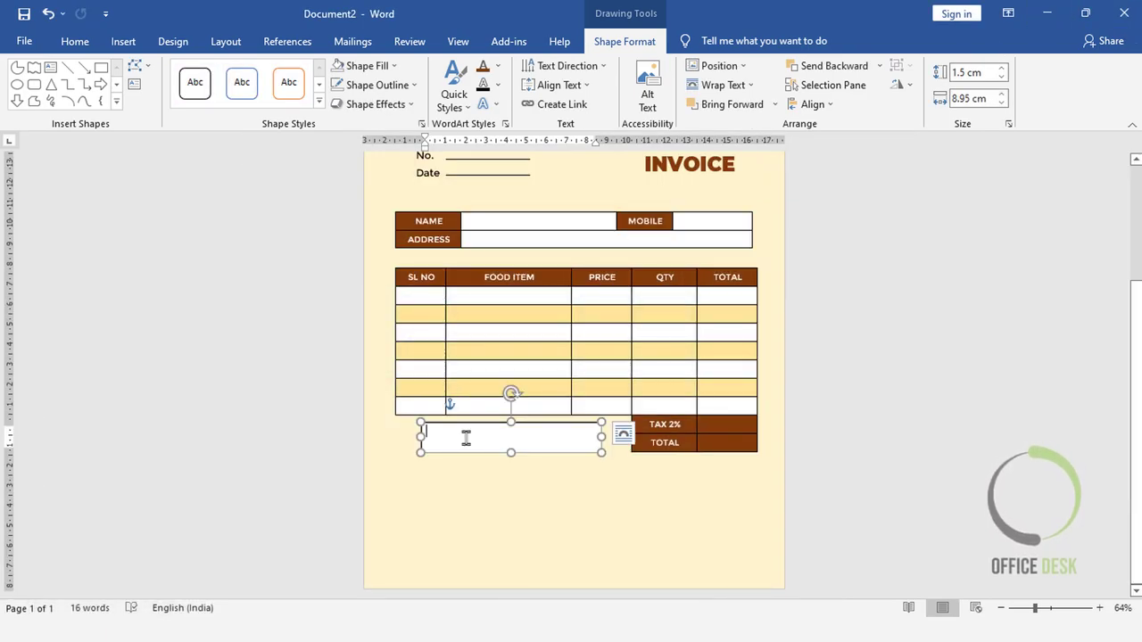
key("ctrl+v")
- Remove the text box's fill and outline and shrink its height to 0.92 cm
left_click(361, 65)
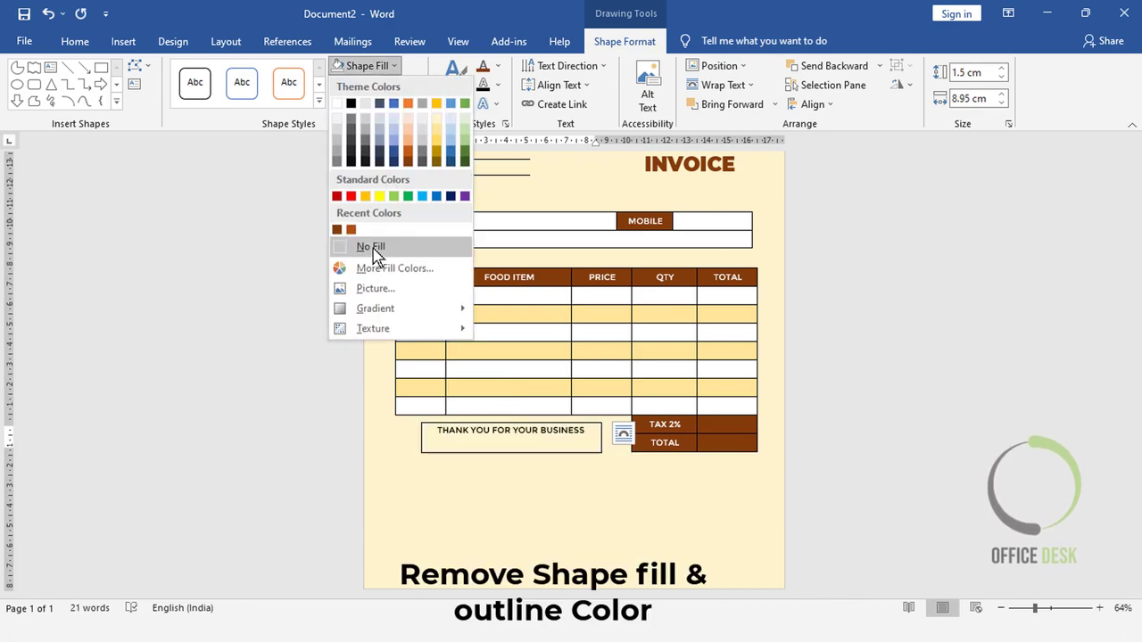
left_click(371, 250)
left_click(374, 85)
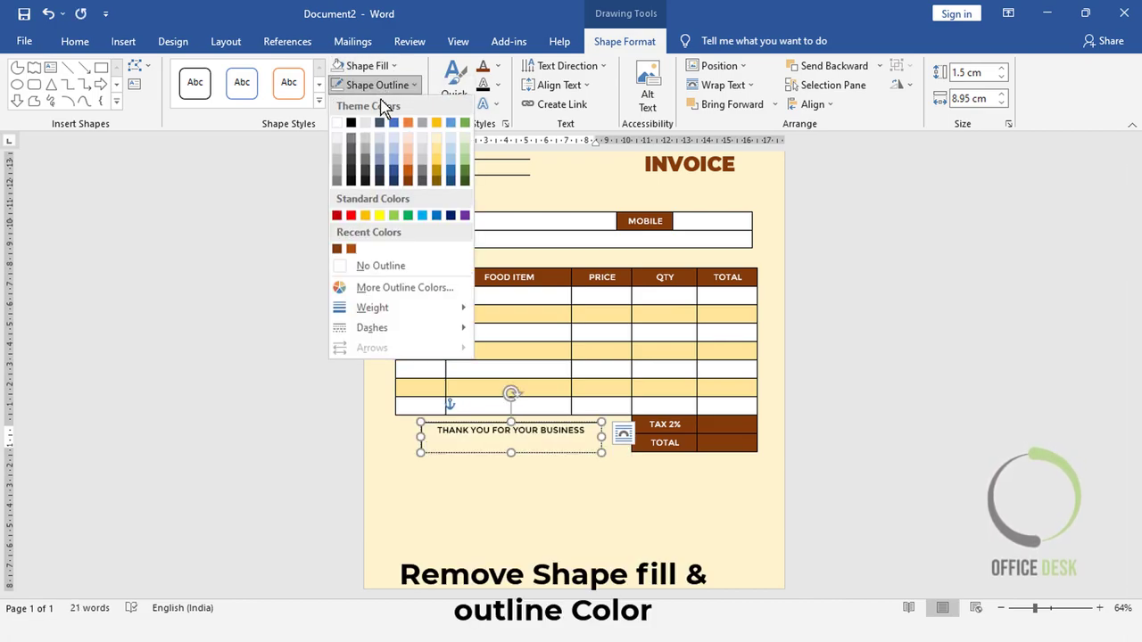
left_click(380, 268)
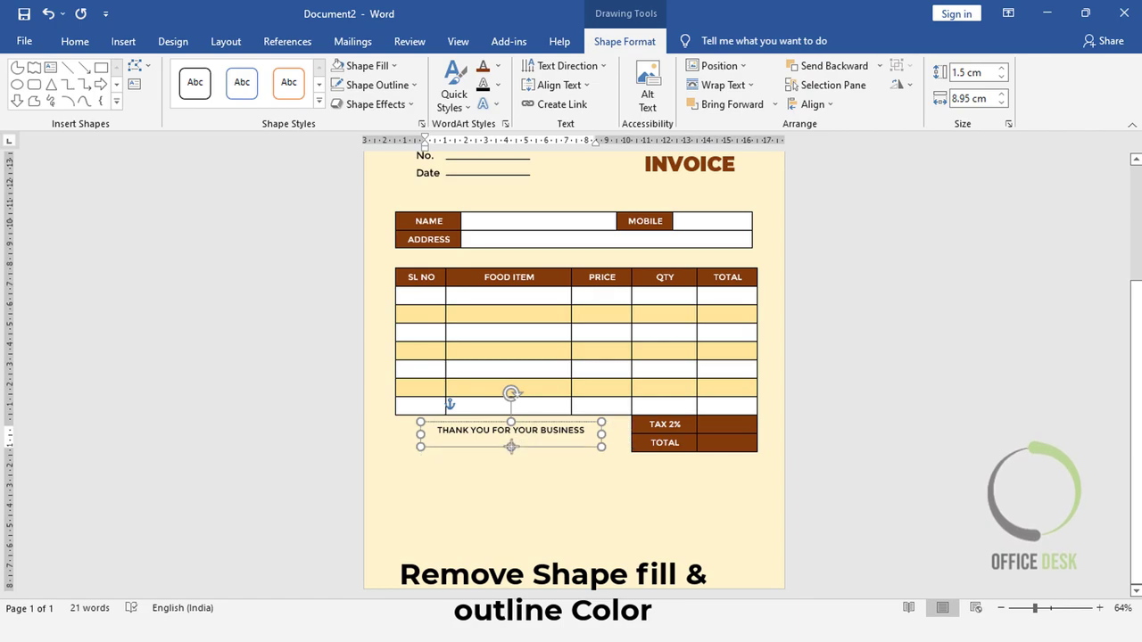
left_click_drag(511, 450, 553, 429)
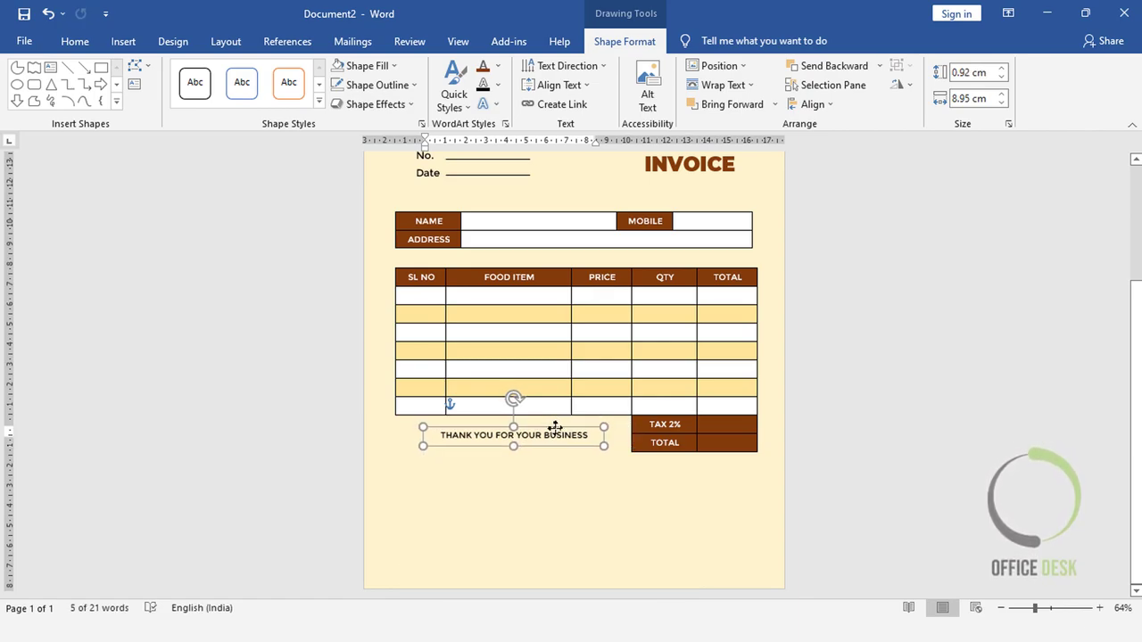
left_click(831, 427)
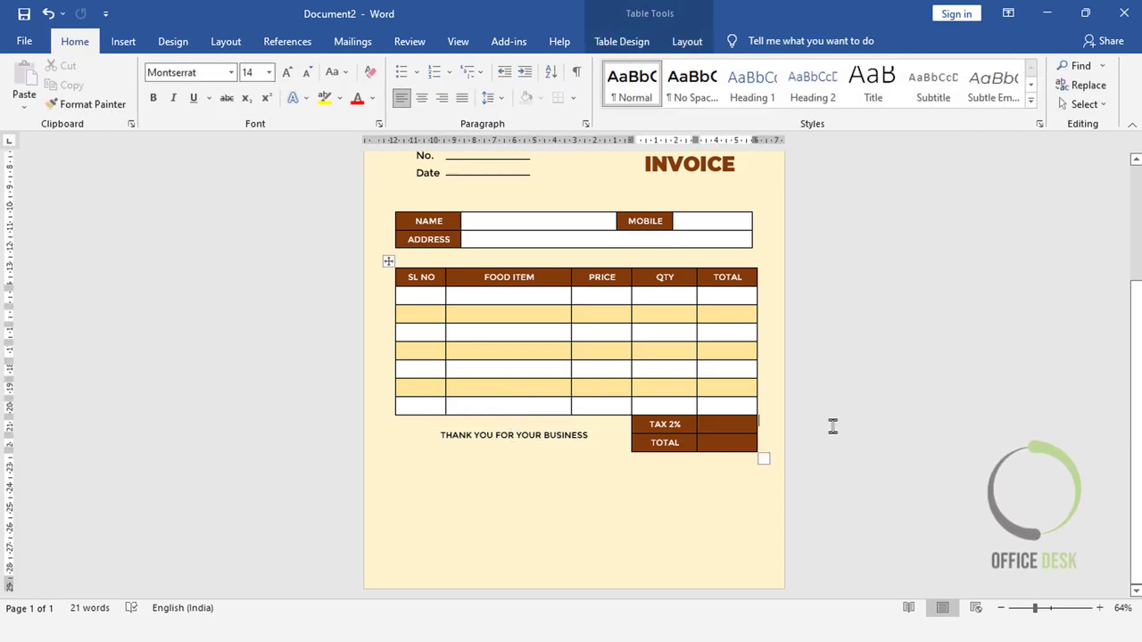
- Place the insertion point in the blank area below the thank-you text
left_click(562, 435)
scroll(580, 516, "up", 3)
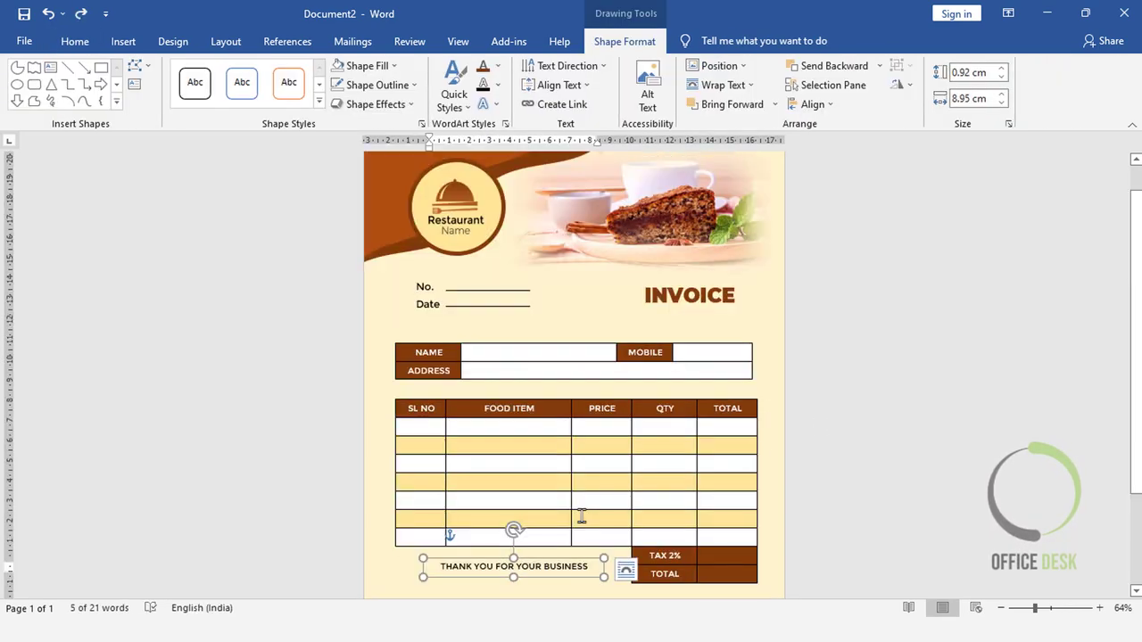
left_click(833, 508)
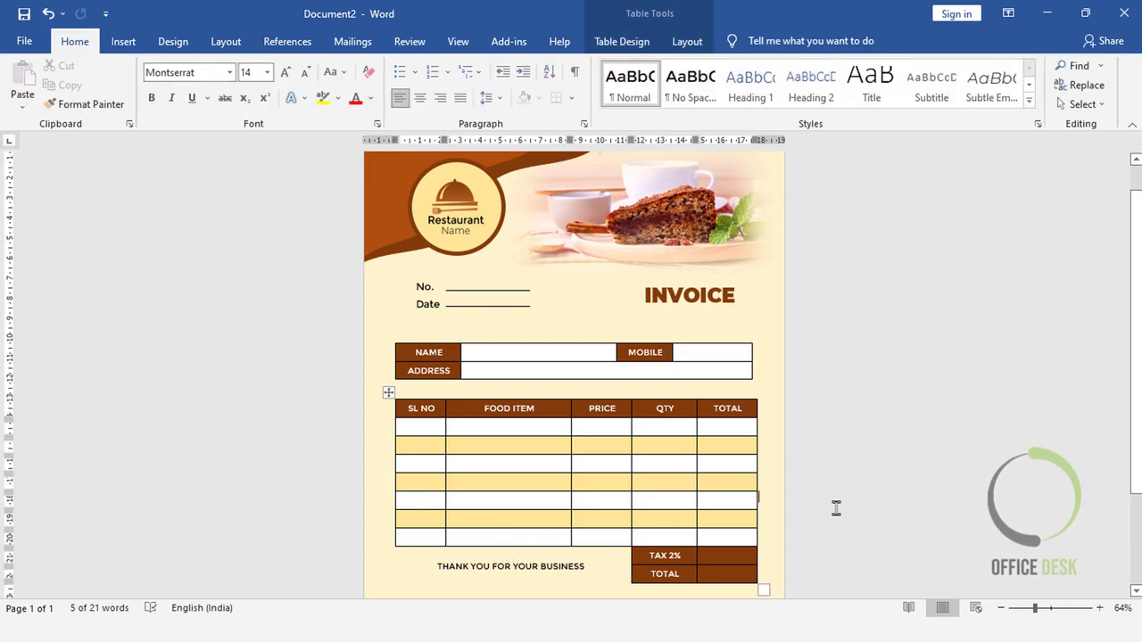
scroll(835, 509, "down", 3)
scroll(836, 508, "up", 2)
scroll(836, 509, "up", 2)
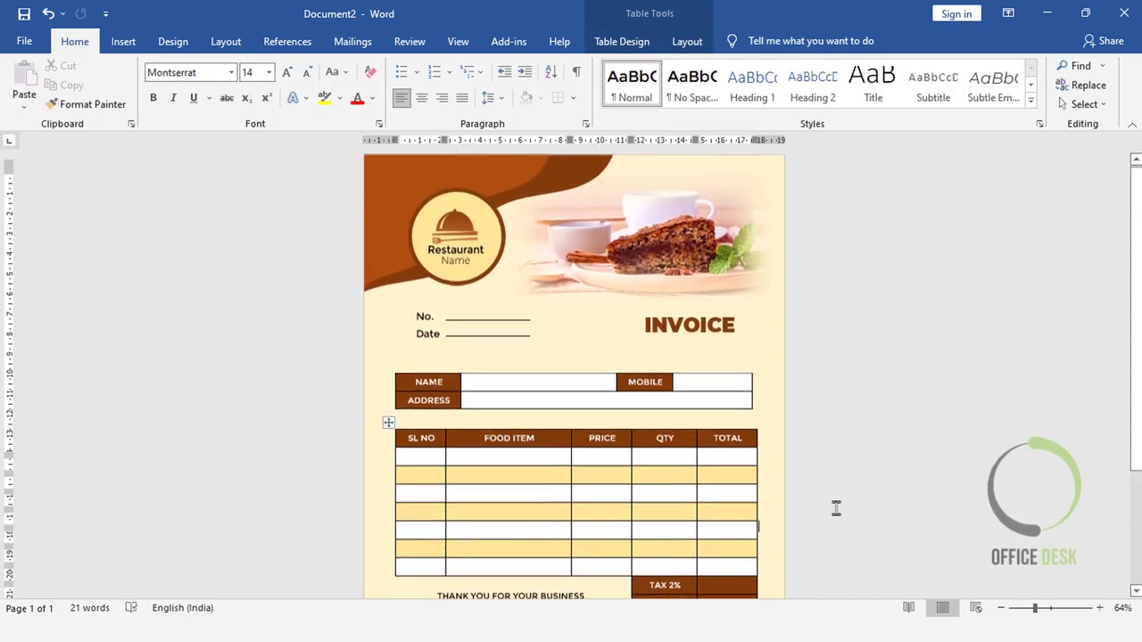
scroll(836, 508, "down", 3)
scroll(836, 509, "down", 2)
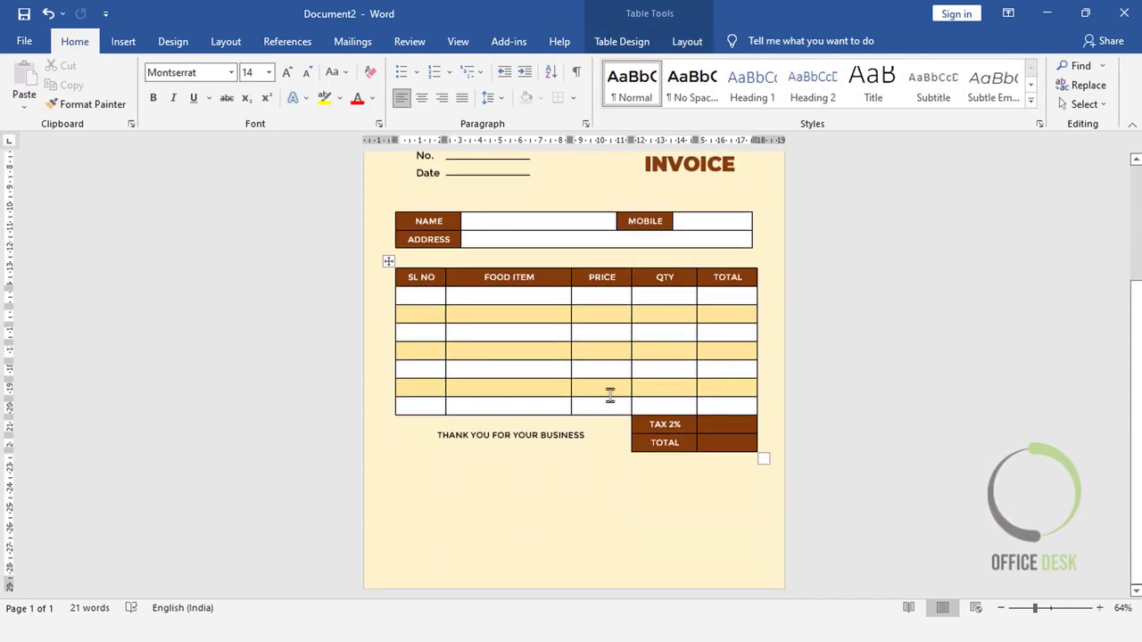
left_click(123, 41)
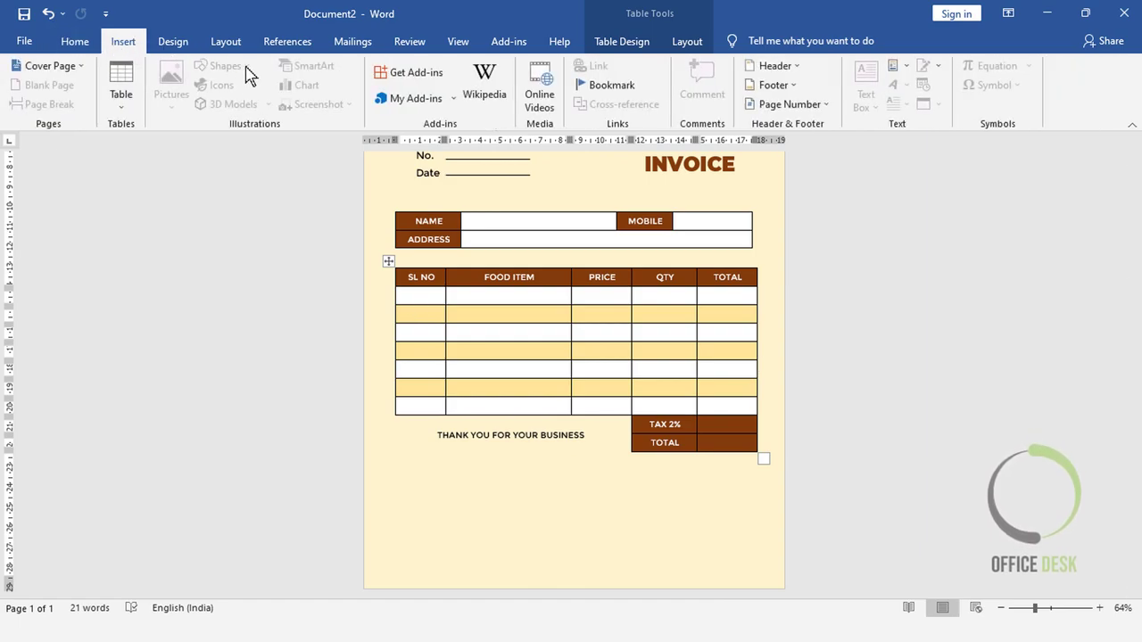
left_click(416, 484)
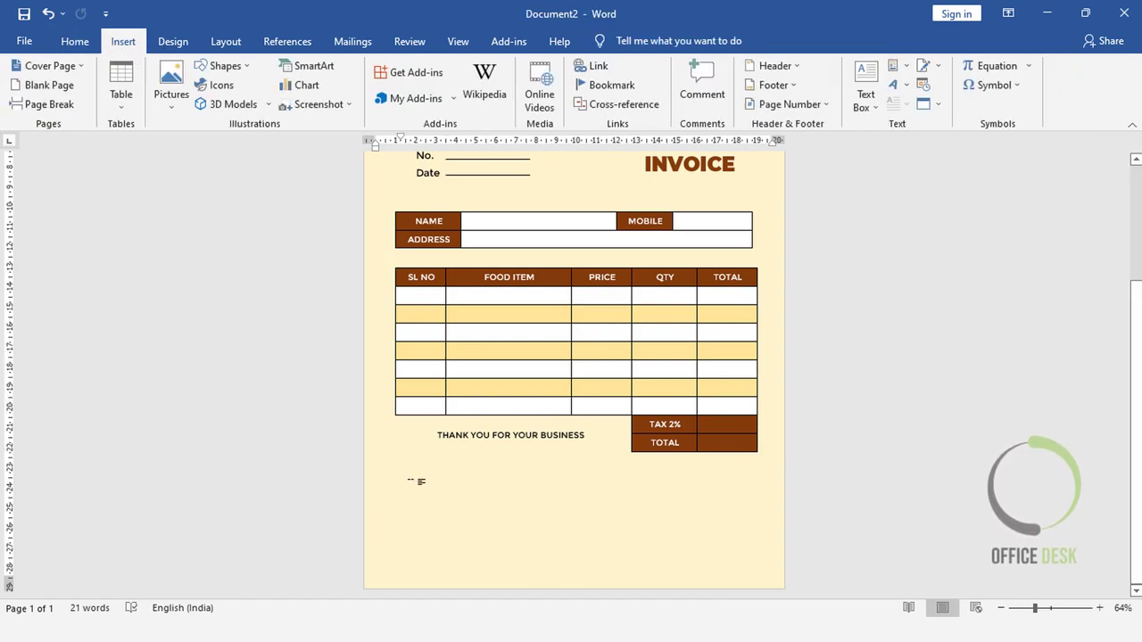
- Draw a 5.12 cm horizontal line below the thank-you text and colour it black
left_click(223, 66)
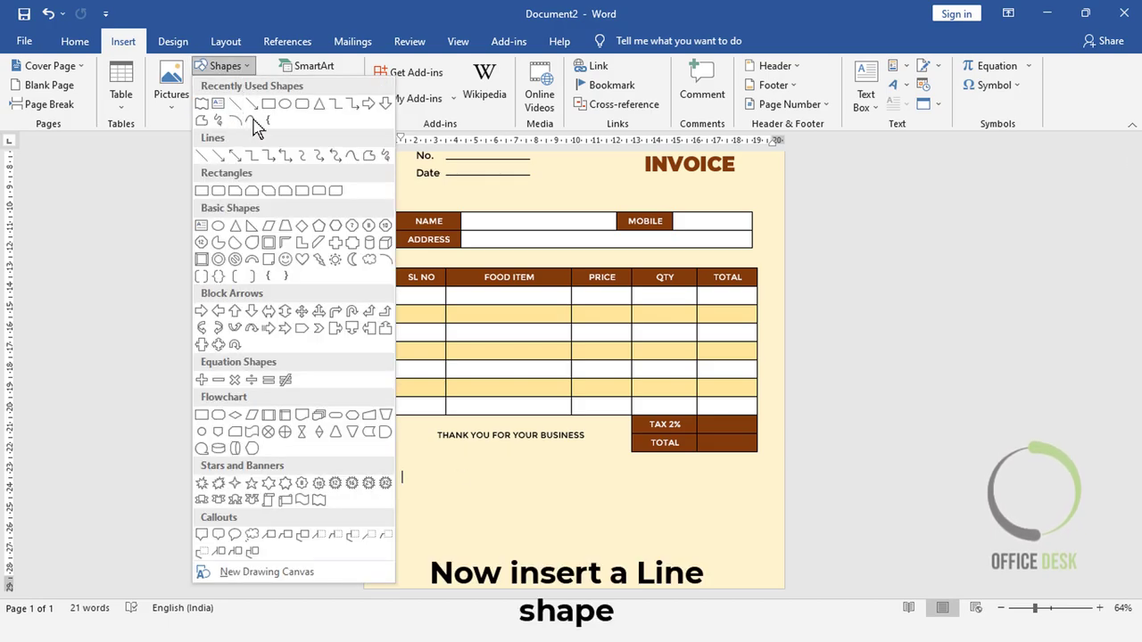
left_click(236, 105)
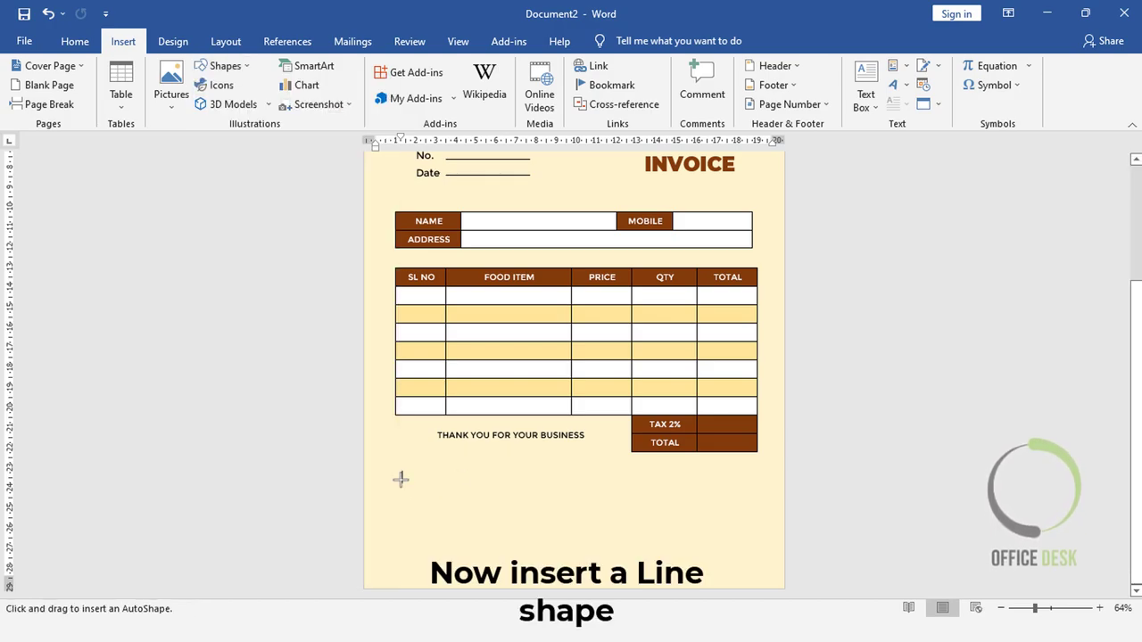
left_click_drag(401, 479, 503, 480)
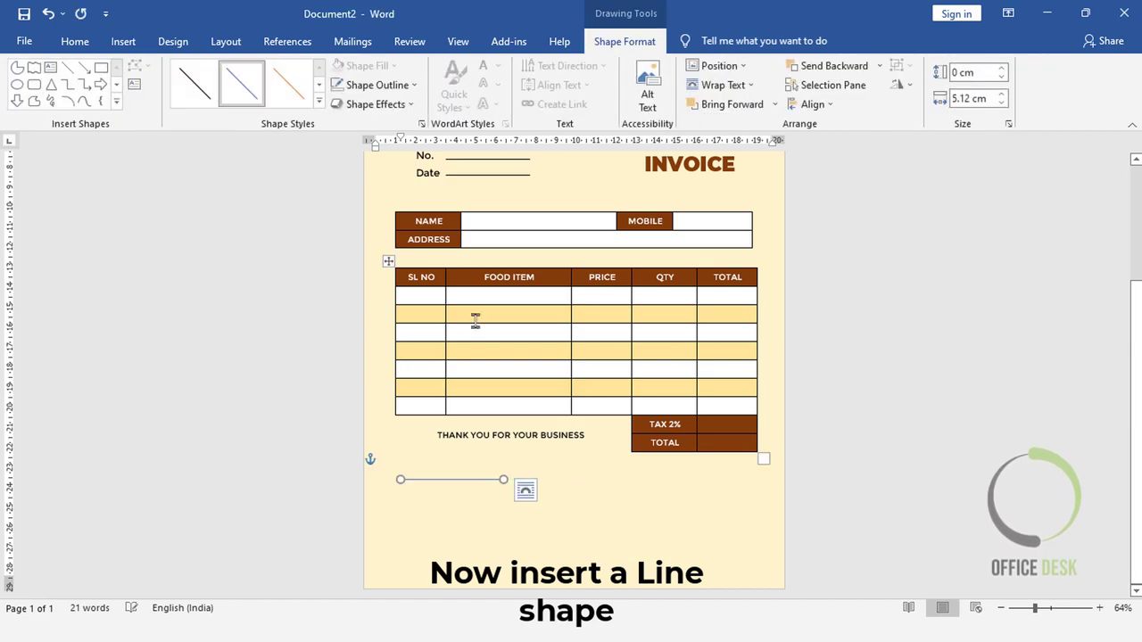
left_click(373, 85)
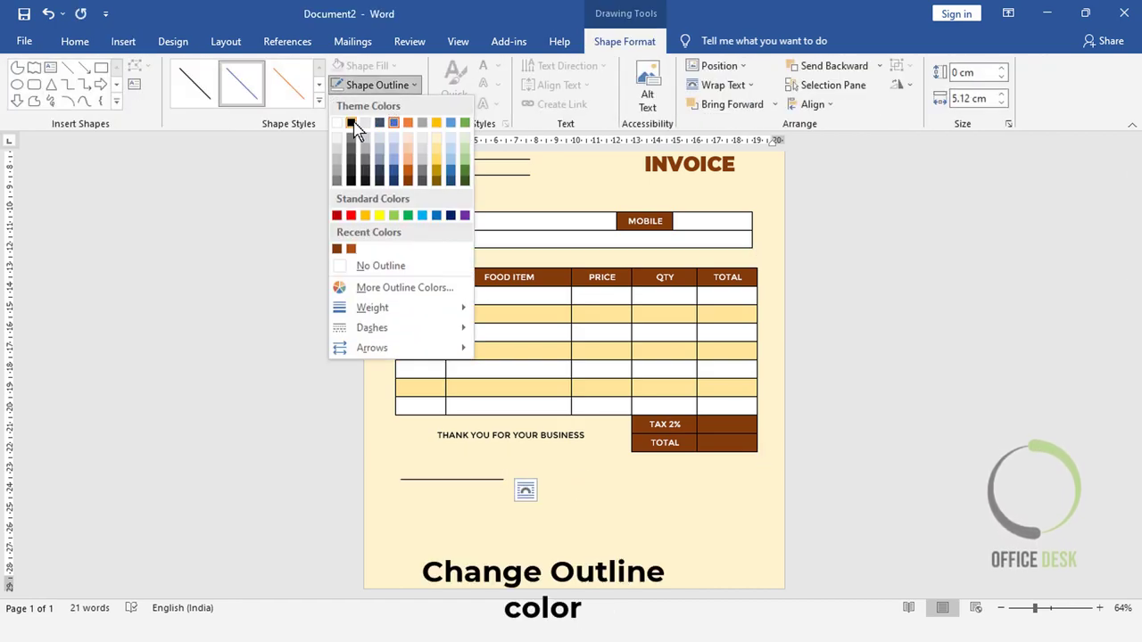
left_click(352, 124)
left_click(120, 45)
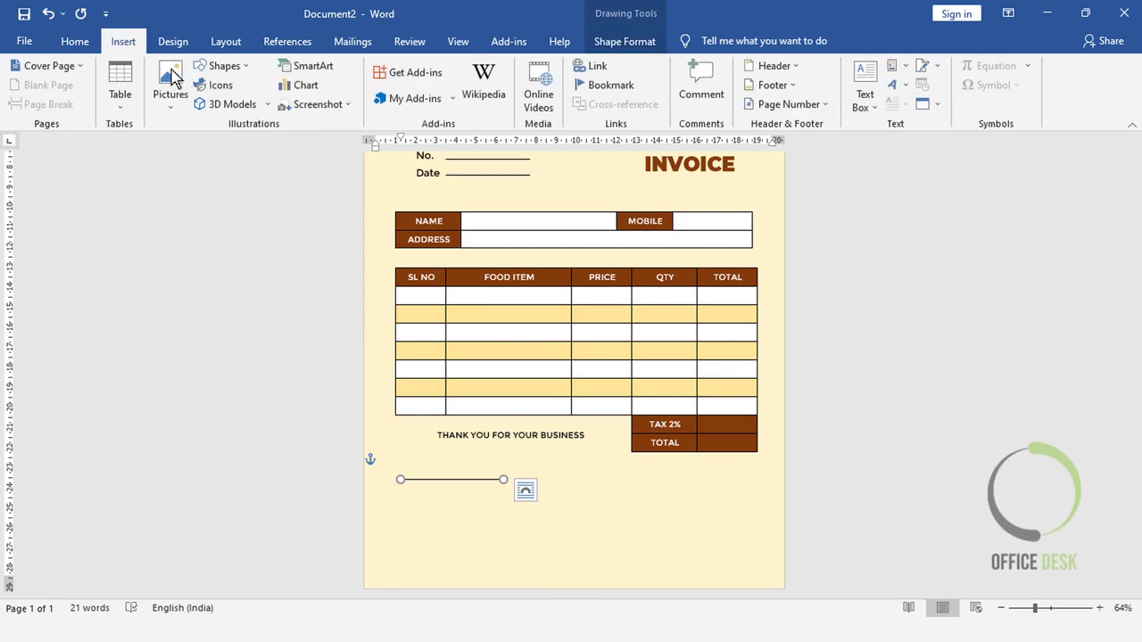
- Add a text box under the line reading 'Signature', capitalised first letter only
left_click(223, 65)
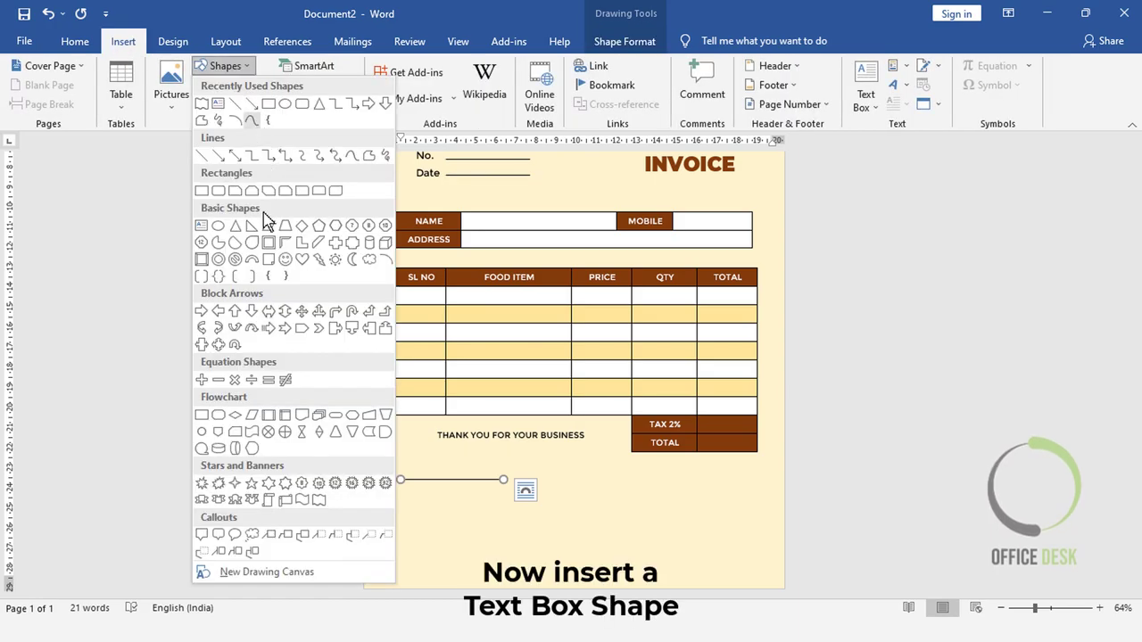
left_click(202, 226)
left_click_drag(408, 490, 504, 515)
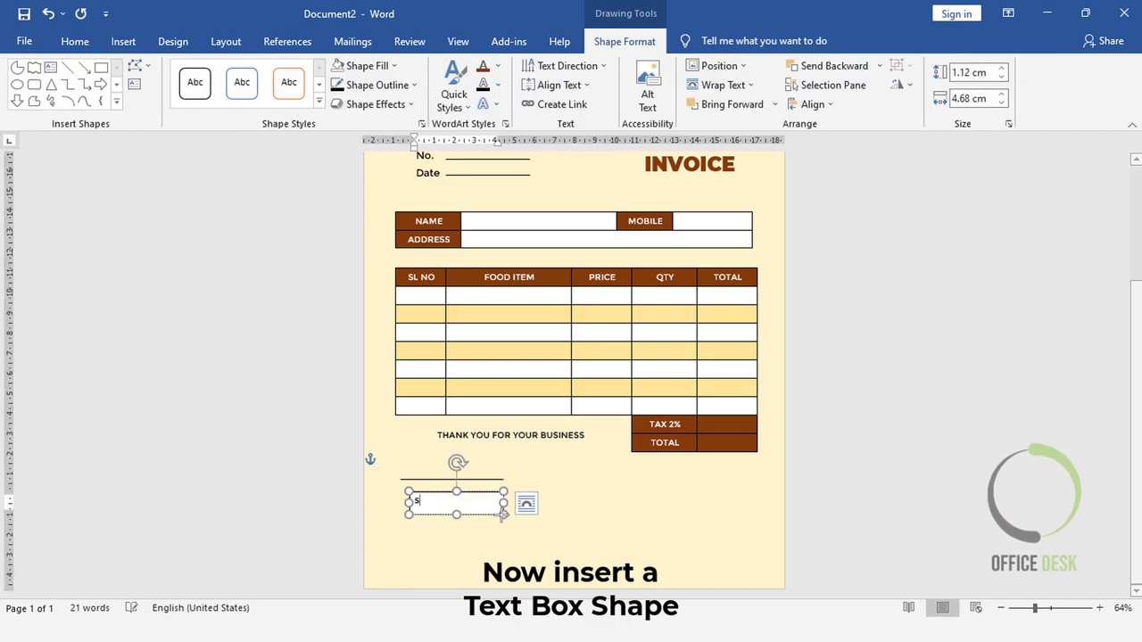
type("Si")
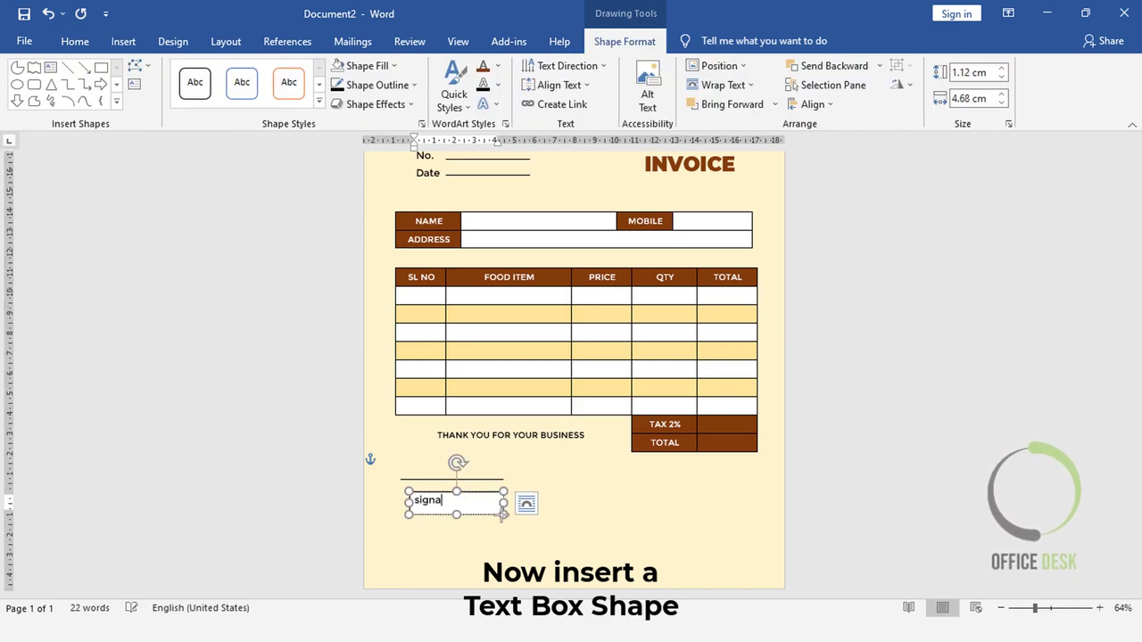
type("re")
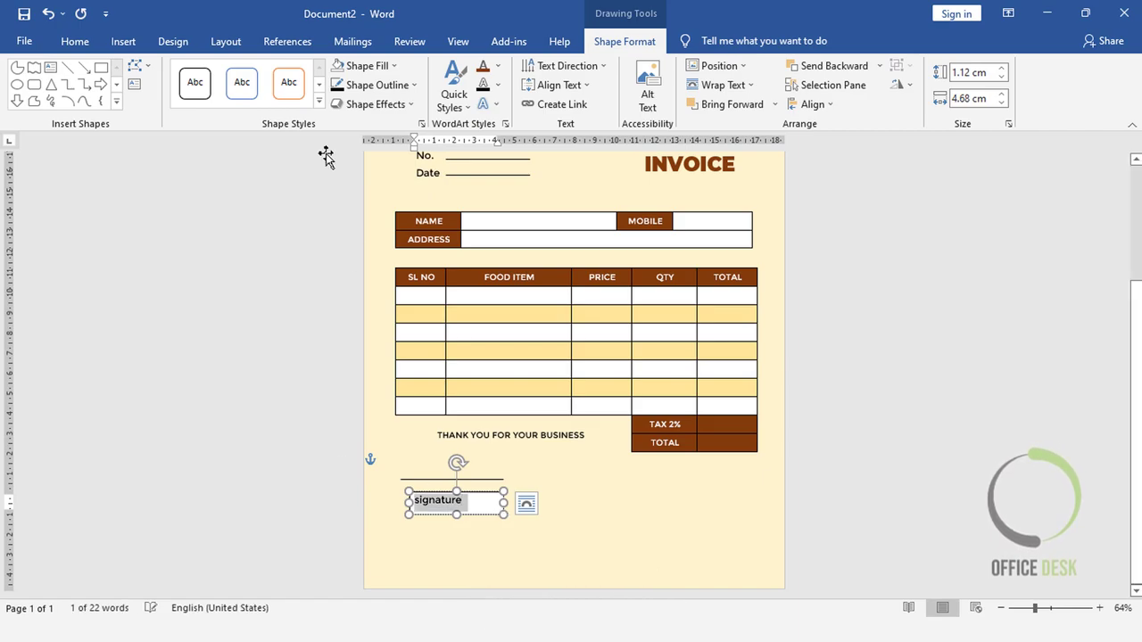
left_click(75, 41)
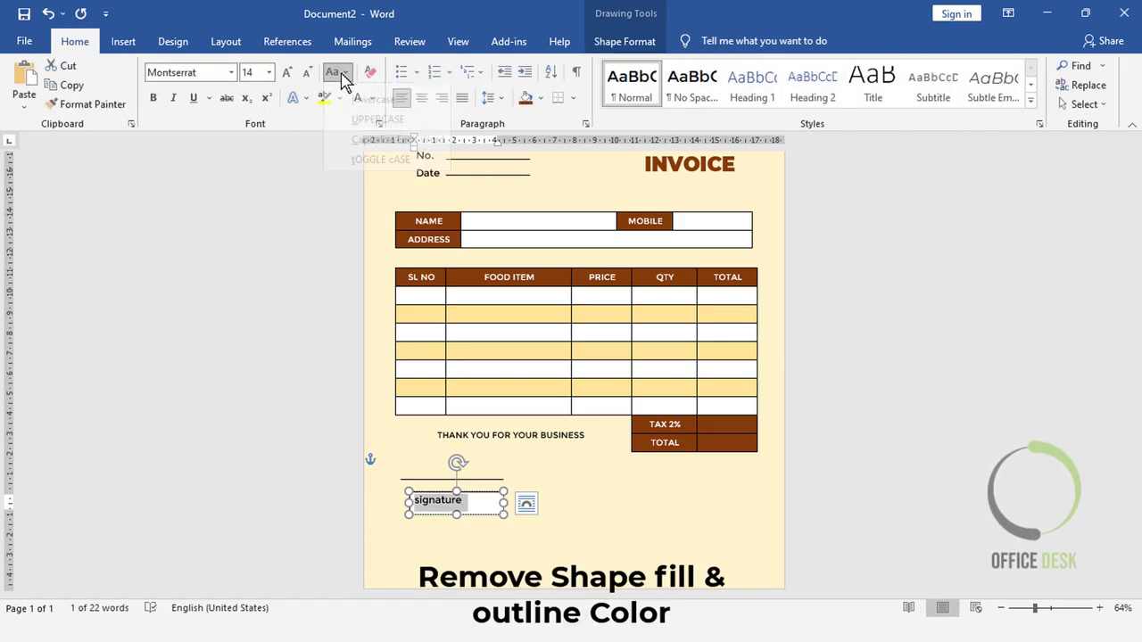
left_click(332, 71)
left_click(365, 133)
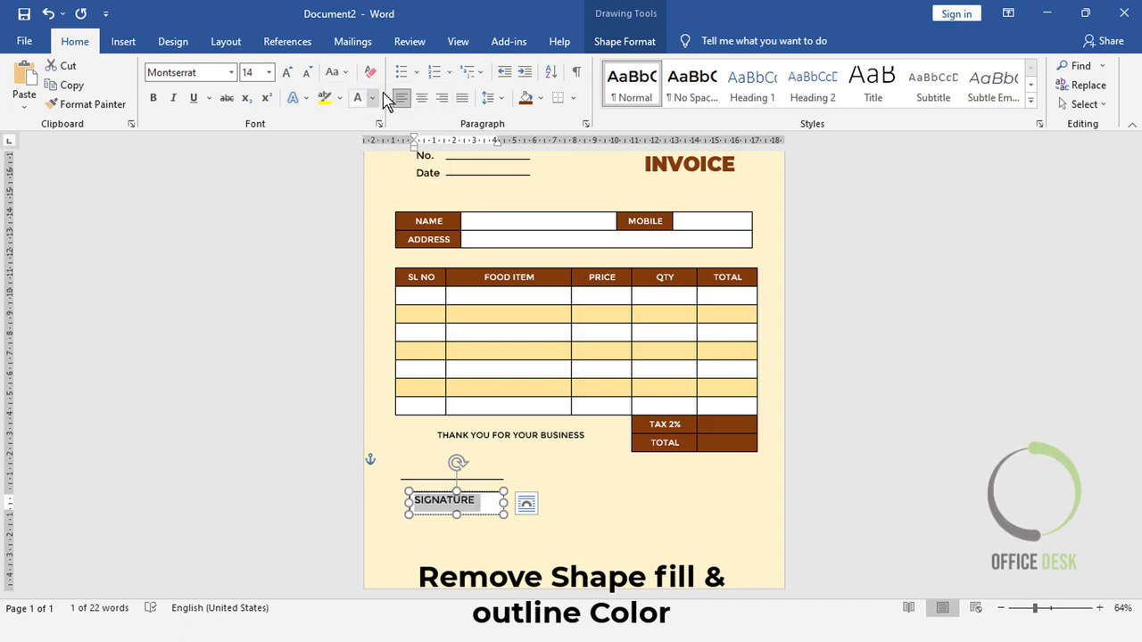
left_click(336, 75)
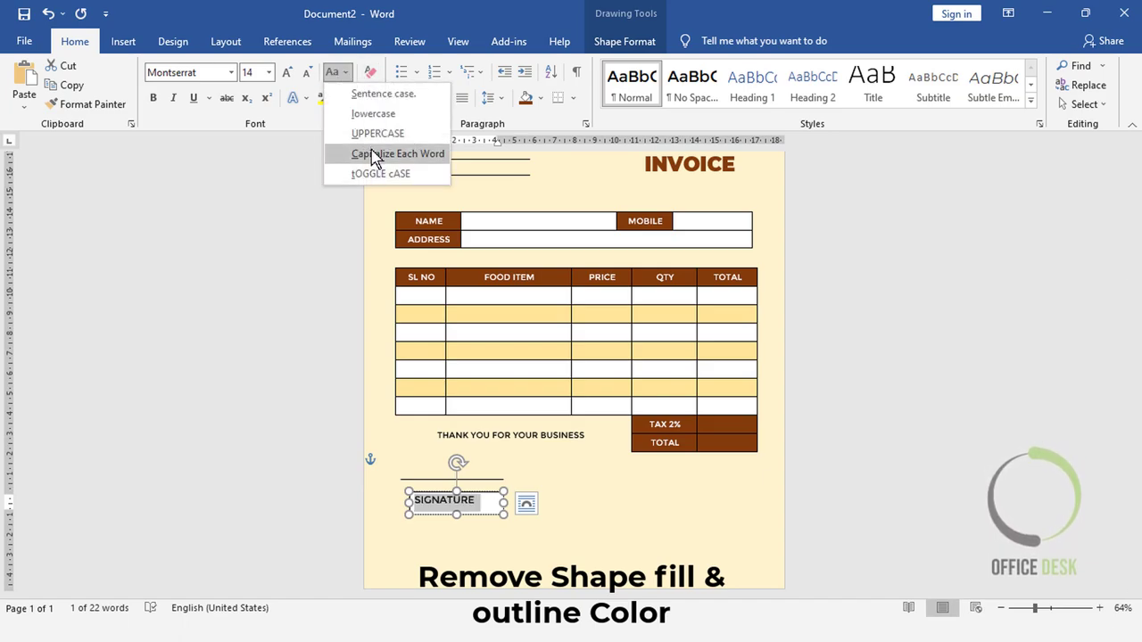
left_click(372, 155)
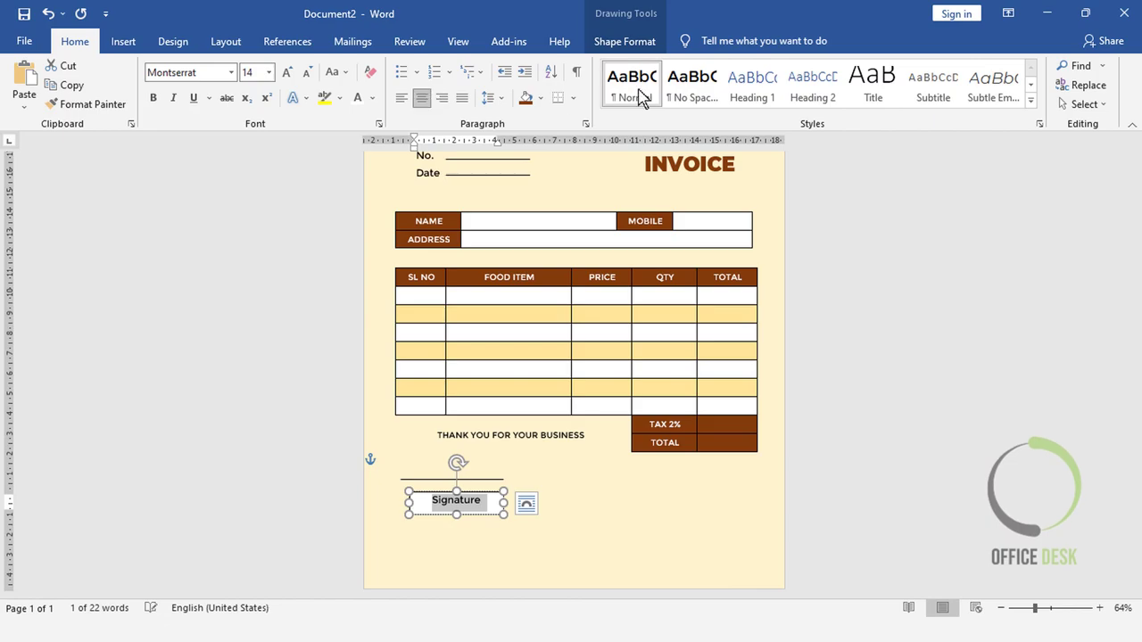
- Give the Signature box no fill and no outline, nudge it up, and zoom in
left_click(624, 41)
left_click(363, 66)
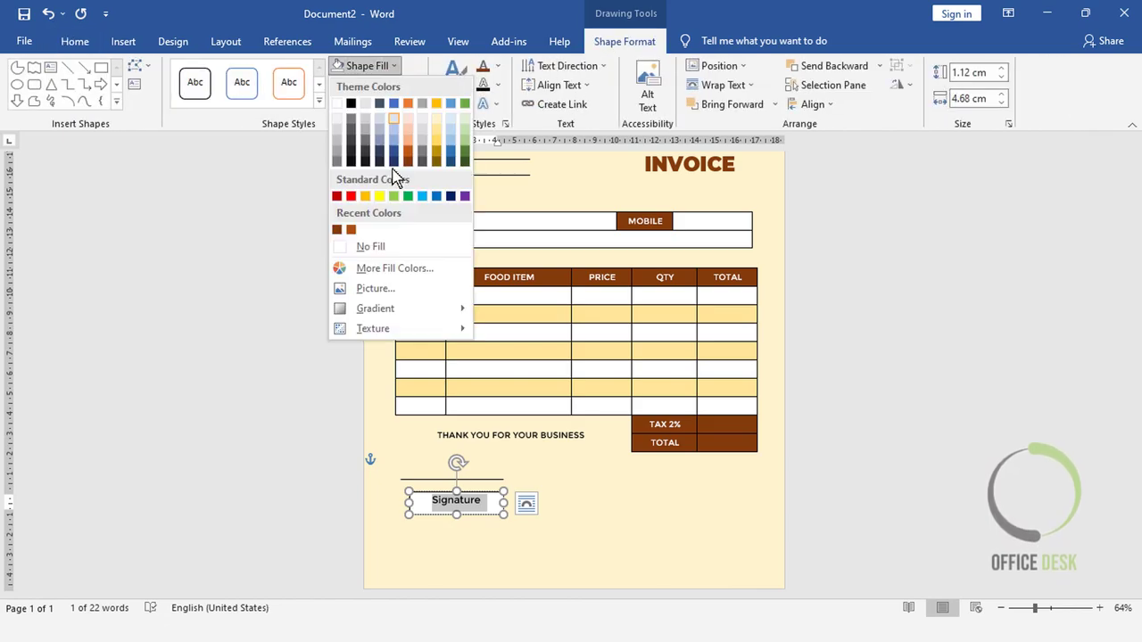
left_click(386, 247)
left_click(365, 65)
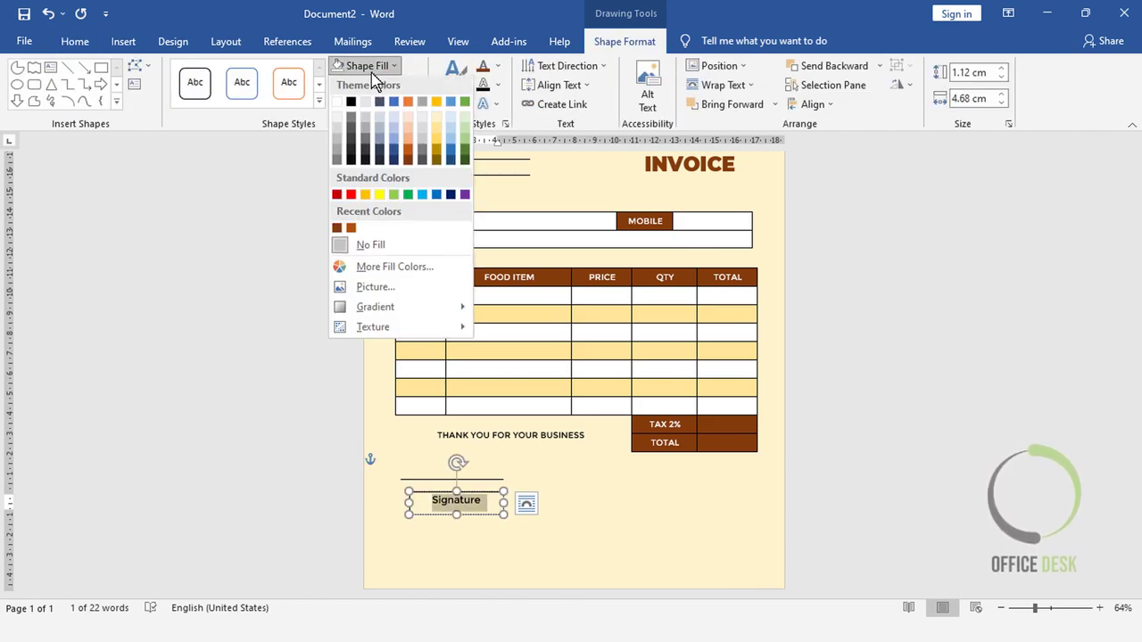
left_click(375, 247)
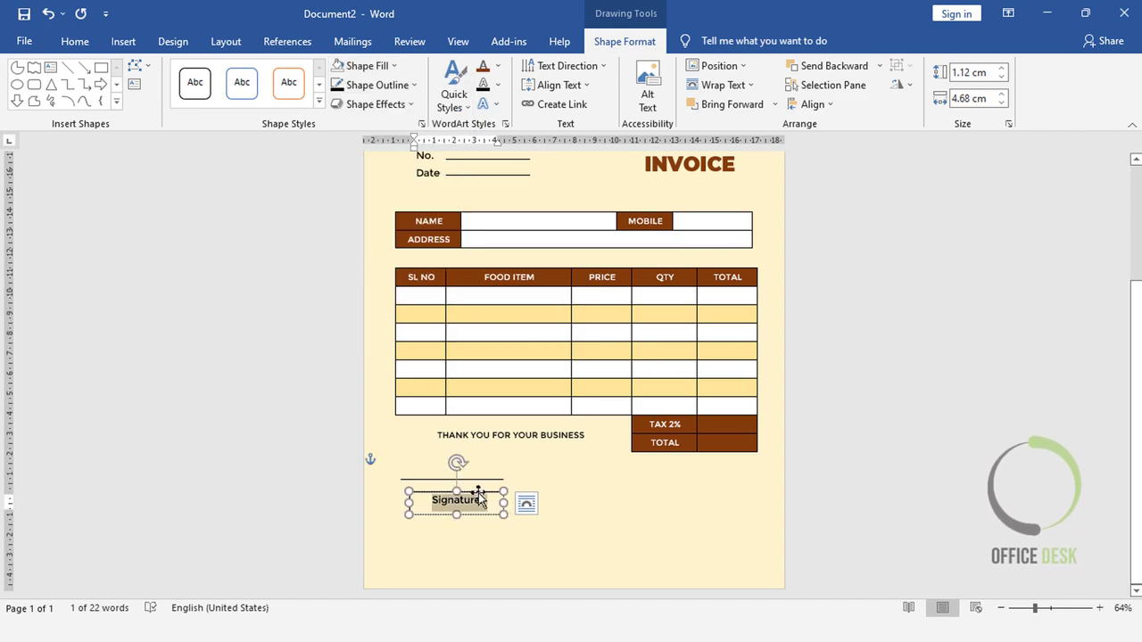
left_click_drag(478, 494, 476, 484)
left_click(377, 85)
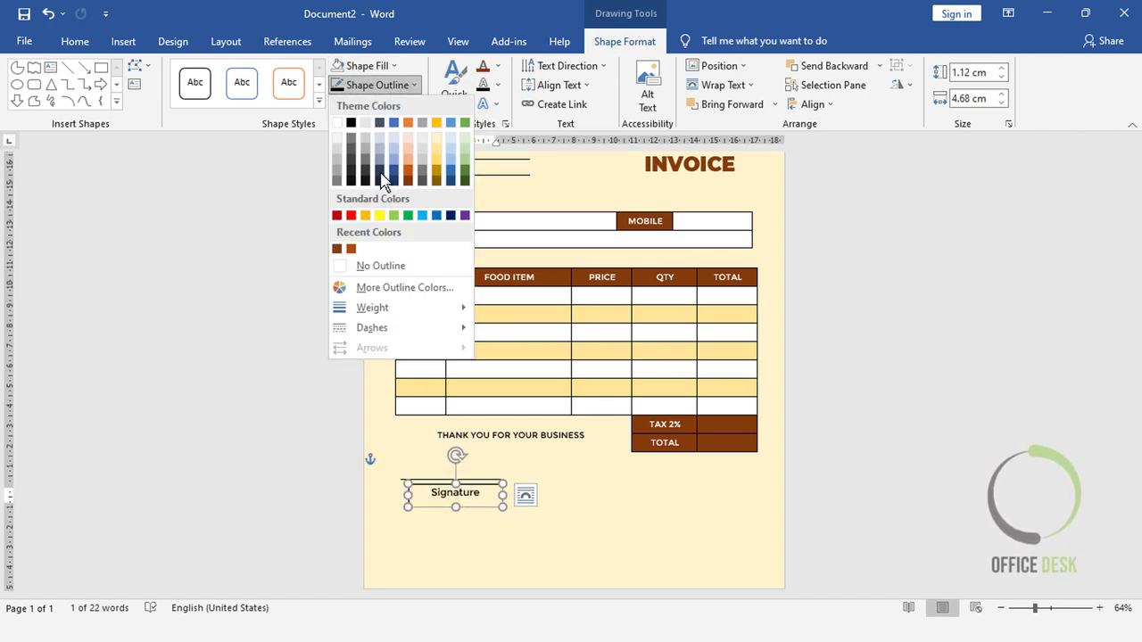
left_click(382, 265)
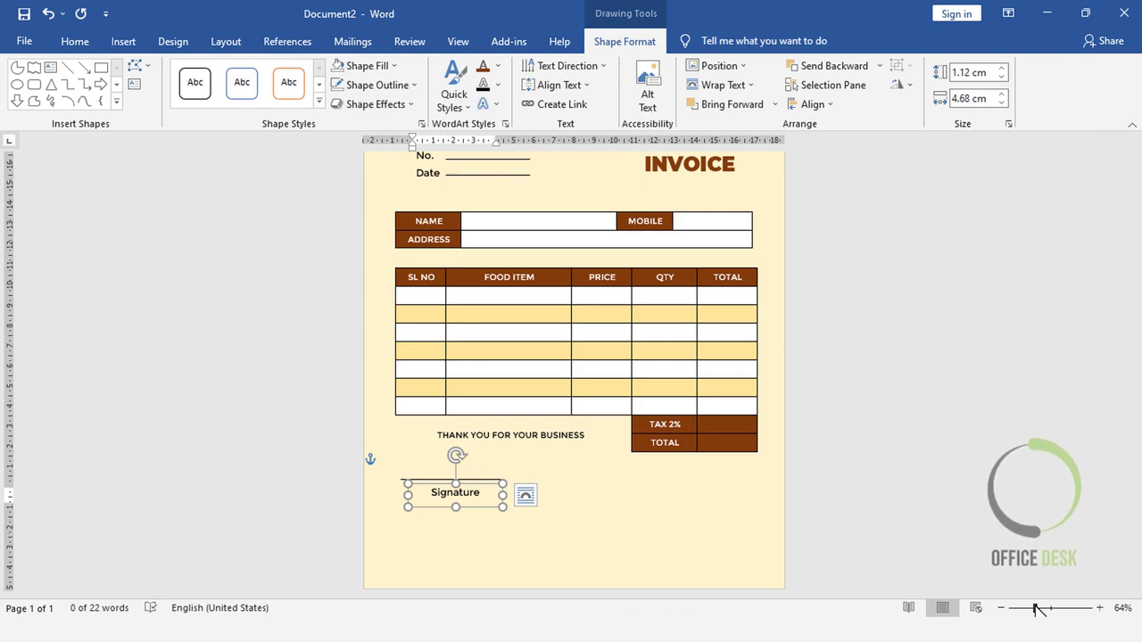
left_click_drag(1035, 607, 1051, 609)
- Select the signature line and Signature label together and group them
left_click(388, 495)
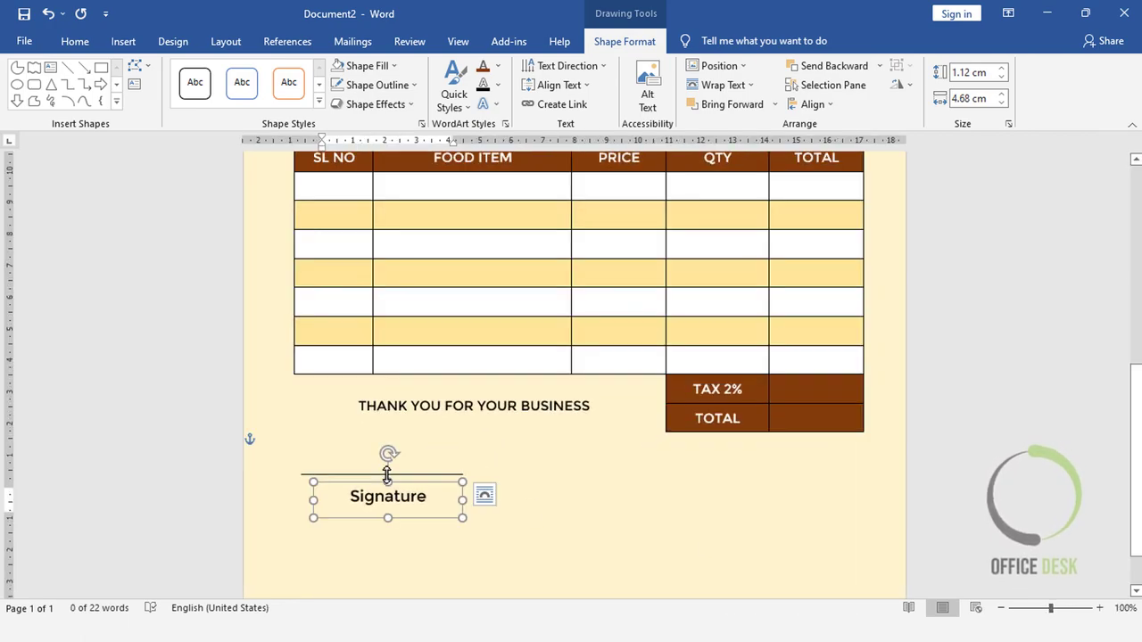
scroll(438, 406, "down", 2)
left_click(428, 410)
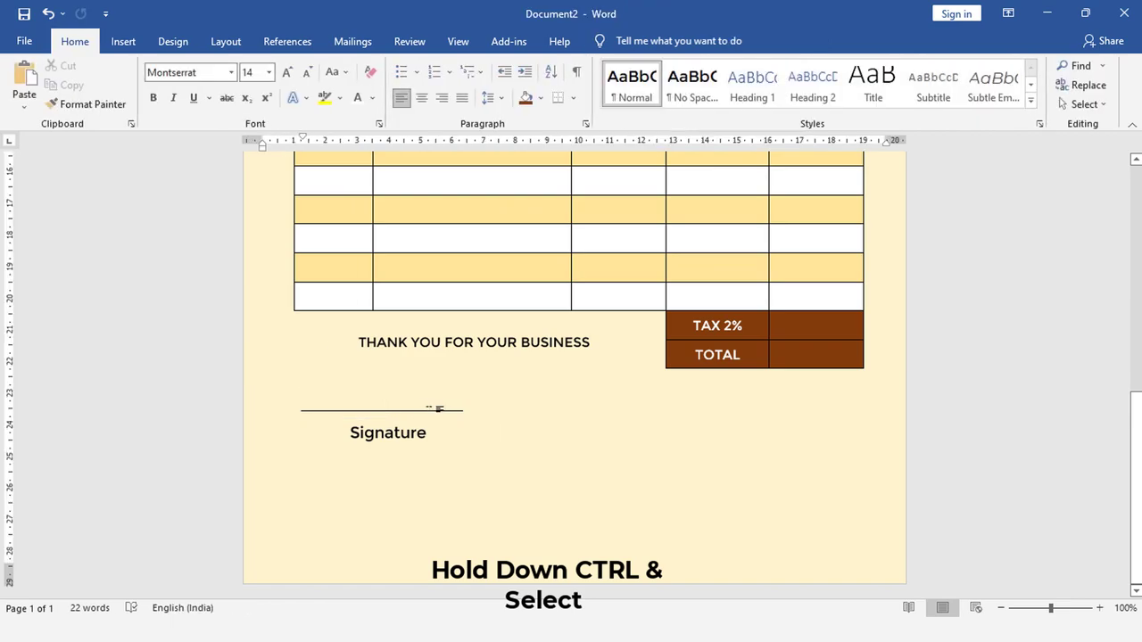
left_click(437, 407)
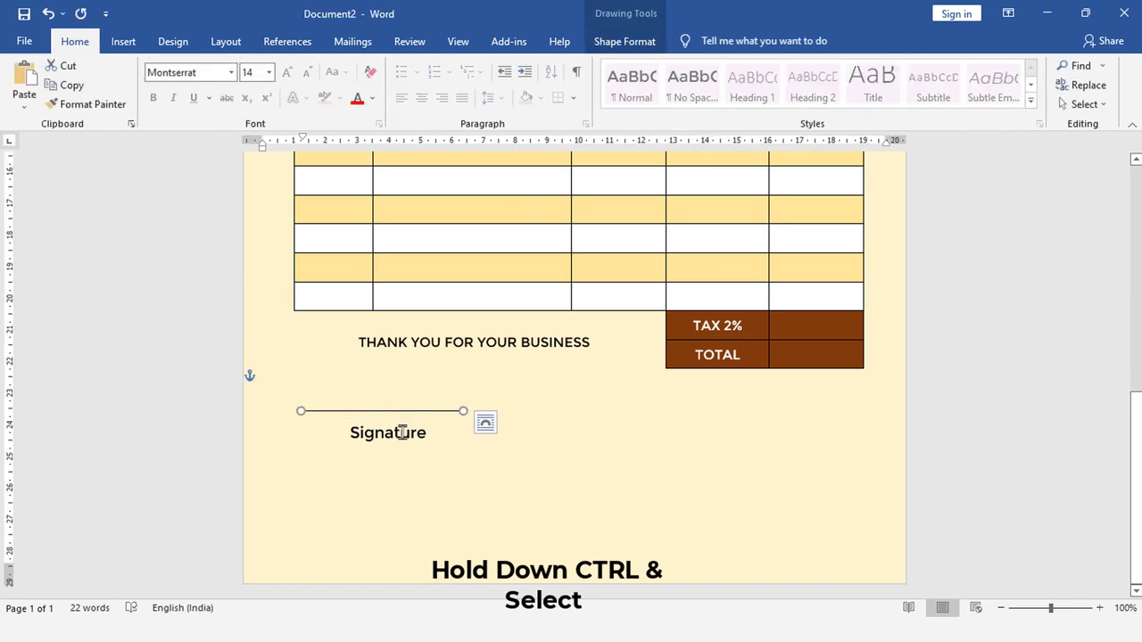
left_click(408, 429, "ctrl")
right_click(419, 423)
mouse_move(462, 243)
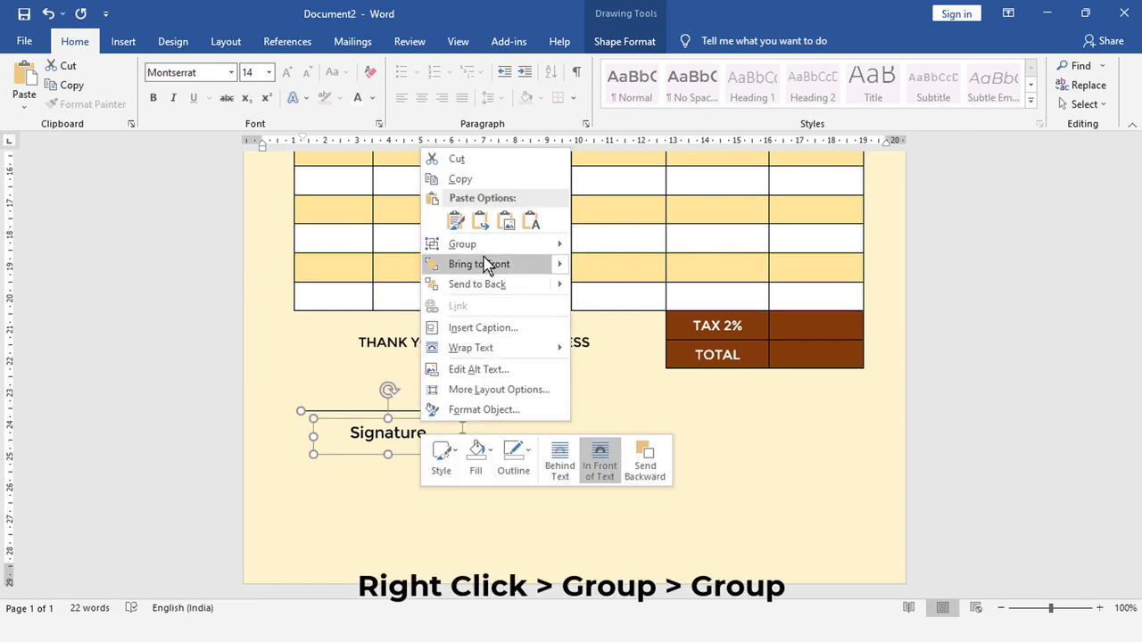
left_click(622, 247)
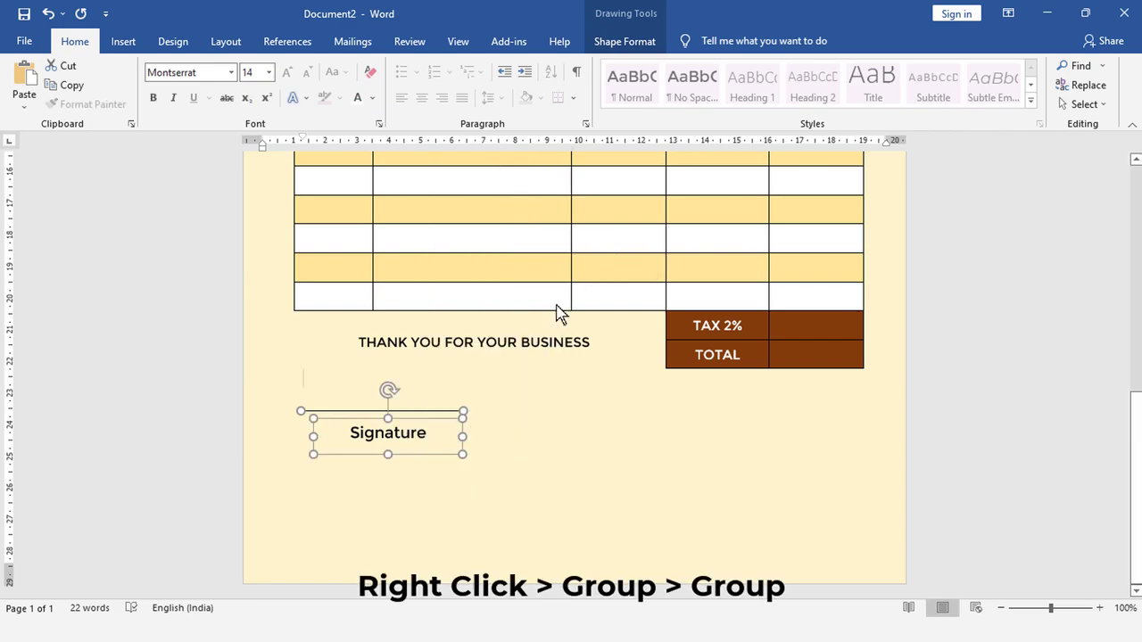
- Adjust the grouped signature slightly down and left, then paste a copy of it
left_click_drag(413, 423, 407, 415)
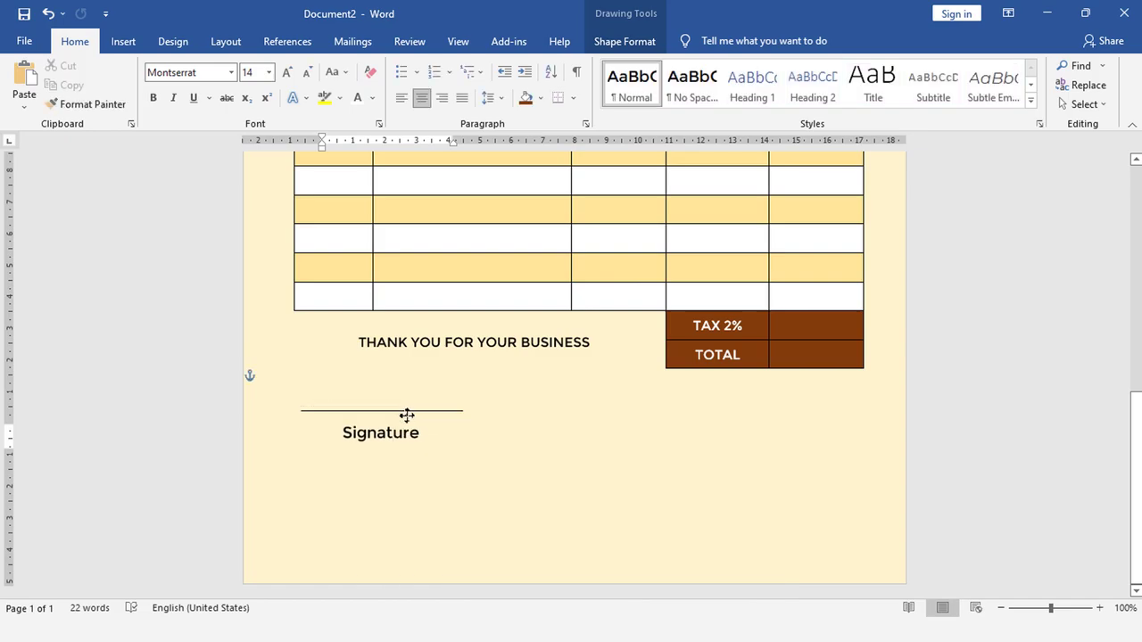
left_click(407, 415)
key("ctrl+z")
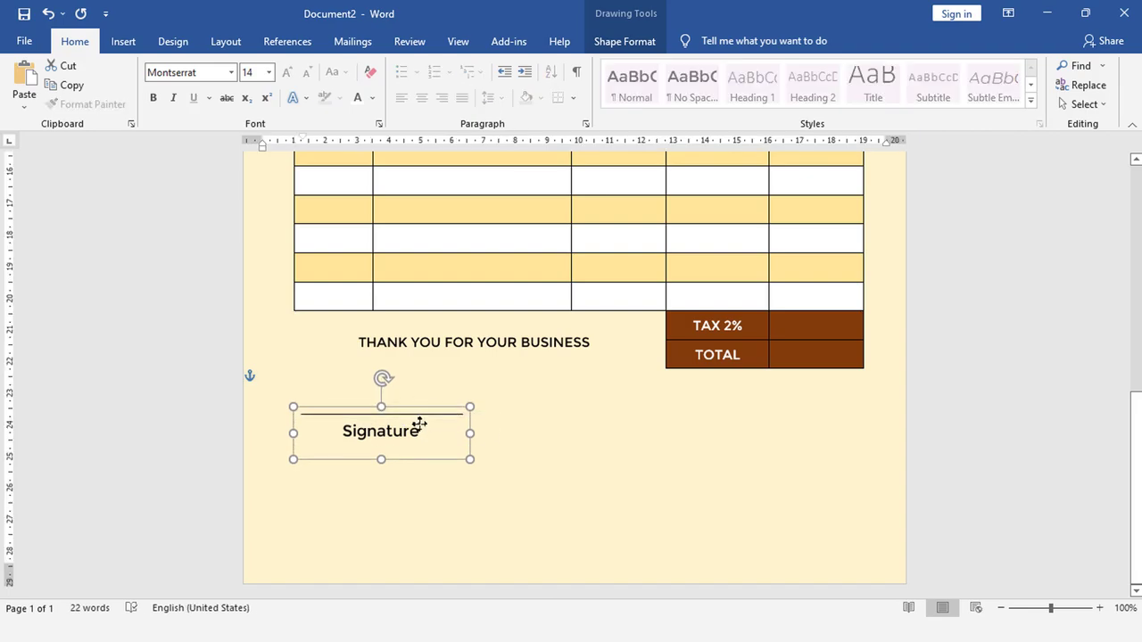
left_click_drag(423, 406, 417, 420)
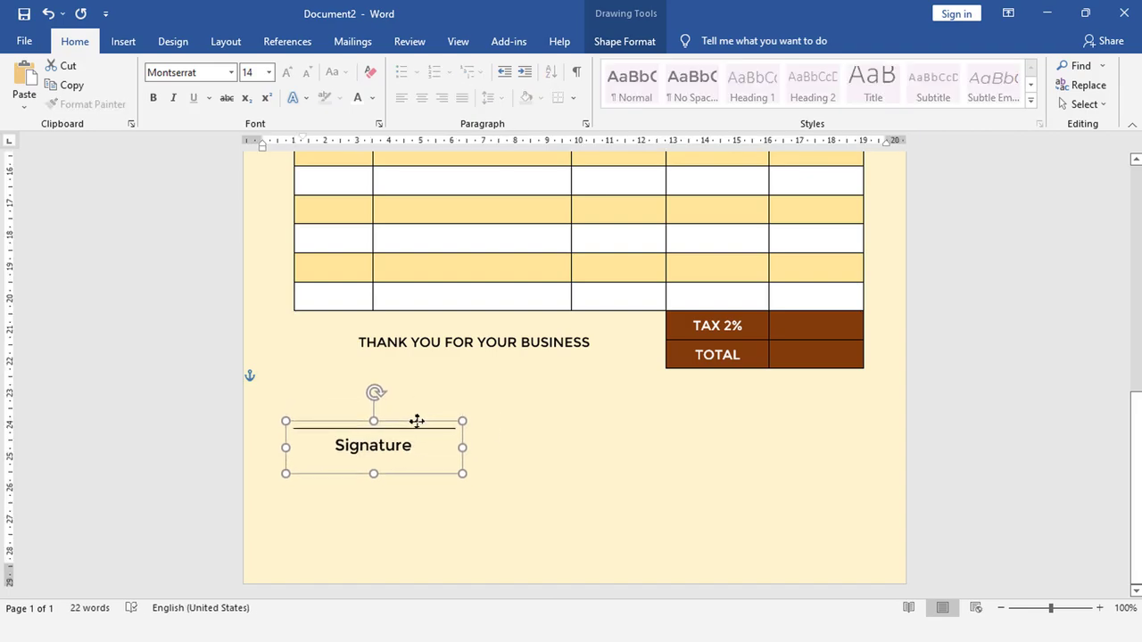
key("ctrl+v")
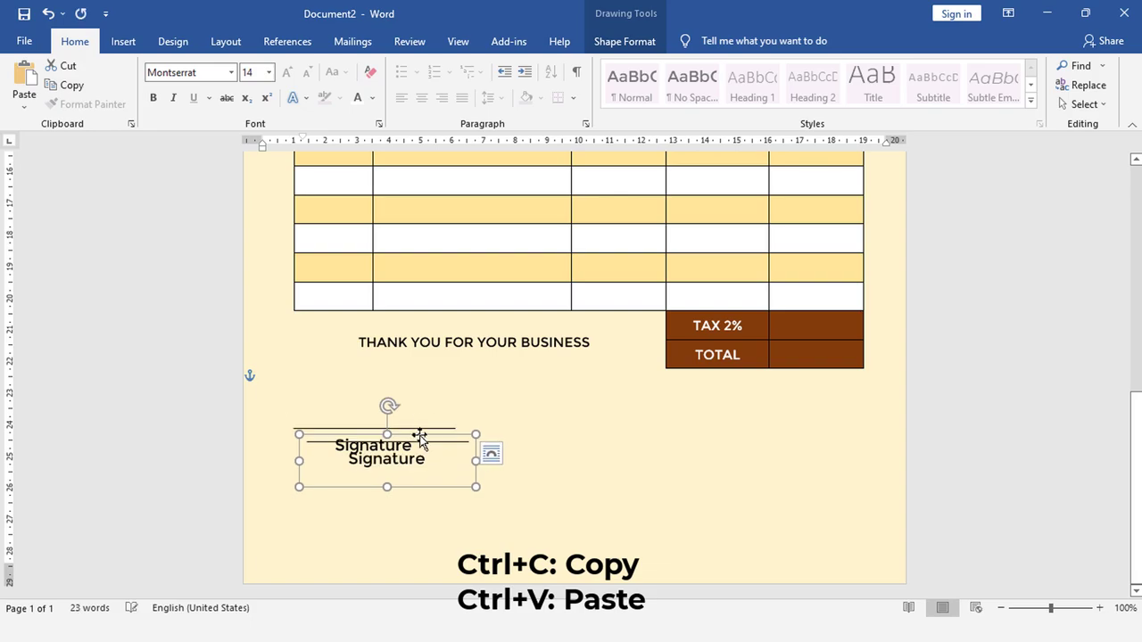
- Move the copied group beneath the TAX/TOTAL table and relabel it 'Date'
mouse_move(503, 435)
left_mouse_down()
mouse_move(817, 418)
mouse_move(722, 438)
left_mouse_up()
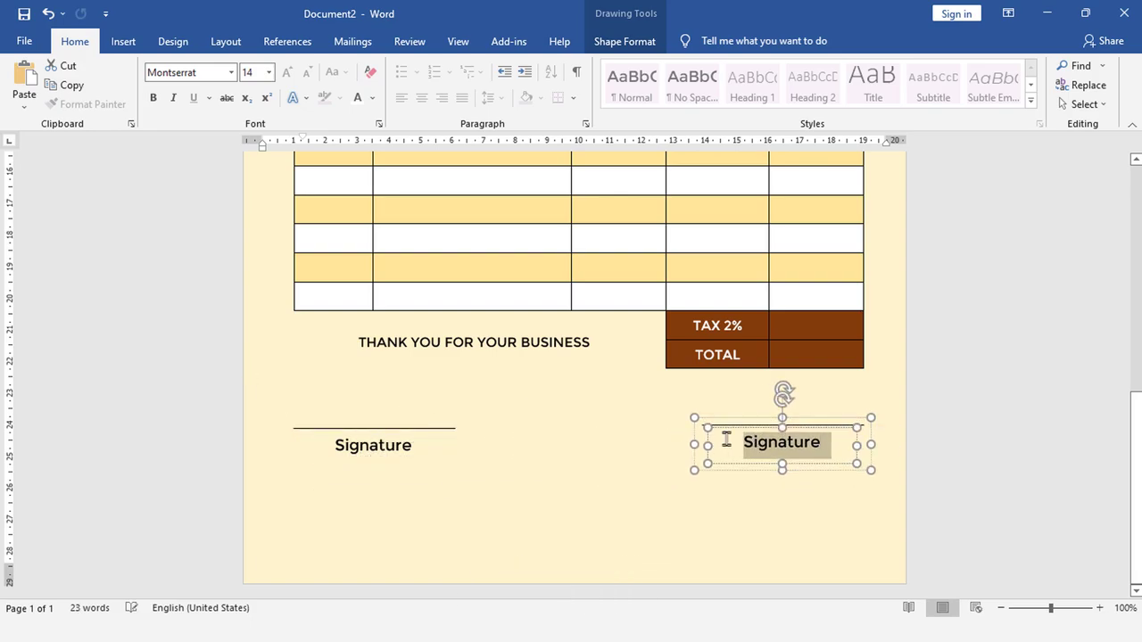
type("date")
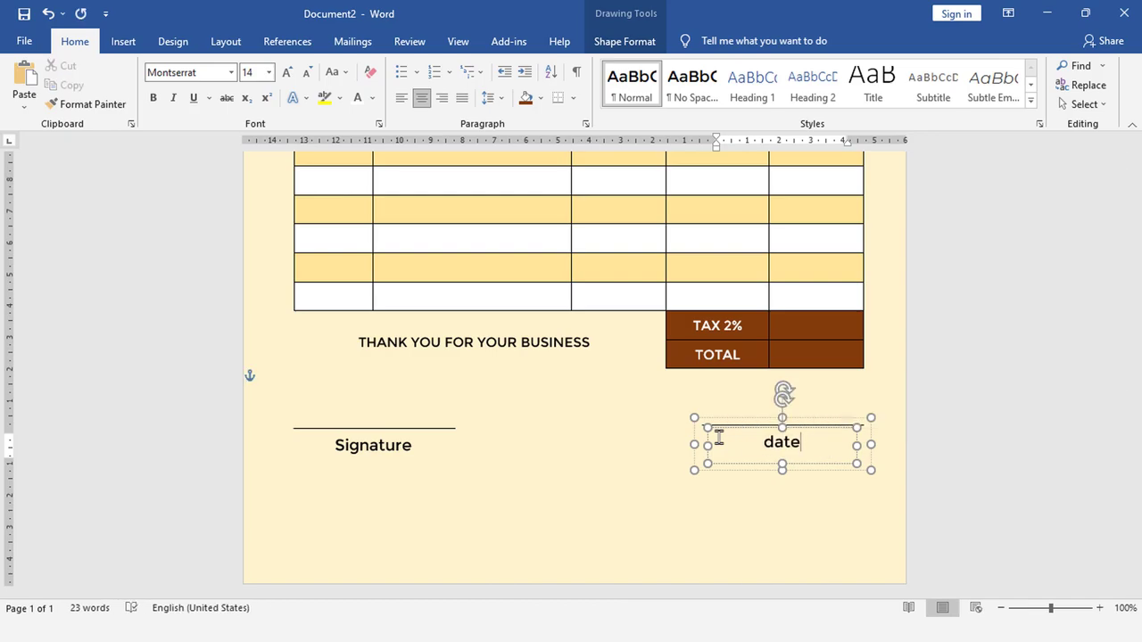
key("ctrl+a")
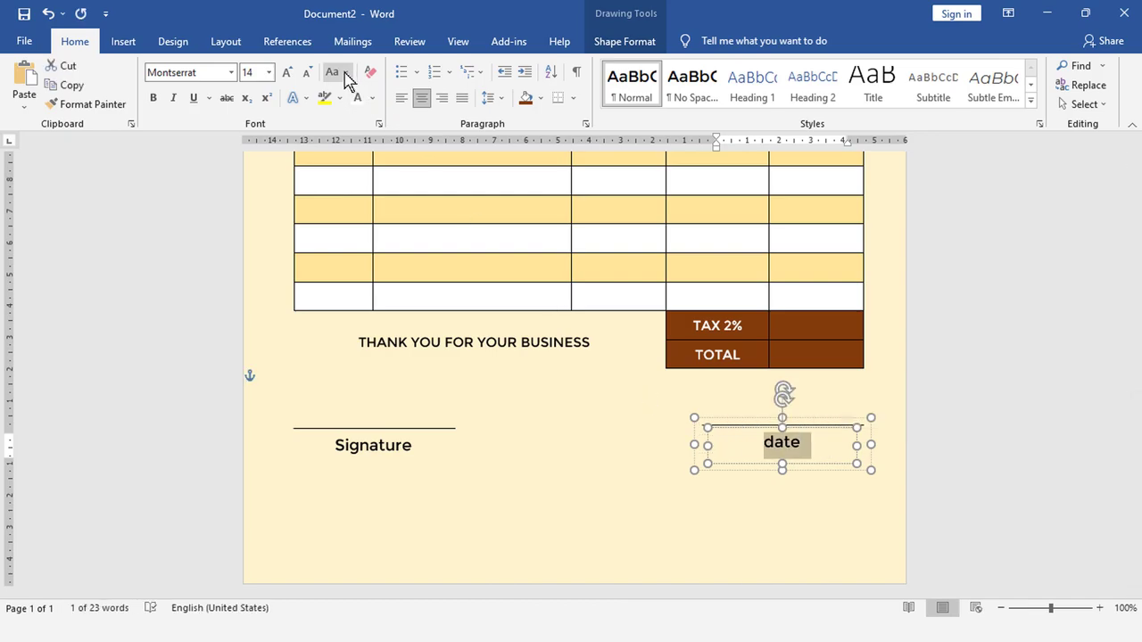
left_click(339, 73)
left_click(366, 134)
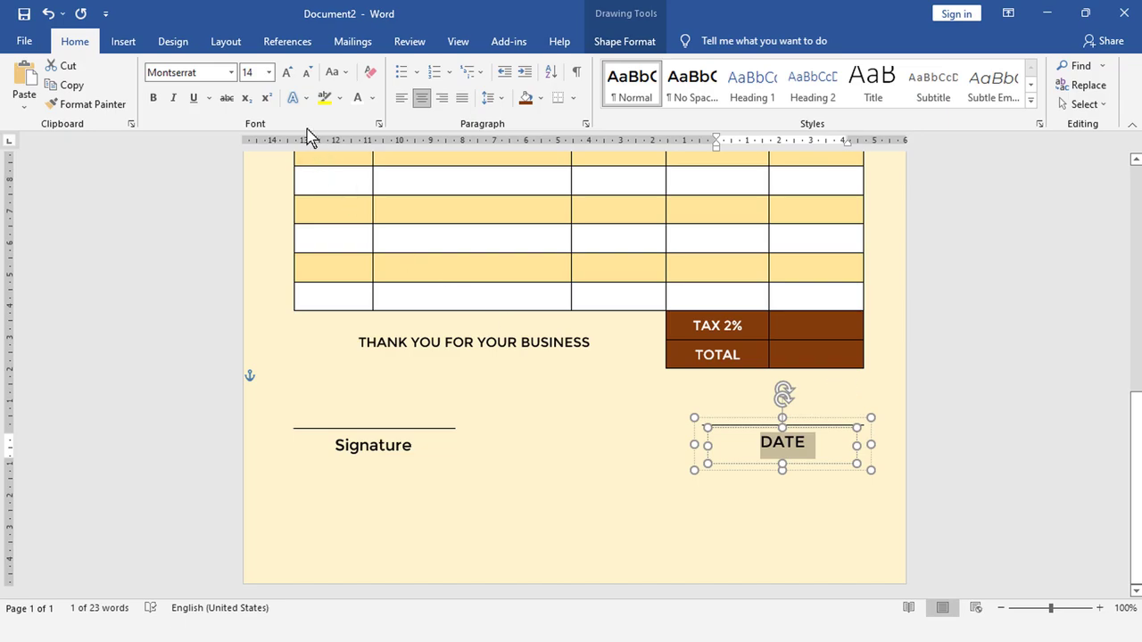
left_click(344, 73)
left_click(372, 152)
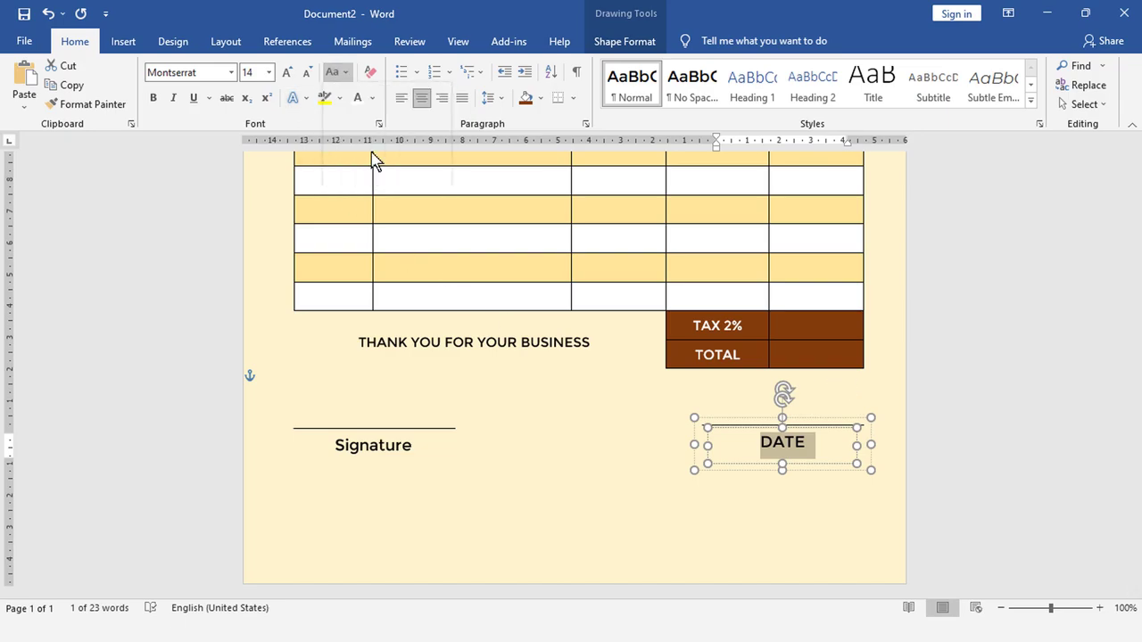
left_click(993, 438)
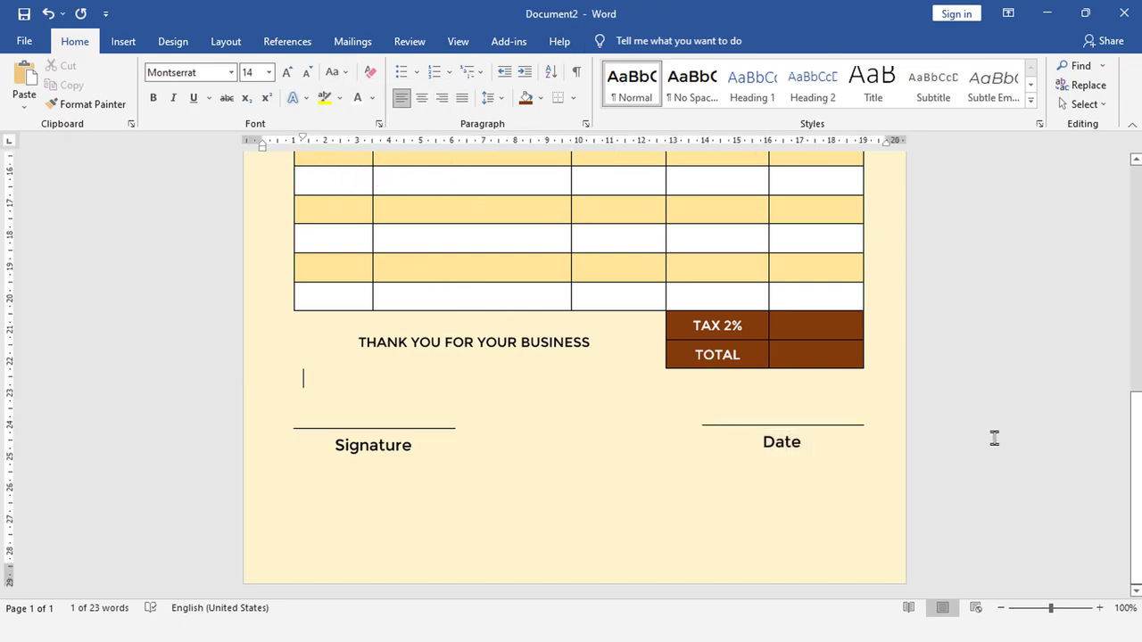
- Select the Signature and Date groups together and nudge them into level alignment
left_click(410, 433)
left_click(802, 437)
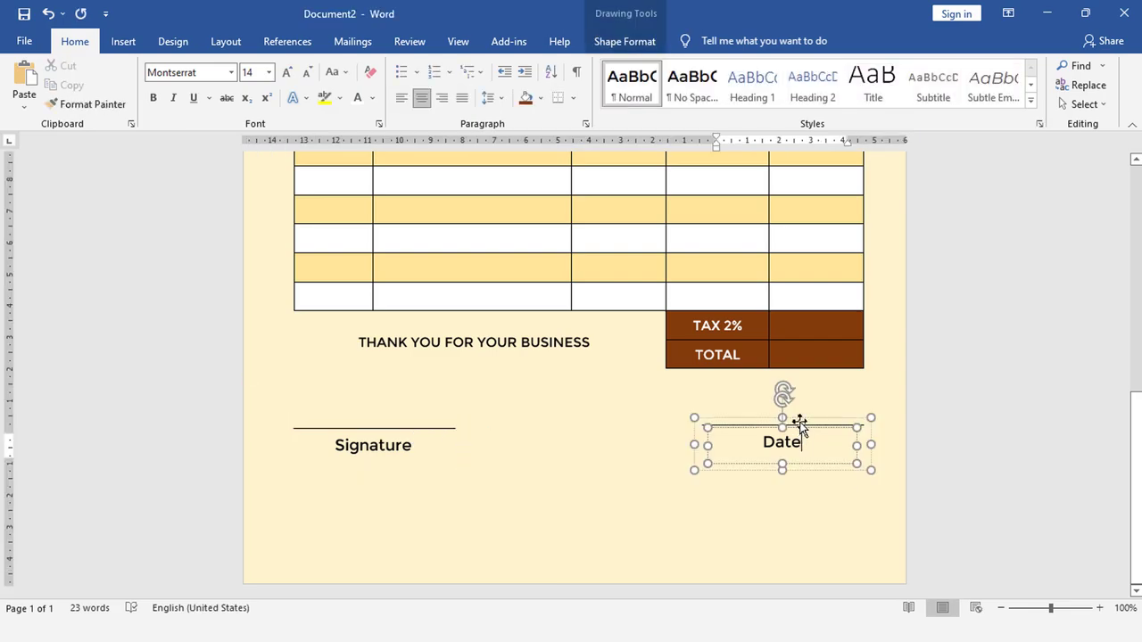
left_click(370, 430, "shift")
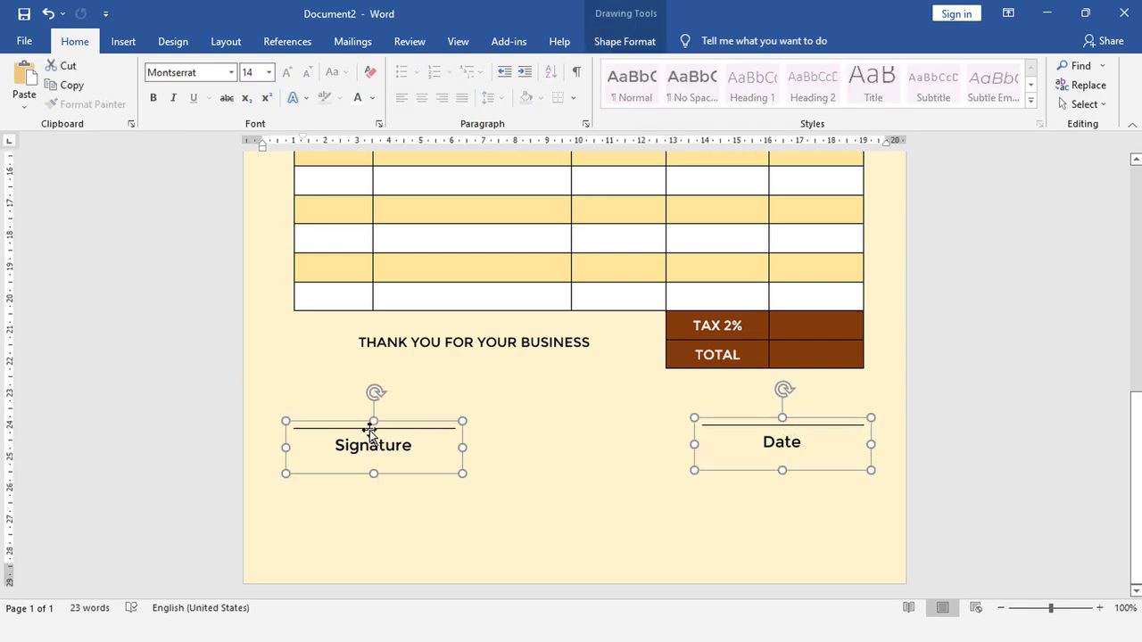
key("Down")
key("Down")
key("Down")
key("Down")
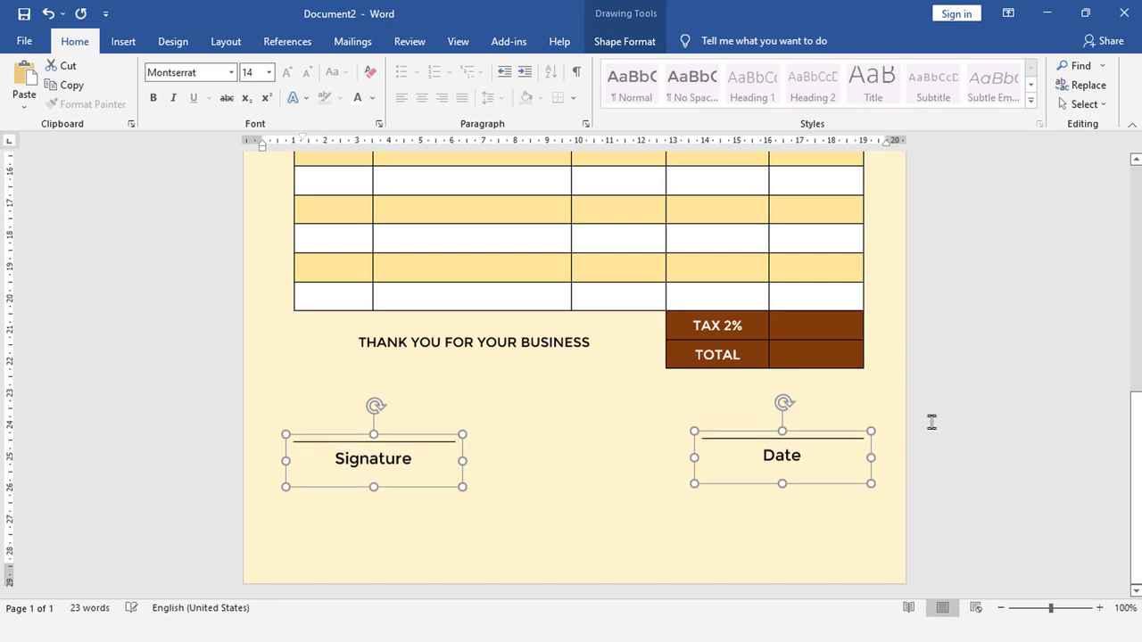
key("ctrl+Up")
key("ctrl+Up")
key("ctrl+Up")
key("ctrl+Up")
key("ctrl+Up")
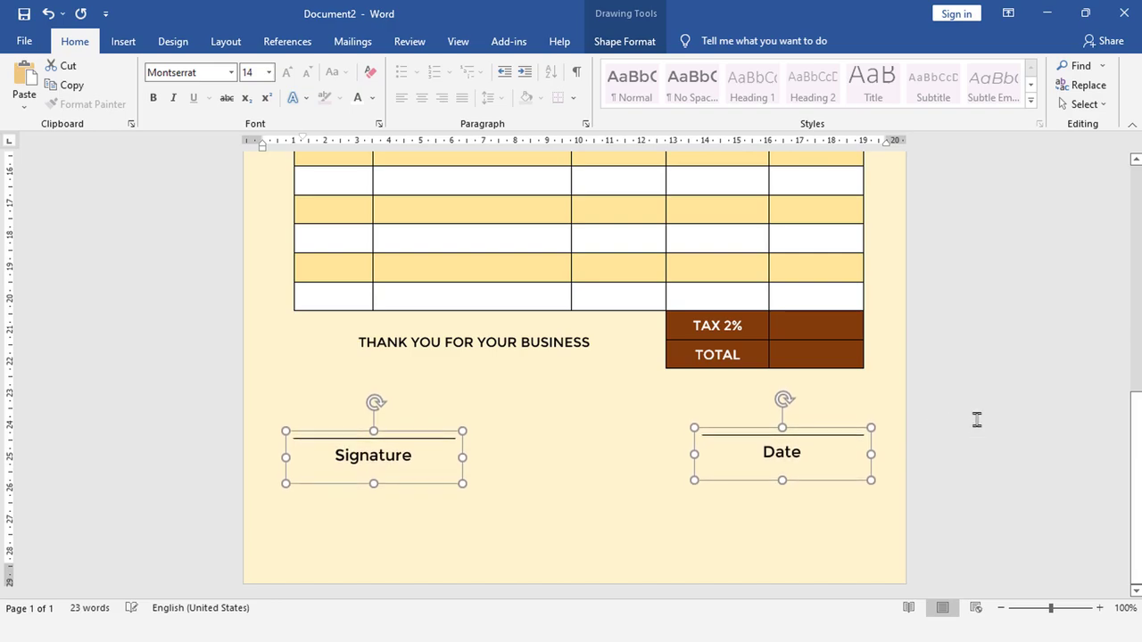
left_click(976, 419)
scroll(962, 430, "up", 5)
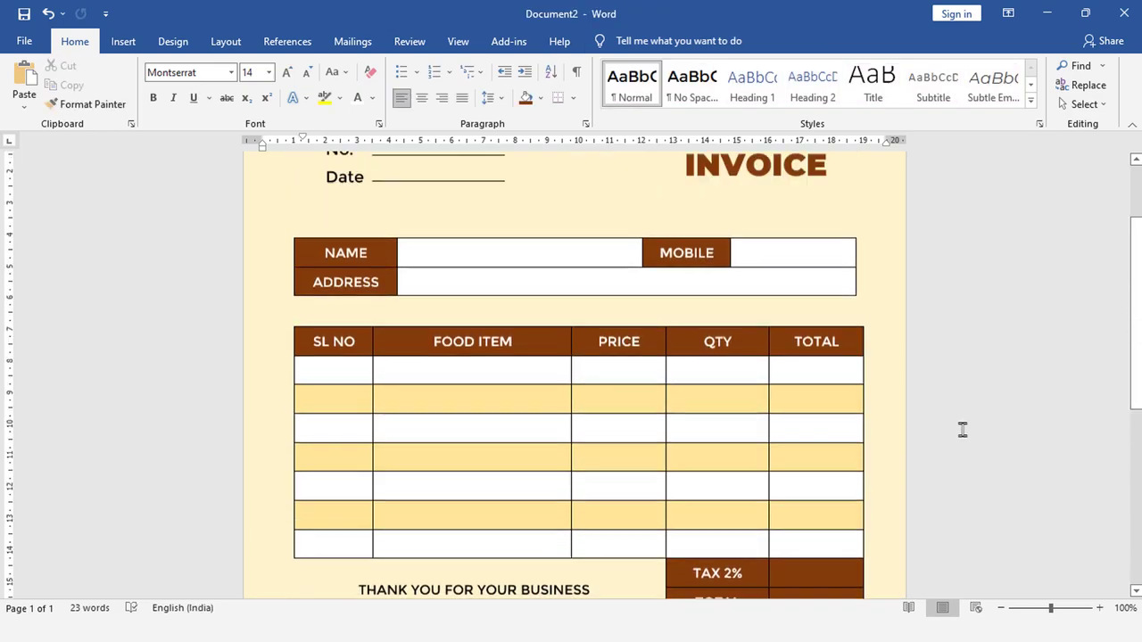
scroll(962, 430, "up", 4)
scroll(962, 430, "up", 1)
scroll(962, 430, "down", 2)
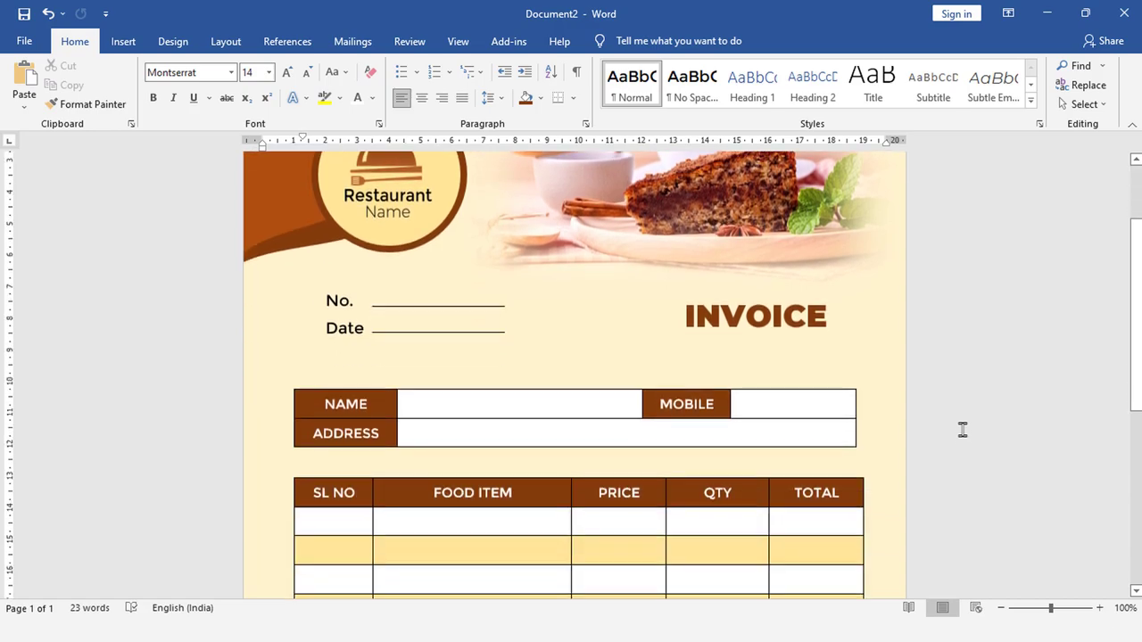
scroll(963, 430, "down", 5)
scroll(963, 430, "down", 2)
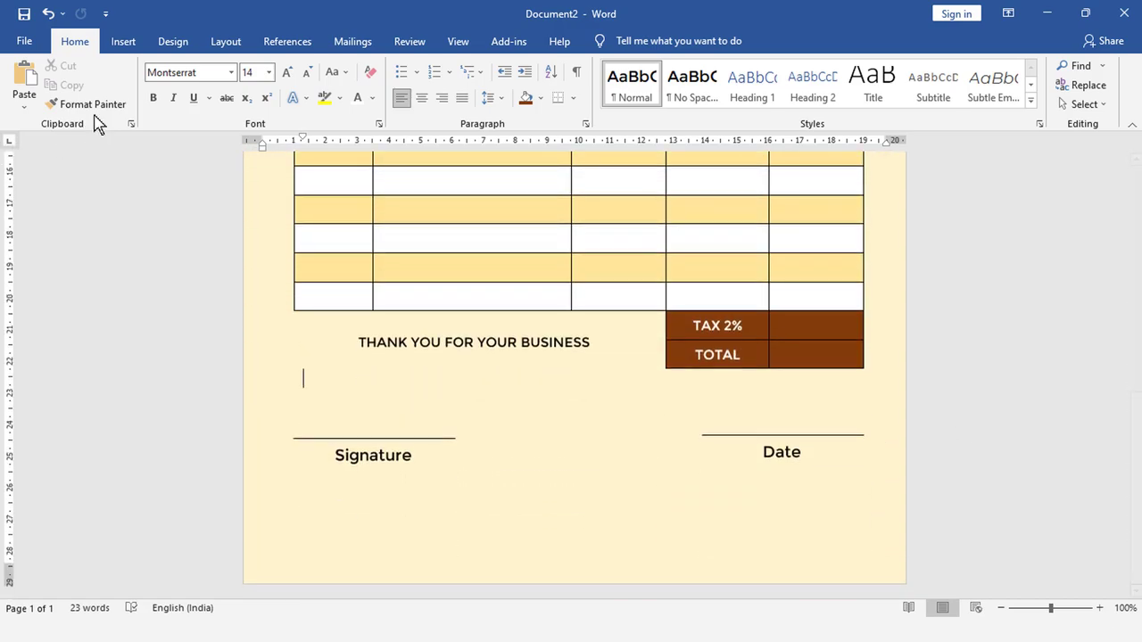
- Draw a full-width rectangle across the page bottom, filled dark brown with no outline
left_click(122, 41)
left_click(223, 67)
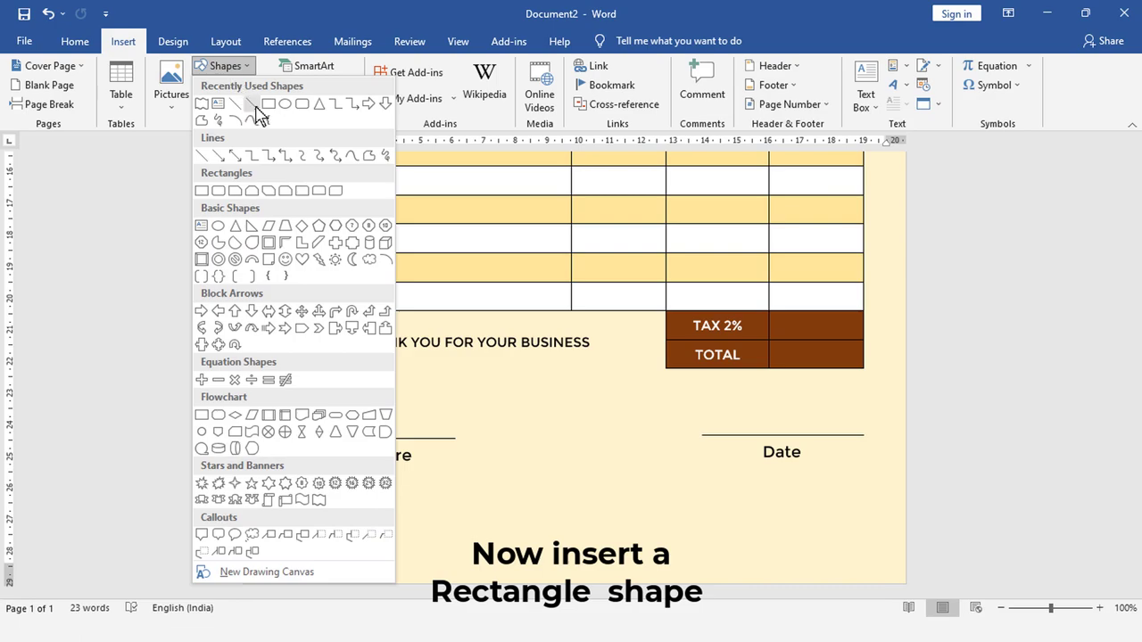
left_click(201, 191)
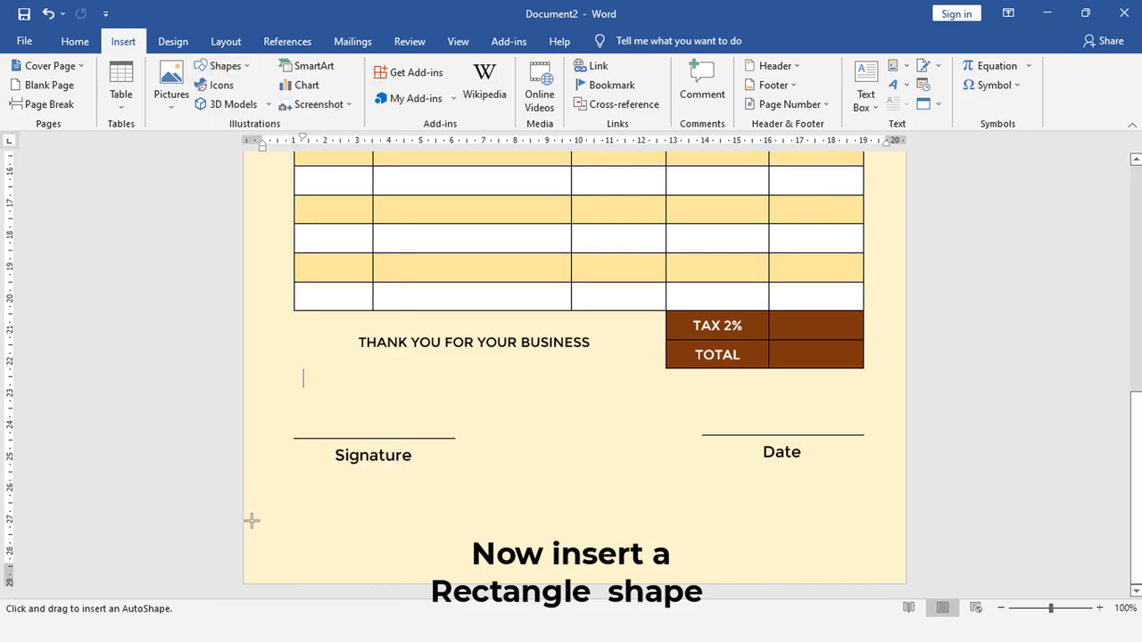
left_click_drag(243, 515, 908, 583)
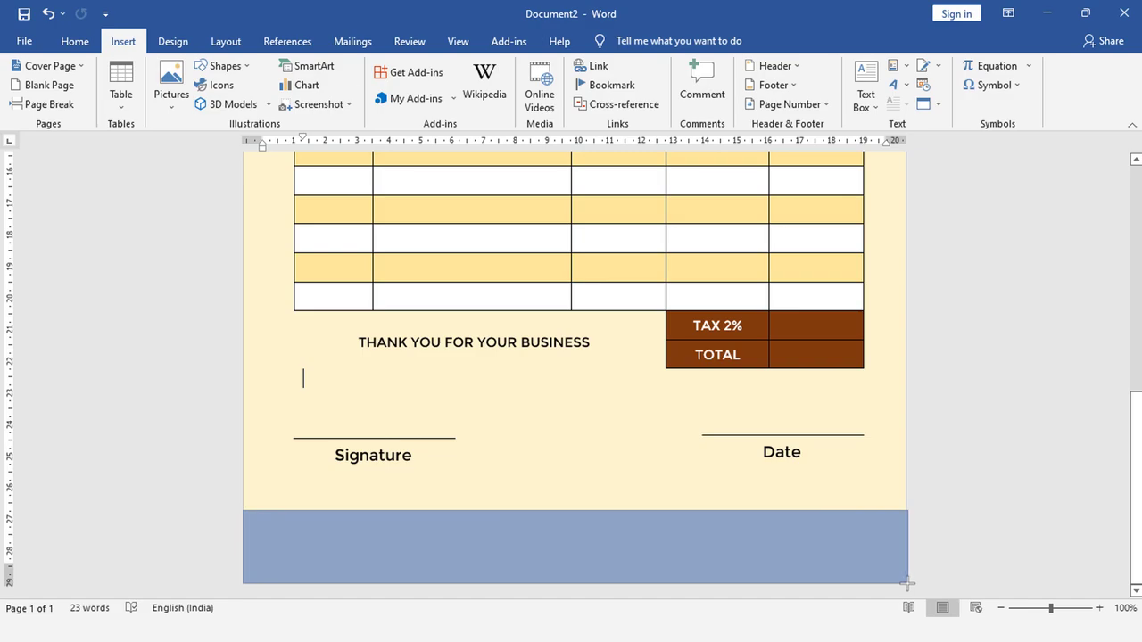
left_click_drag(906, 583, 905, 583)
left_click(364, 65)
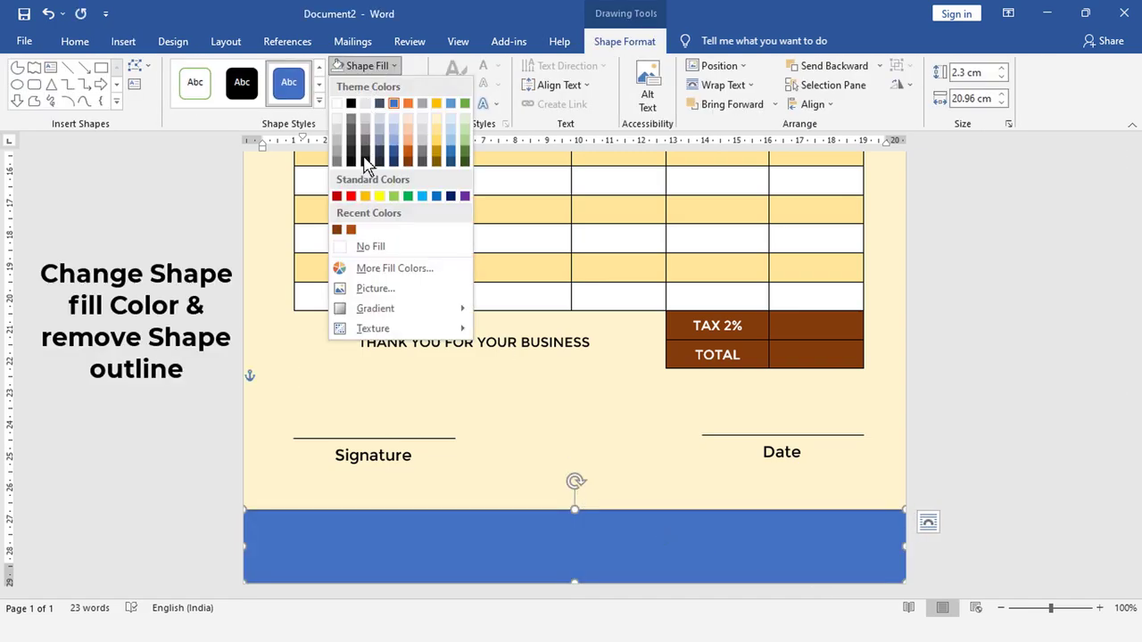
left_click(339, 231)
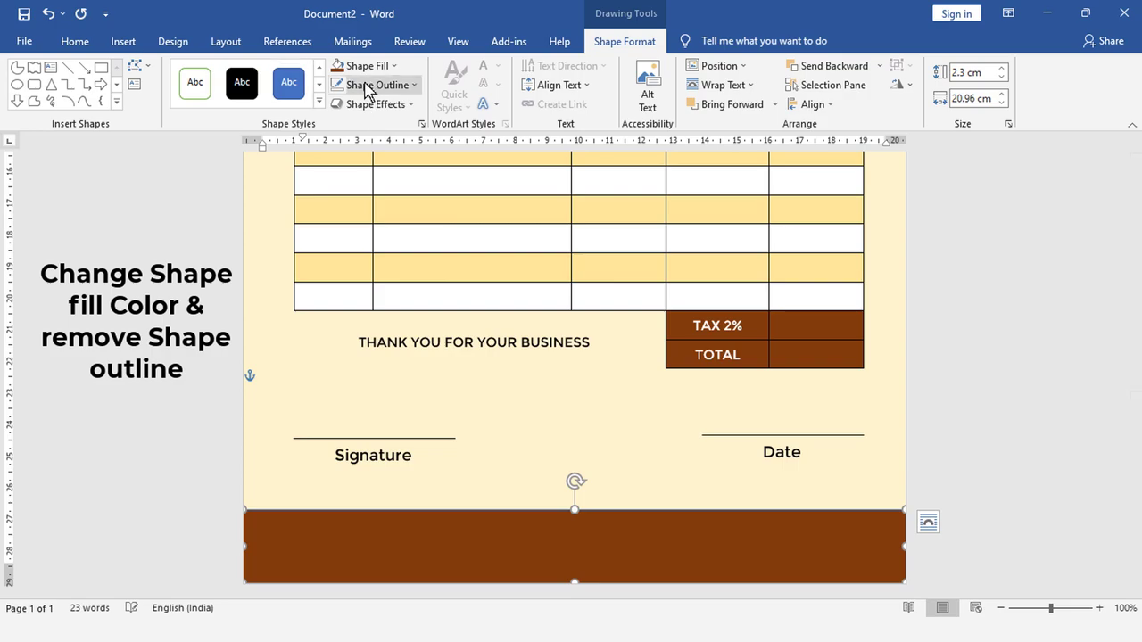
left_click(364, 86)
left_click(371, 264)
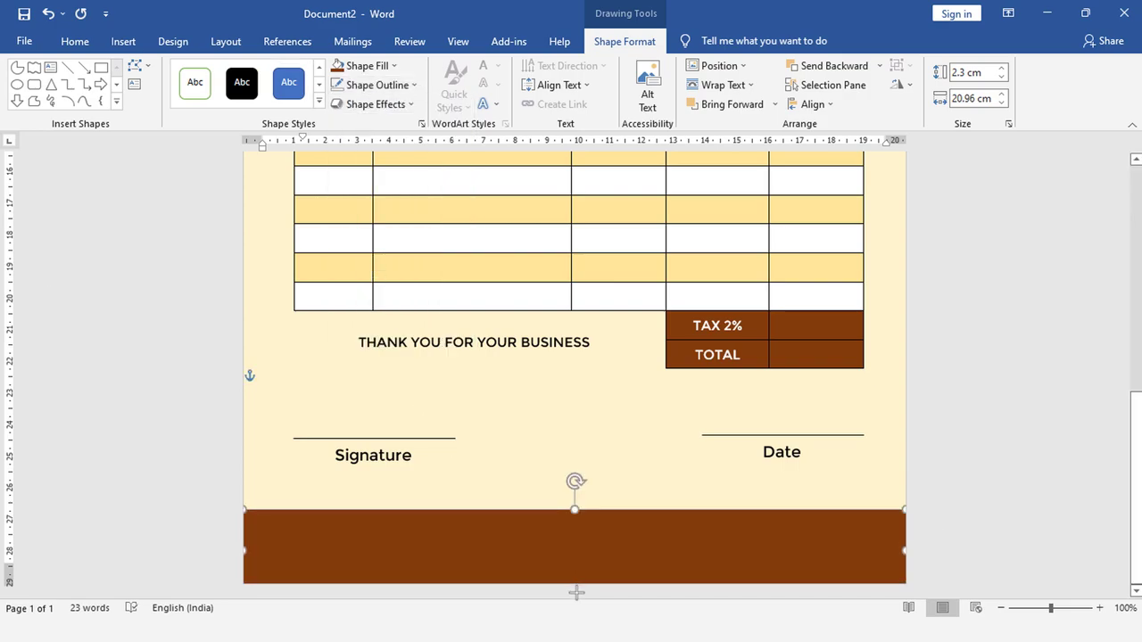
left_click(944, 476)
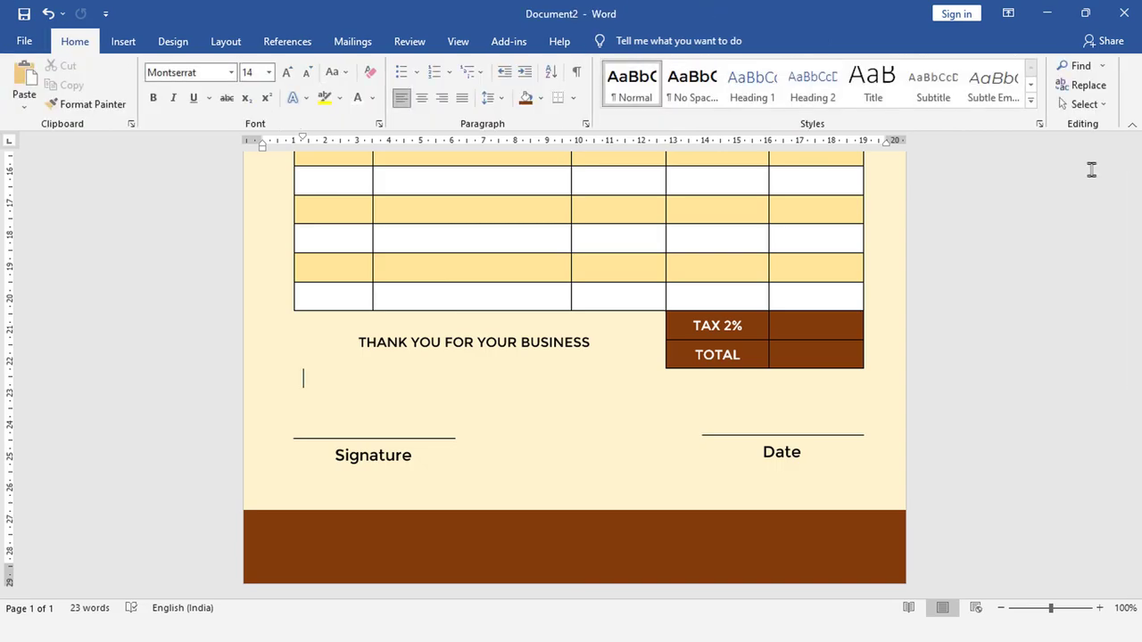
- Draw a text box over the brown footer band
left_click(124, 42)
left_click(223, 66)
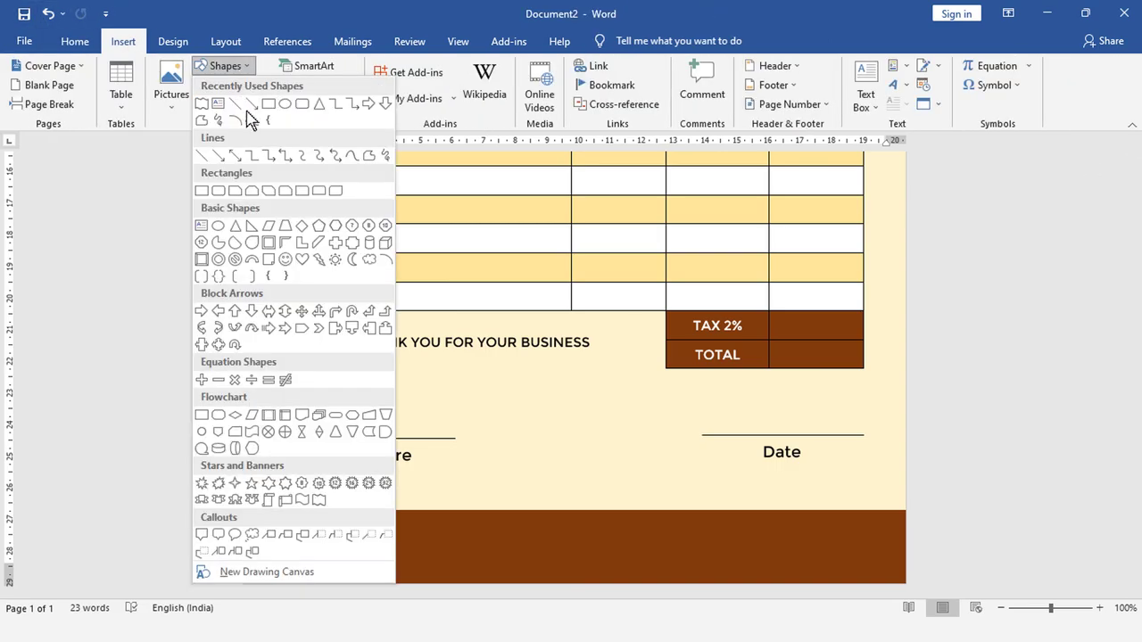
left_click(201, 227)
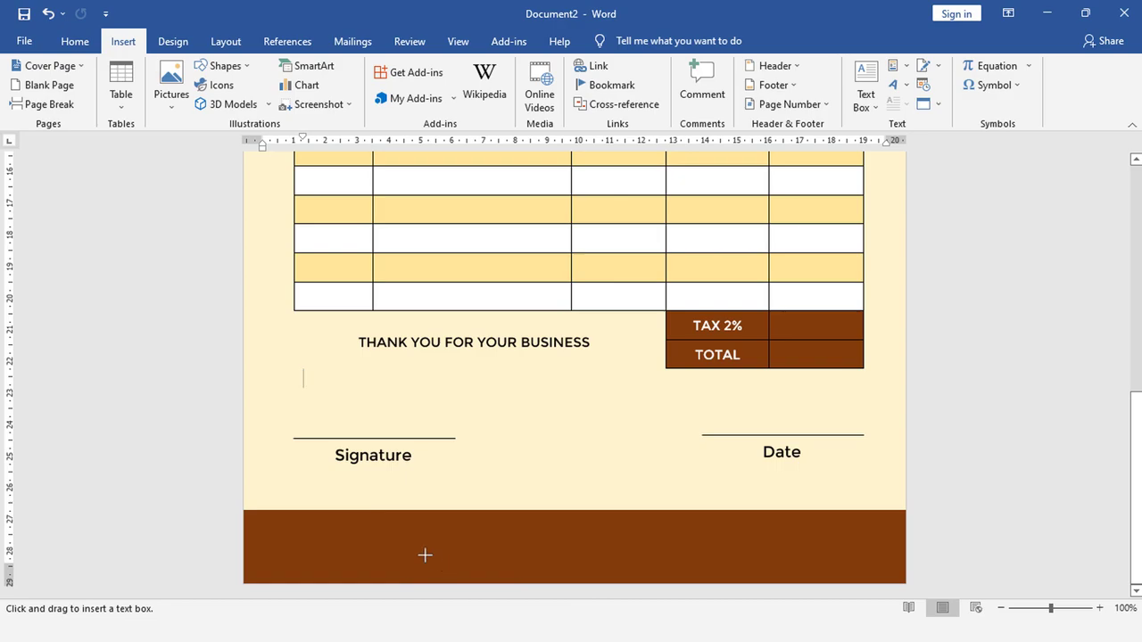
left_click_drag(351, 528, 763, 561)
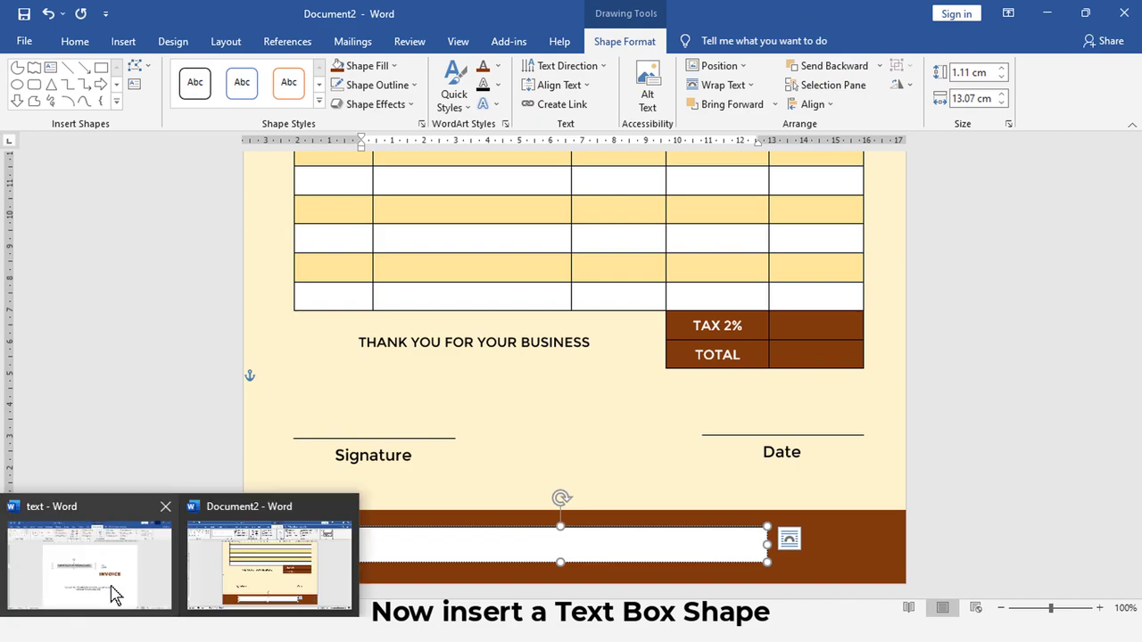
- Copy the contact number, e-mail and address lines from the other document into the box
left_click(109, 592)
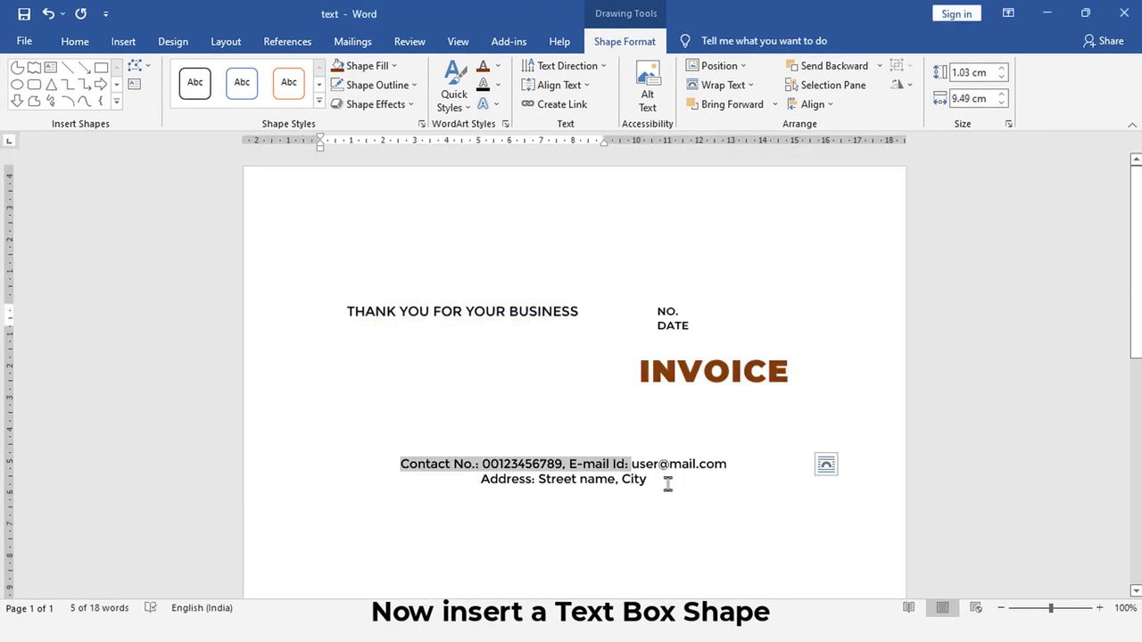
left_click_drag(497, 466, 601, 479)
right_click(601, 479)
left_click(632, 273)
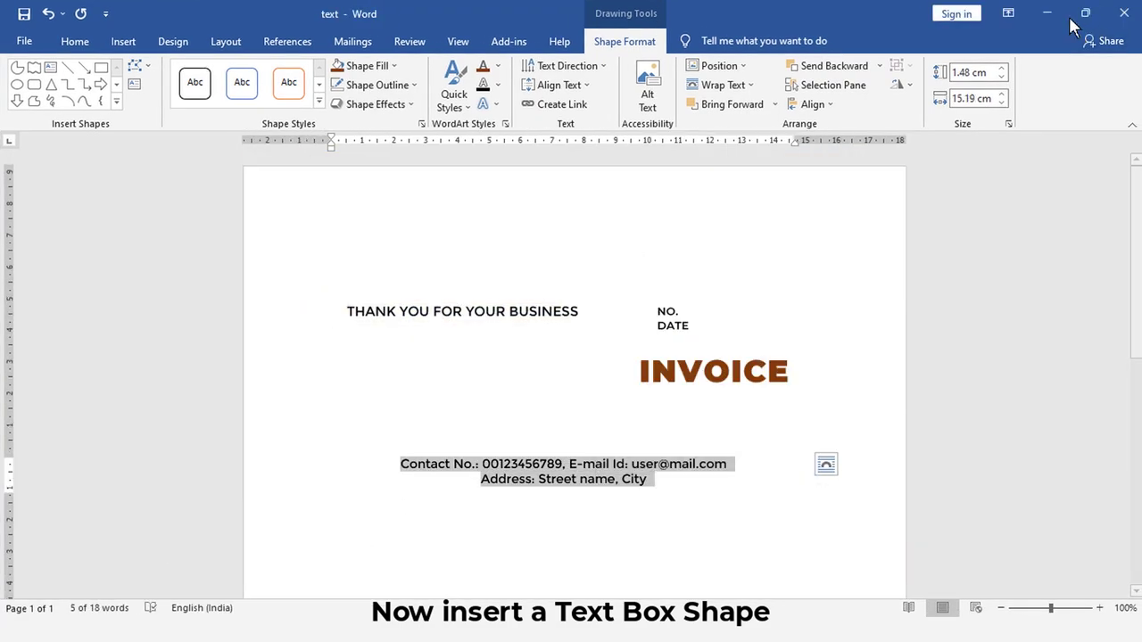
left_click(1047, 14)
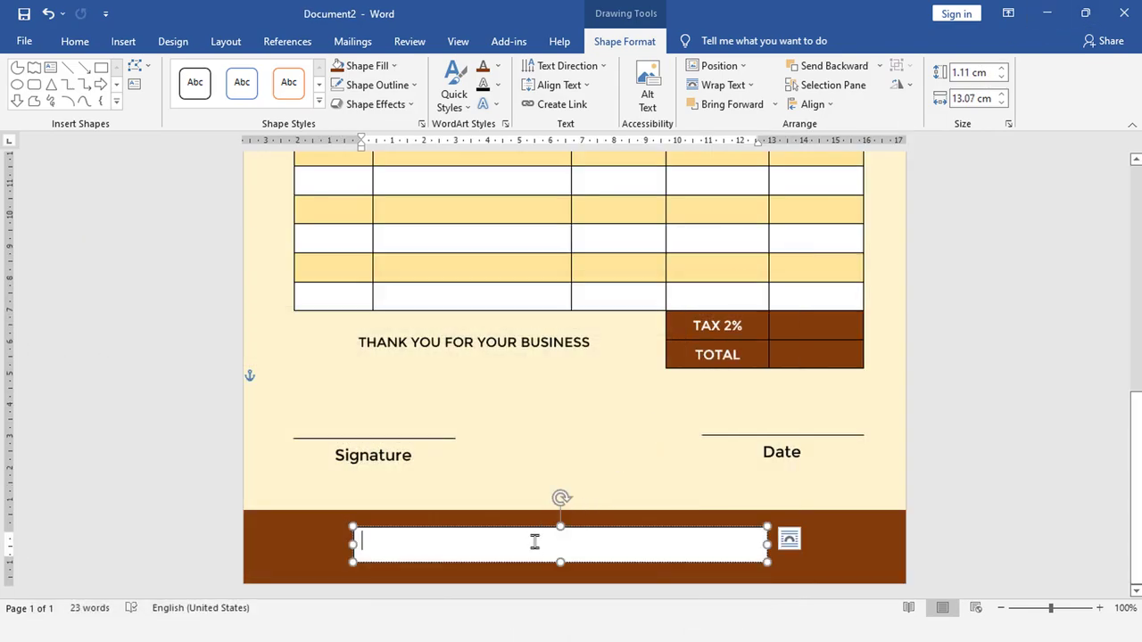
key("ctrl+v")
- Make the footer text box taller and remove its fill and outline
left_click_drag(560, 562, 561, 569)
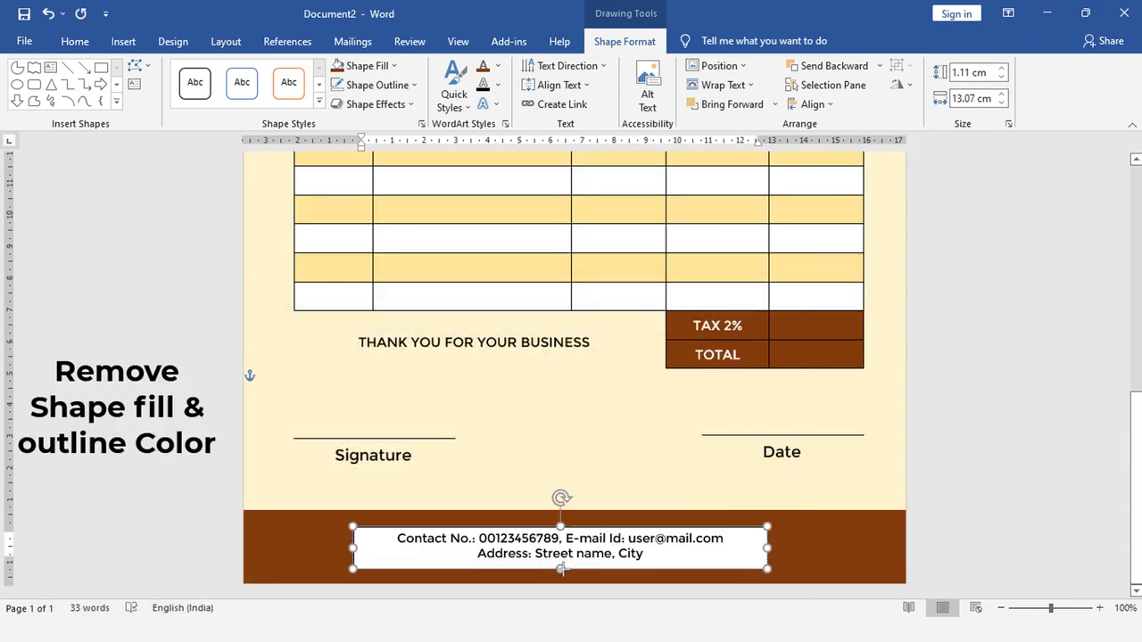
left_click(370, 68)
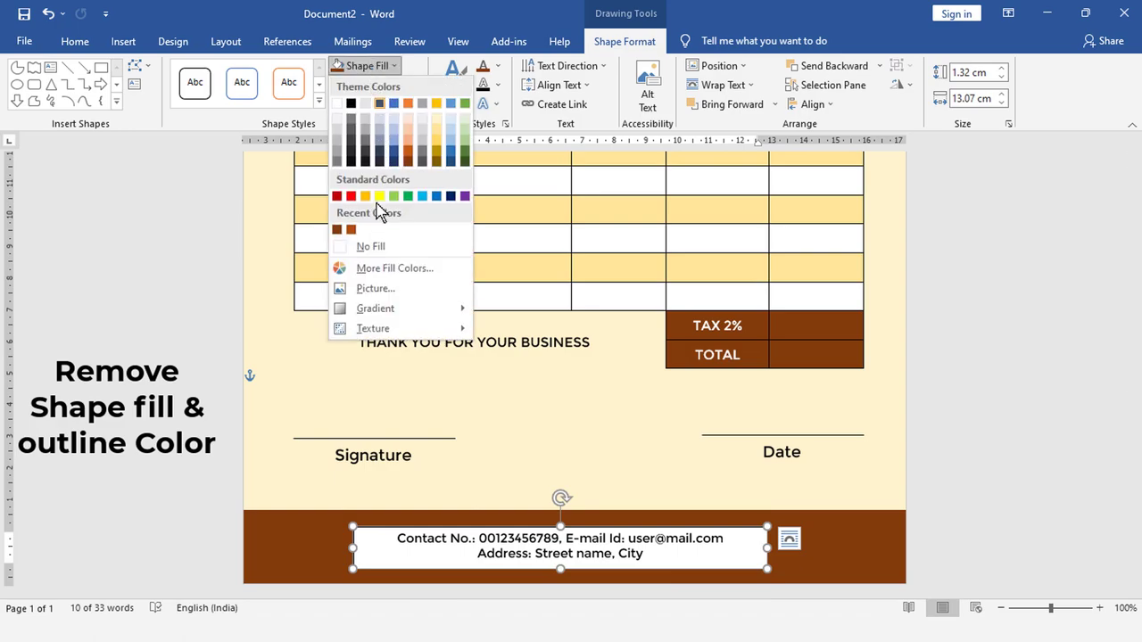
left_click(374, 250)
left_click(376, 85)
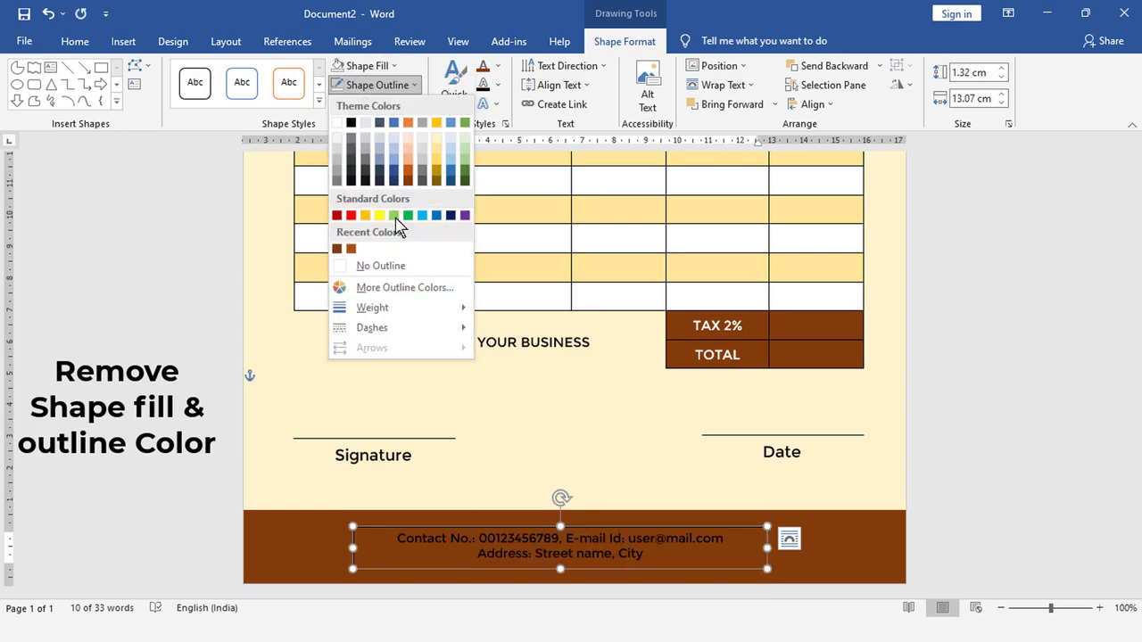
left_click(398, 266)
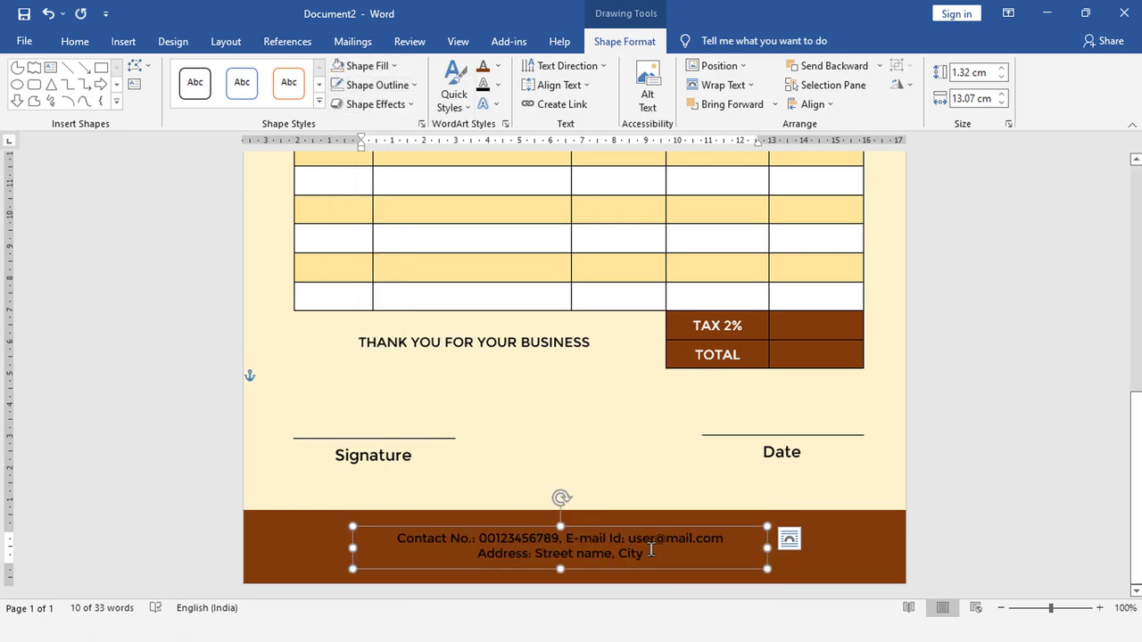
- Turn the contact text white and centre the box horizontally on the page
left_click_drag(651, 551, 396, 536)
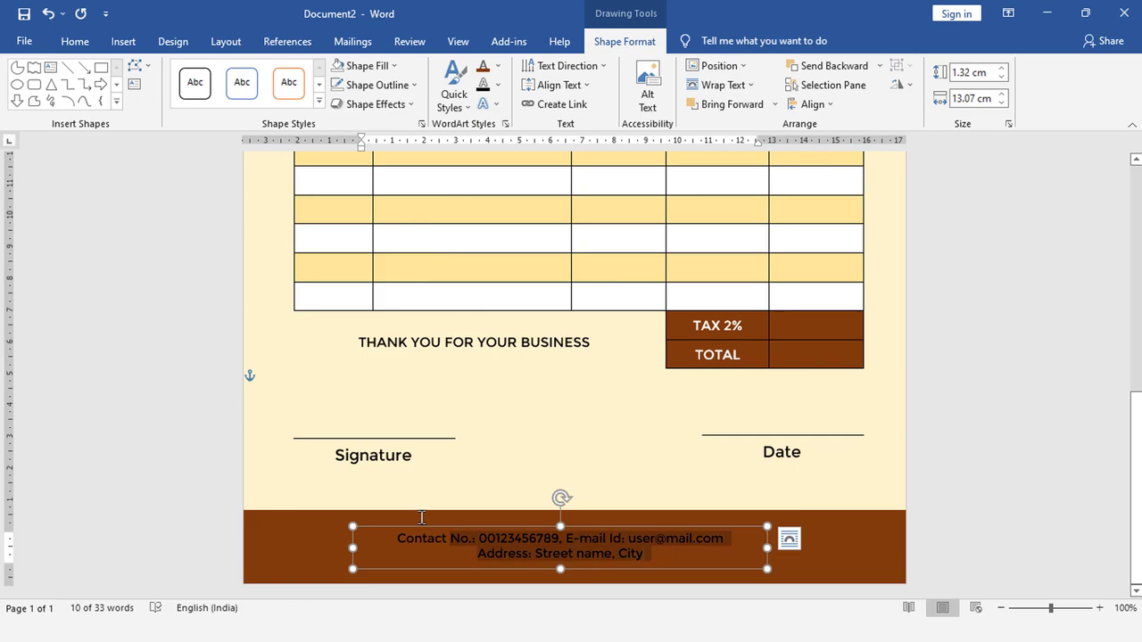
left_click(500, 71)
left_click(489, 118)
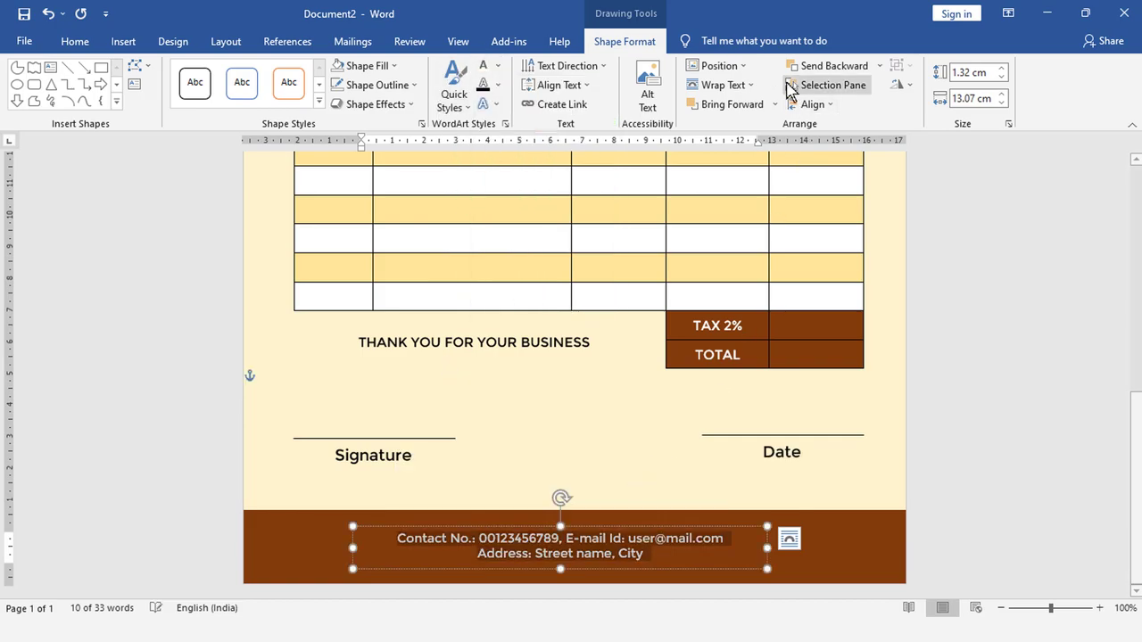
left_click(811, 104)
left_click(836, 148)
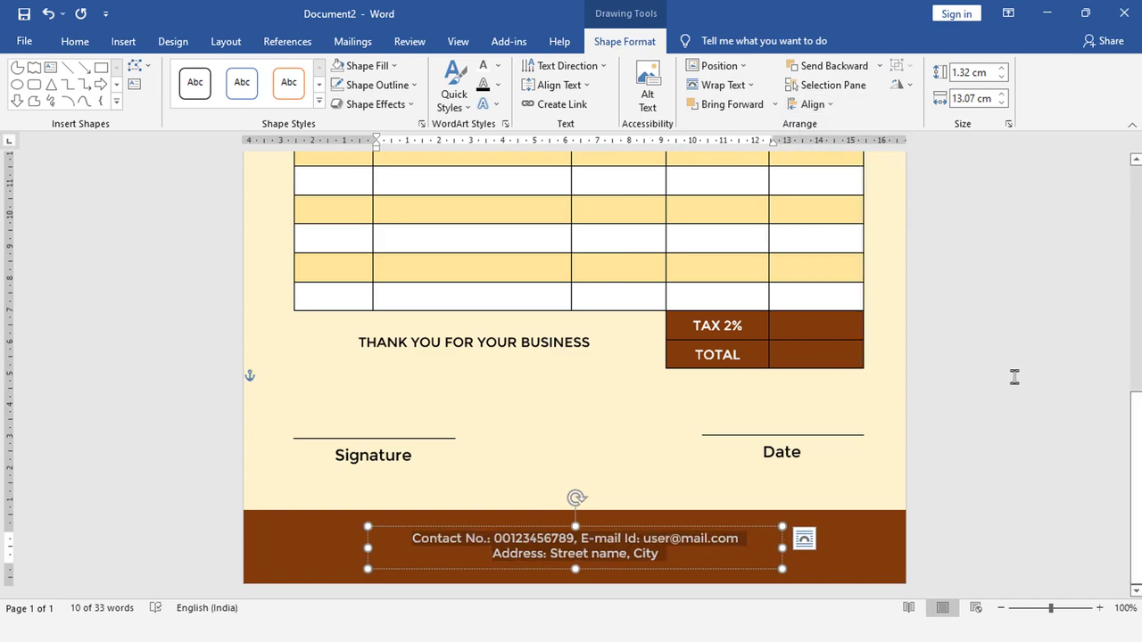
left_click(1022, 331)
- Zoom out to about 50% and scroll to view the full invoice including the brown footer
scroll(1023, 331, "up", 8)
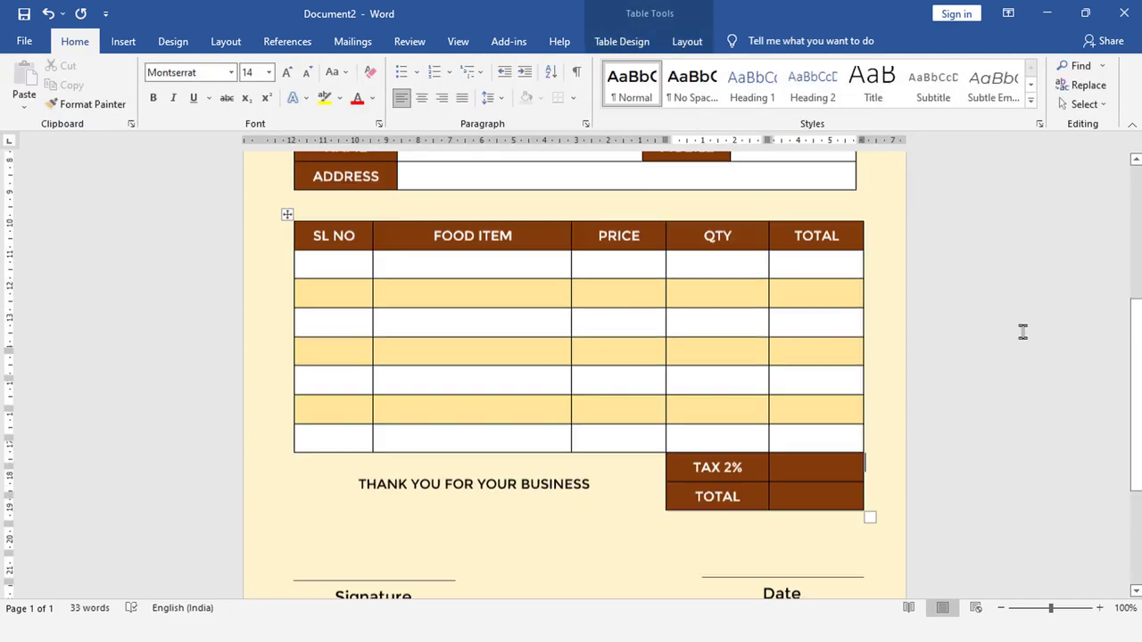
scroll(1022, 330, "up", 3)
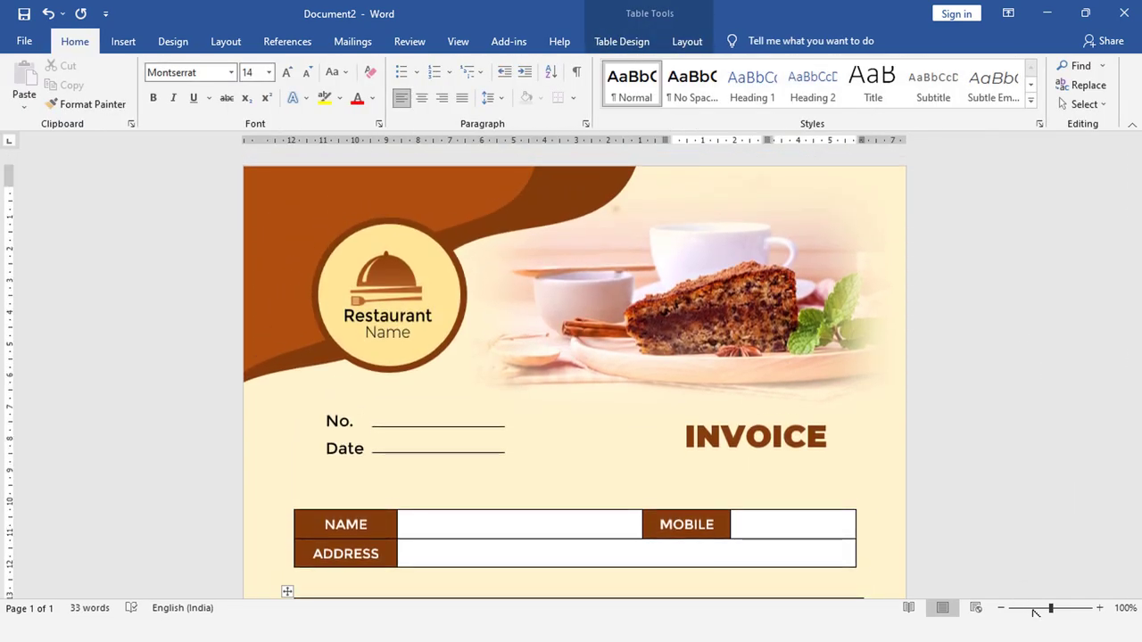
left_click(1033, 608)
left_click_drag(1033, 608, 1026, 609)
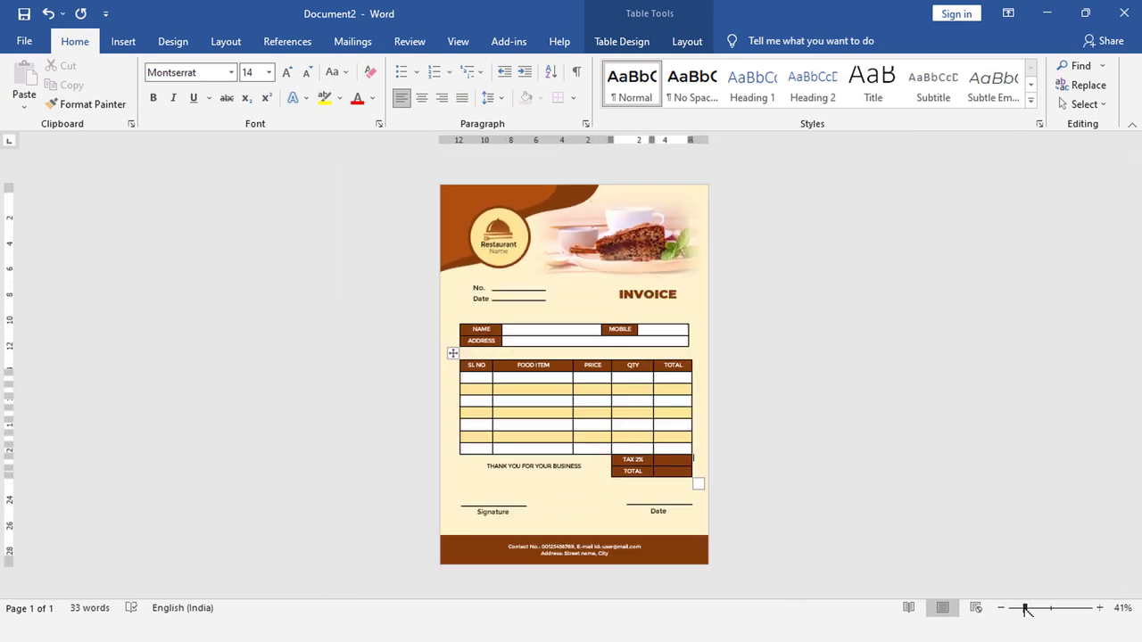
left_click(807, 295)
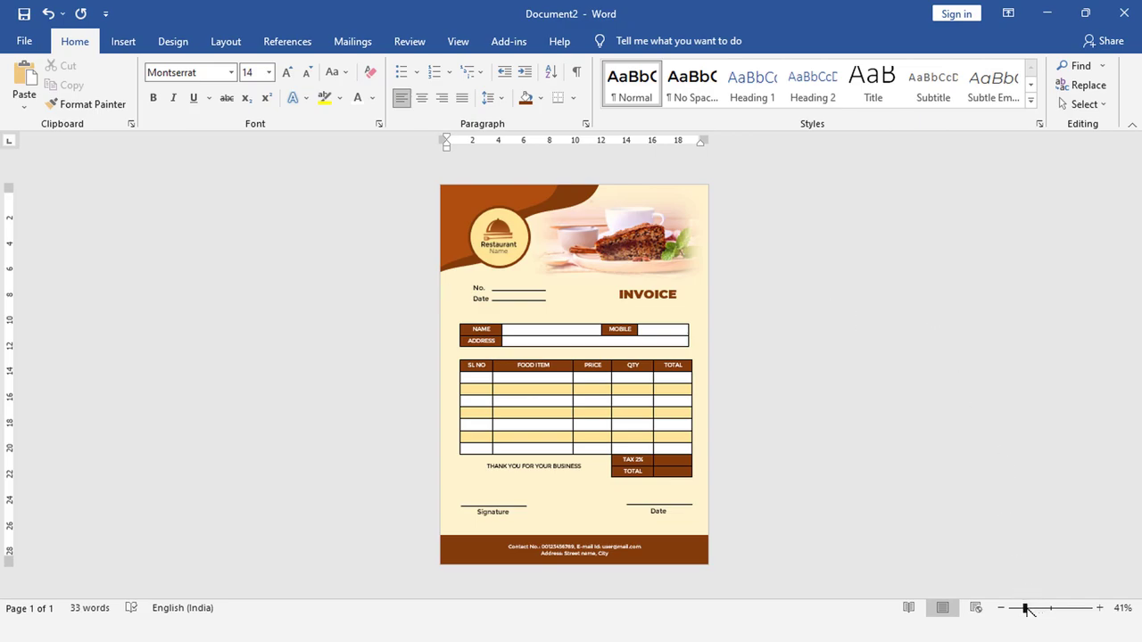
left_click_drag(1026, 609, 1030, 610)
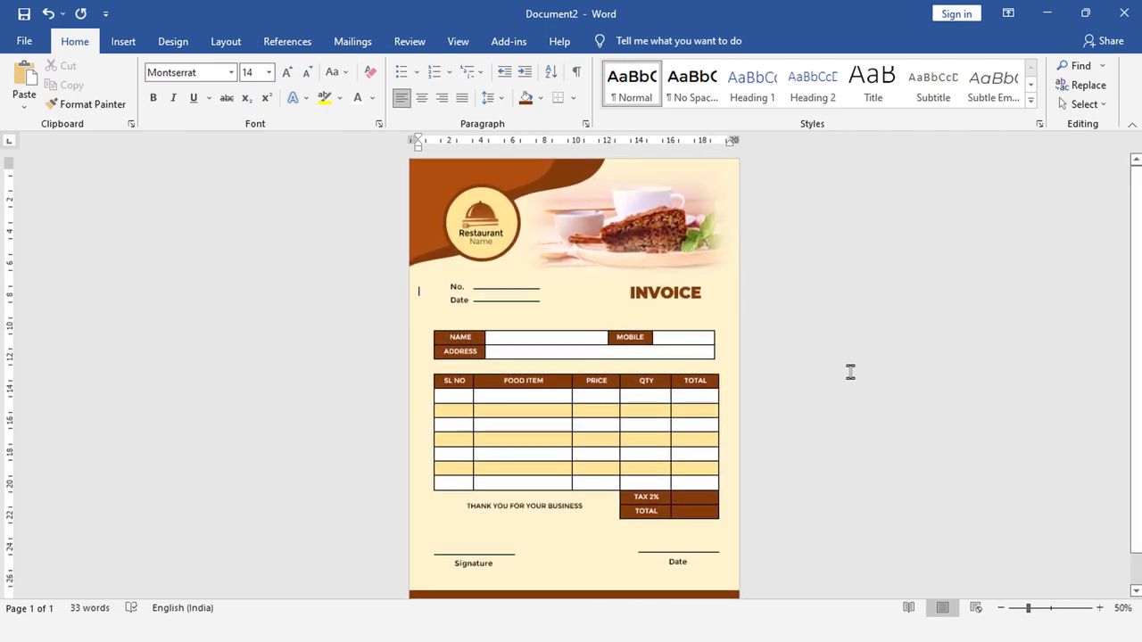
scroll(842, 332, "down", 1)
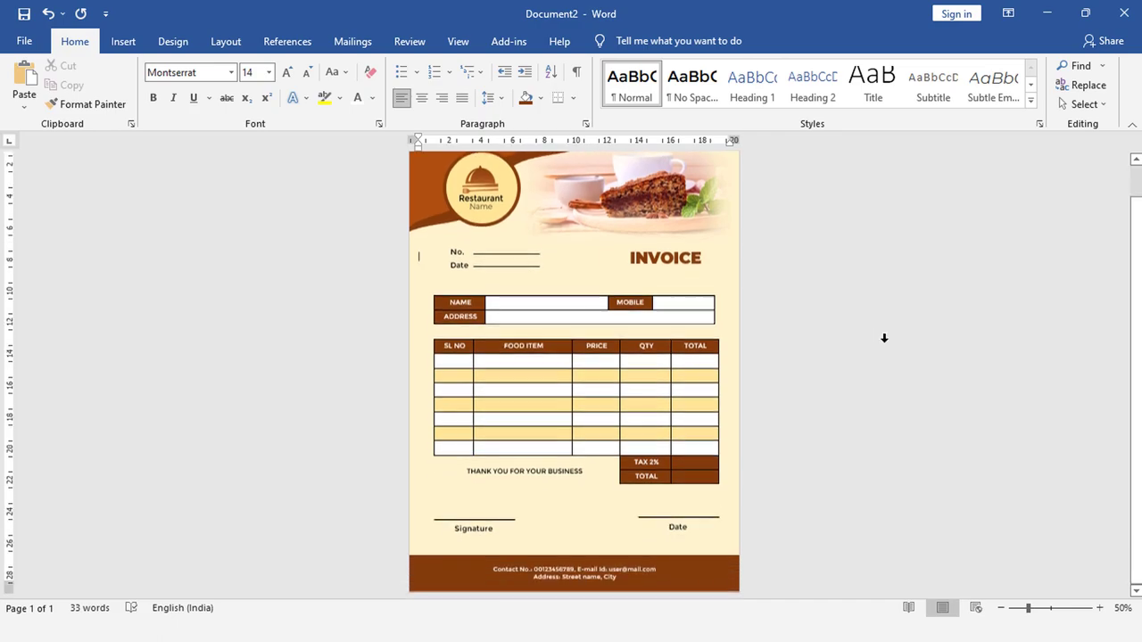